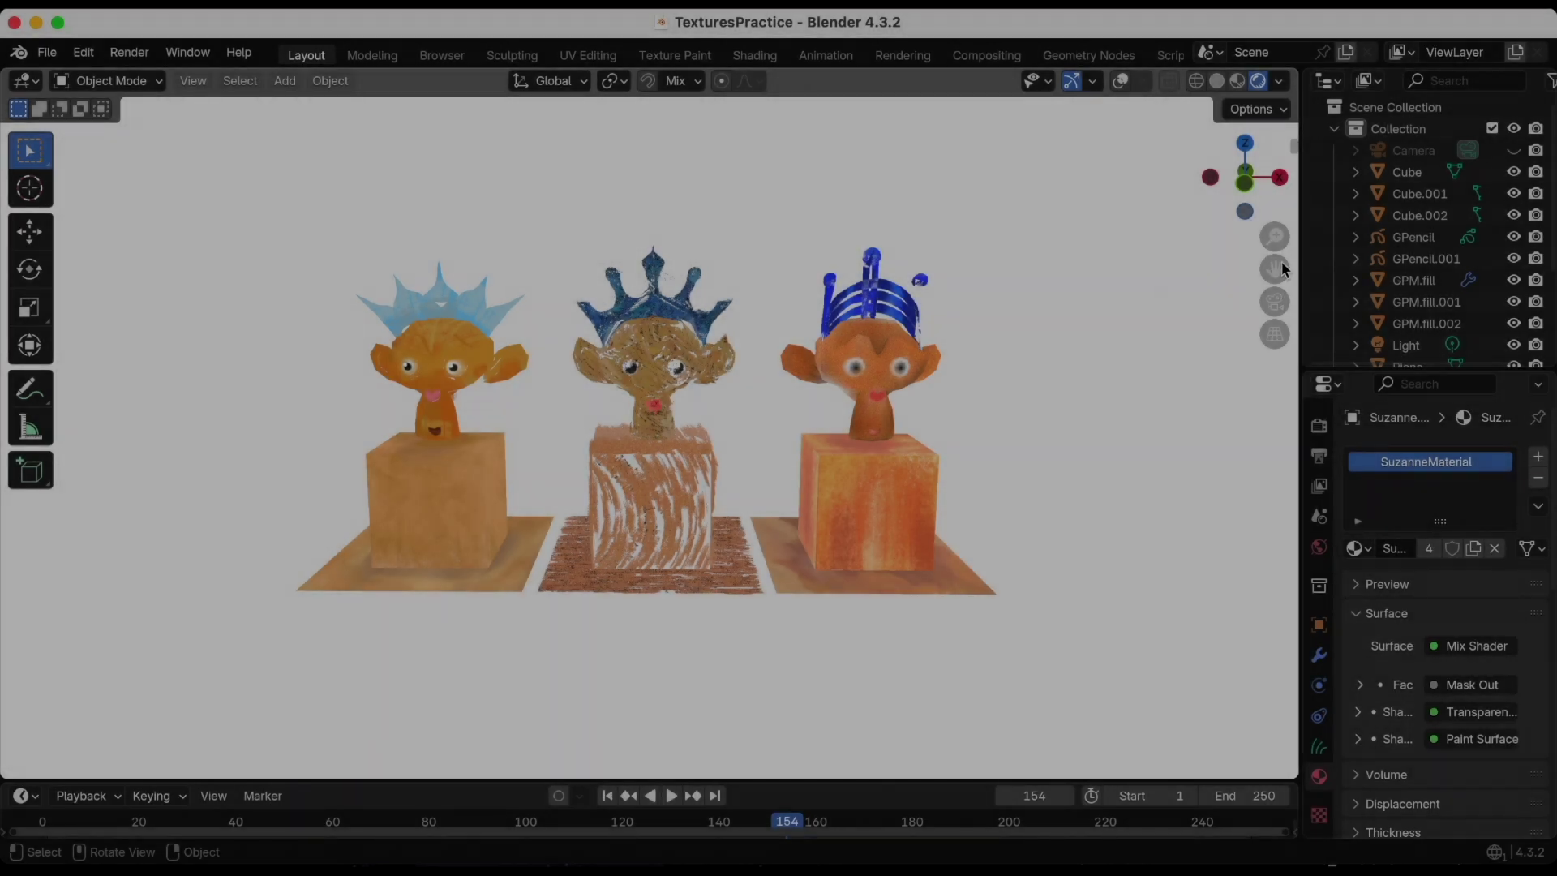
- Look through the Brushstroke Tools, Deep Paint and Paint System panels with the first monkey head's light blue crown selected
drag(1273, 238, 1273, 162)
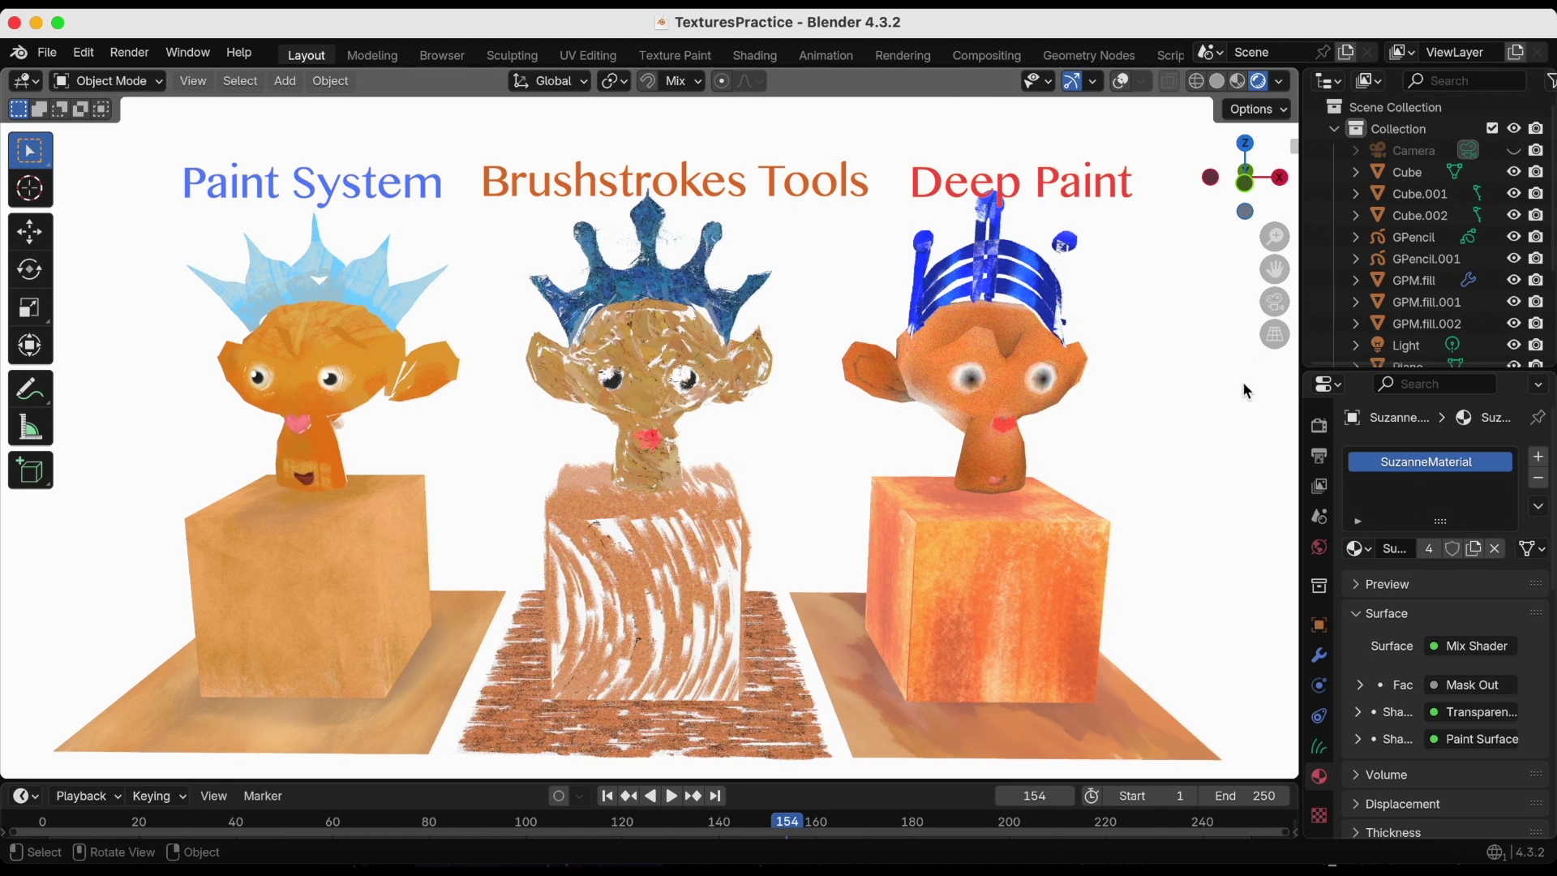
key(n)
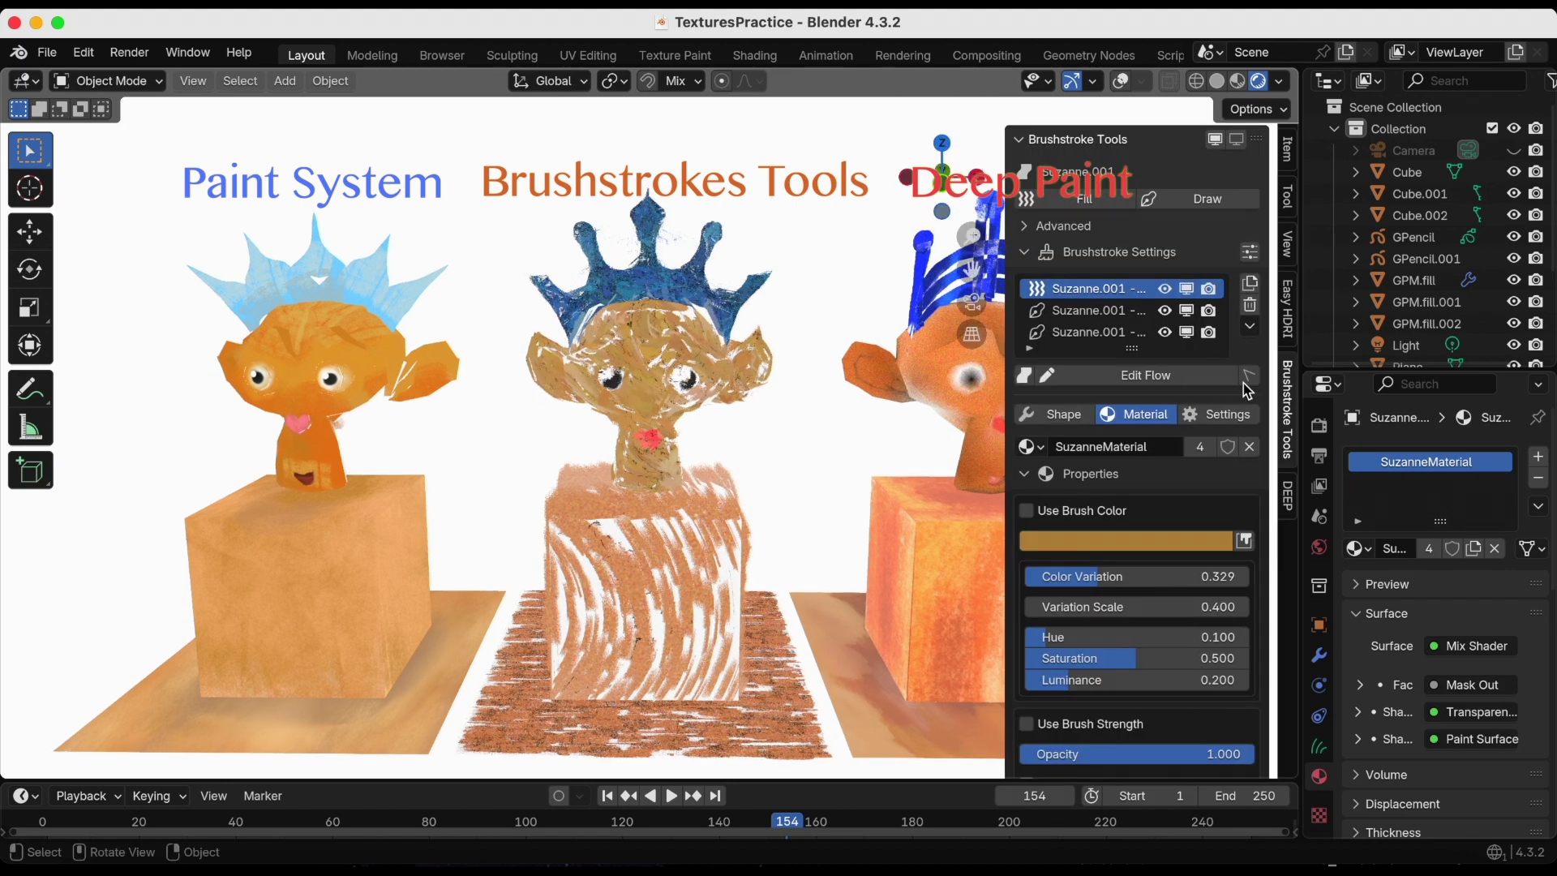
click(1289, 496)
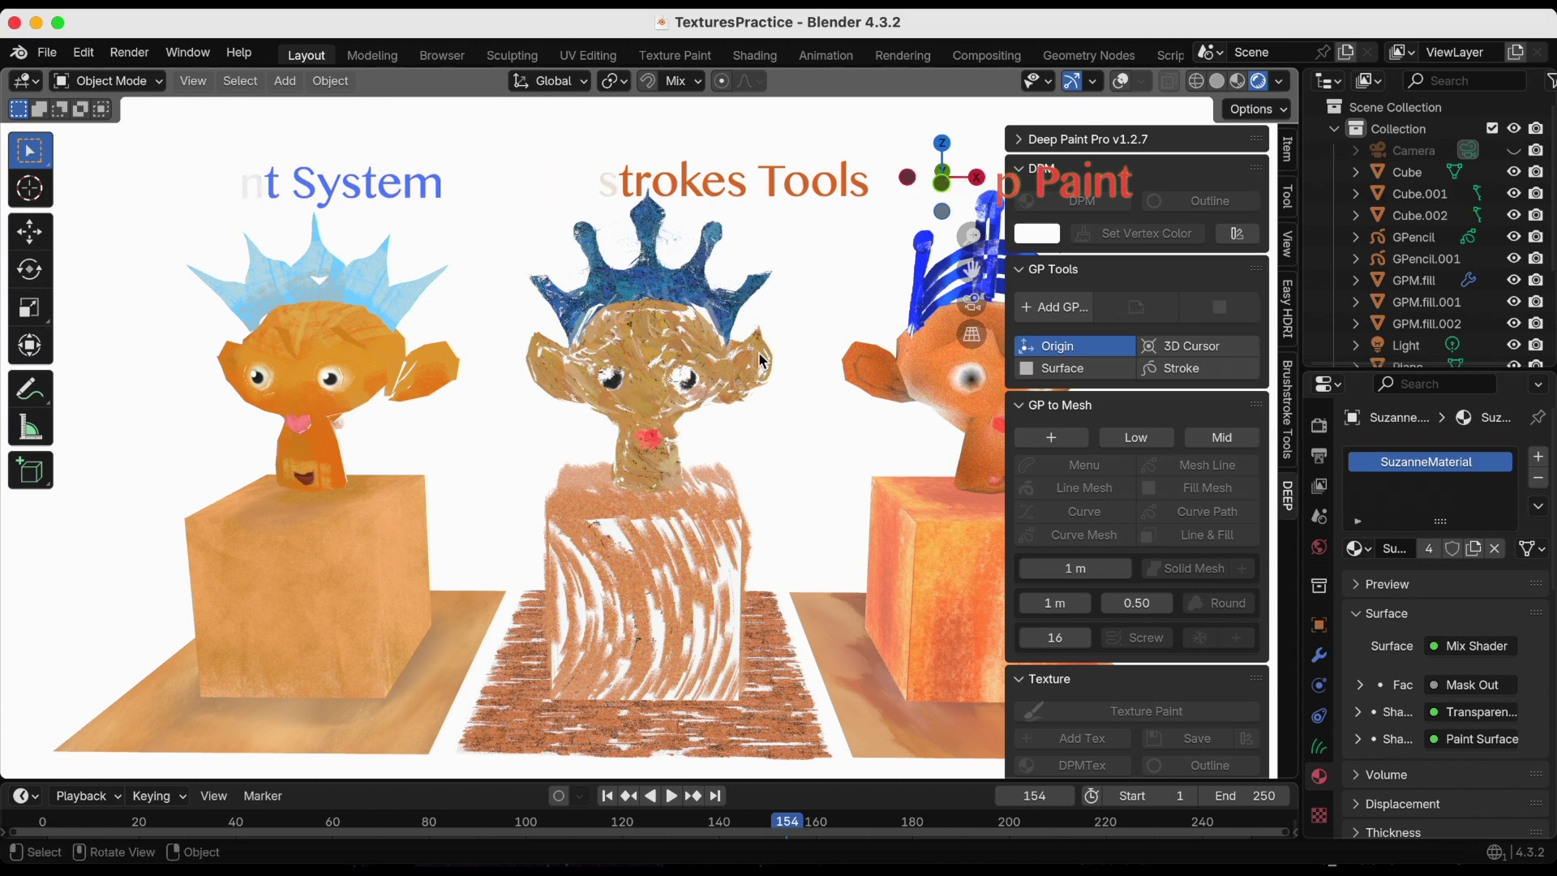
click(407, 307)
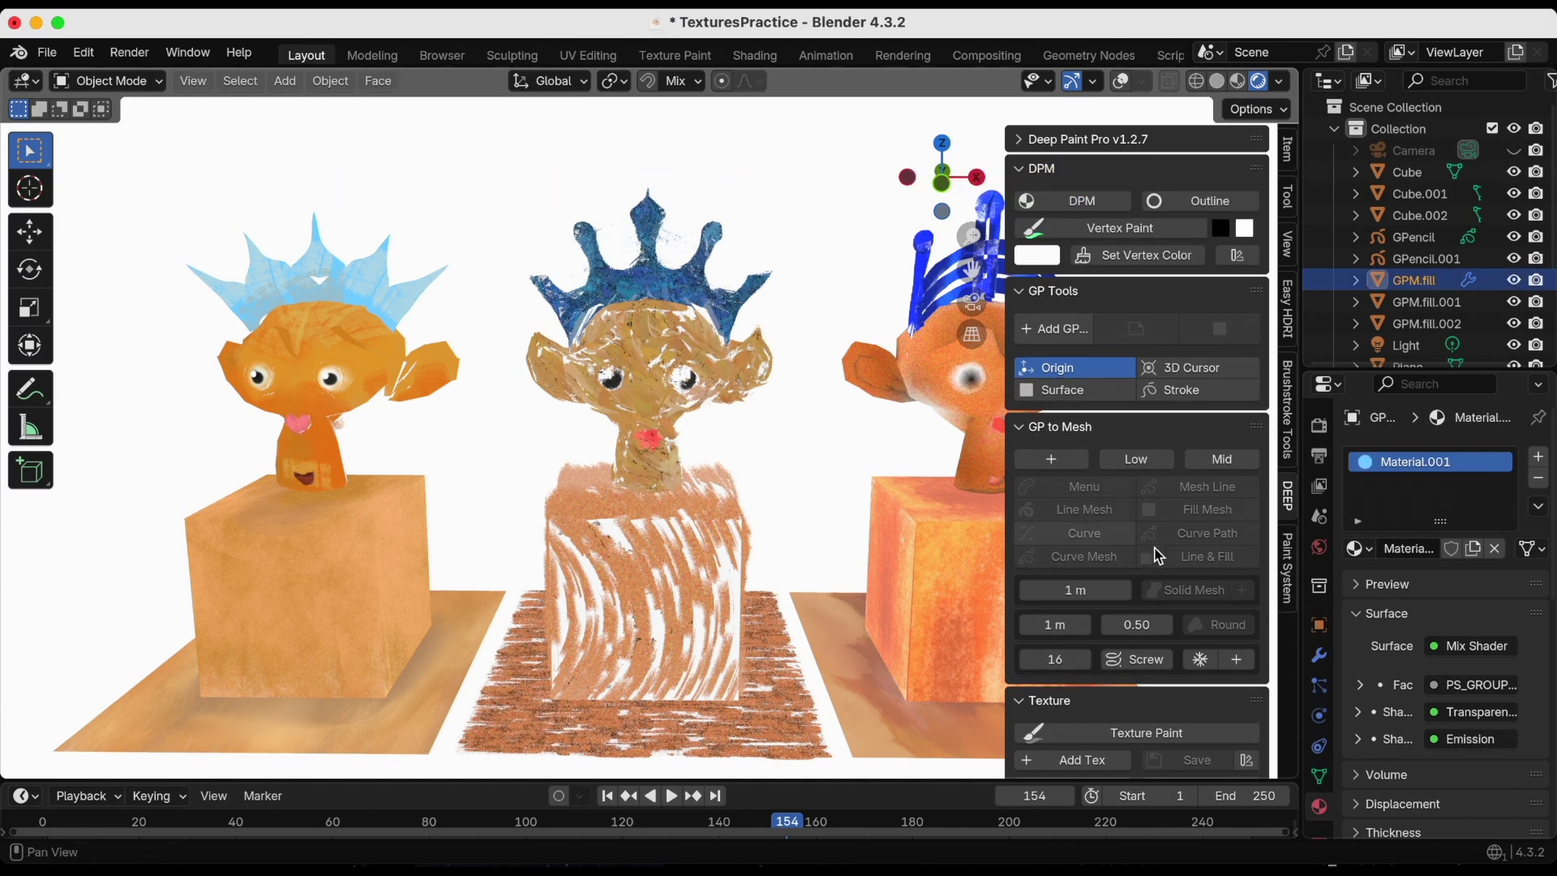
click(1289, 578)
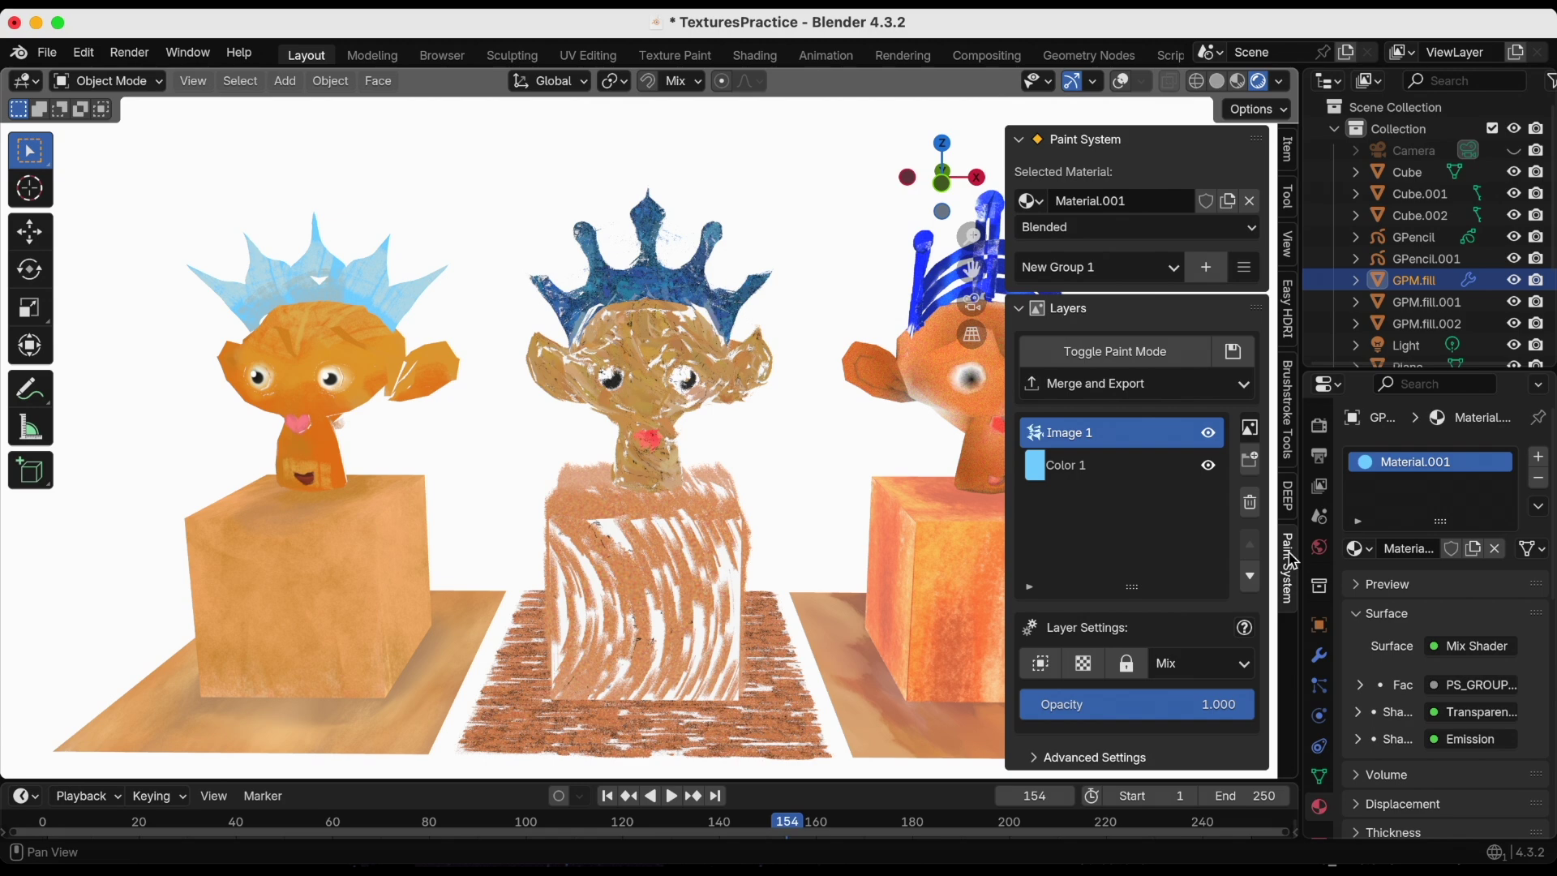
click(1289, 495)
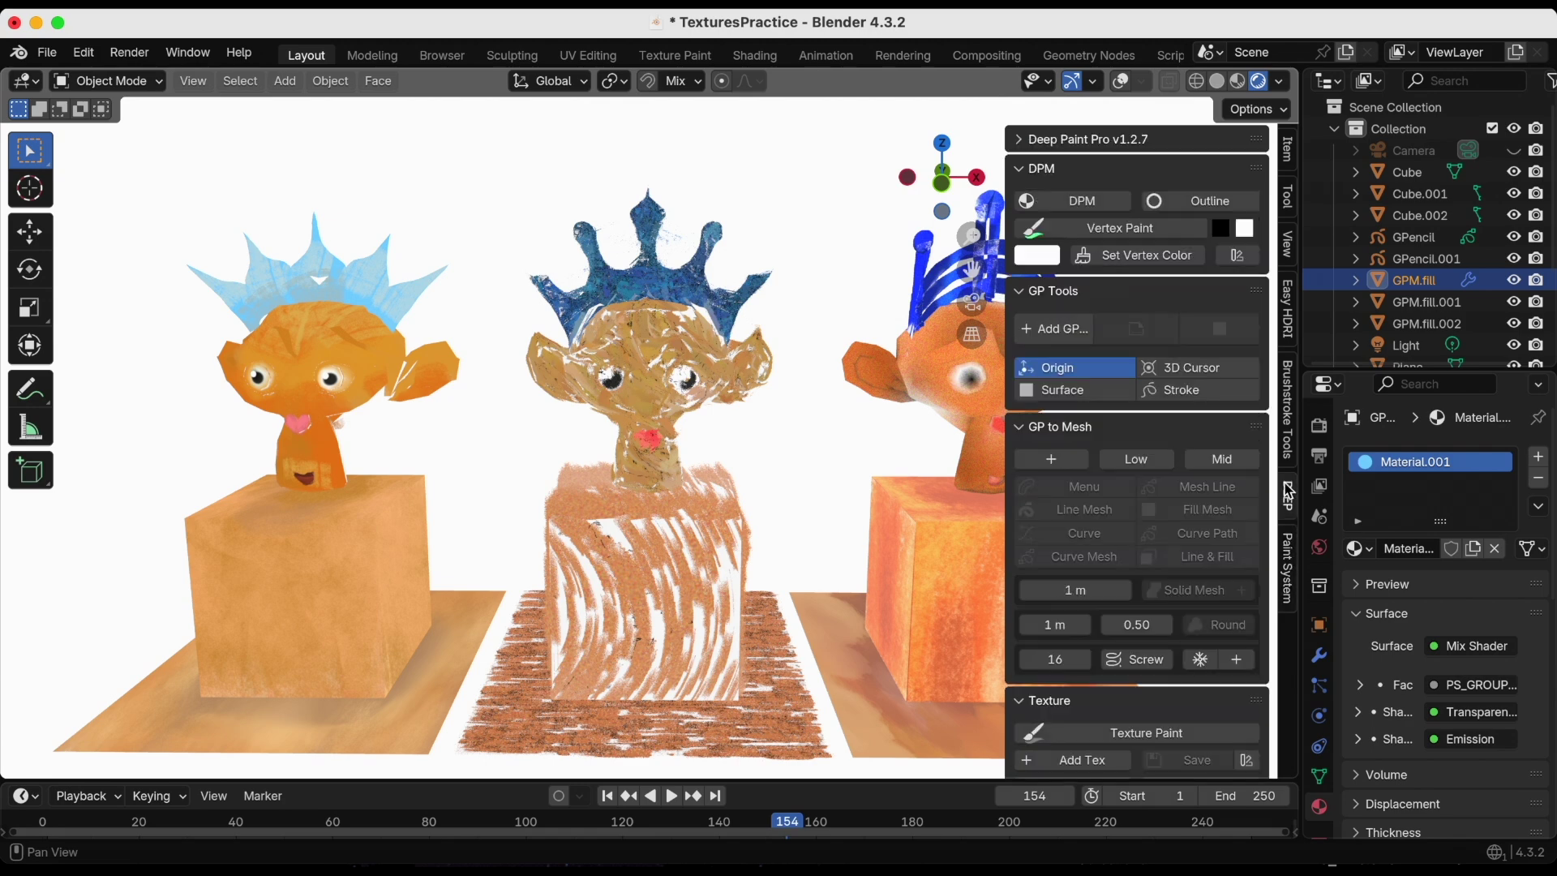
click(1289, 414)
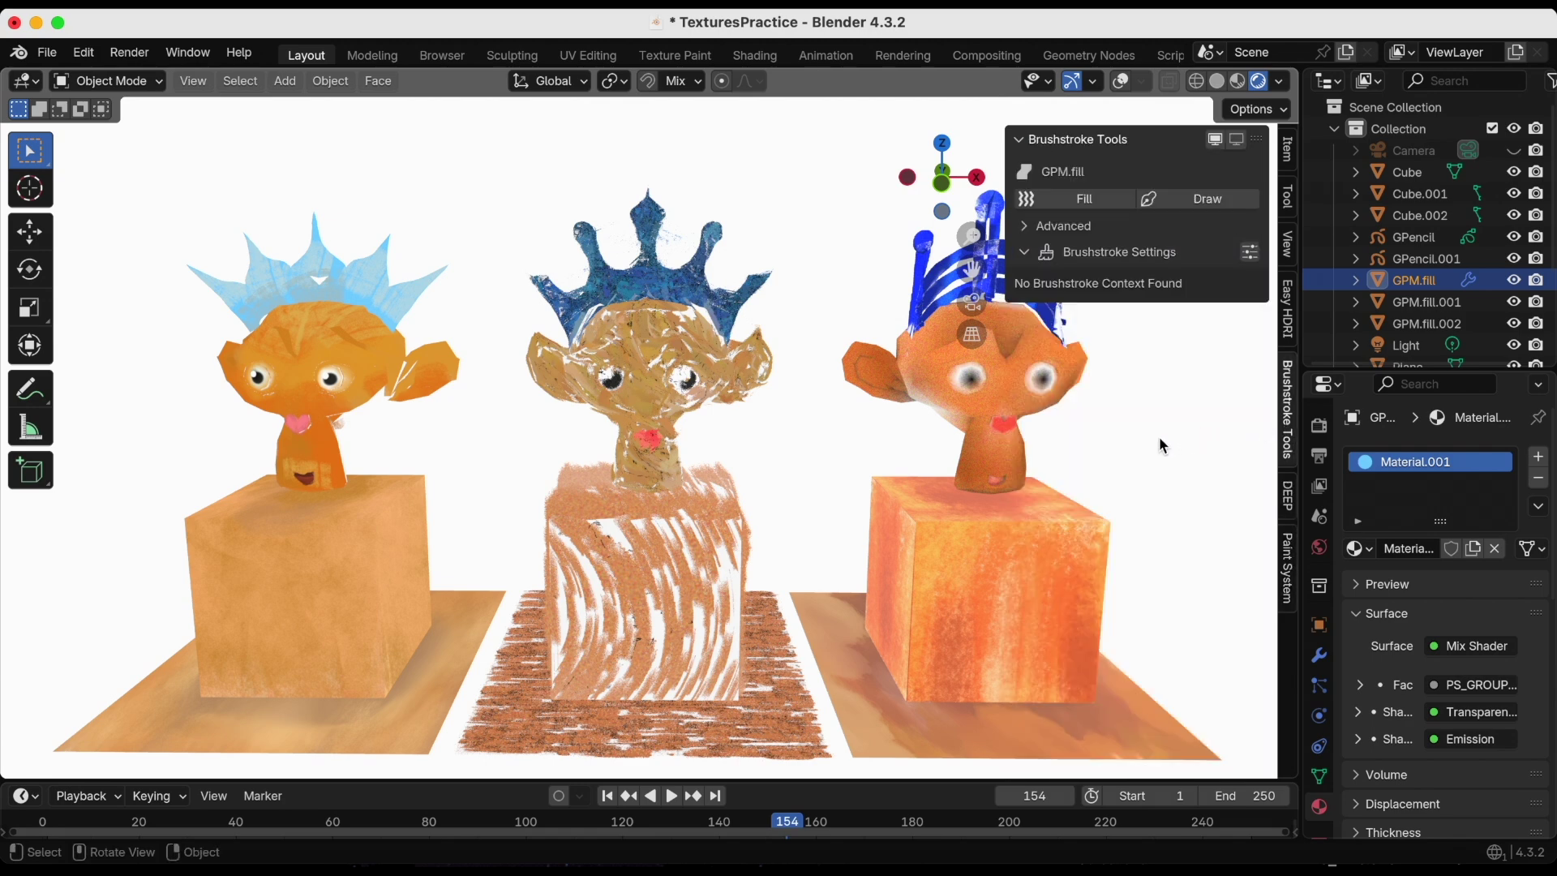
key(n)
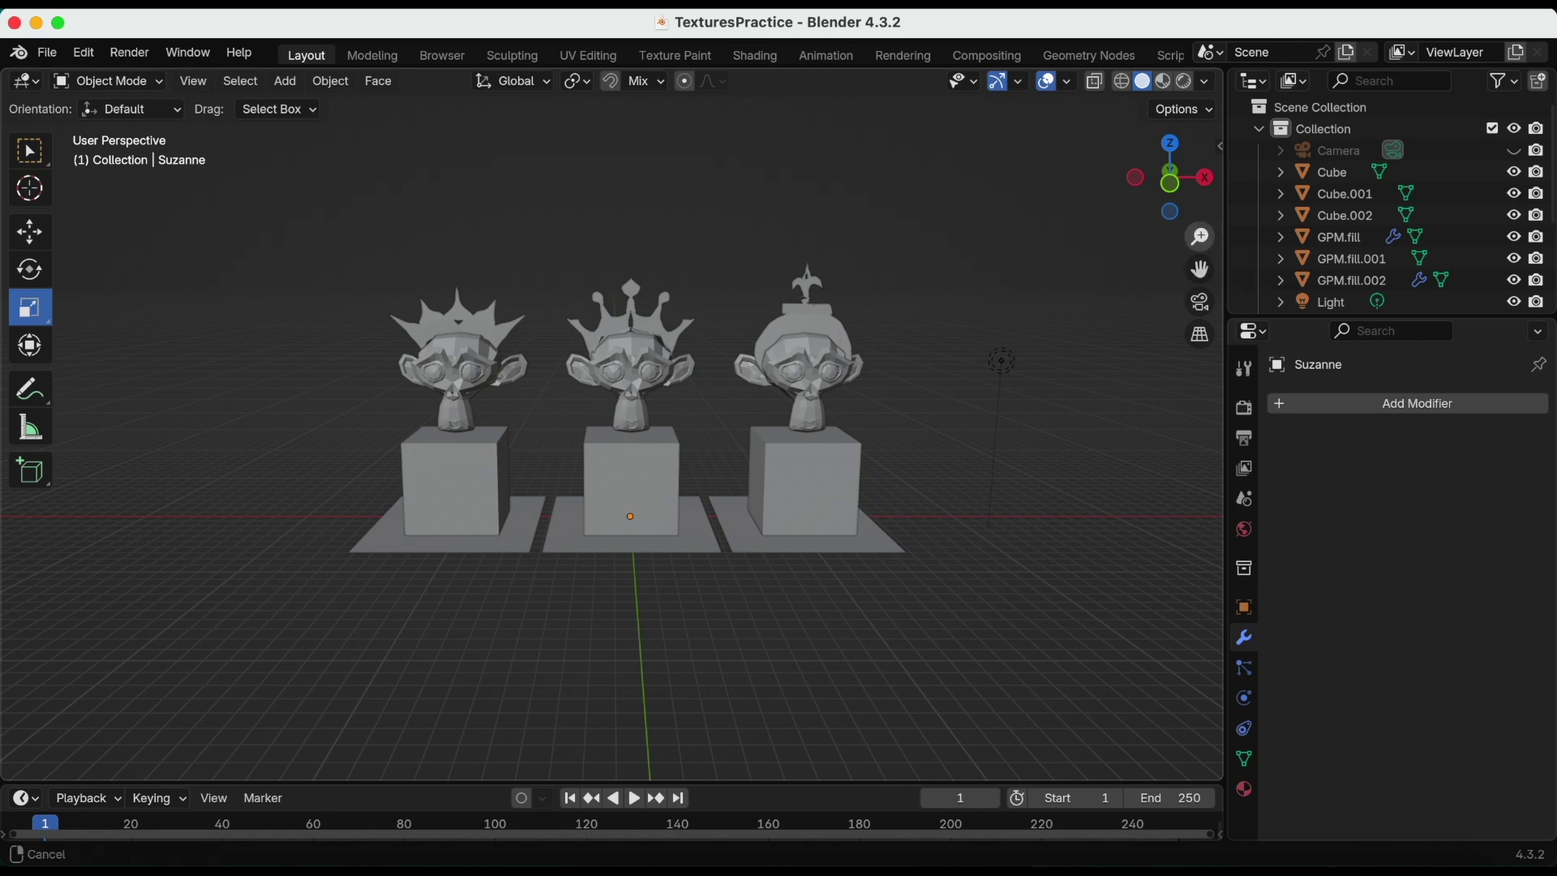
scroll(463, 650, up, 2)
shift+middle_drag(215, 519, 492, 491)
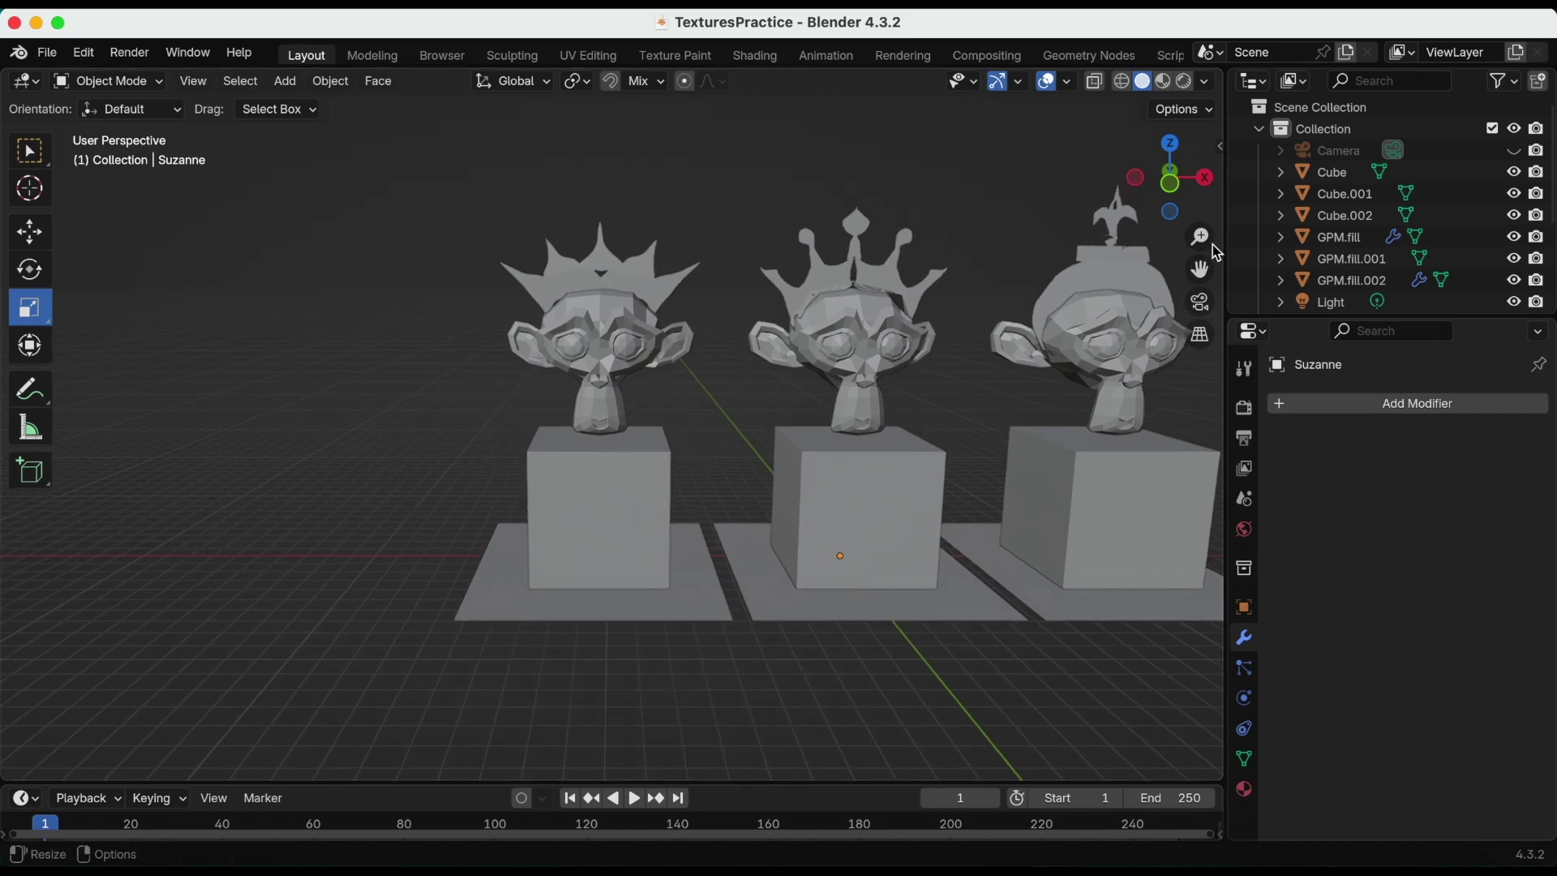
drag(1201, 236, 1201, 206)
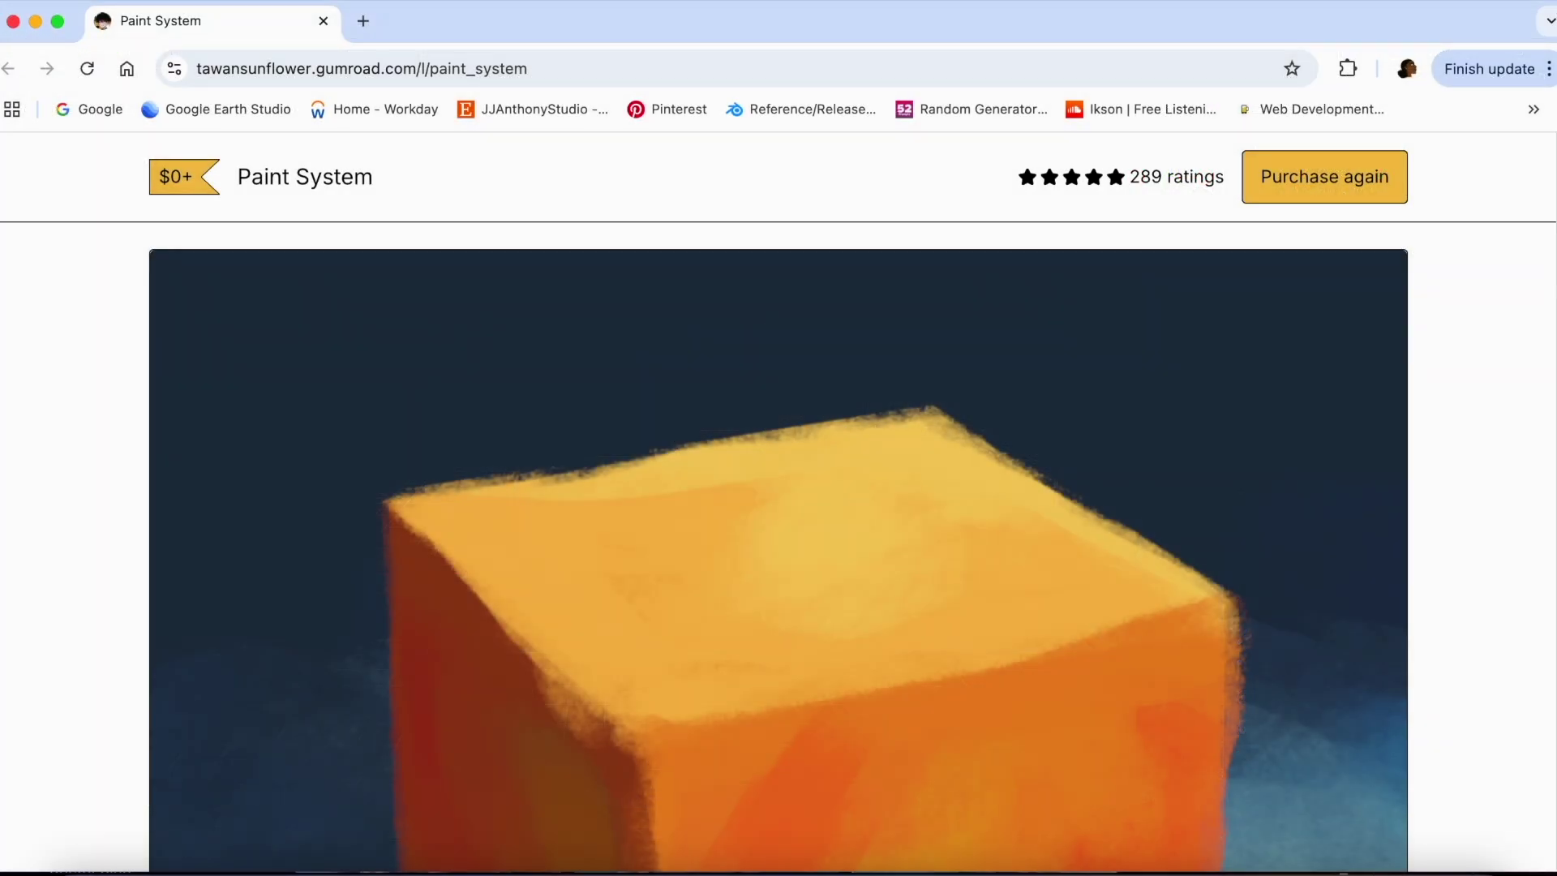
- Switch to the browser, read the Paint System product page on Gumroad and open its purchased content to view the available download versions
scroll(779, 560, up, 1)
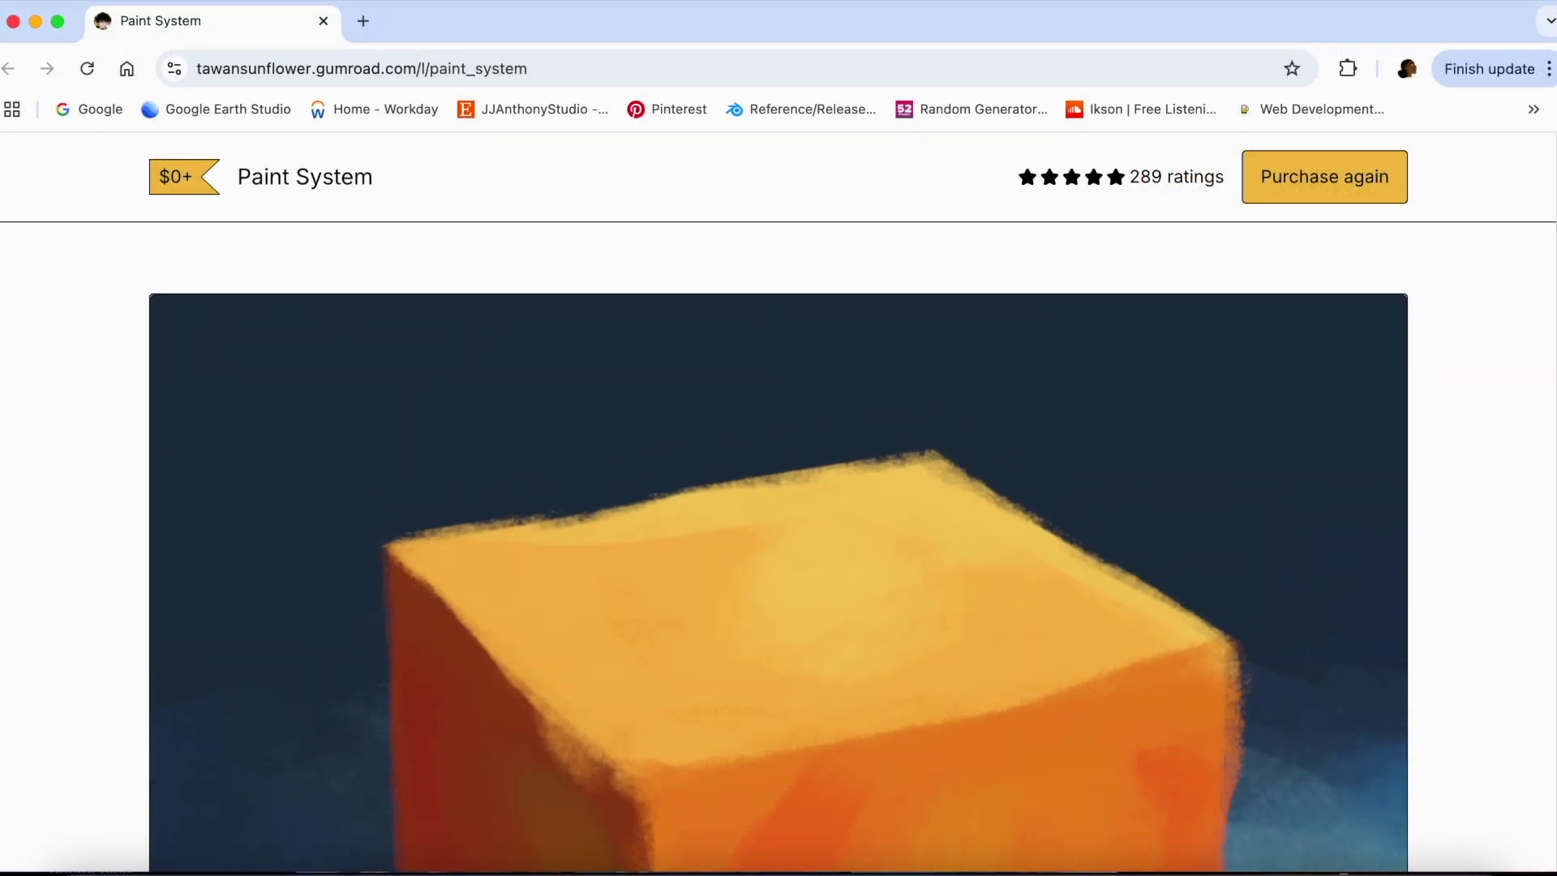
scroll(779, 559, down, 5)
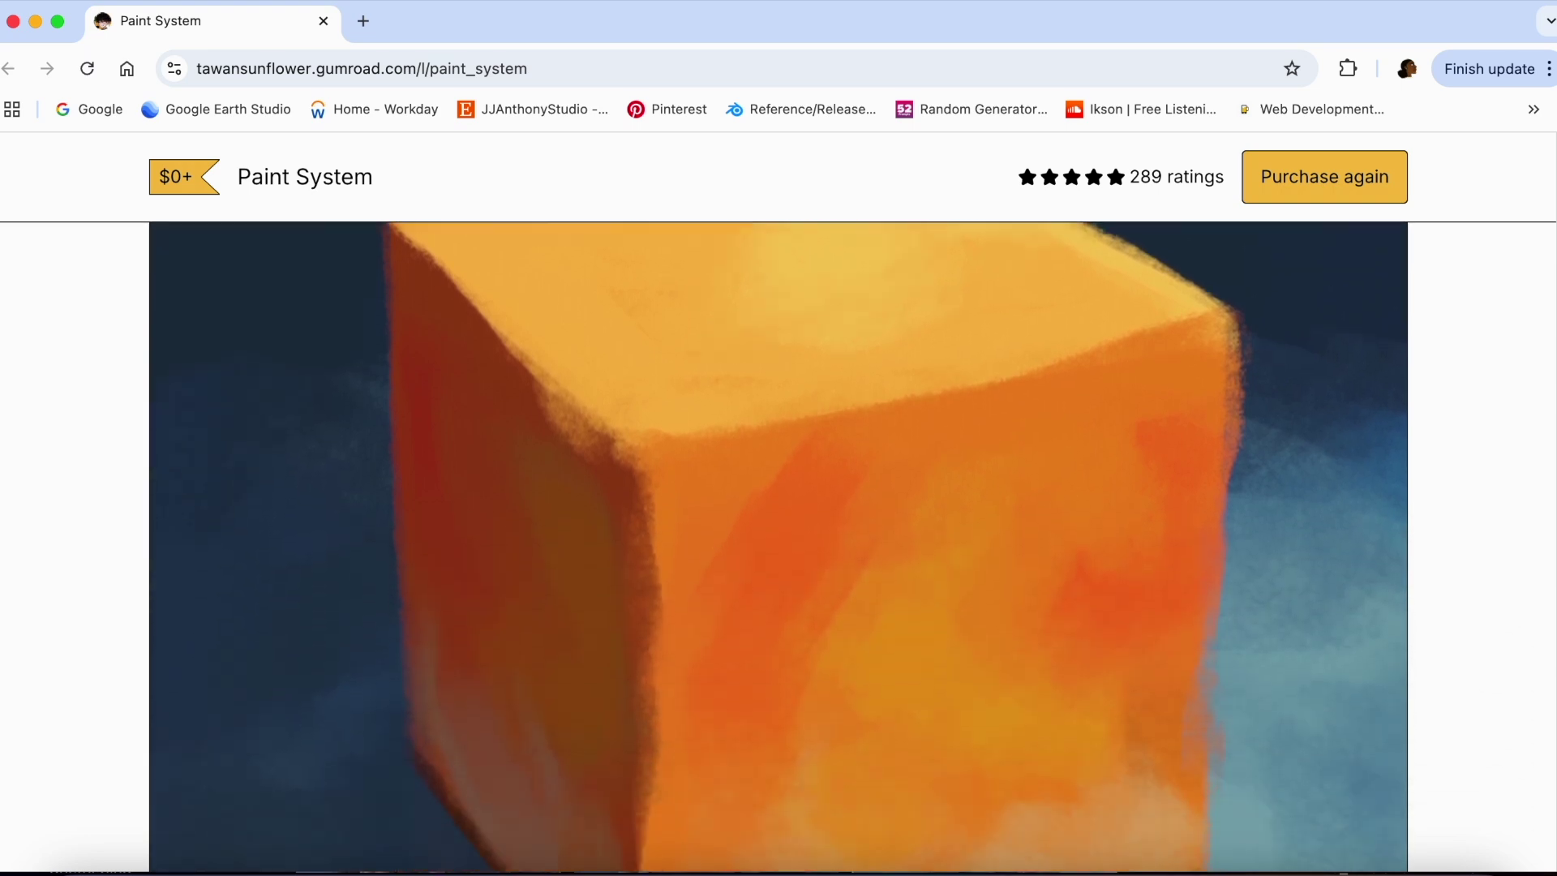
scroll(779, 560, down, 3)
scroll(779, 503, down, 10)
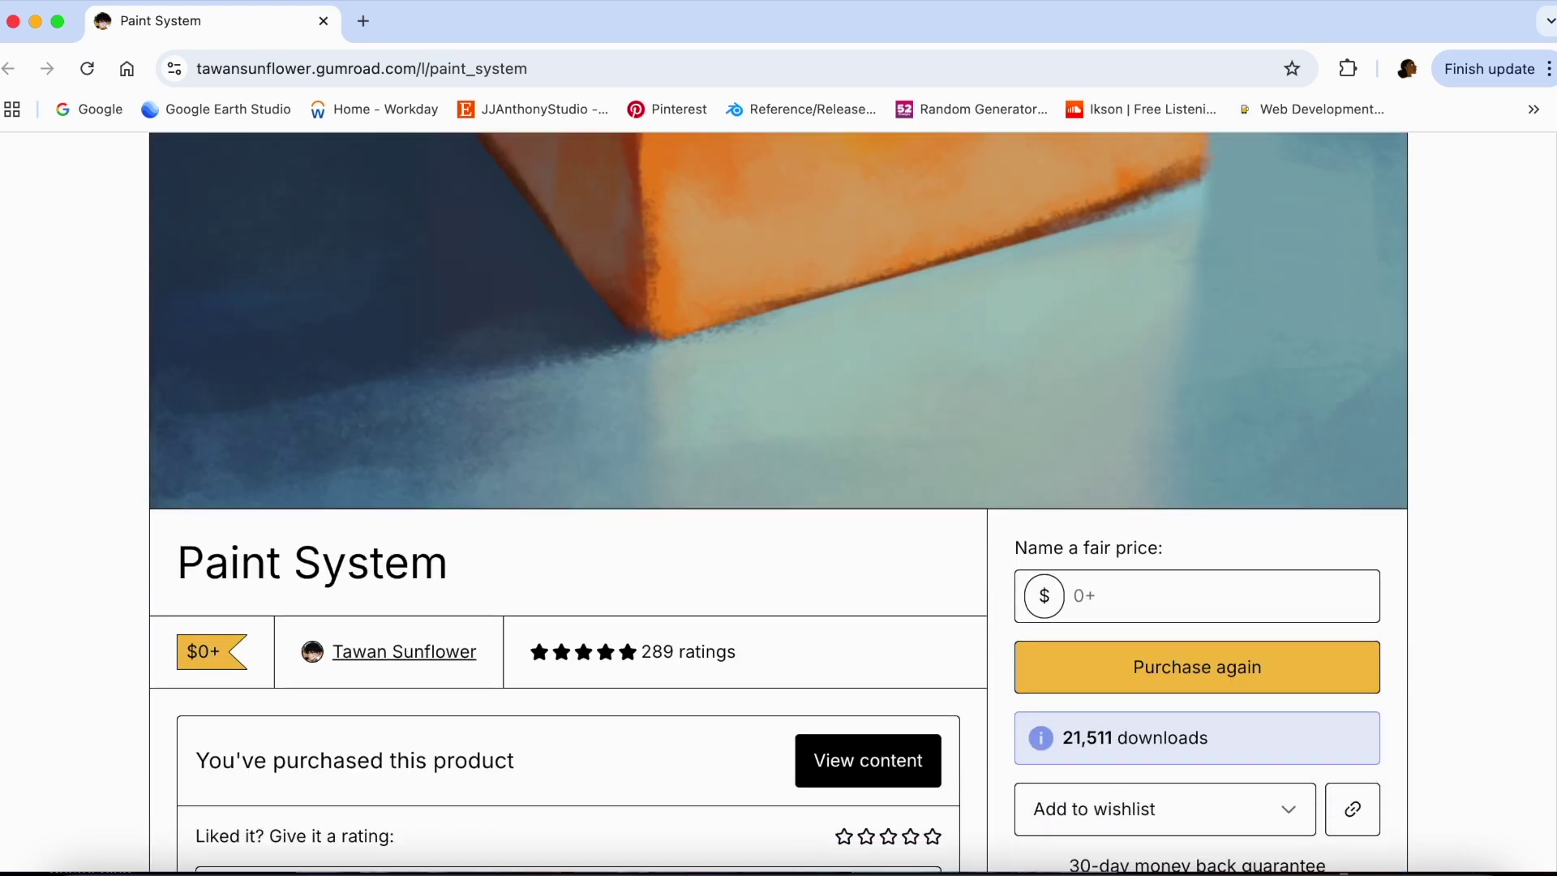
scroll(1144, 496, down, 1)
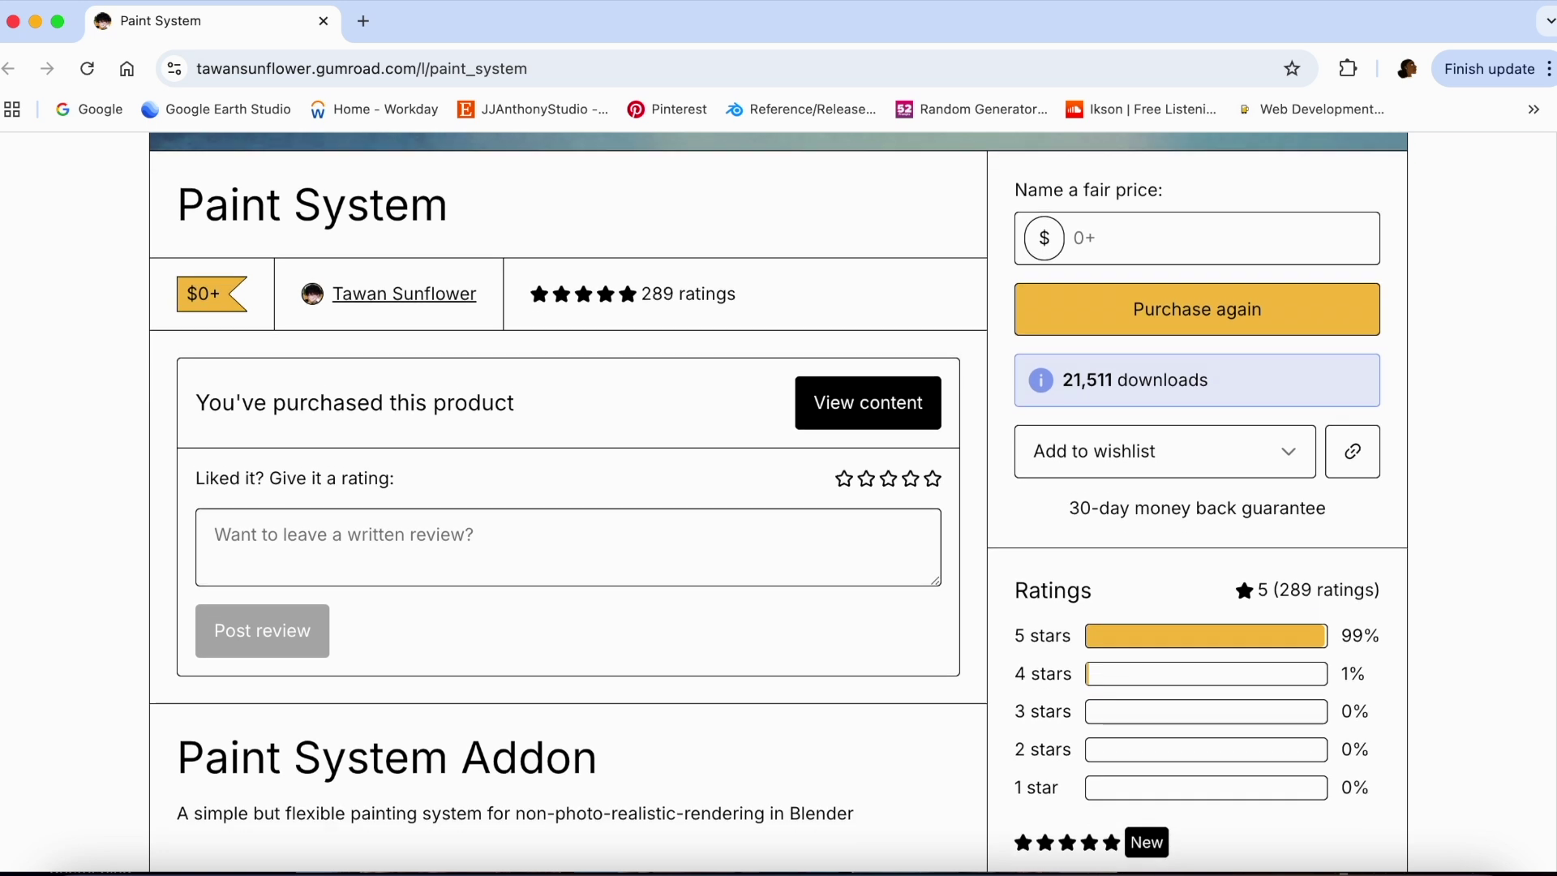
click(856, 406)
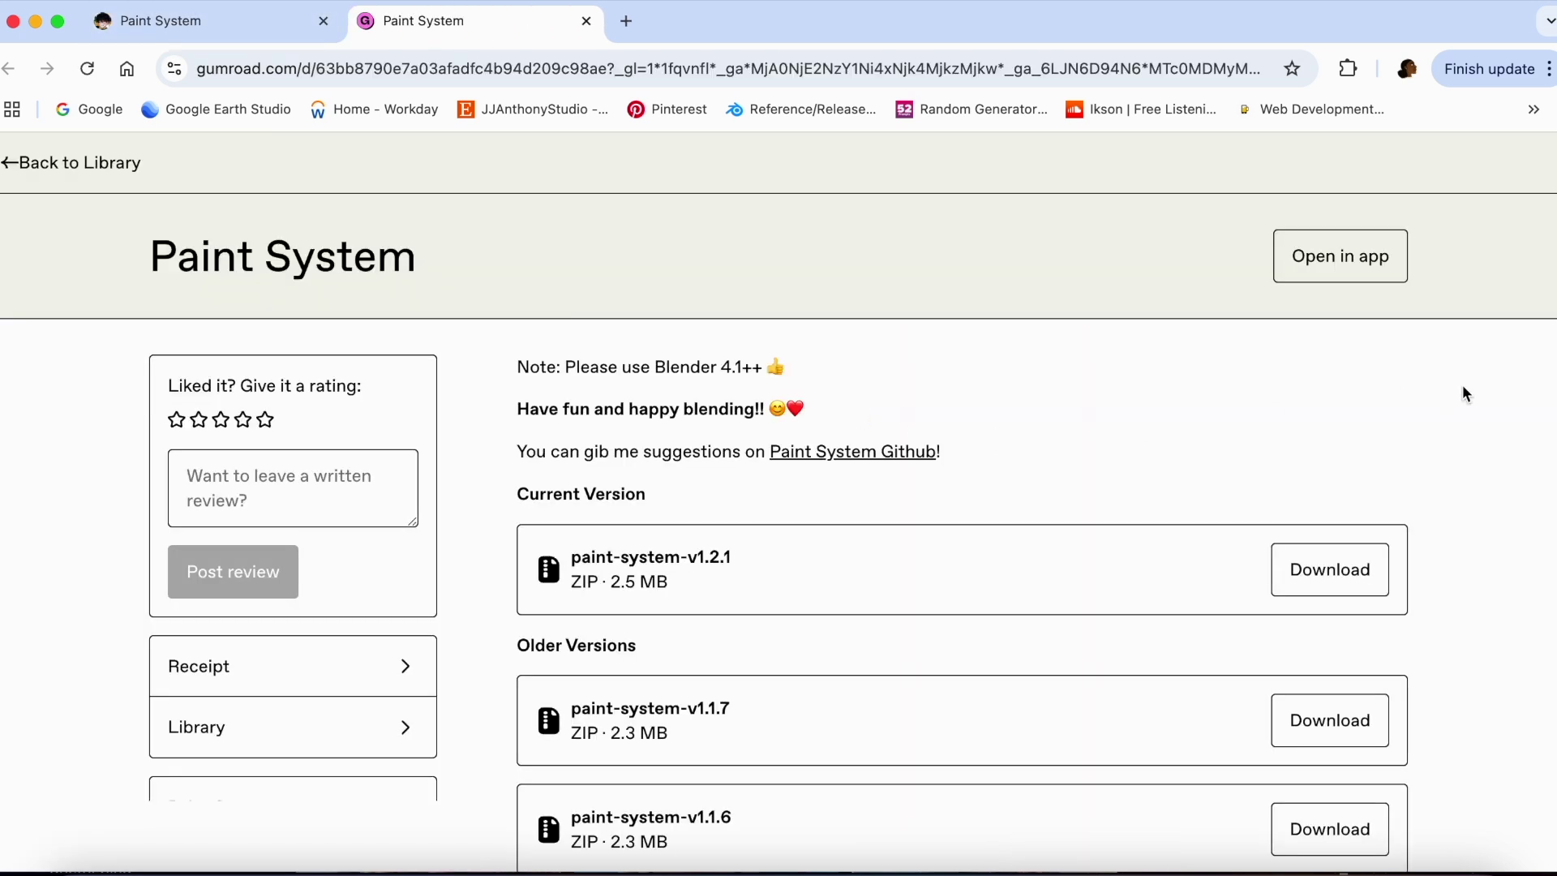
scroll(1462, 385, down, 3)
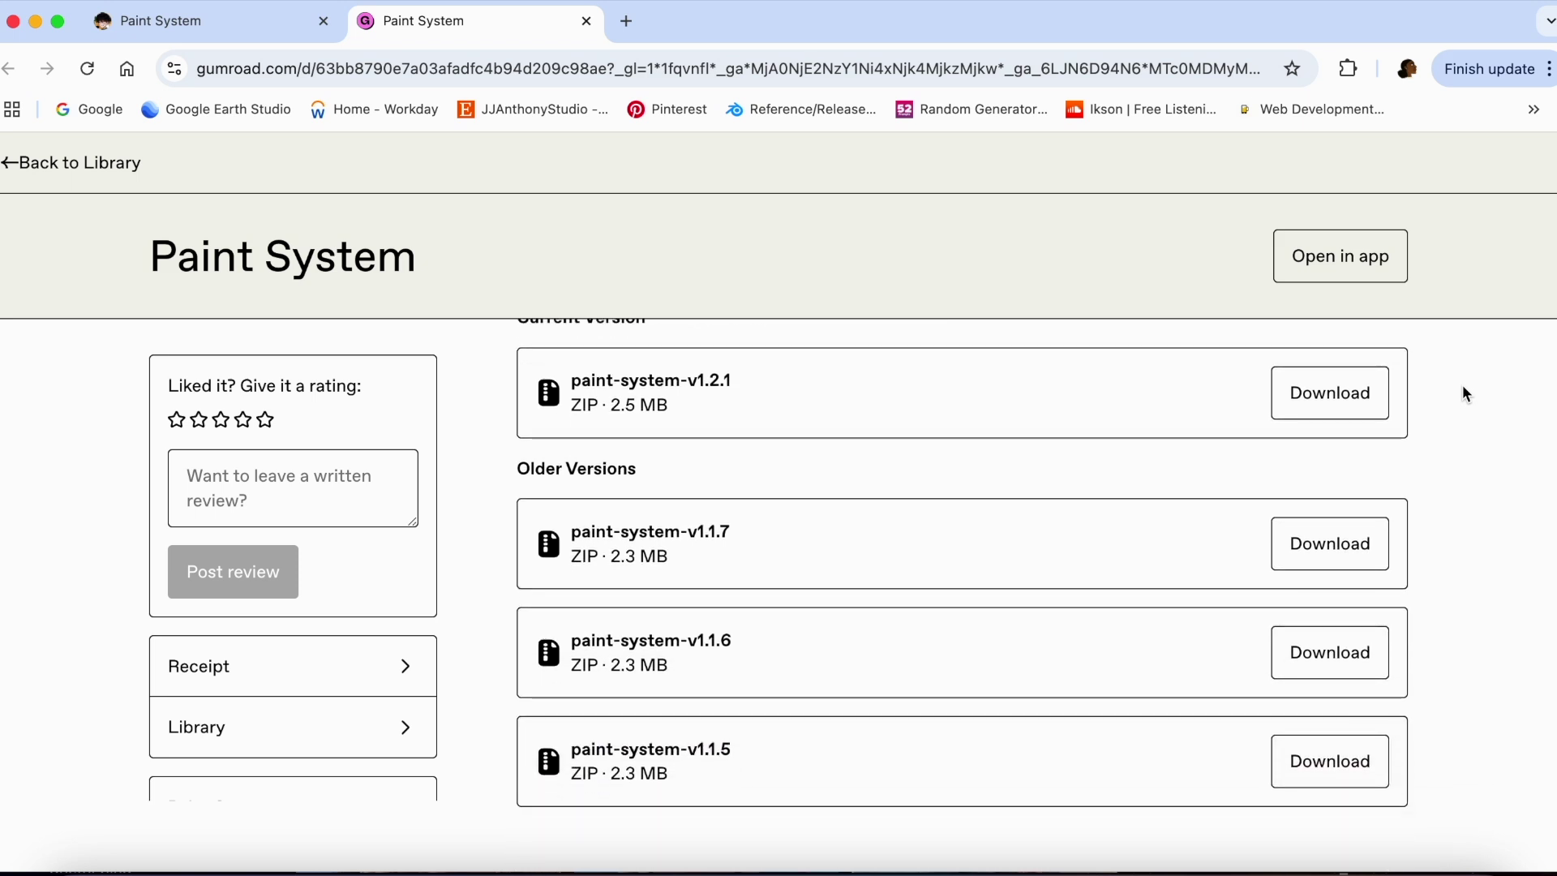
scroll(1462, 384, up, 2)
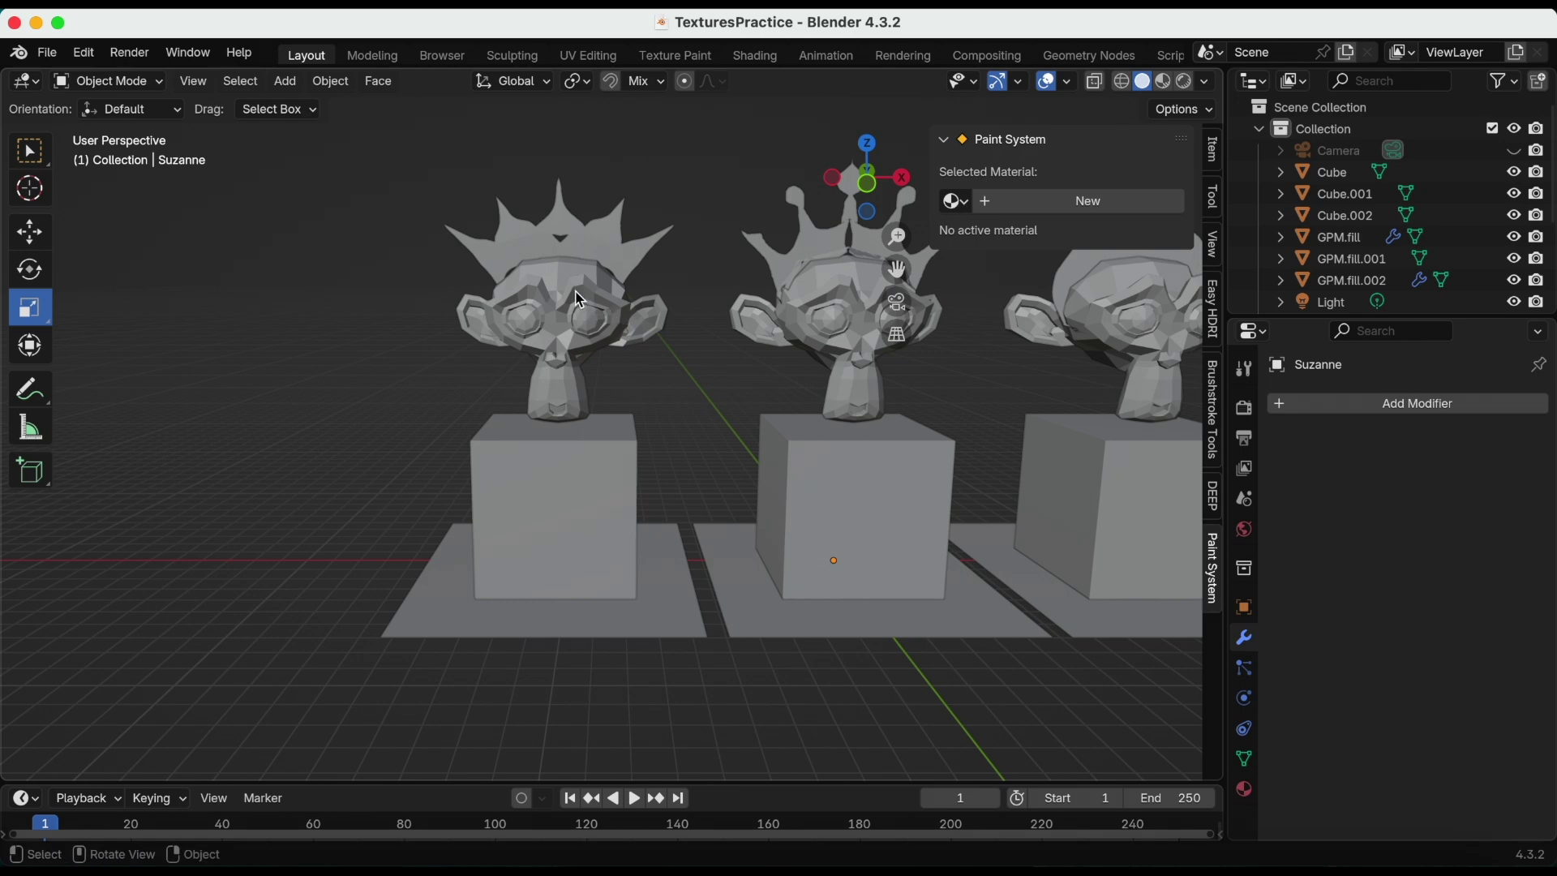
- Give the first monkey head a new material with a Paint System group named New Group 1, using the Standard template and Alpha Blend
click(581, 300)
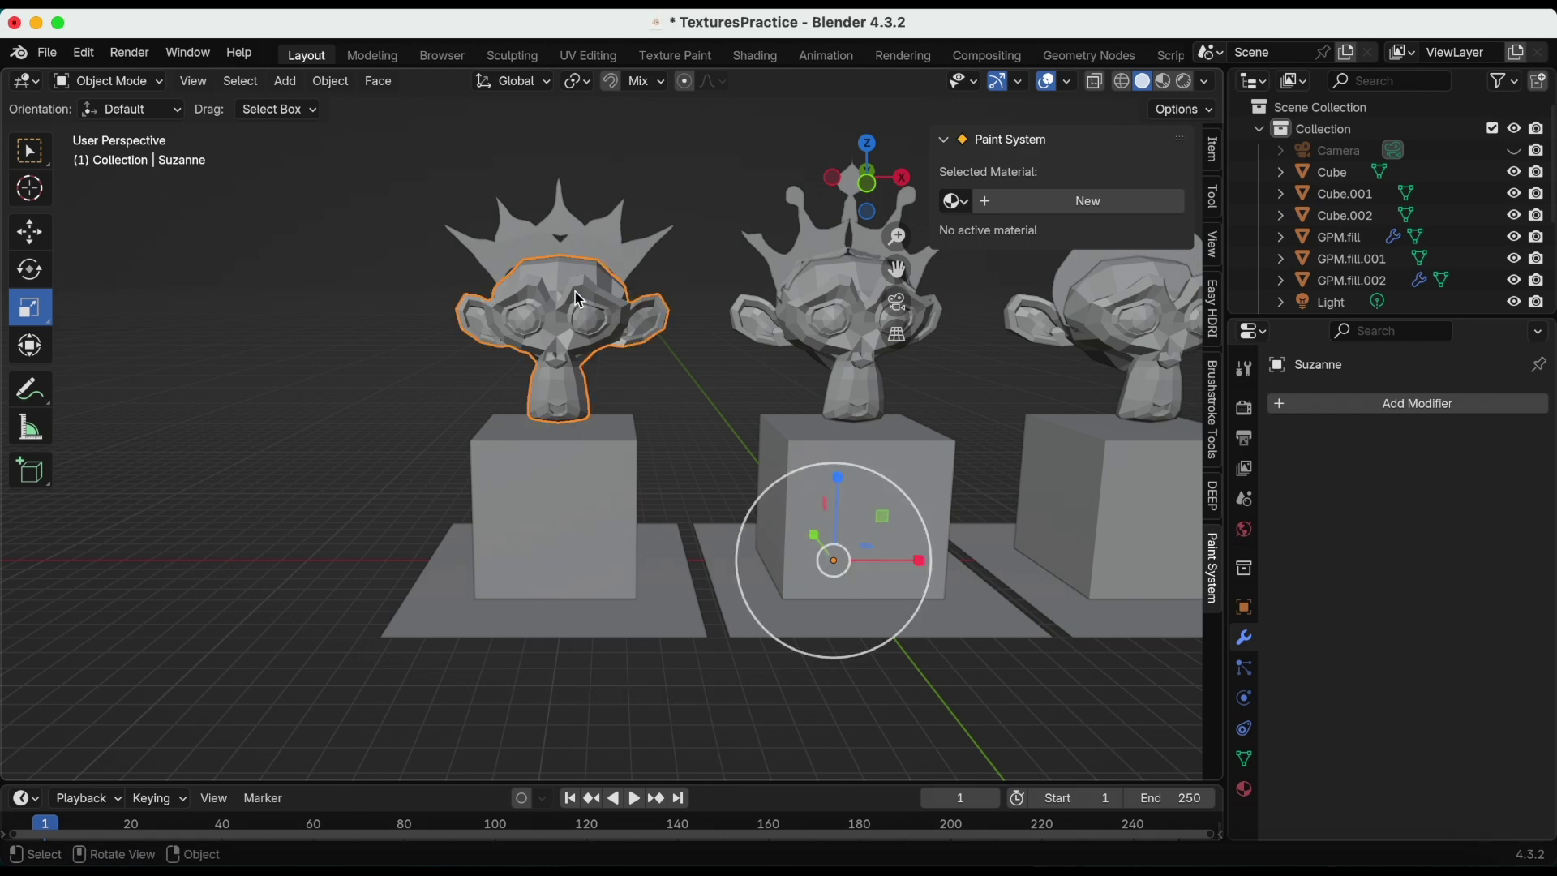
click(1025, 202)
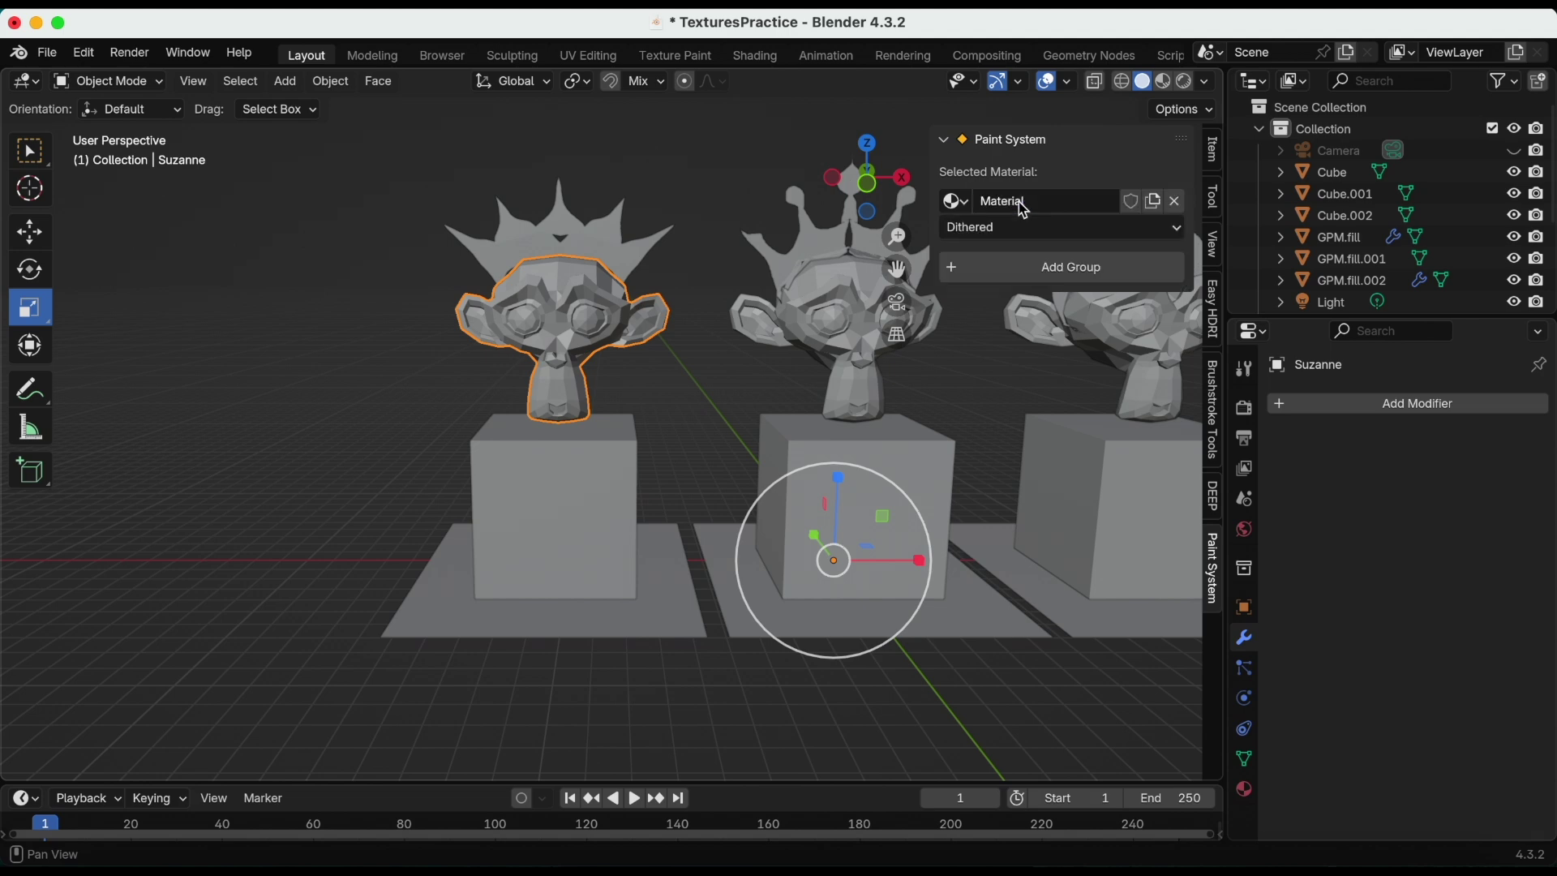
click(1044, 272)
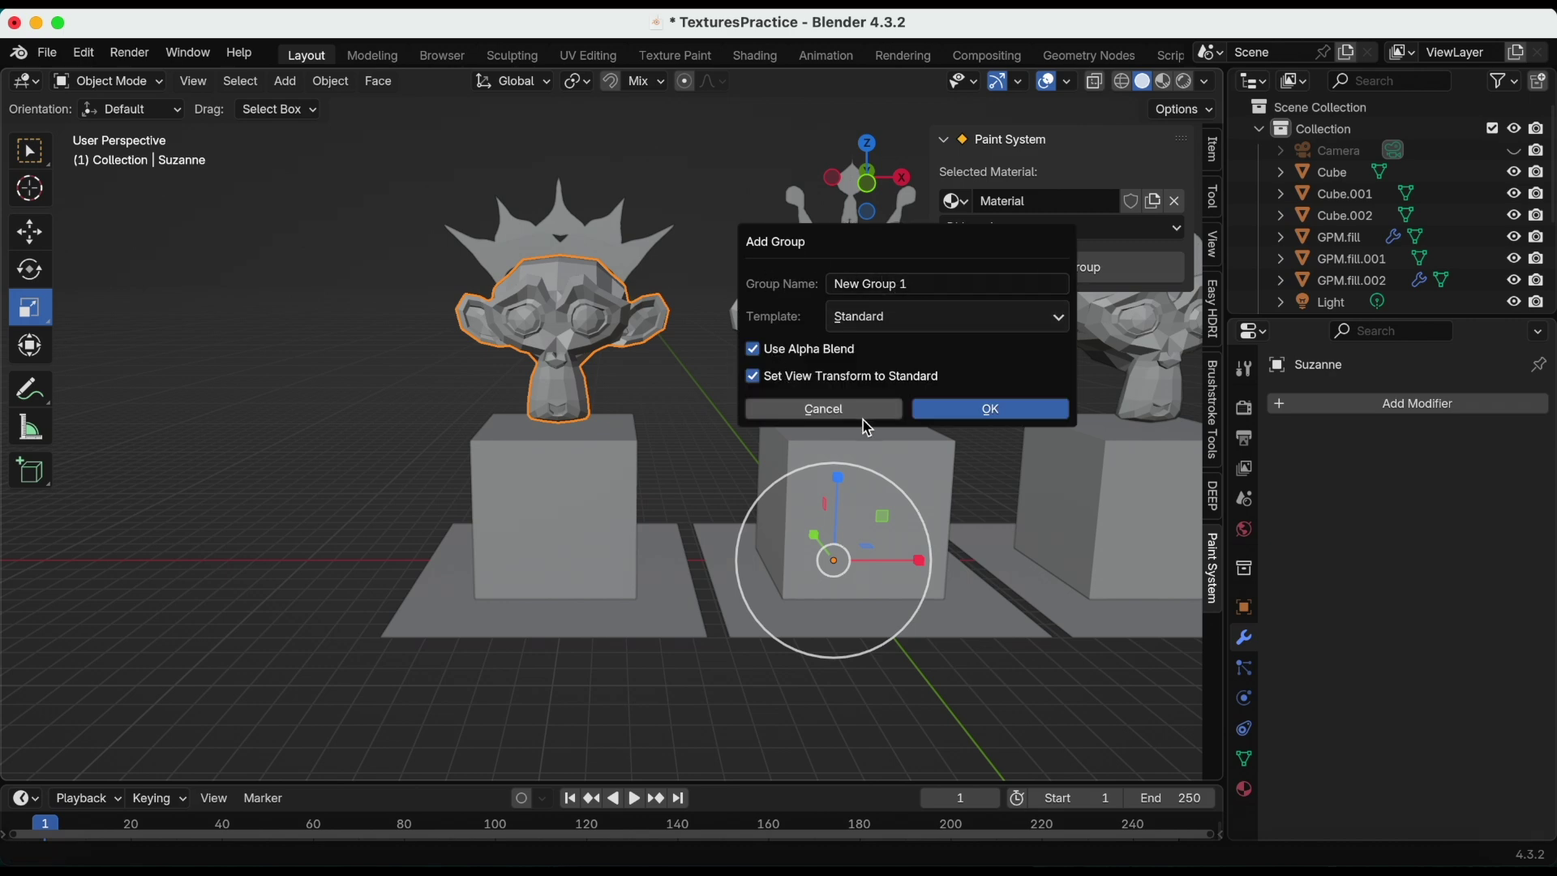
click(1003, 414)
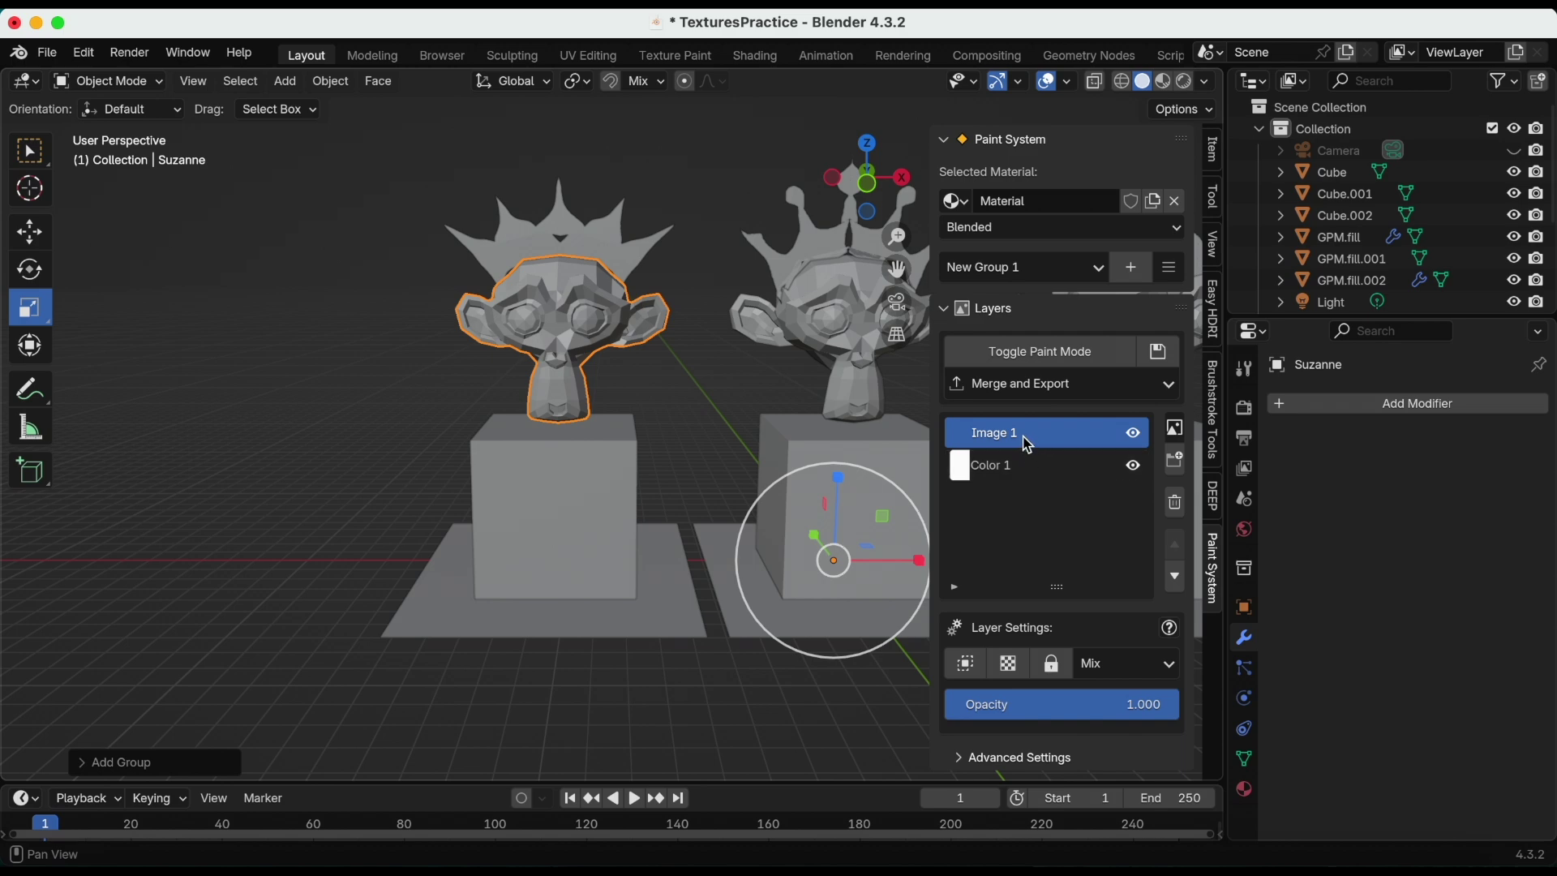
- Turn on paint mode for the monkey head's Image 1 layer and save the file
click(1049, 354)
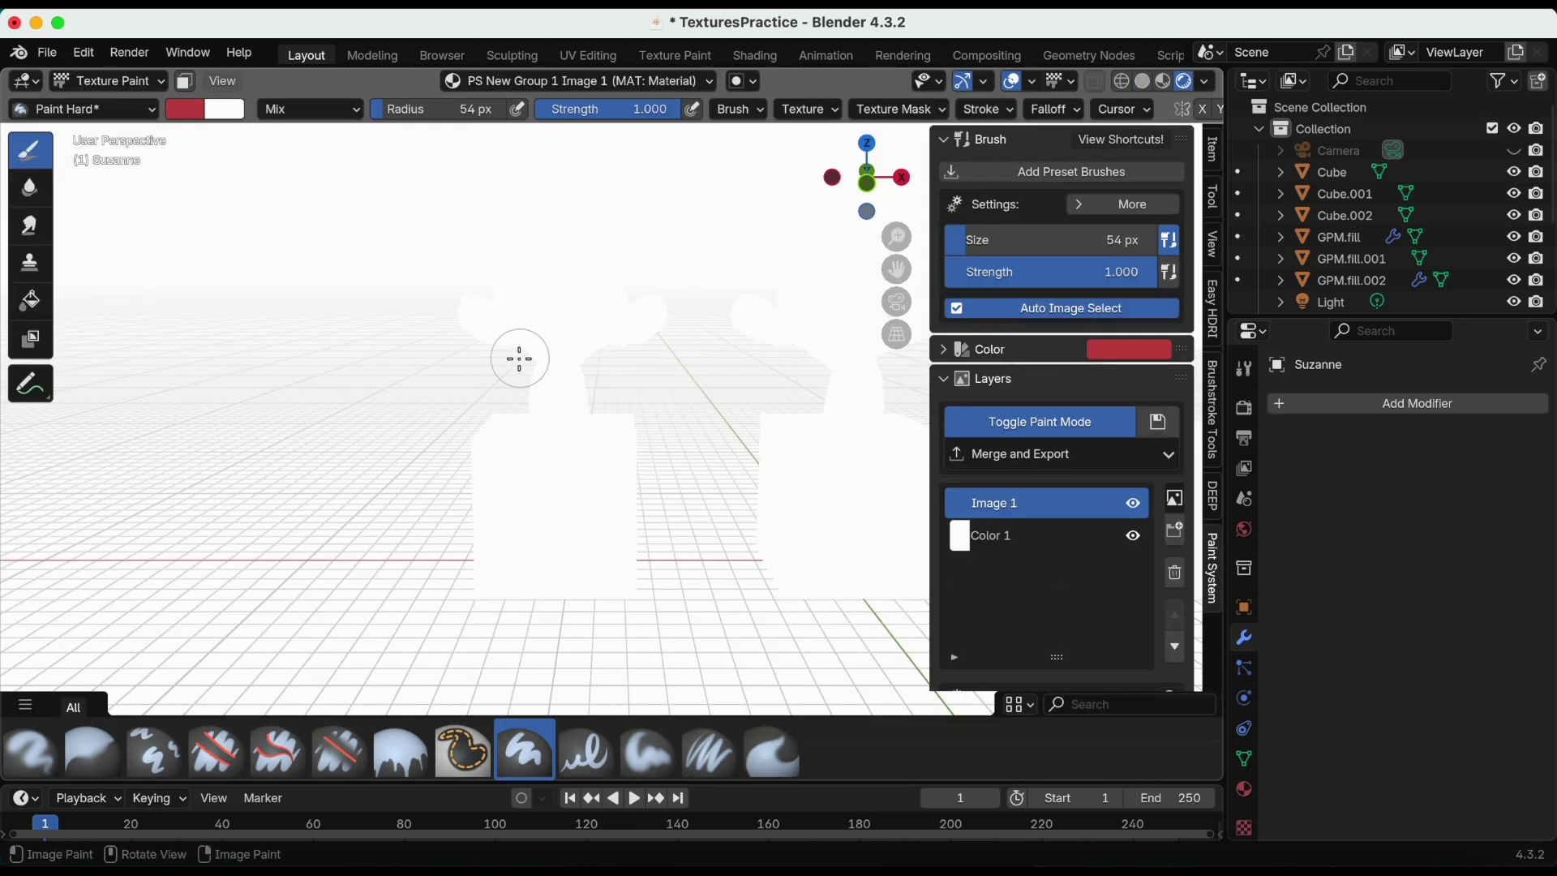
drag(896, 270, 896, 305)
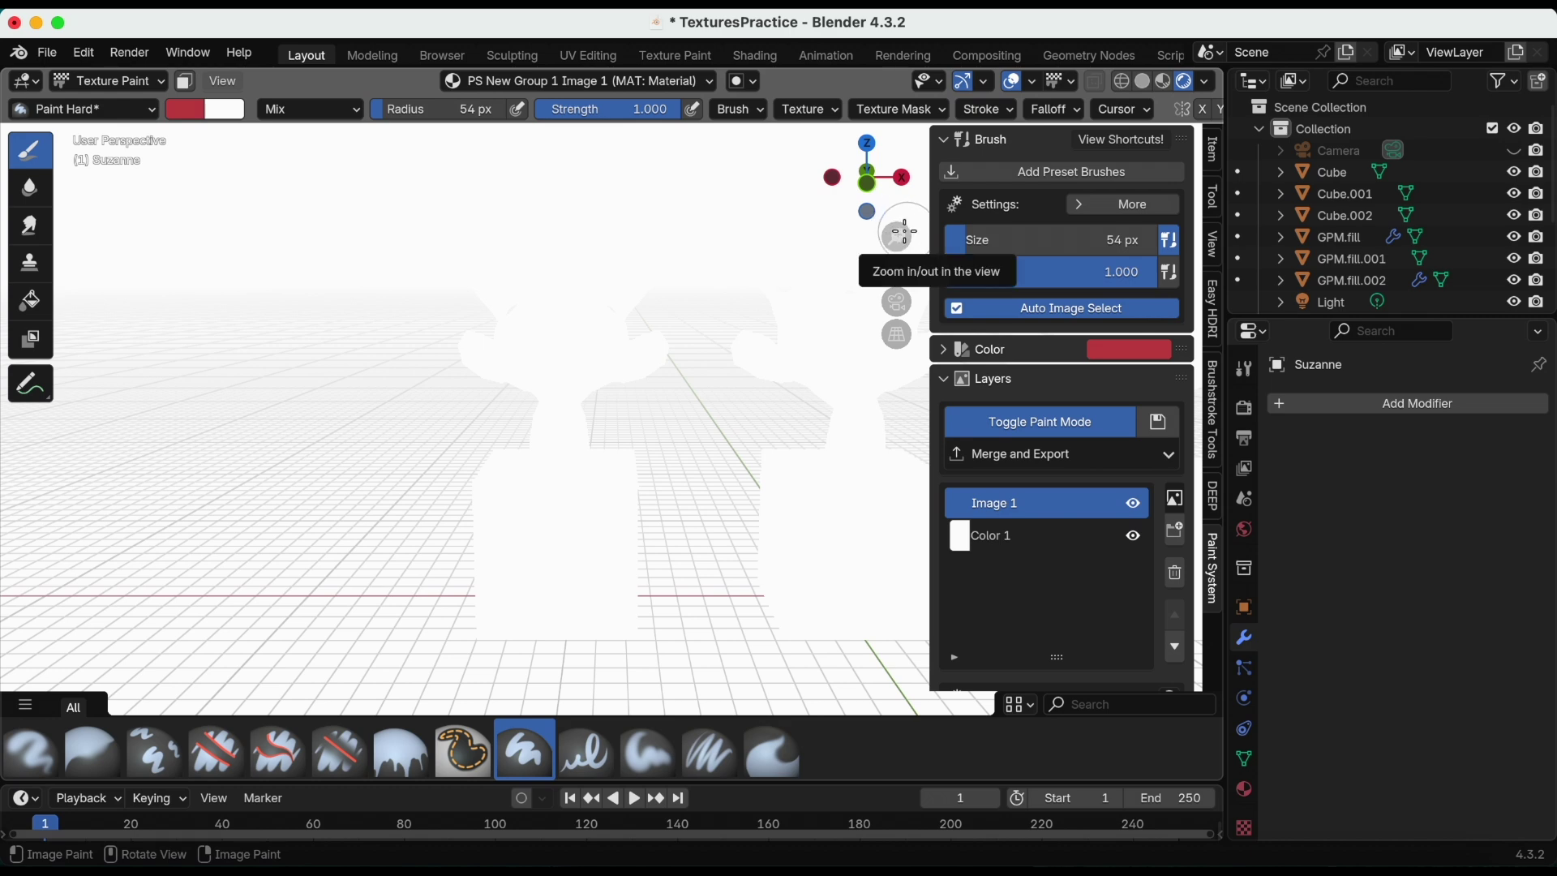
drag(898, 233, 879, 249)
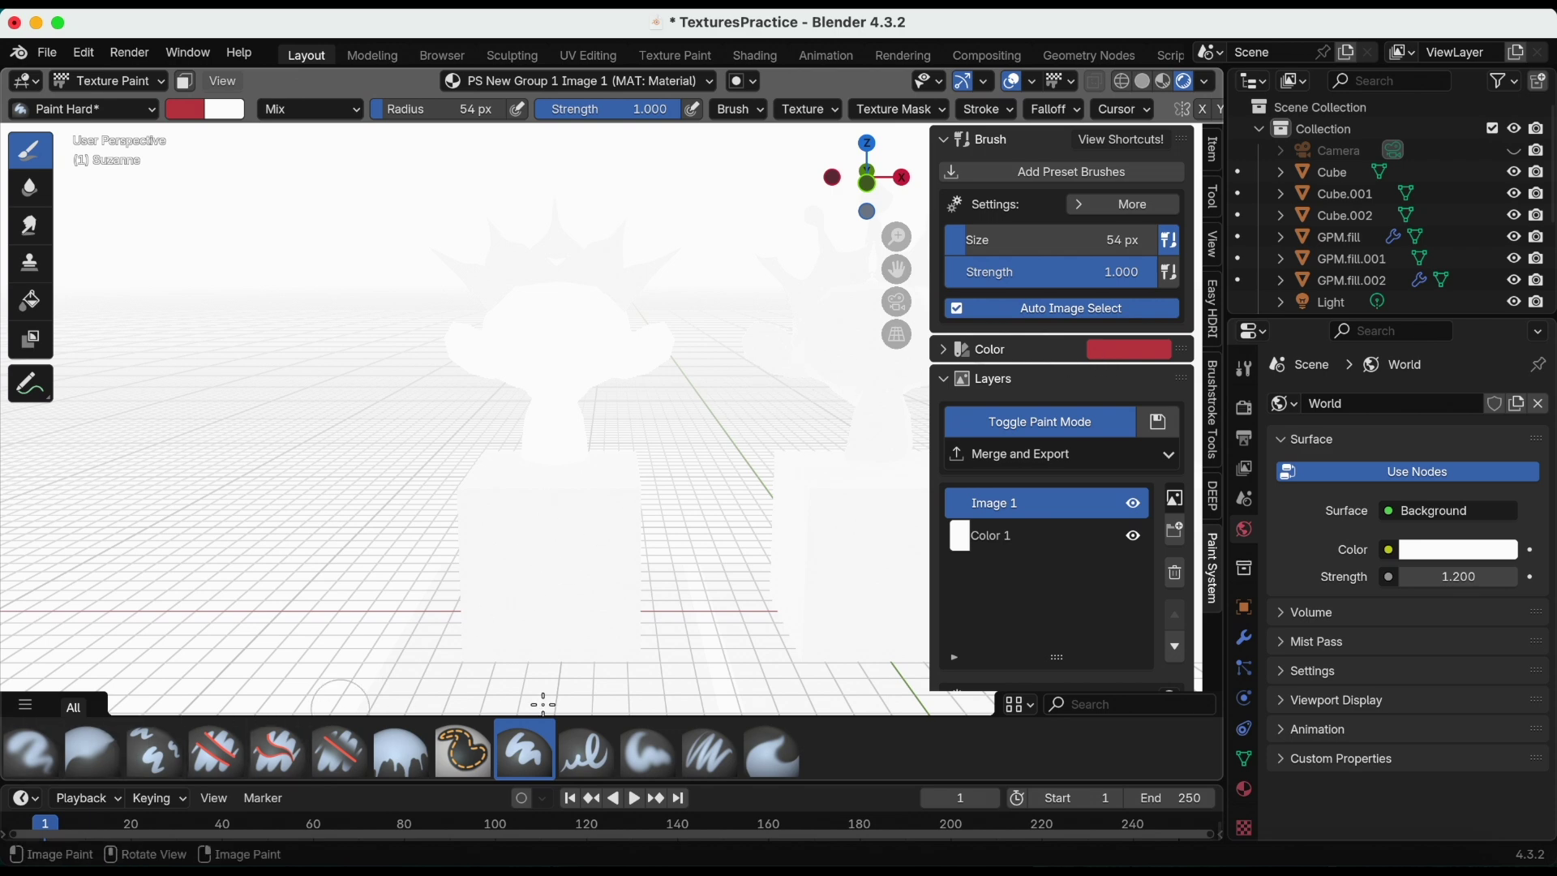
click(18, 111)
key(super+s)
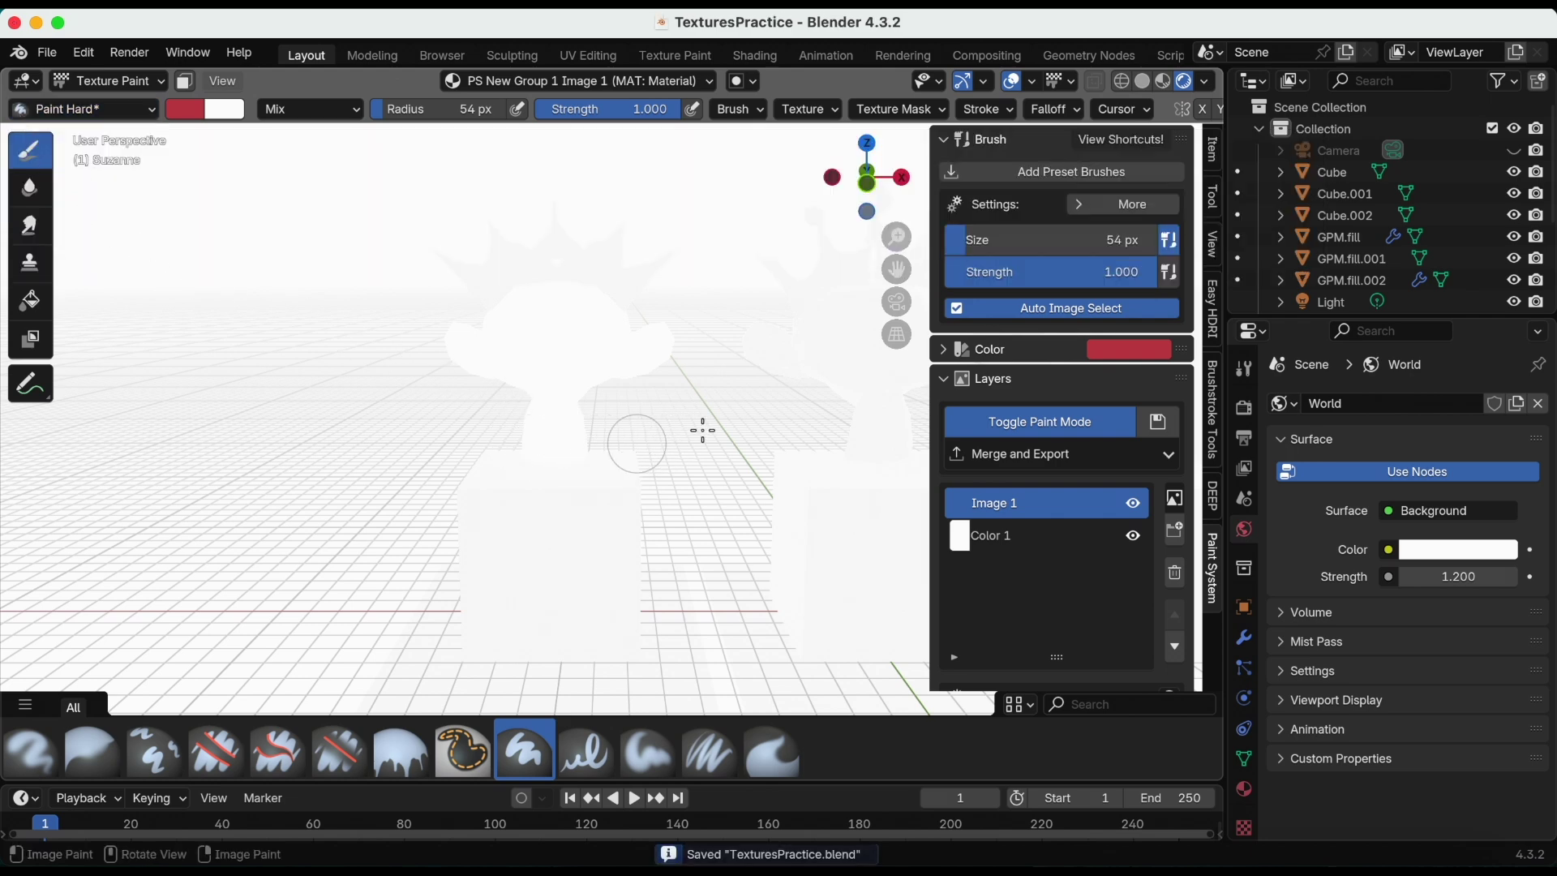
- Add the Paint System preset brushes, set the current brush color to #C08A3B and switch to the PS_Gouache brush
click(1120, 180)
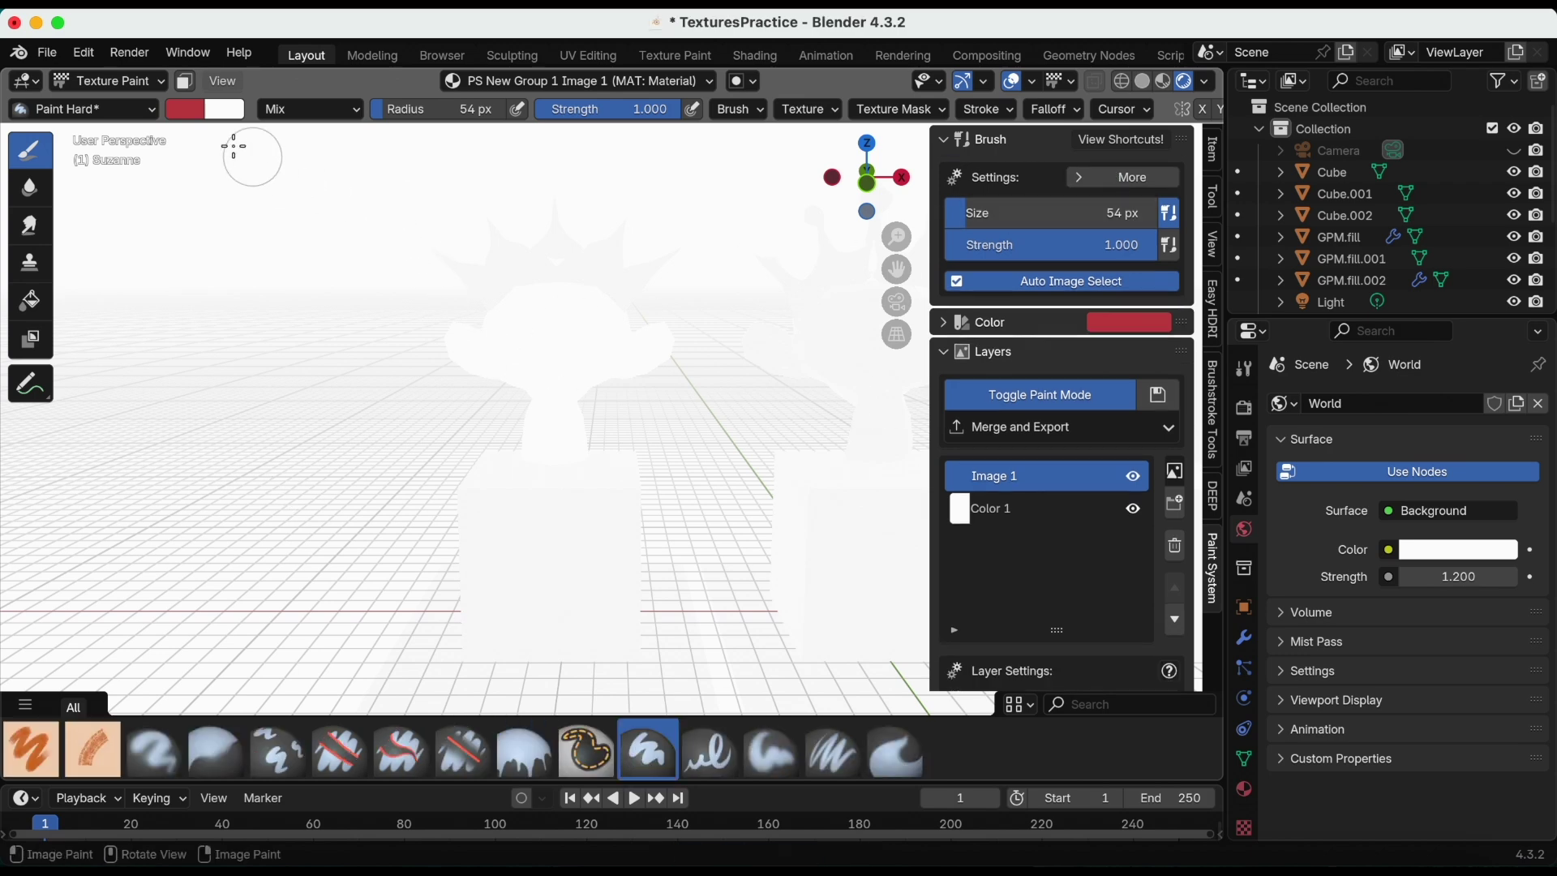
click(192, 111)
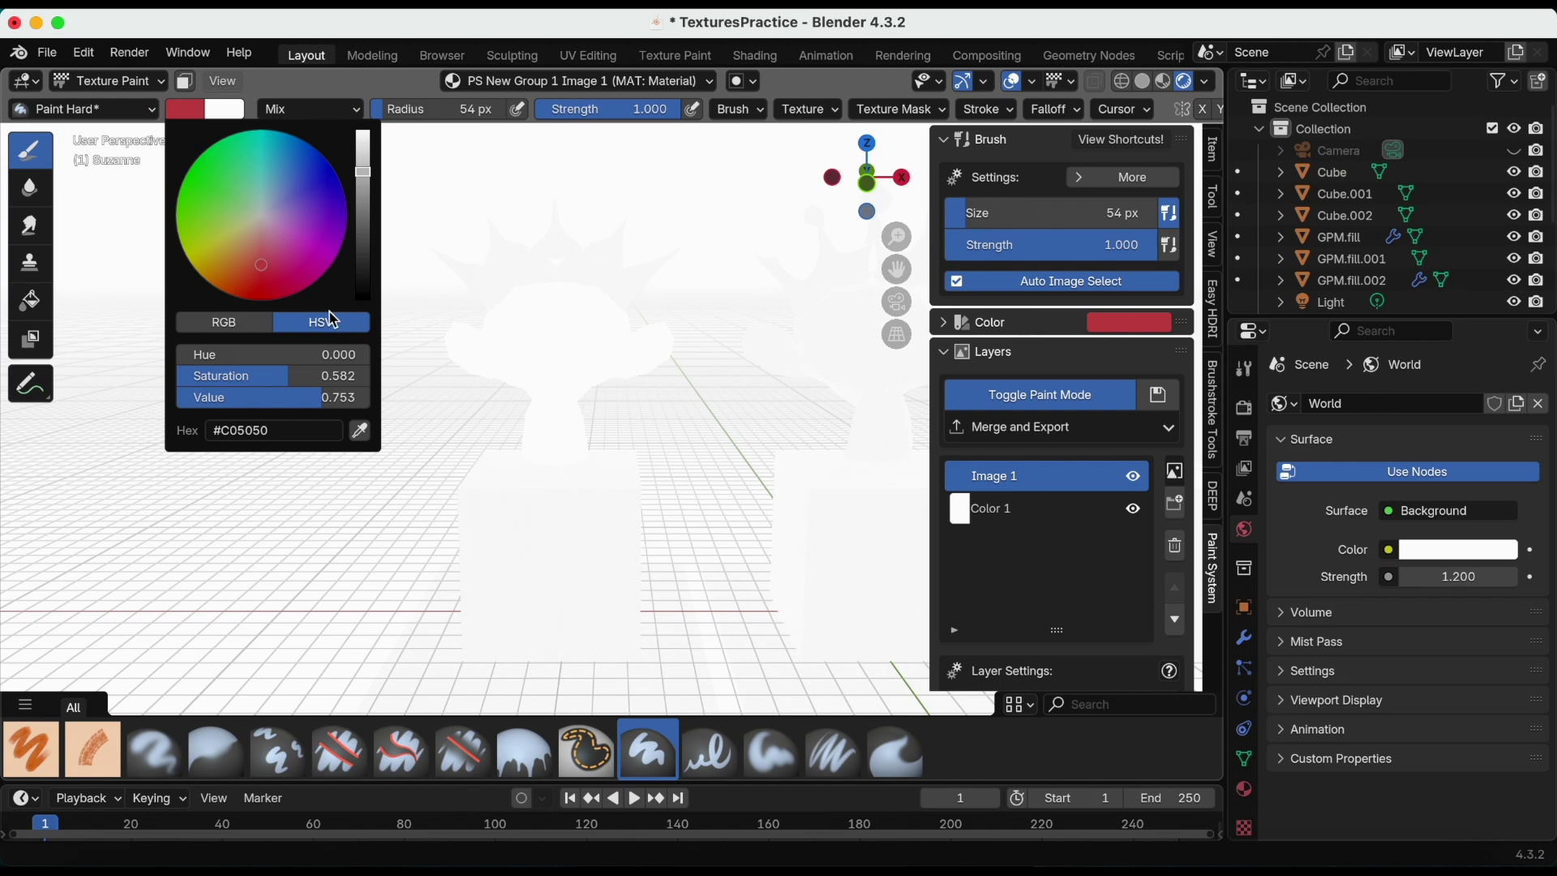
drag(245, 266, 227, 265)
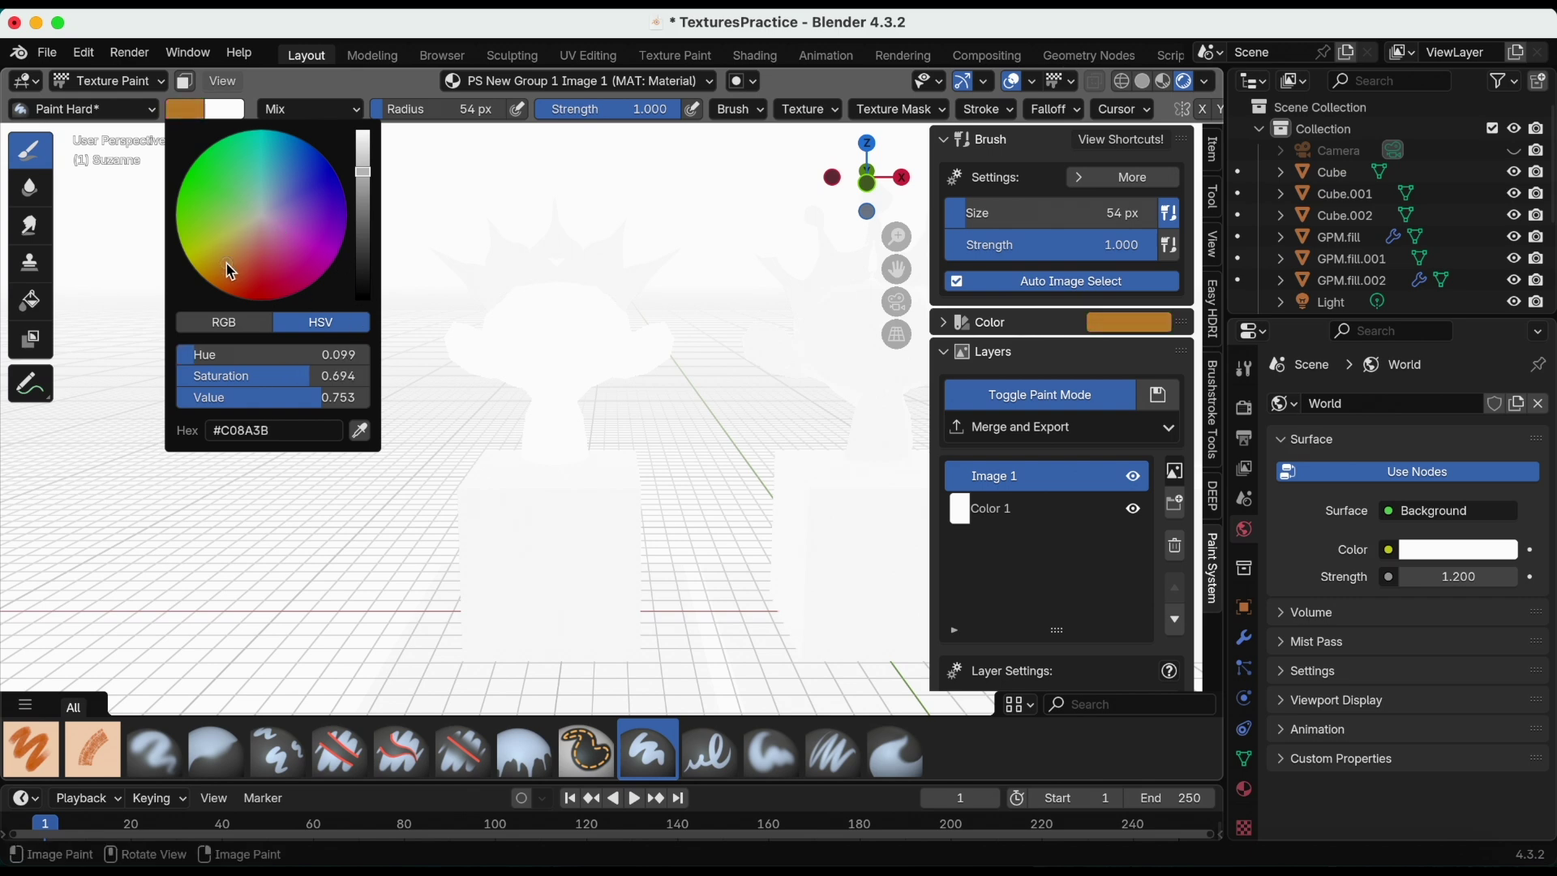
click(22, 769)
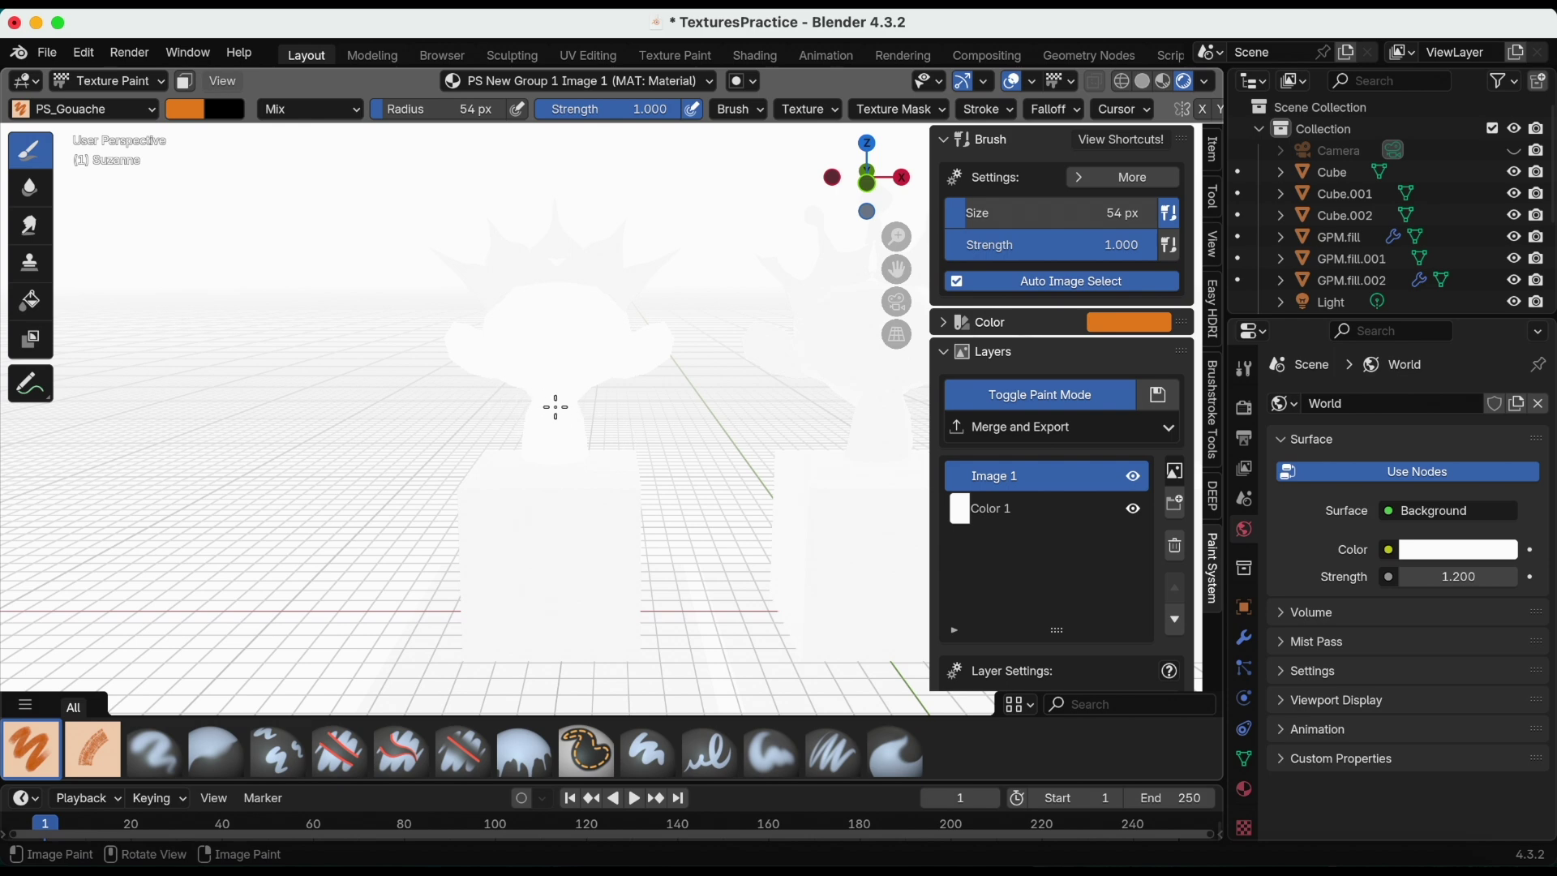
- Paint the monkey head's neck and one side in orange #E58D2F, and the forehead and other side in a lighter orange
mouse_move(552, 452)
mouse_down()
mouse_move(557, 416)
mouse_move(580, 445)
mouse_move(540, 414)
mouse_move(559, 372)
mouse_move(459, 351)
mouse_move(440, 321)
mouse_move(522, 338)
mouse_move(511, 301)
mouse_up()
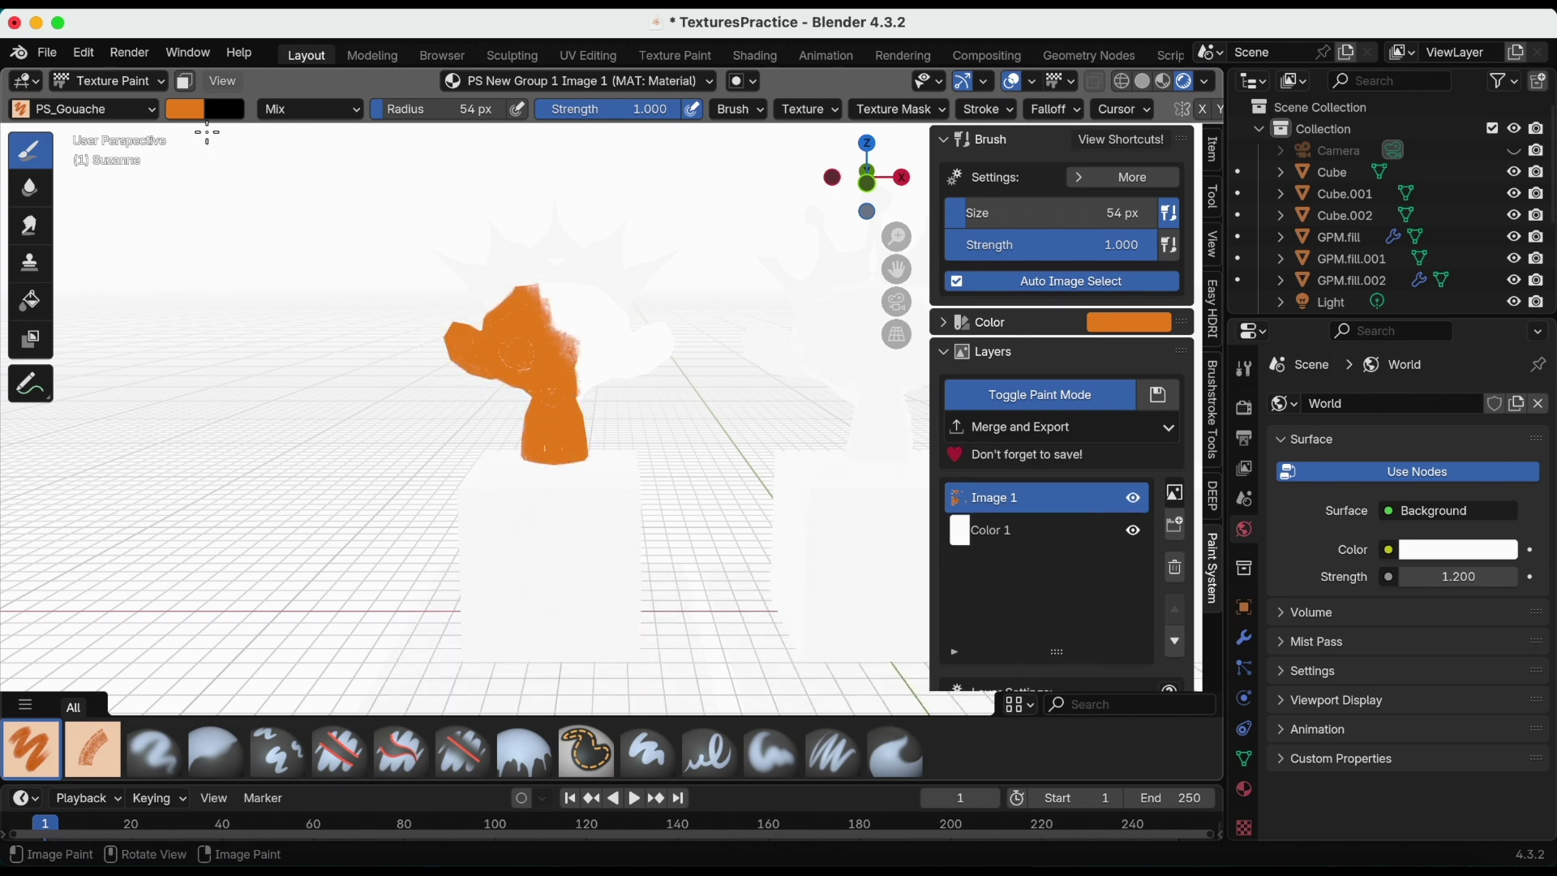
click(195, 113)
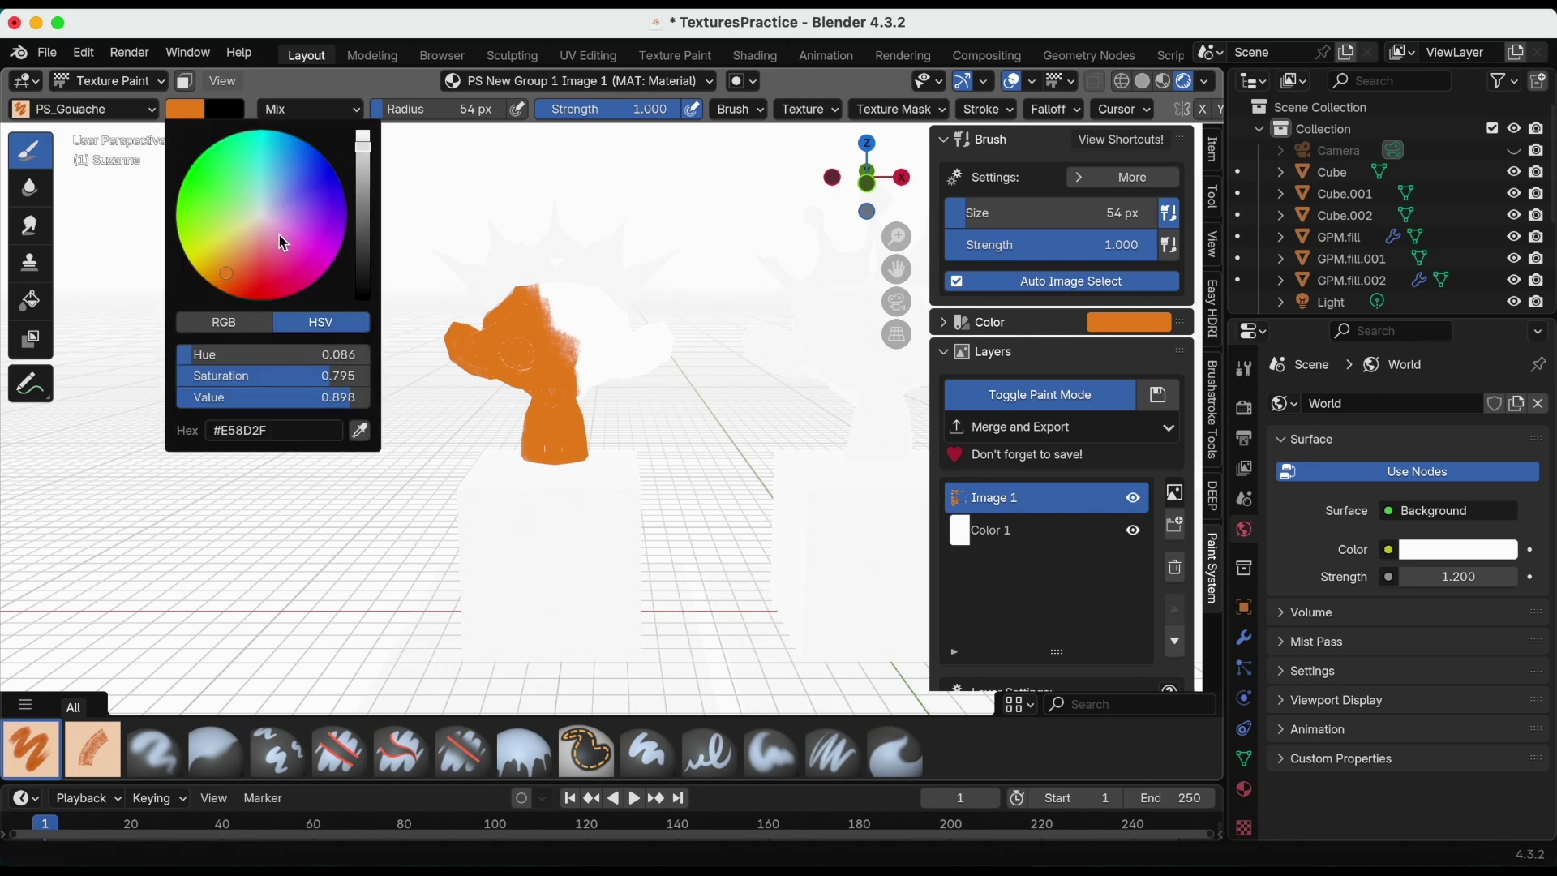
click(229, 264)
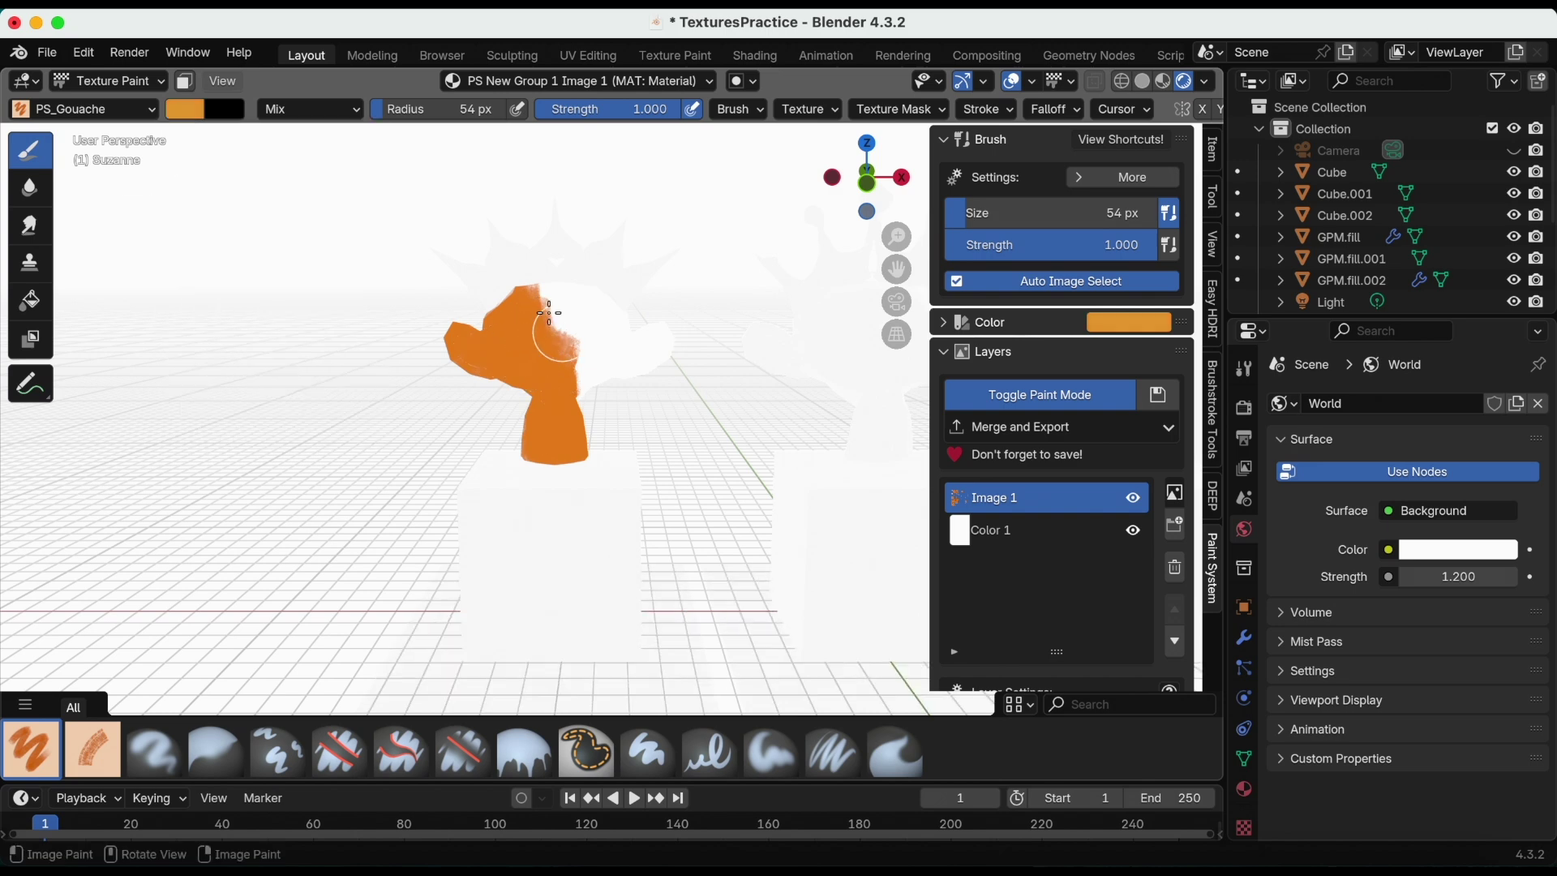
mouse_move(528, 309)
mouse_down()
mouse_move(582, 314)
mouse_move(555, 295)
mouse_move(605, 337)
mouse_up()
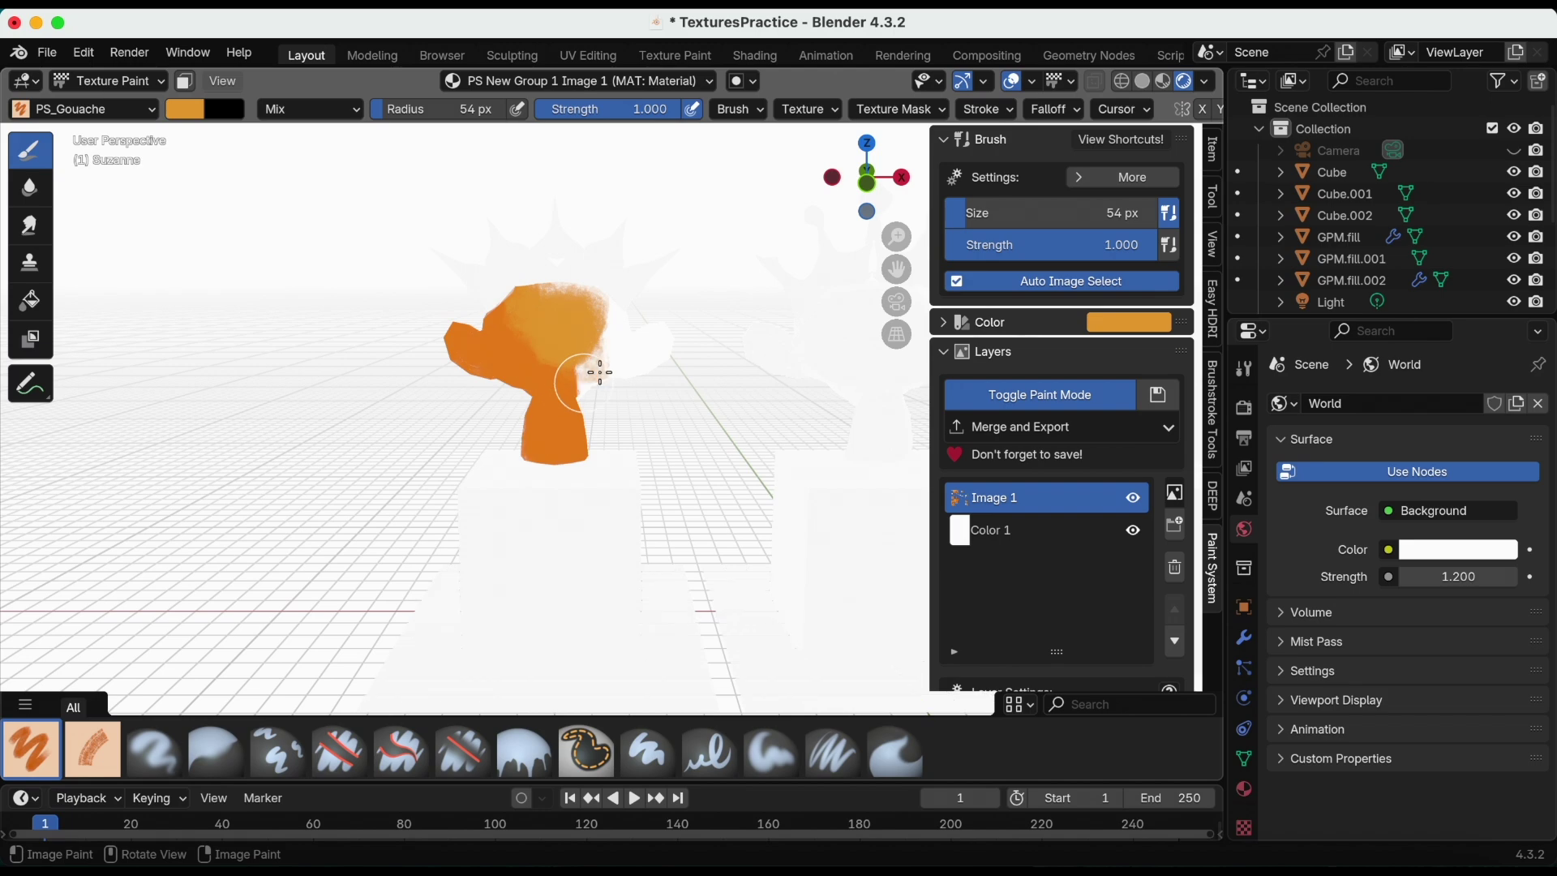
mouse_move(596, 390)
mouse_down()
mouse_move(617, 340)
mouse_move(632, 353)
mouse_move(665, 339)
mouse_move(634, 369)
mouse_move(642, 315)
mouse_move(592, 323)
mouse_move(604, 300)
mouse_move(543, 293)
mouse_move(598, 351)
mouse_up()
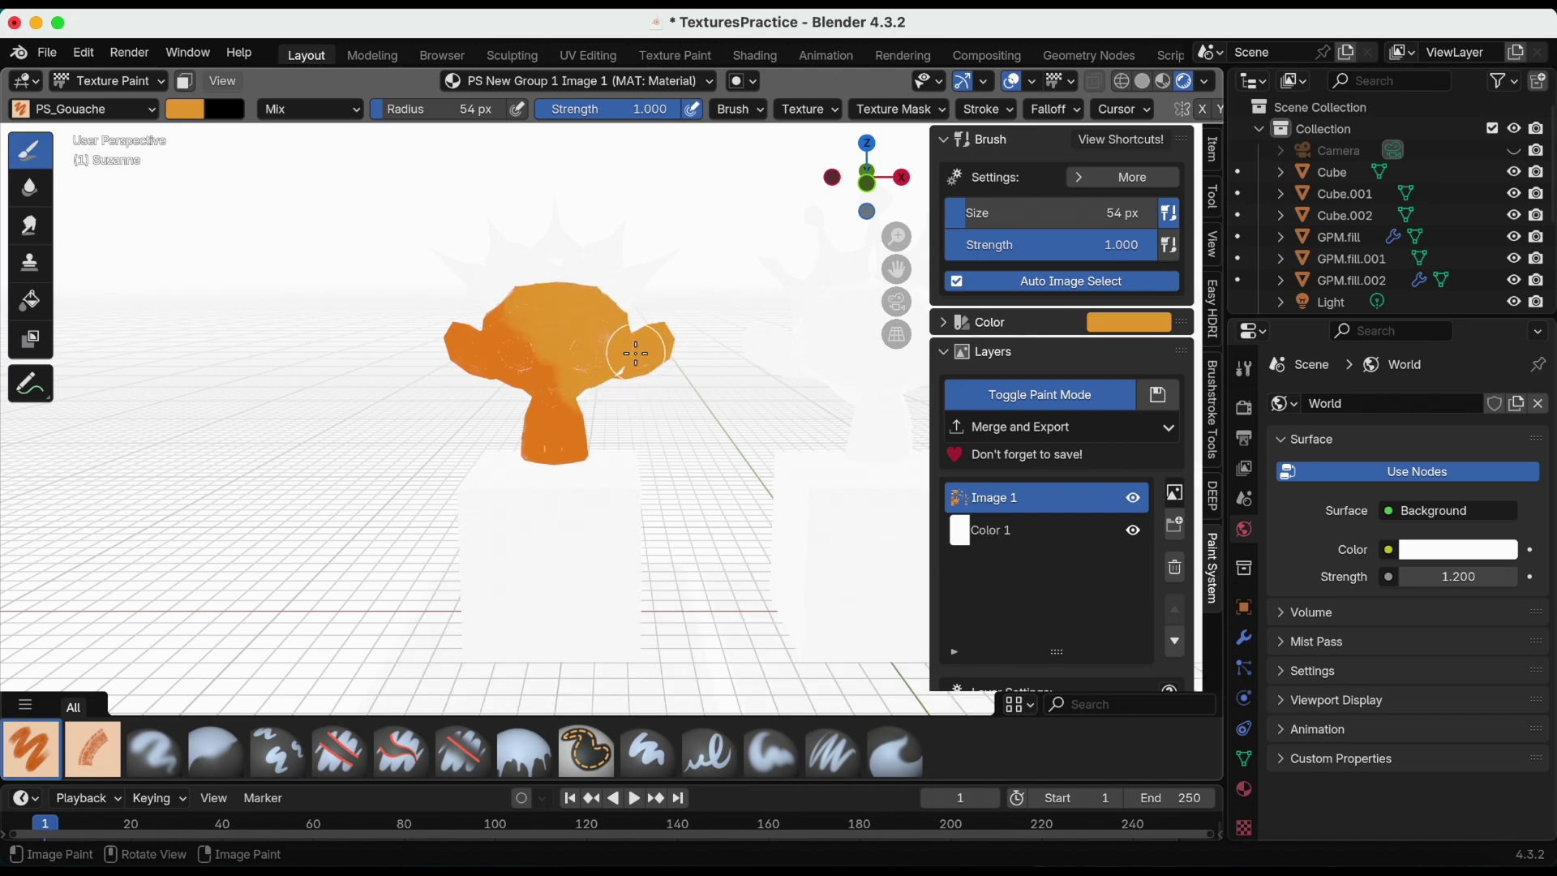
- Leave texture painting for Object Mode and save the TexturesPractice file
mouse_move(635, 354)
middle_down()
mouse_move(591, 424)
mouse_move(555, 362)
mouse_move(383, 362)
middle_up()
key(ctrl+Tab)
key(super+s)
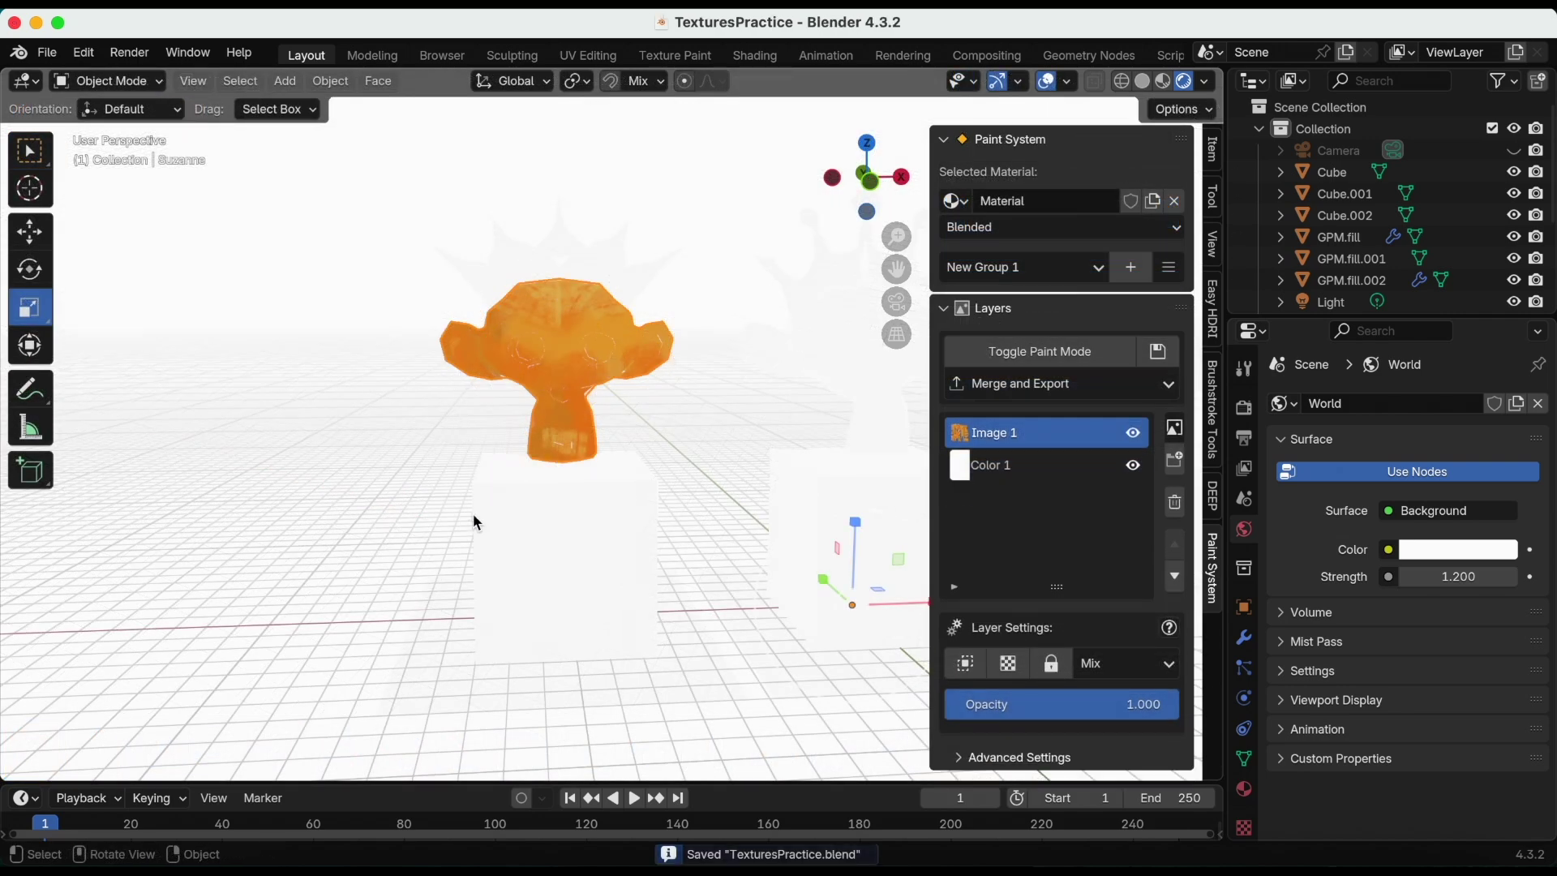
- Give the first monkey head's crown a new material and add a Paint System group using the Standard template
click(598, 278)
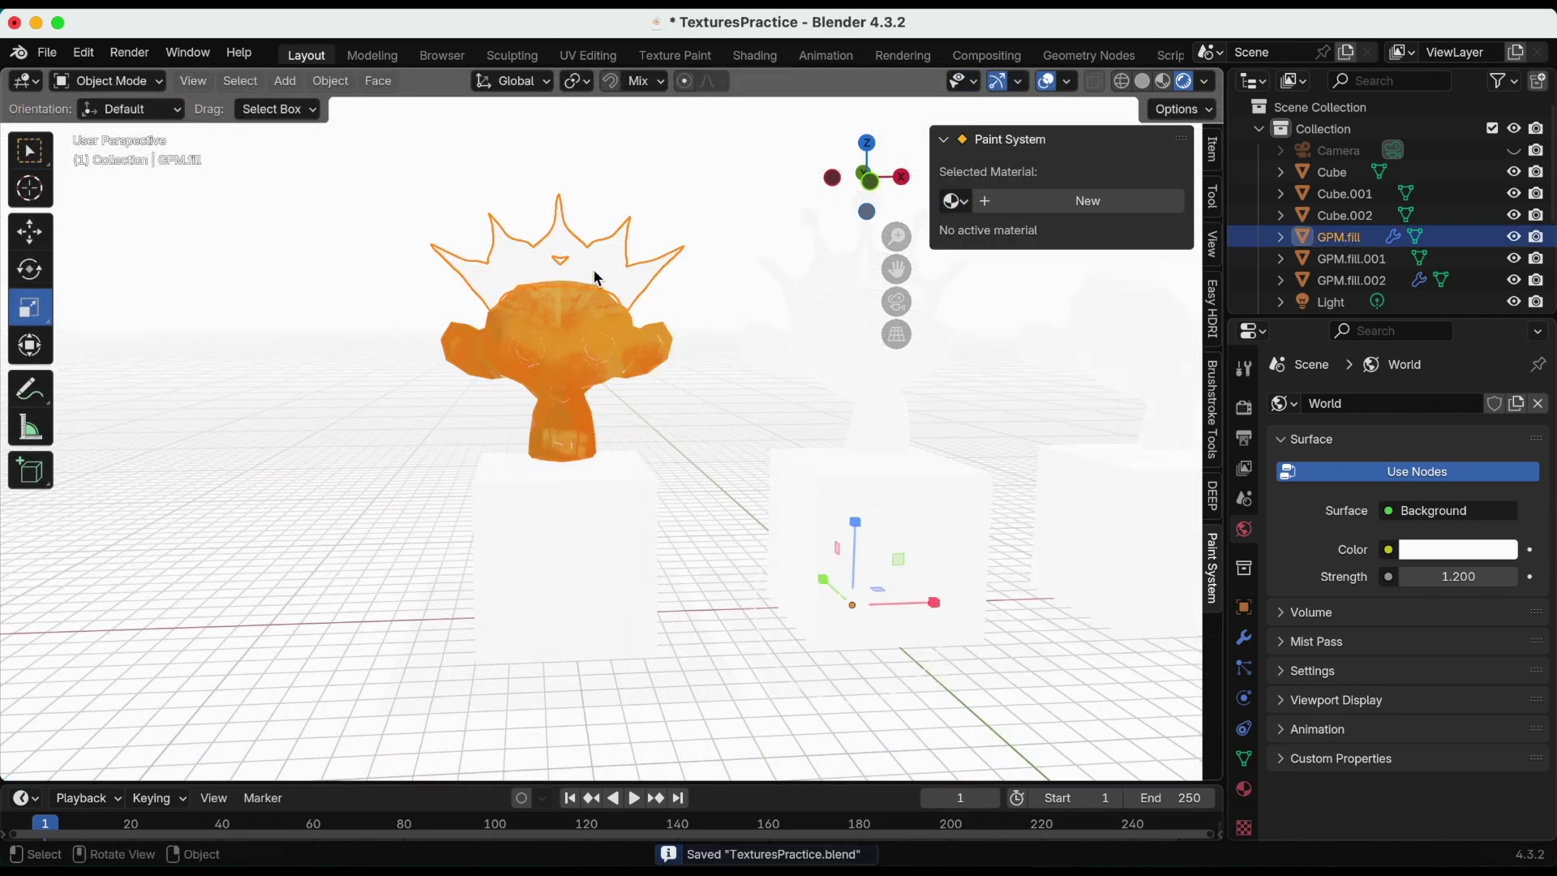
click(1036, 204)
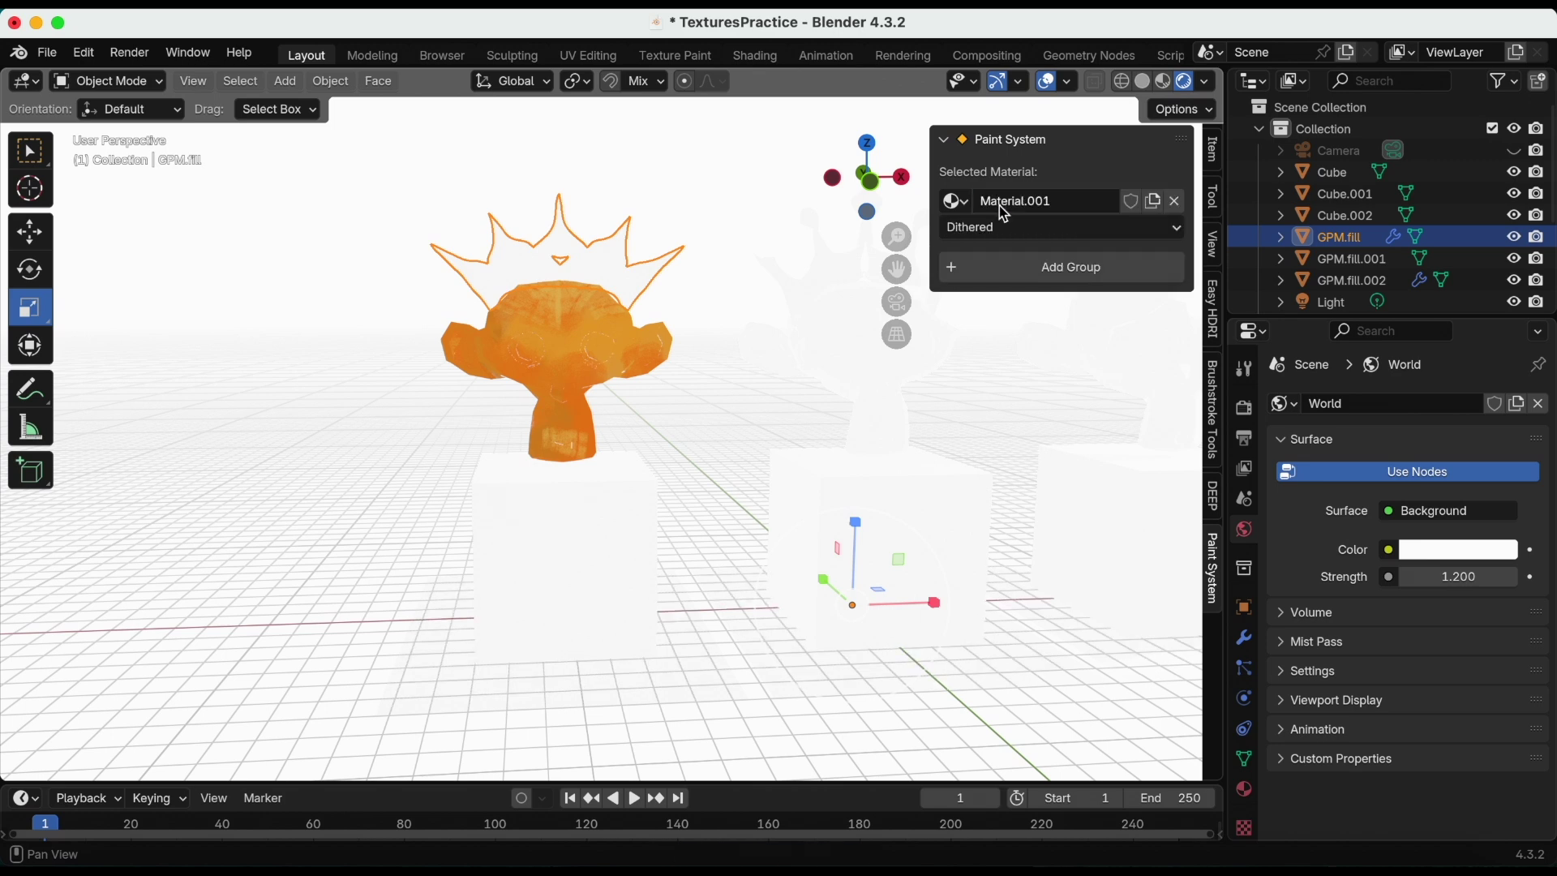
click(1034, 279)
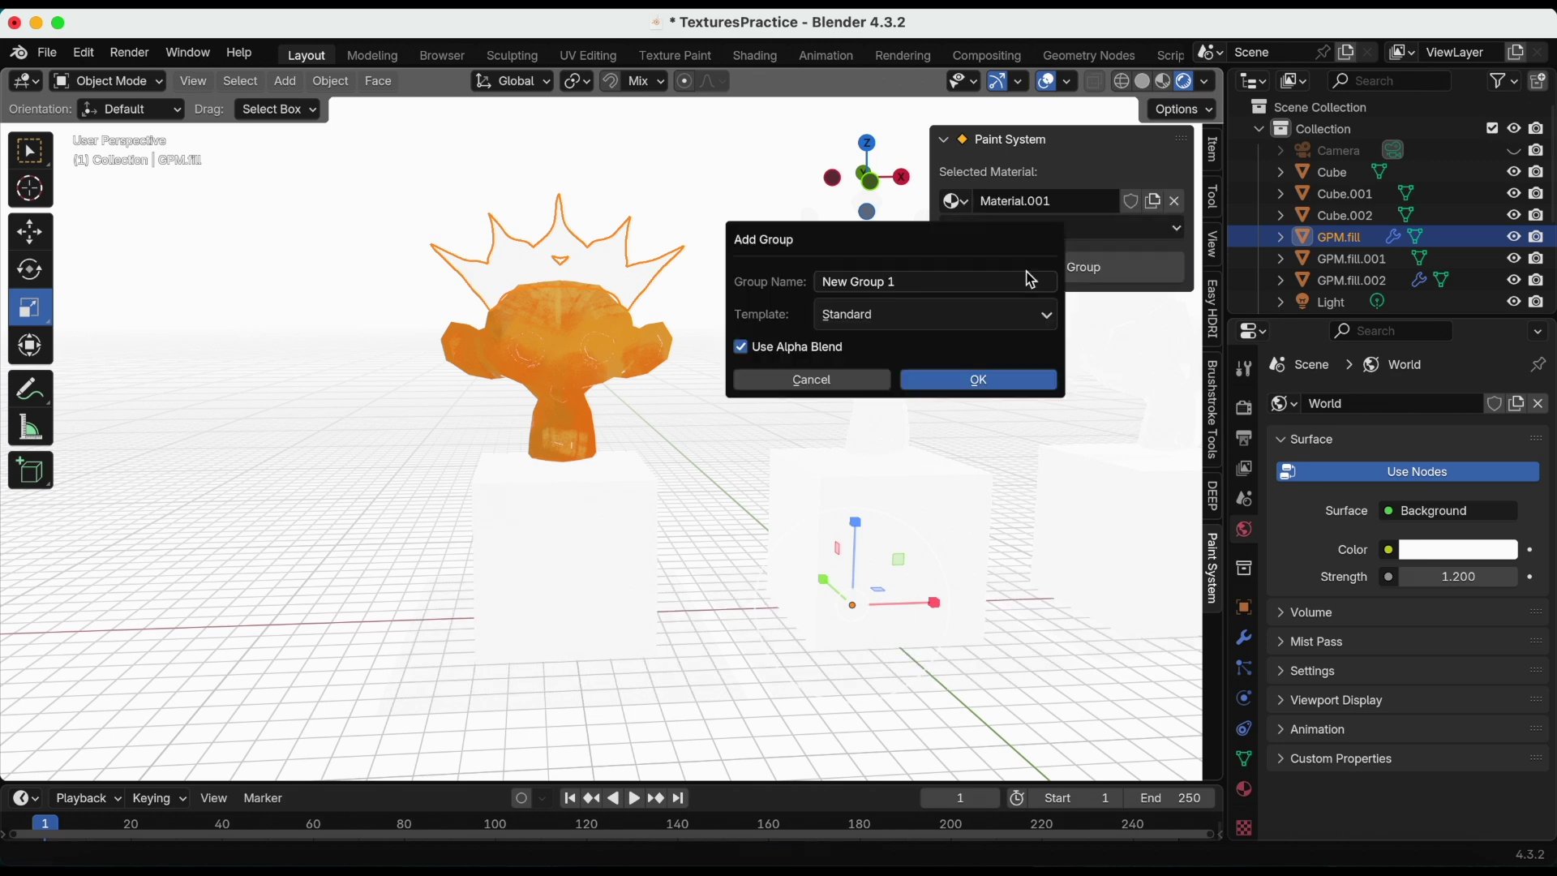
click(951, 382)
- Set the crown's Color 1 layer to light blue #82D1FF
click(1033, 471)
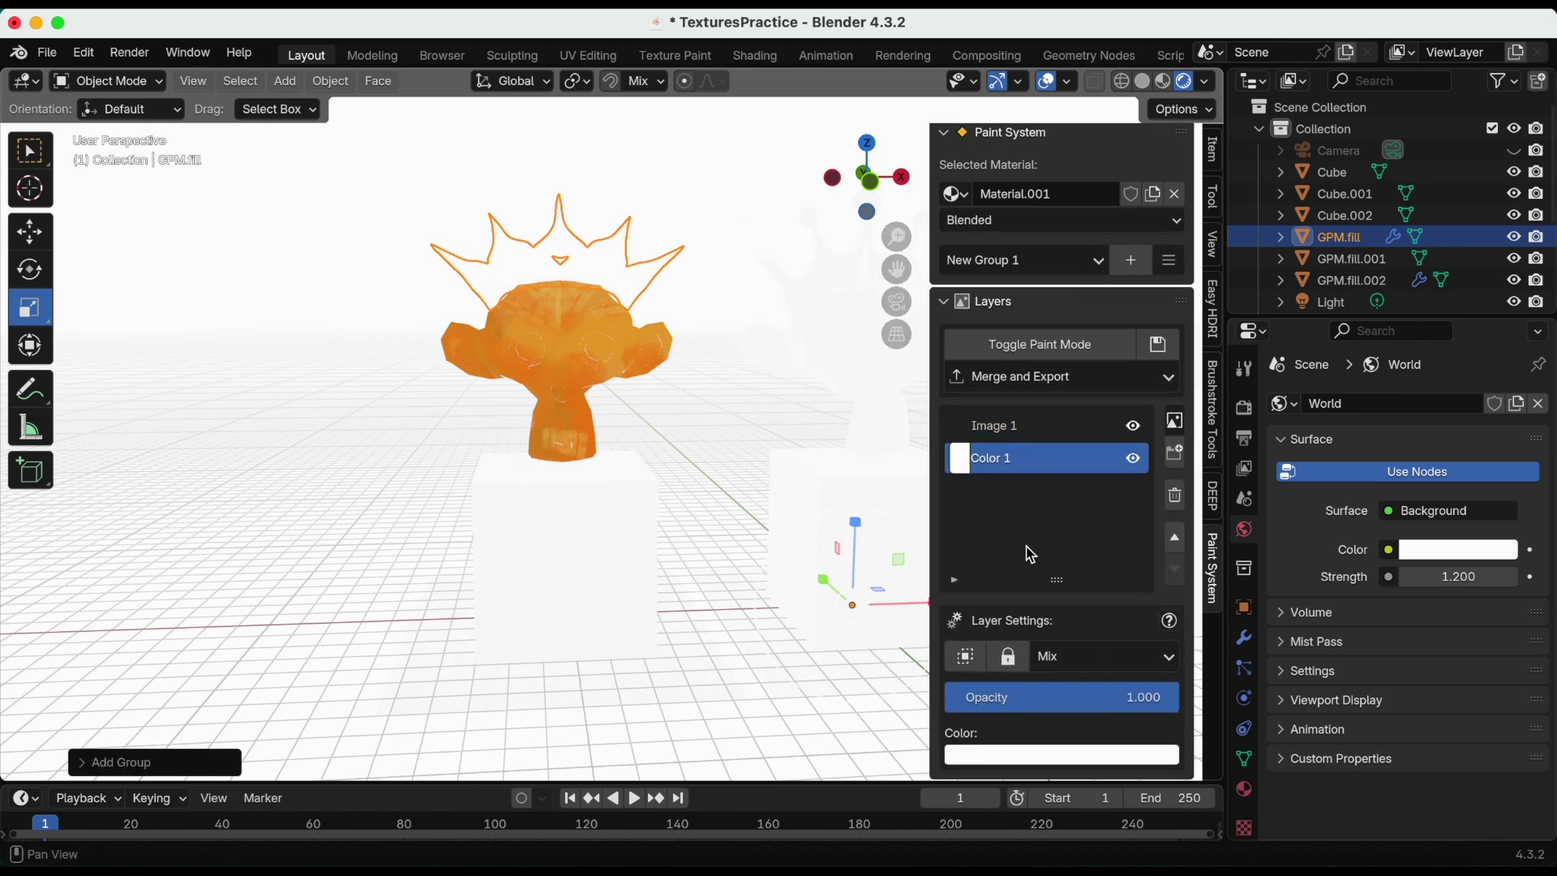
click(997, 758)
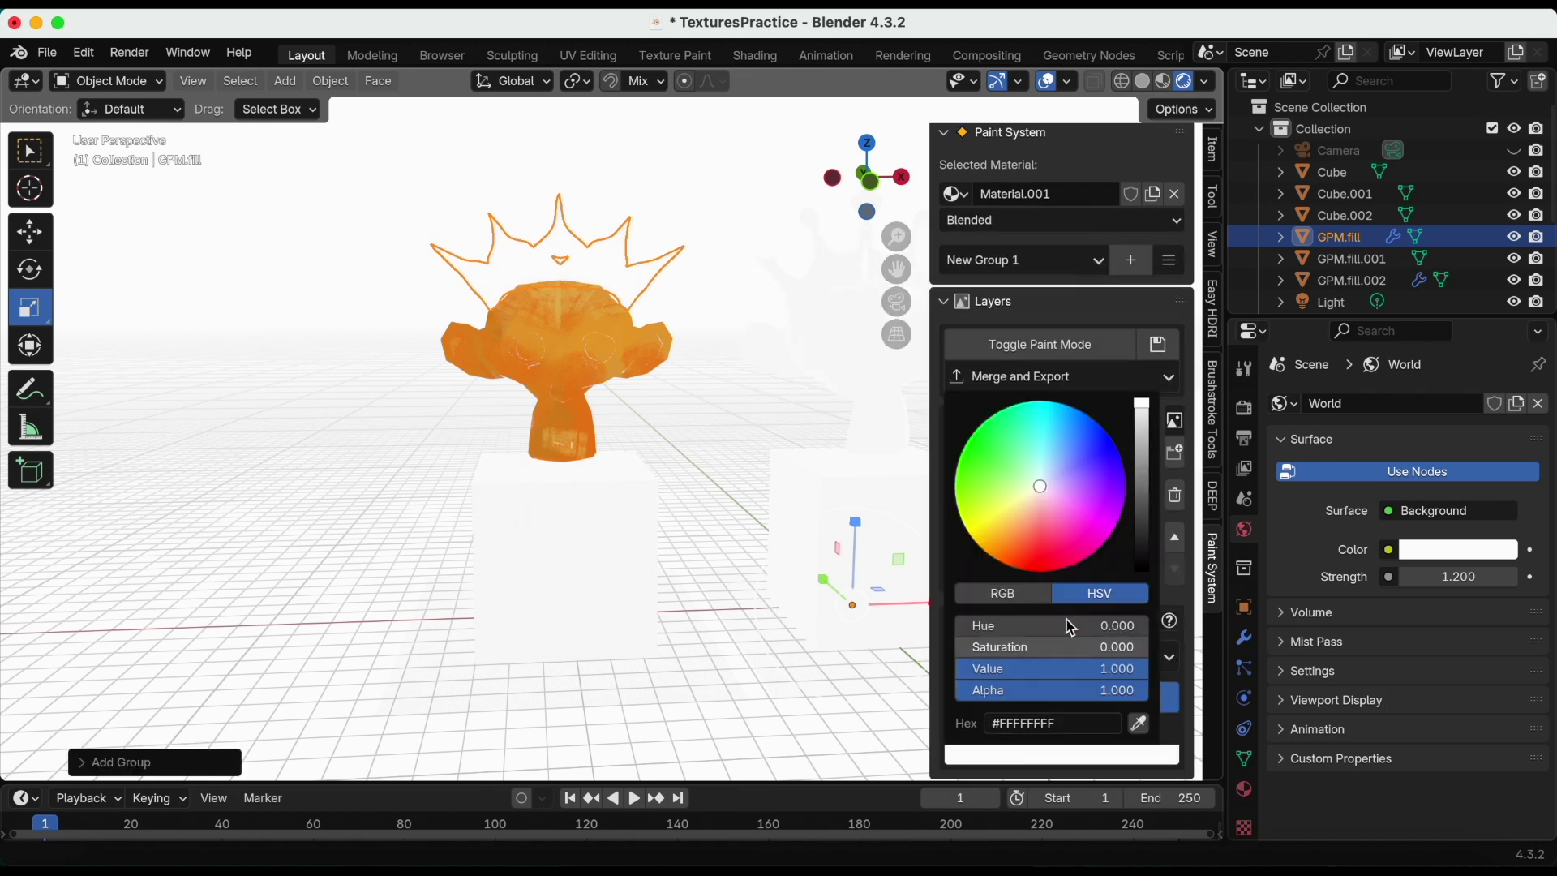
drag(1060, 541, 1056, 446)
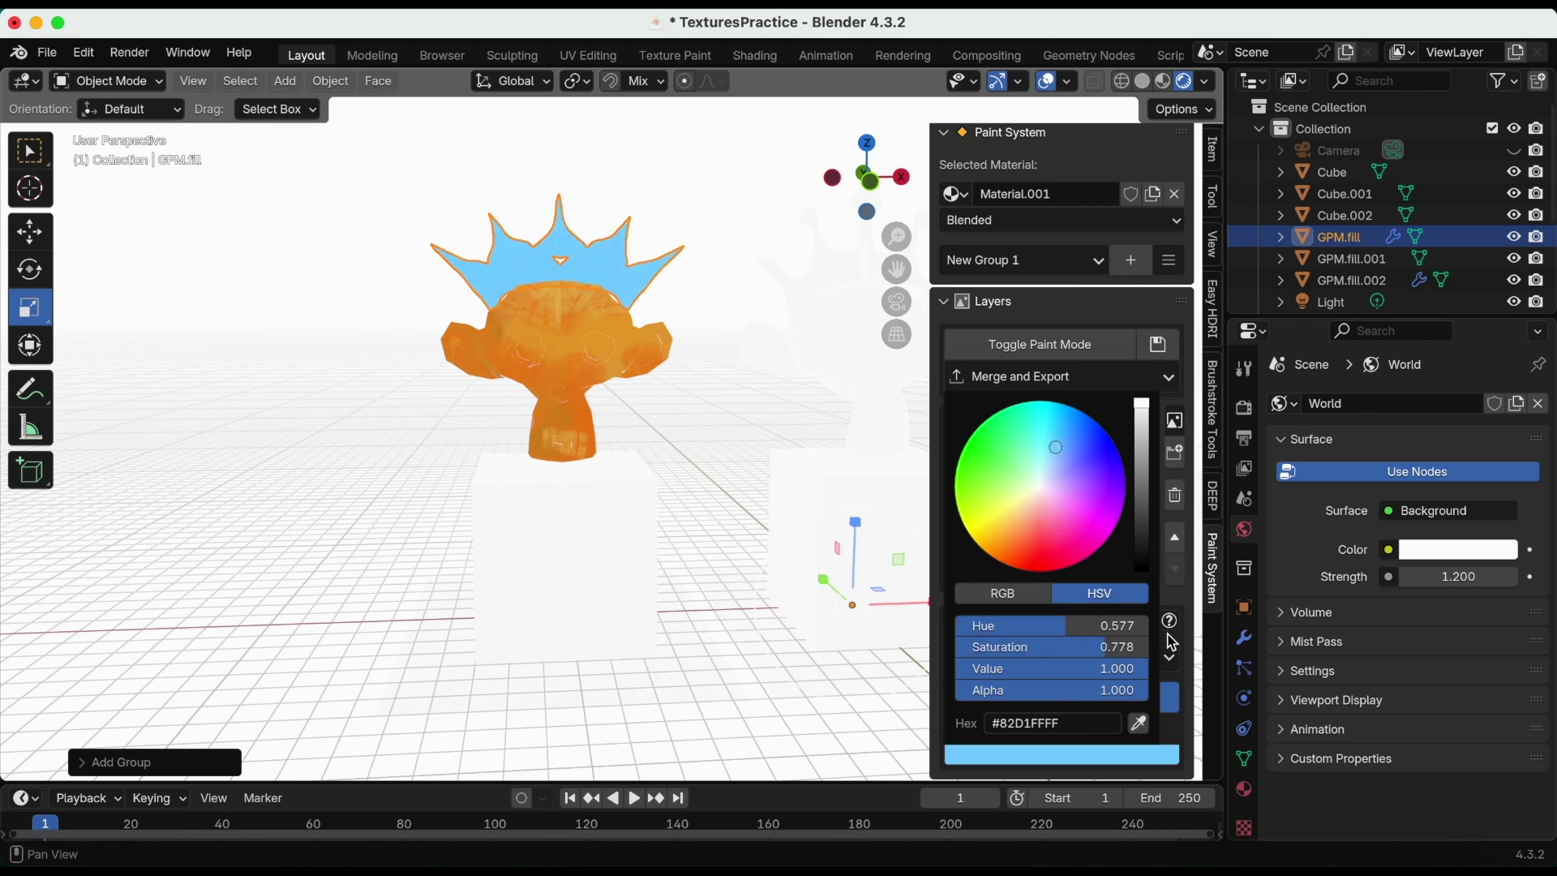
- Turn on paint mode for the crown's Image 1 layer and switch to the PS_Strokes_Gouache brush
click(1012, 438)
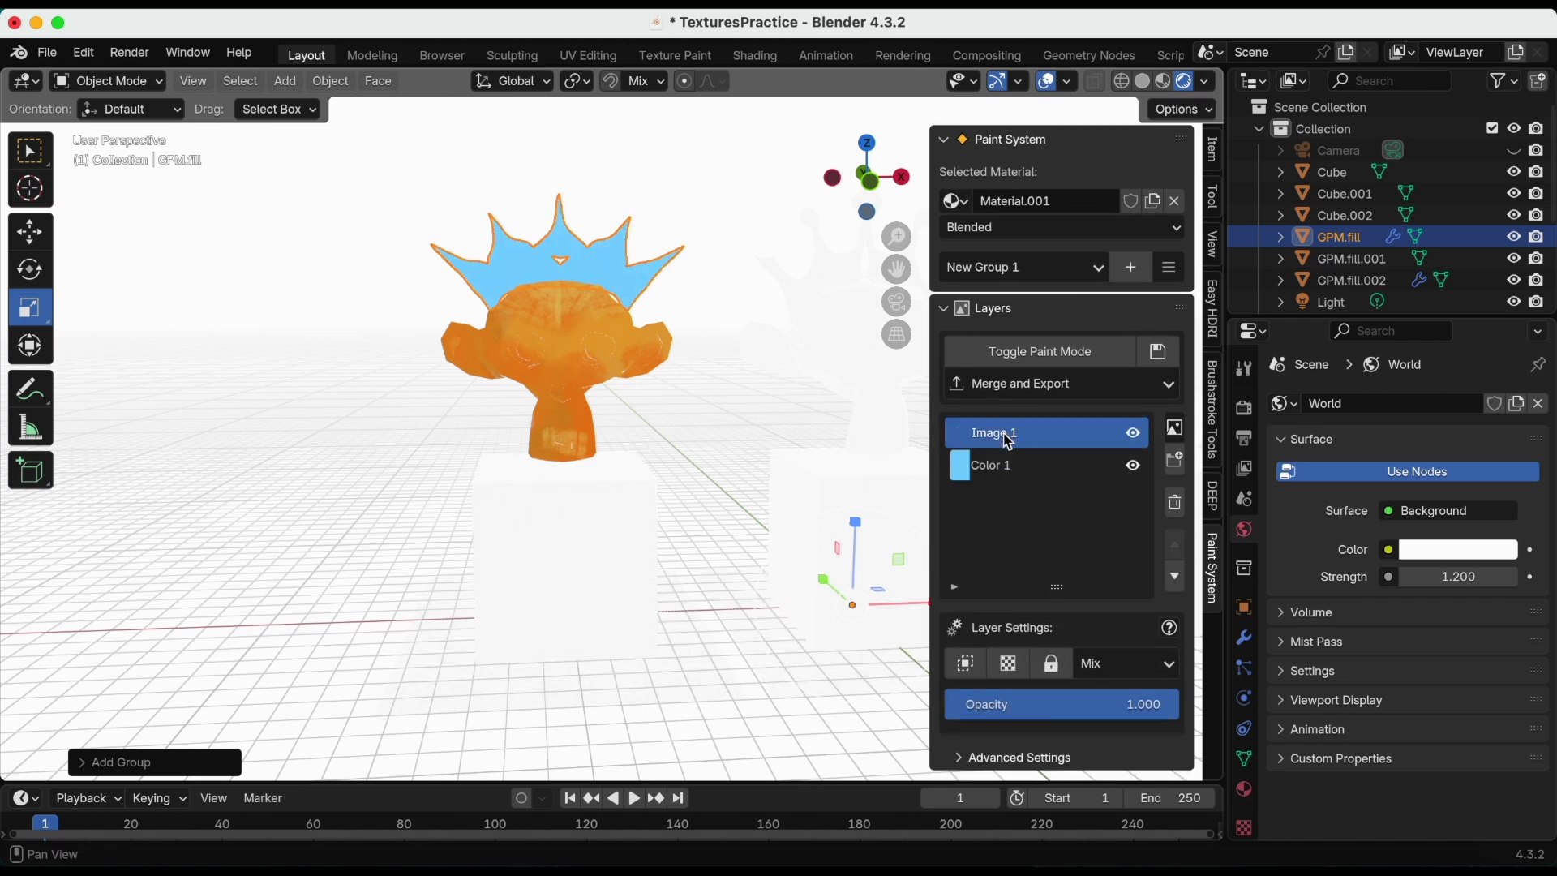
click(1064, 359)
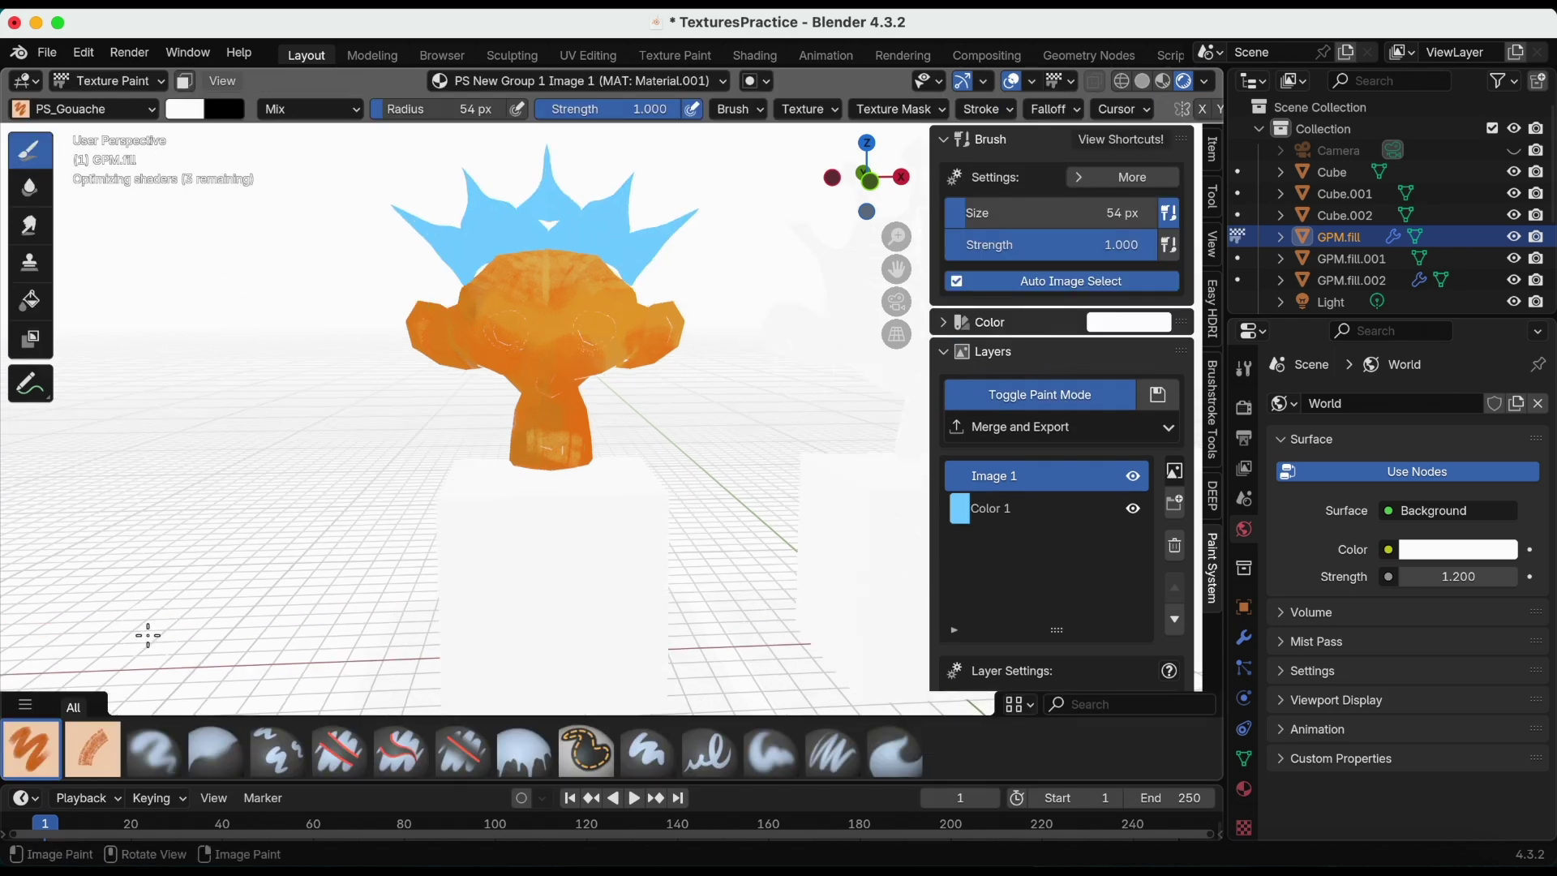
click(97, 753)
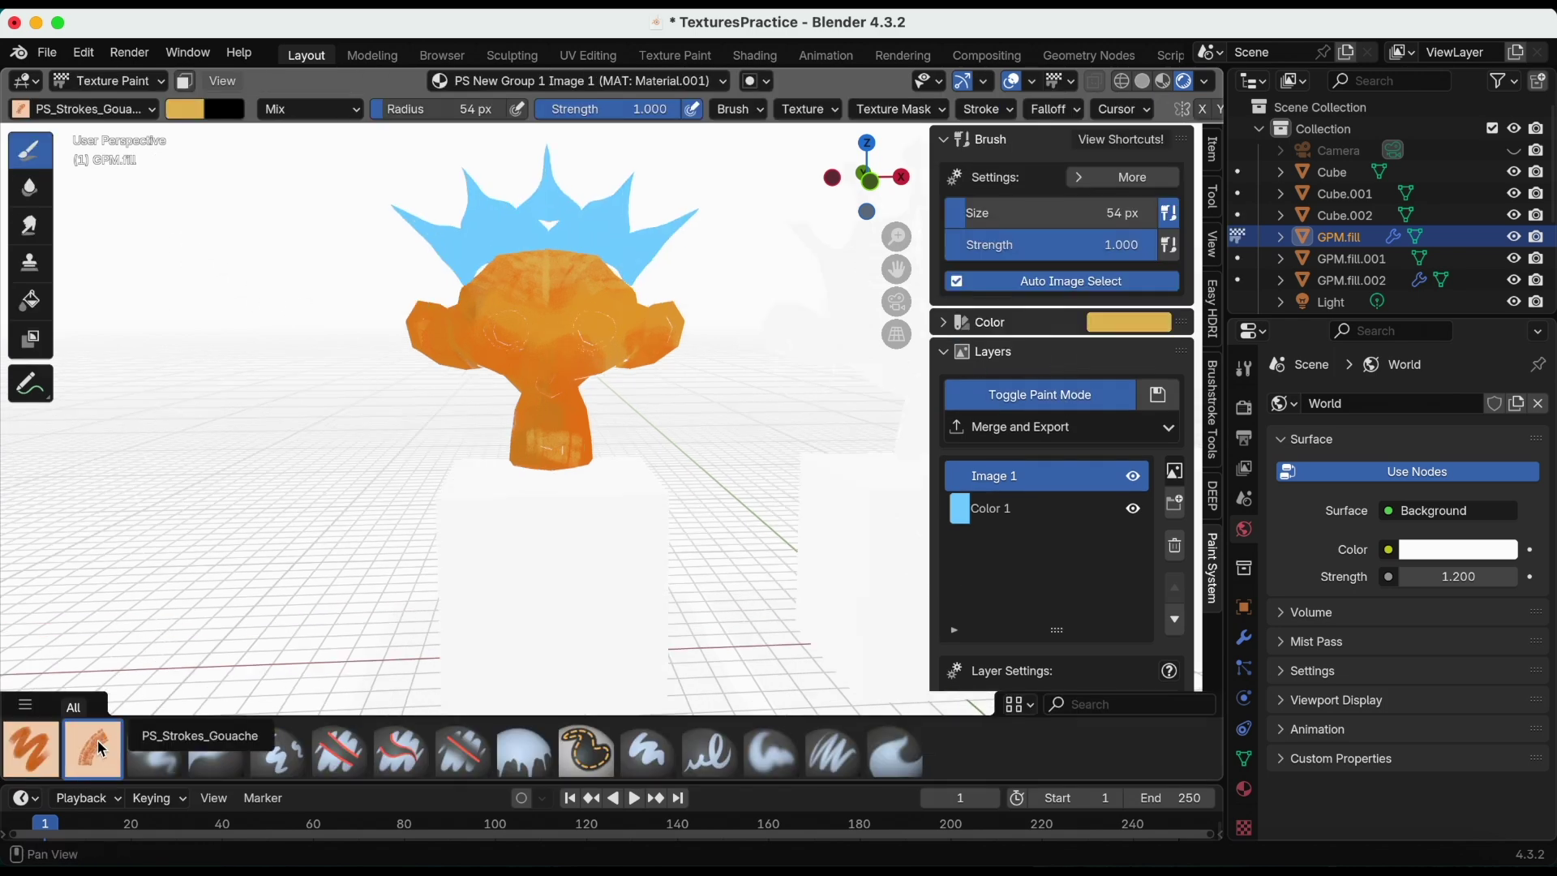
- Paint pale blue strokes over the crown with a 66 px brush radius and pick a slightly darker grayish blue brush color
click(189, 126)
drag(270, 217, 258, 209)
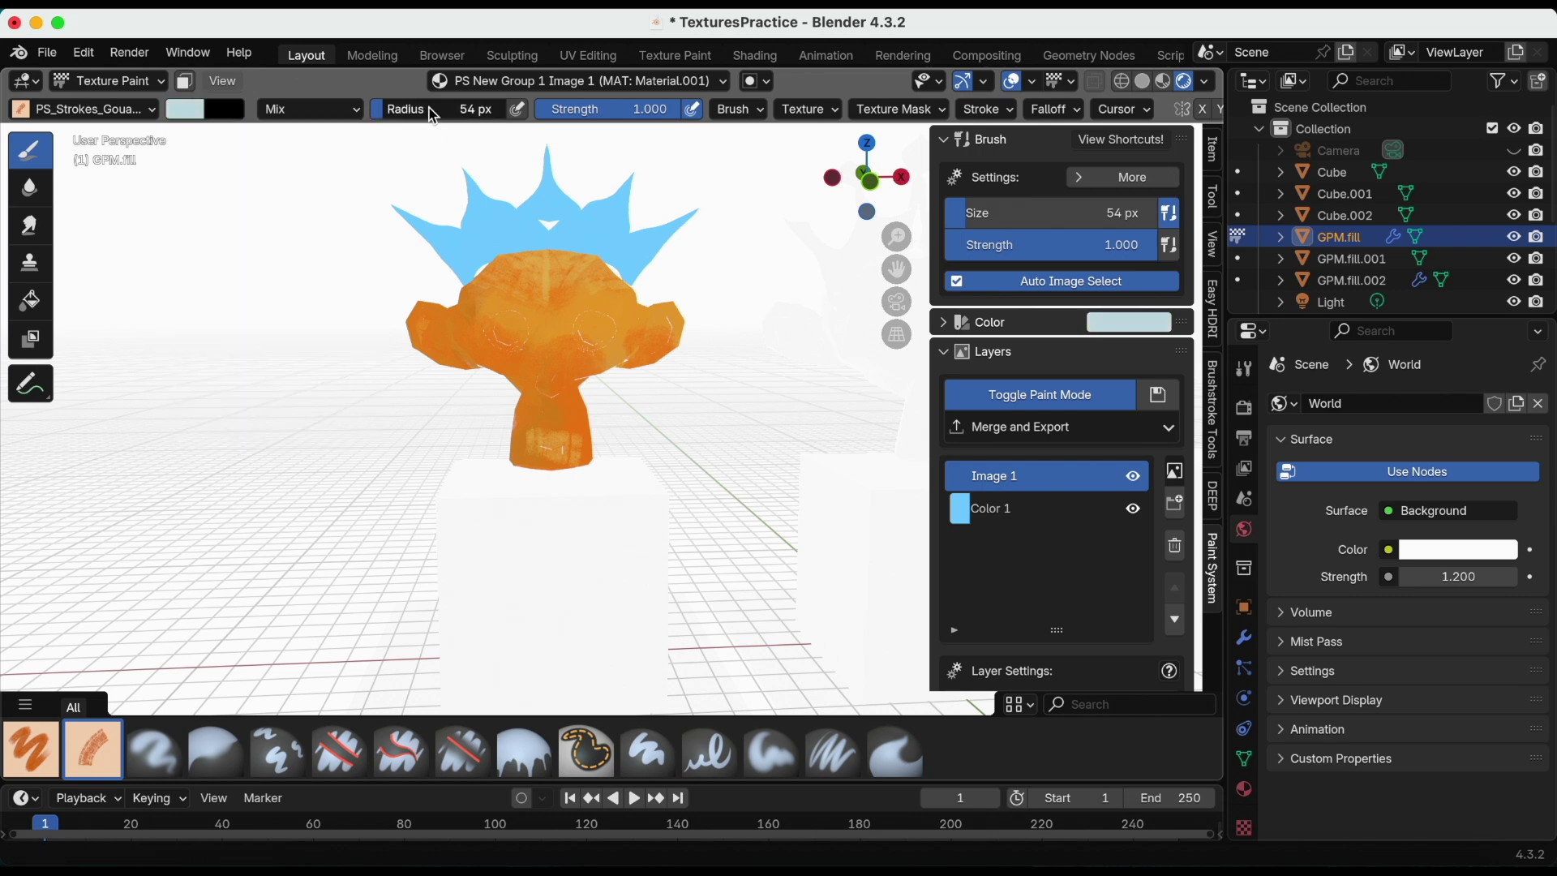
drag(433, 112, 454, 112)
mouse_move(455, 250)
mouse_down()
mouse_move(415, 194)
mouse_move(481, 232)
mouse_move(501, 194)
mouse_move(533, 240)
mouse_move(554, 149)
mouse_move(581, 242)
mouse_move(639, 177)
mouse_move(647, 254)
mouse_move(675, 210)
mouse_move(596, 248)
mouse_move(547, 195)
mouse_up()
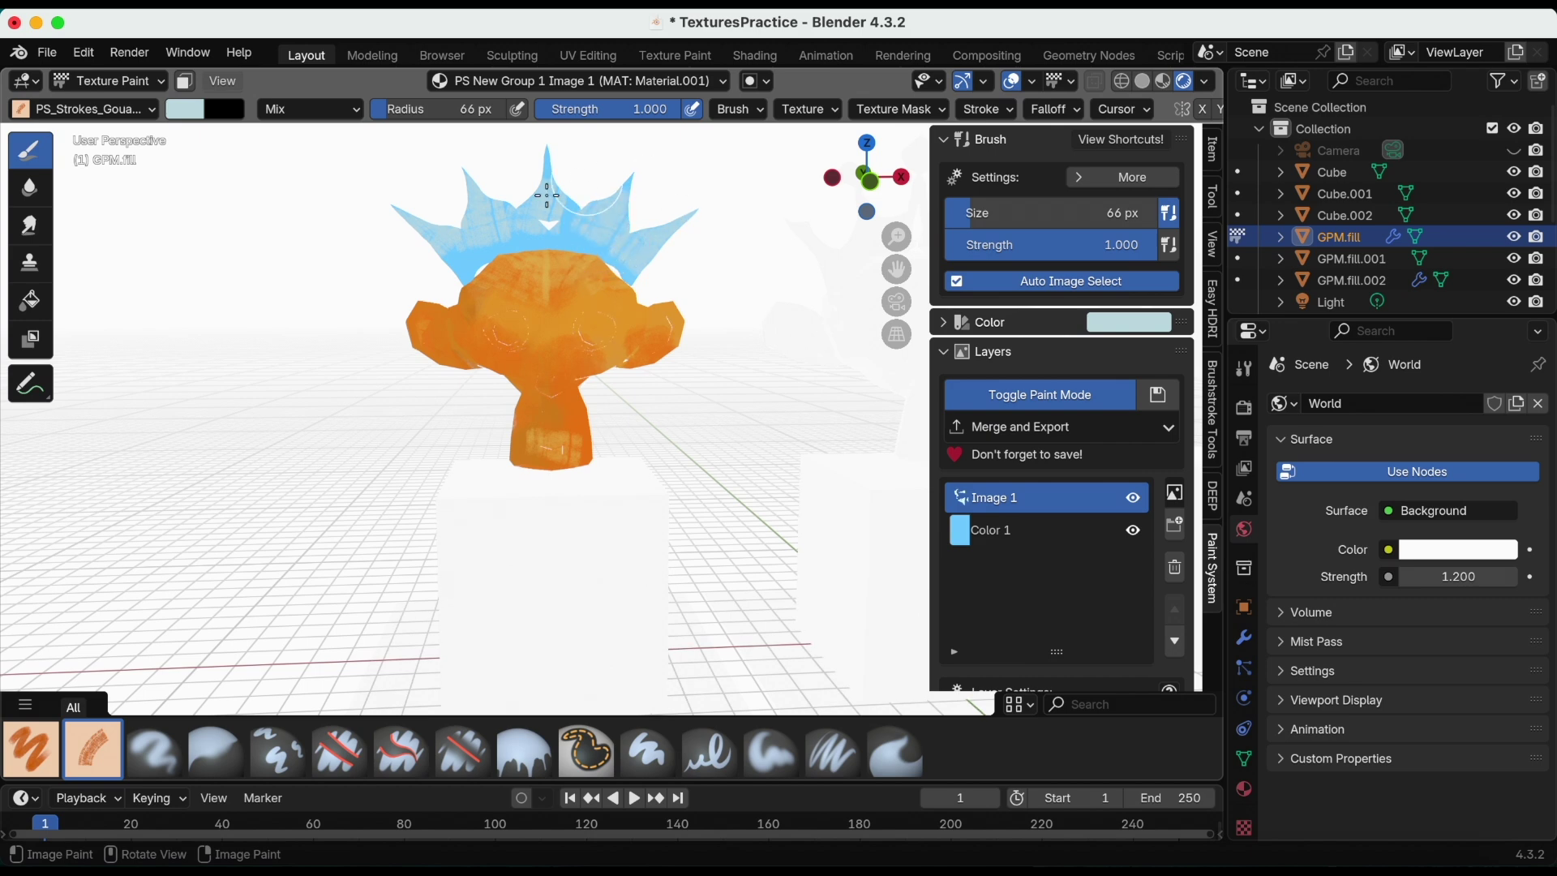
click(196, 113)
drag(363, 156, 367, 170)
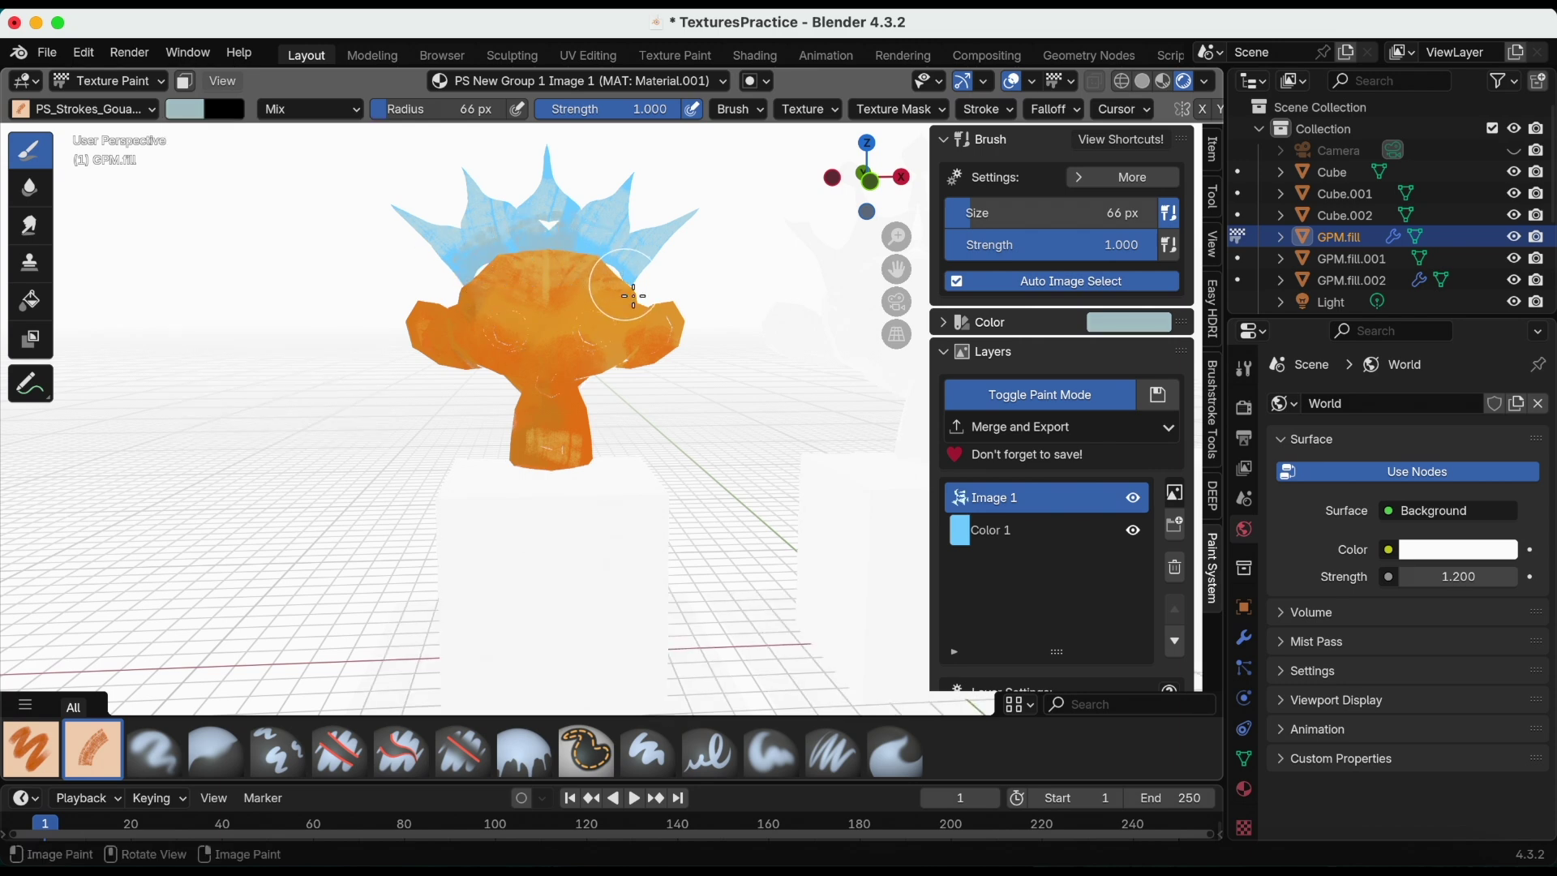
mouse_move(597, 330)
middle_down()
mouse_move(612, 348)
mouse_move(448, 345)
mouse_move(406, 319)
mouse_move(567, 372)
mouse_move(619, 357)
mouse_move(604, 380)
middle_up()
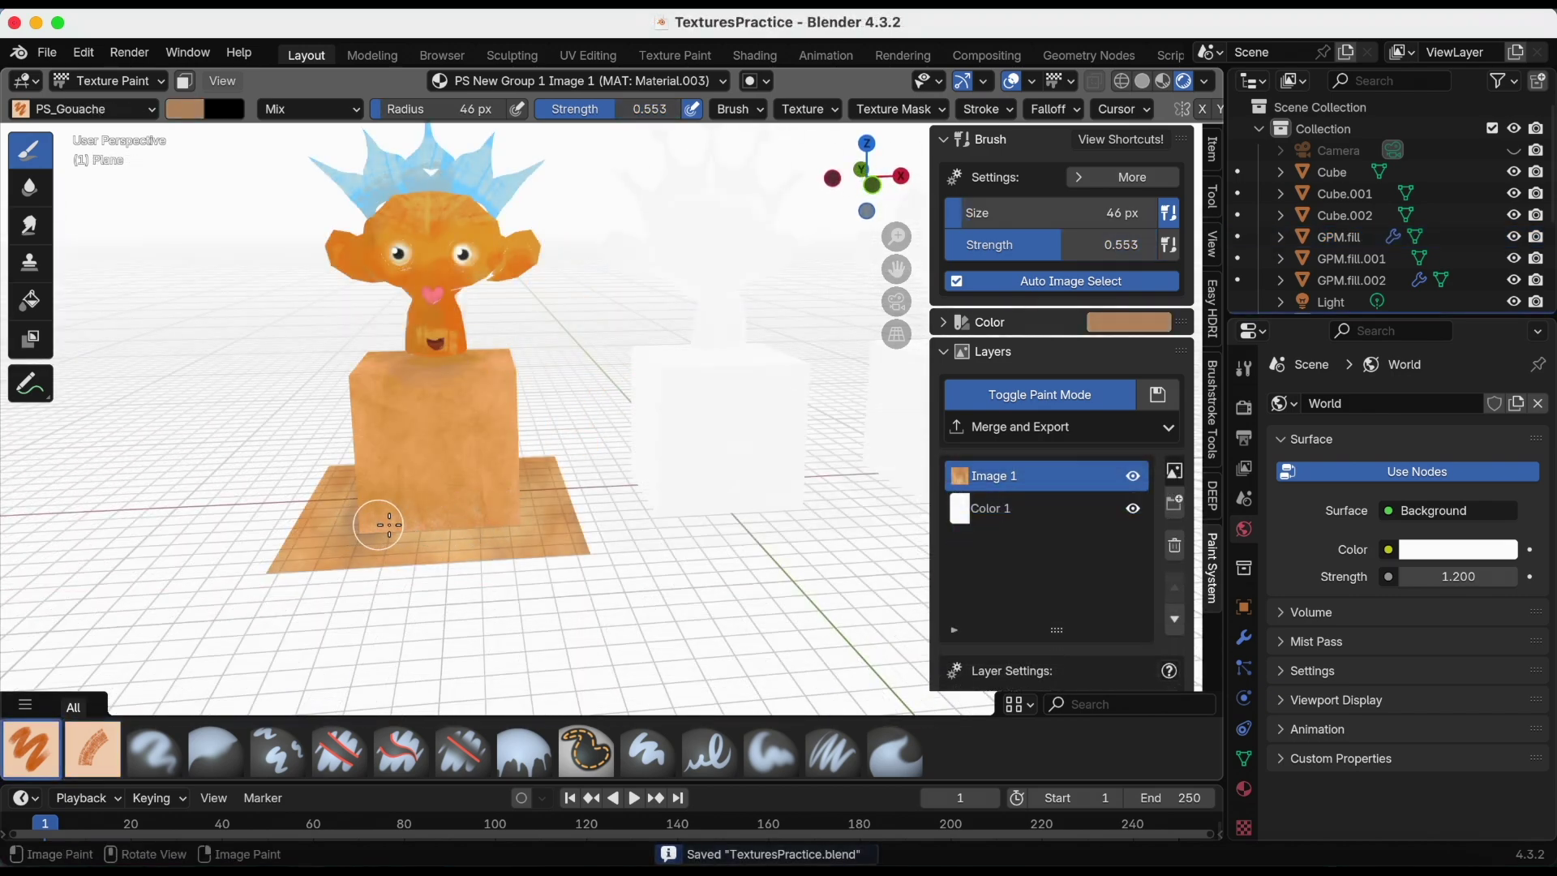
- Paint a brown PS_Gouache stroke on the ground plane along the cube's base and switch to the Blur brush
drag(378, 524, 503, 514)
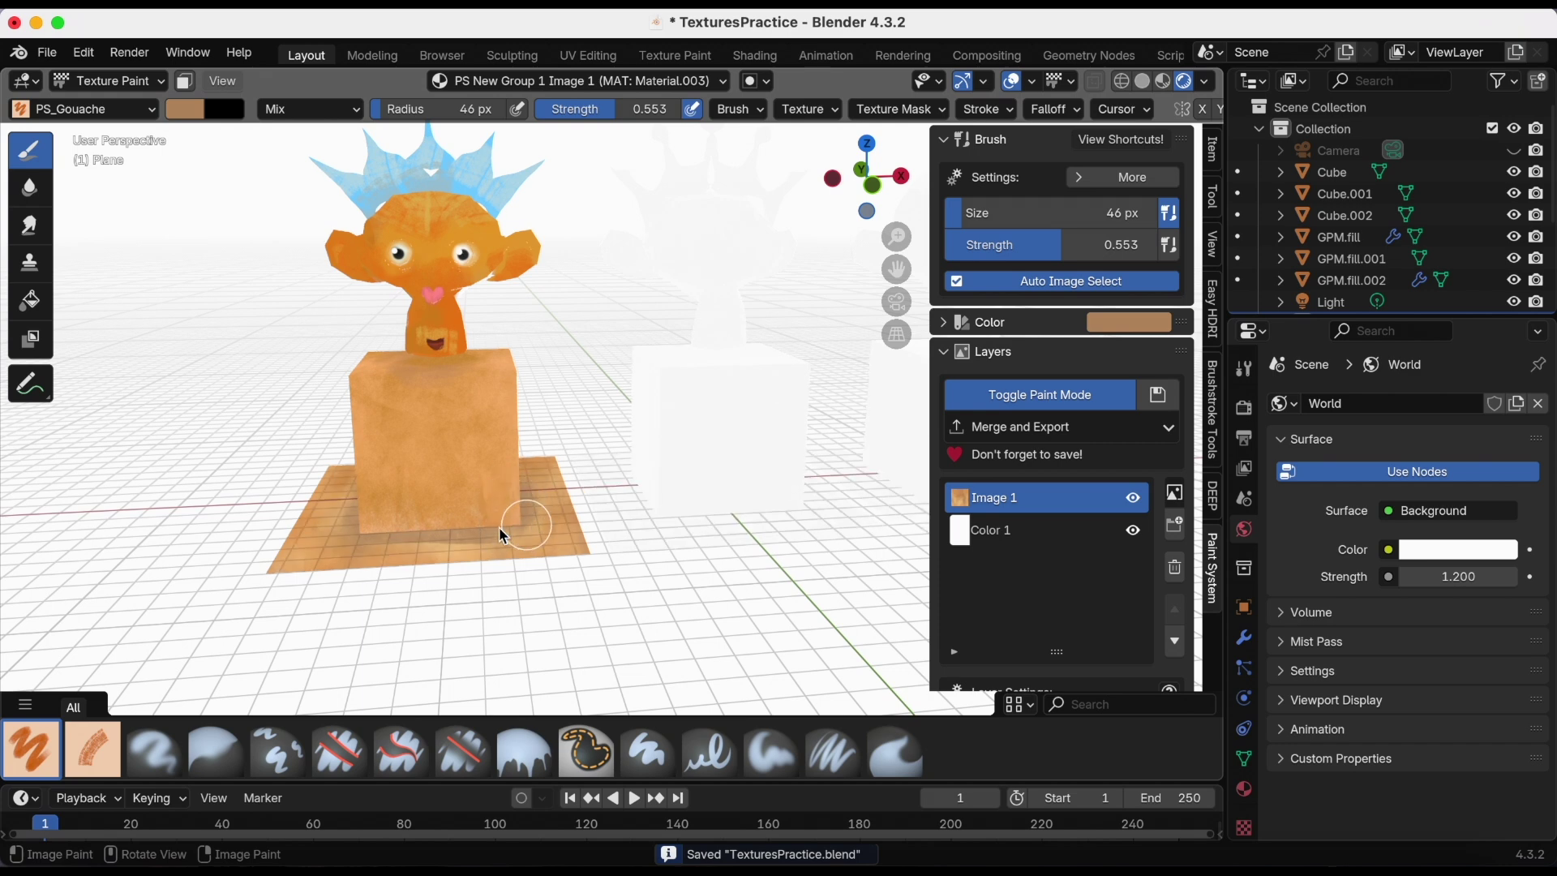
key(shift+s)
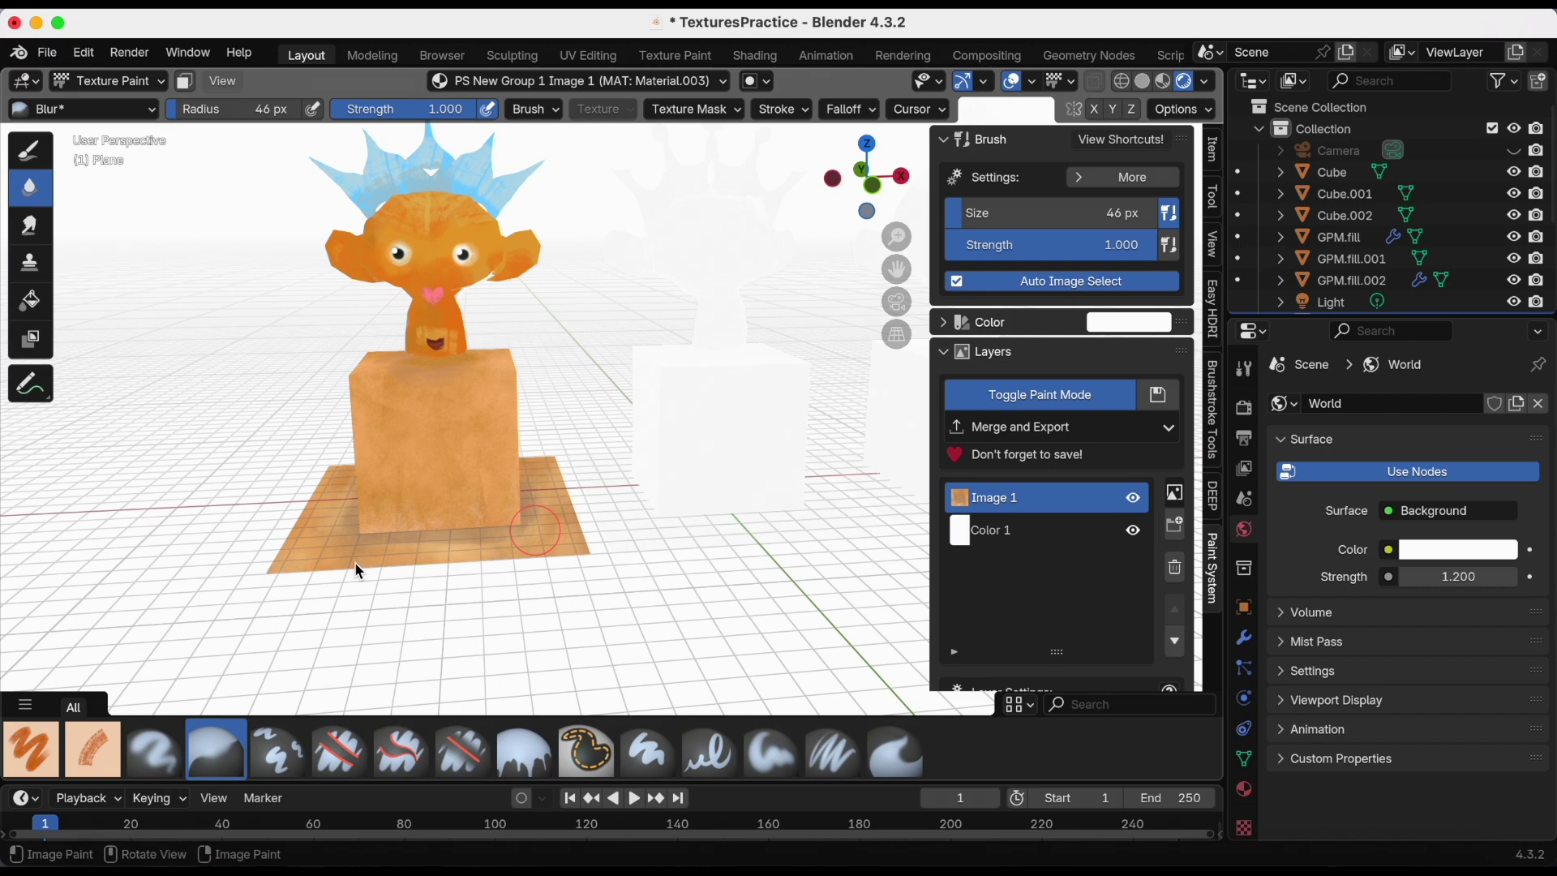
- Leave texture painting for Object Mode and select the second, unpainted monkey head
scroll(359, 571, down, 2)
drag(897, 269, 681, 320)
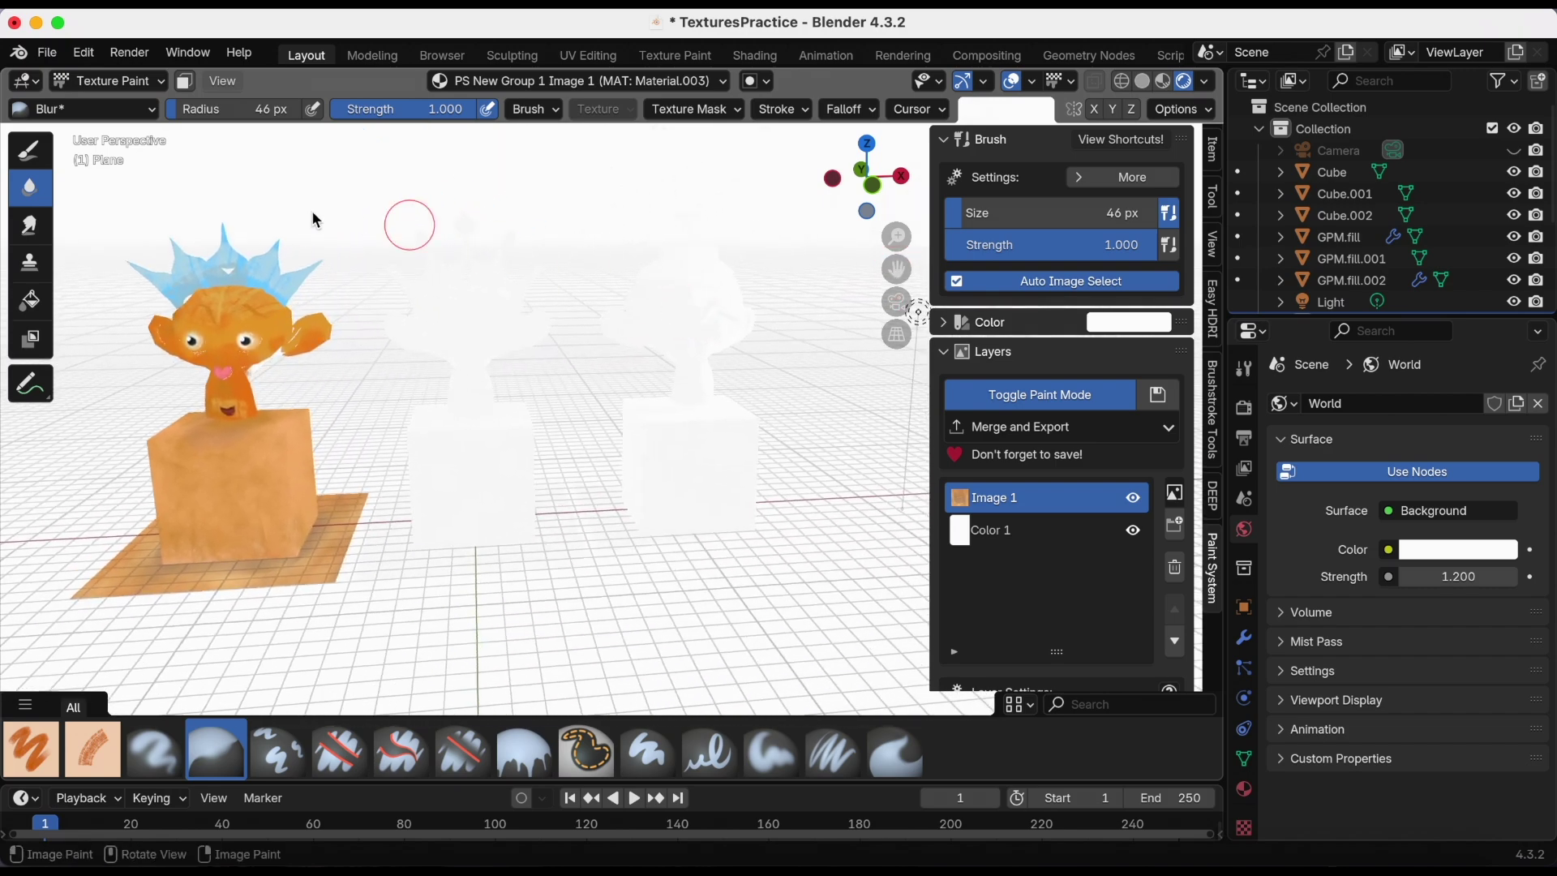
click(132, 81)
click(121, 108)
middle_drag(334, 349, 347, 334)
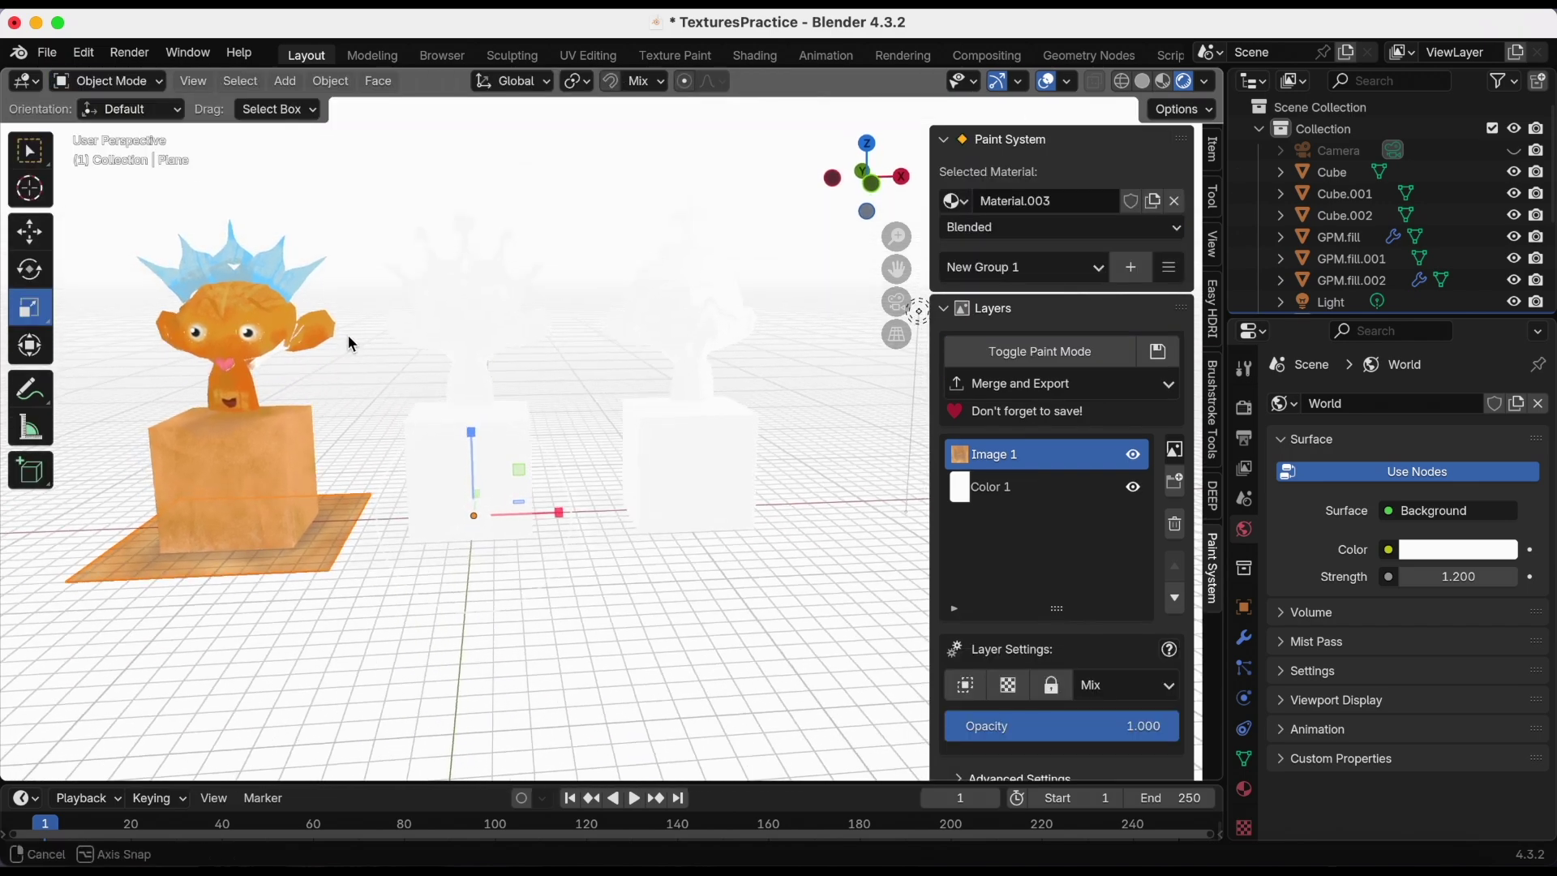
click(463, 334)
- Show the Brushstroke Tools add-on settings for the second monkey head and save the TexturesPractice file
scroll(881, 281, up, 3)
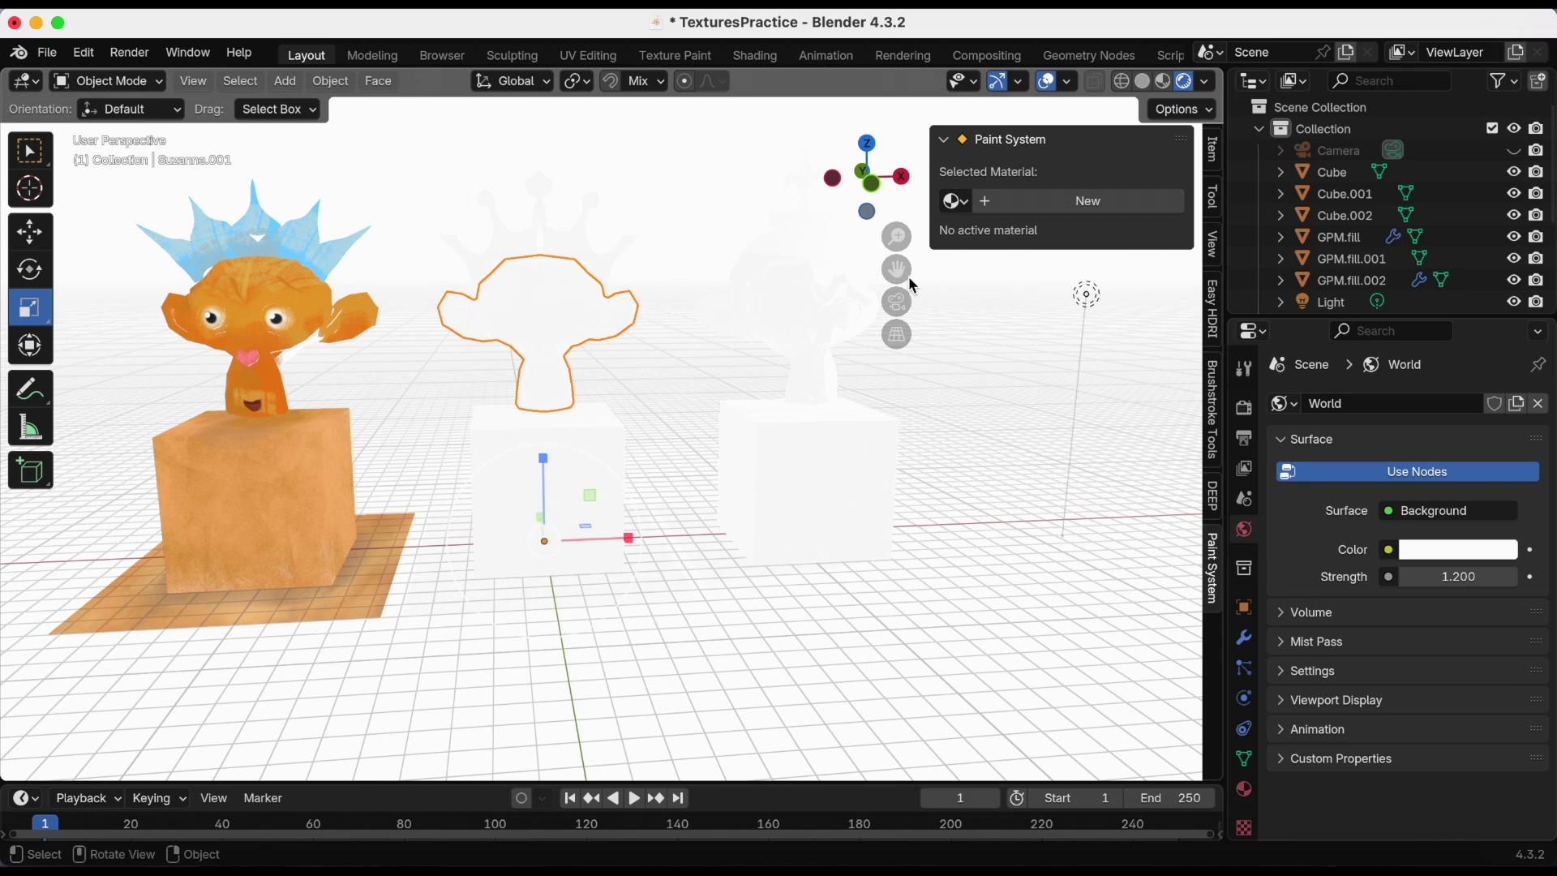
drag(899, 280, 923, 310)
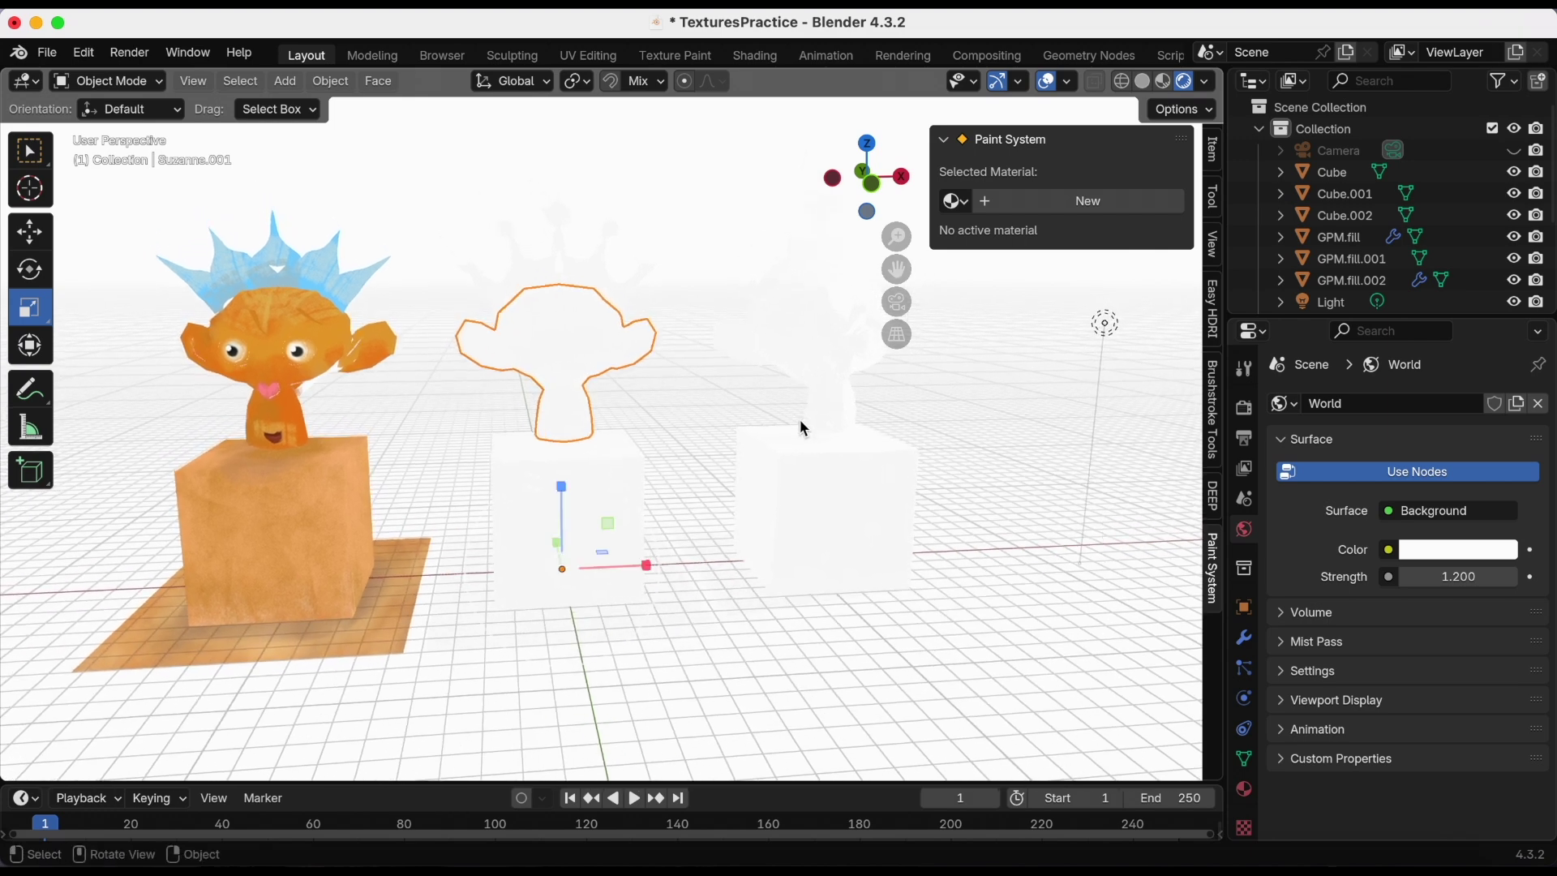
click(1214, 416)
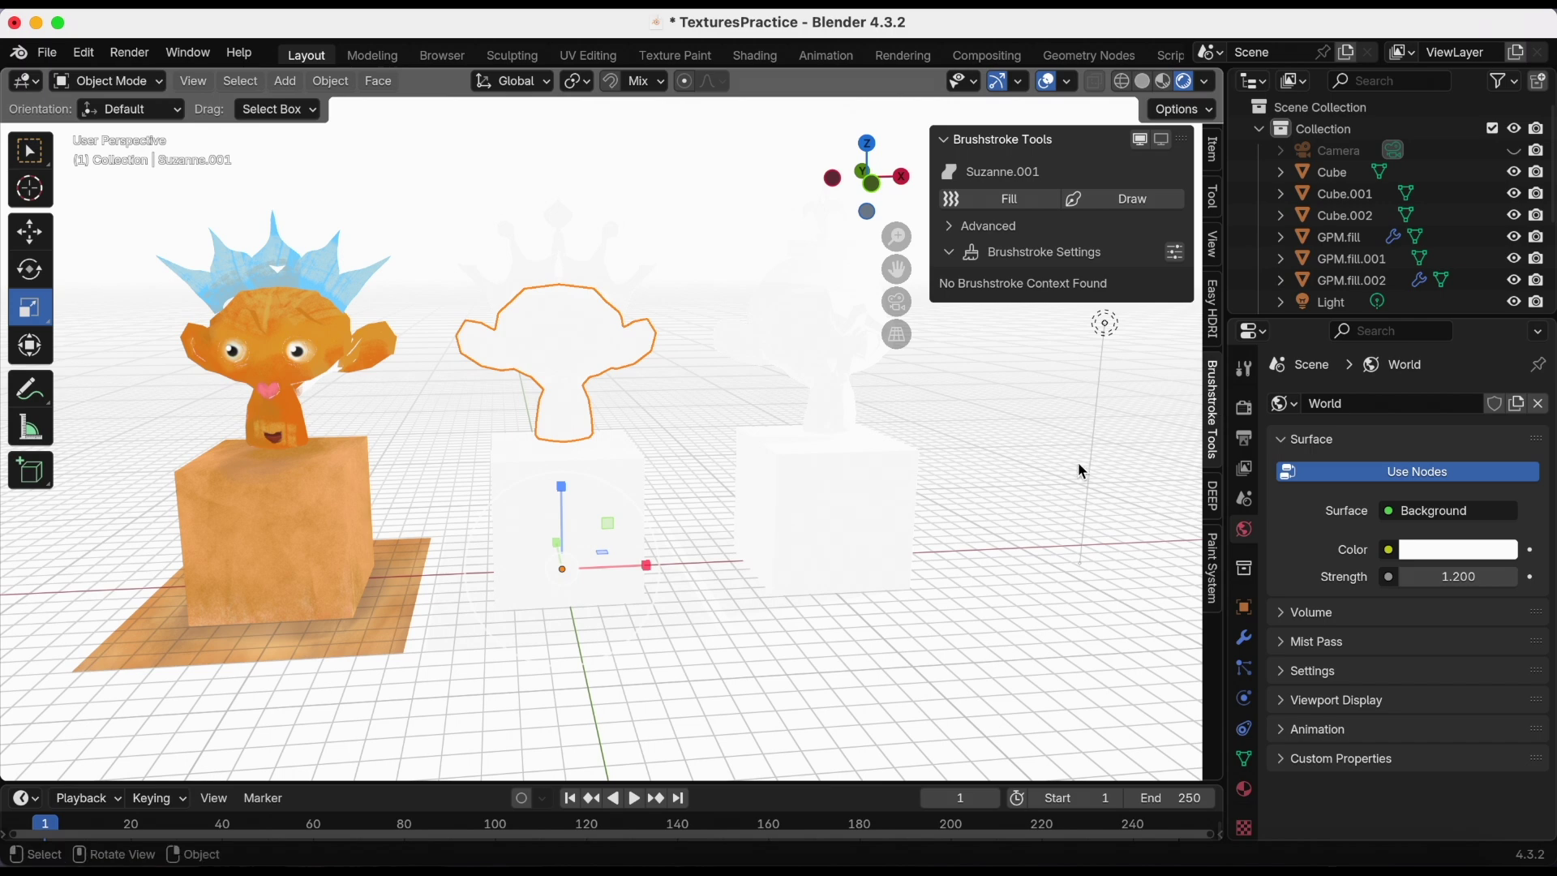
key(super+s)
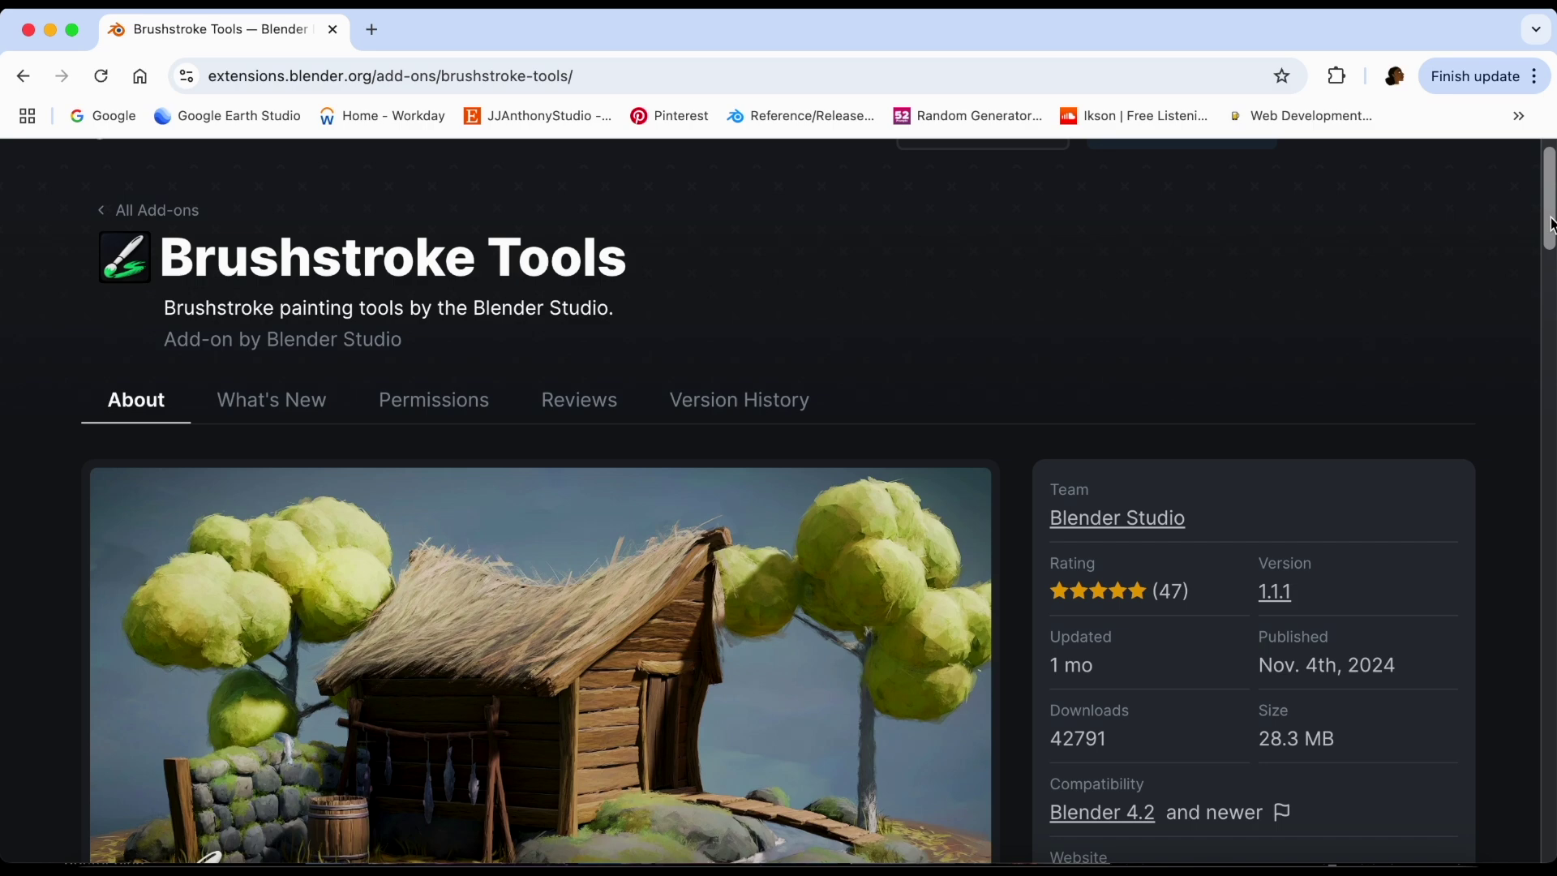
- Switch to the browser and examine the Brushstroke Tools add-on page and its version history on extensions.blender.org
drag(1551, 225, 1551, 248)
scroll(730, 292, up, 1)
click(729, 290)
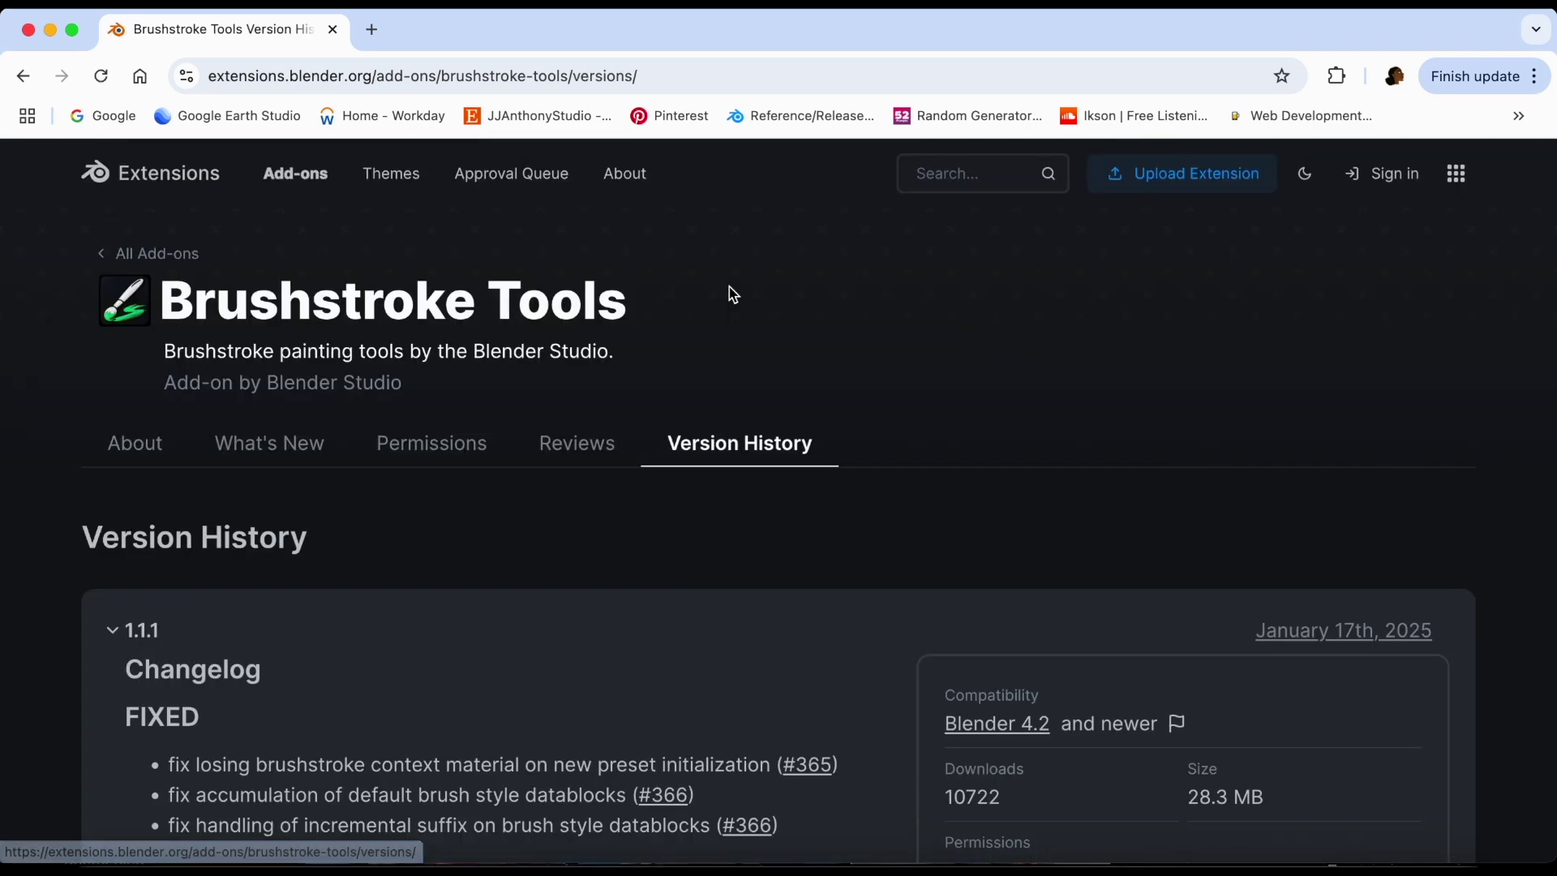
scroll(801, 575, down, 5)
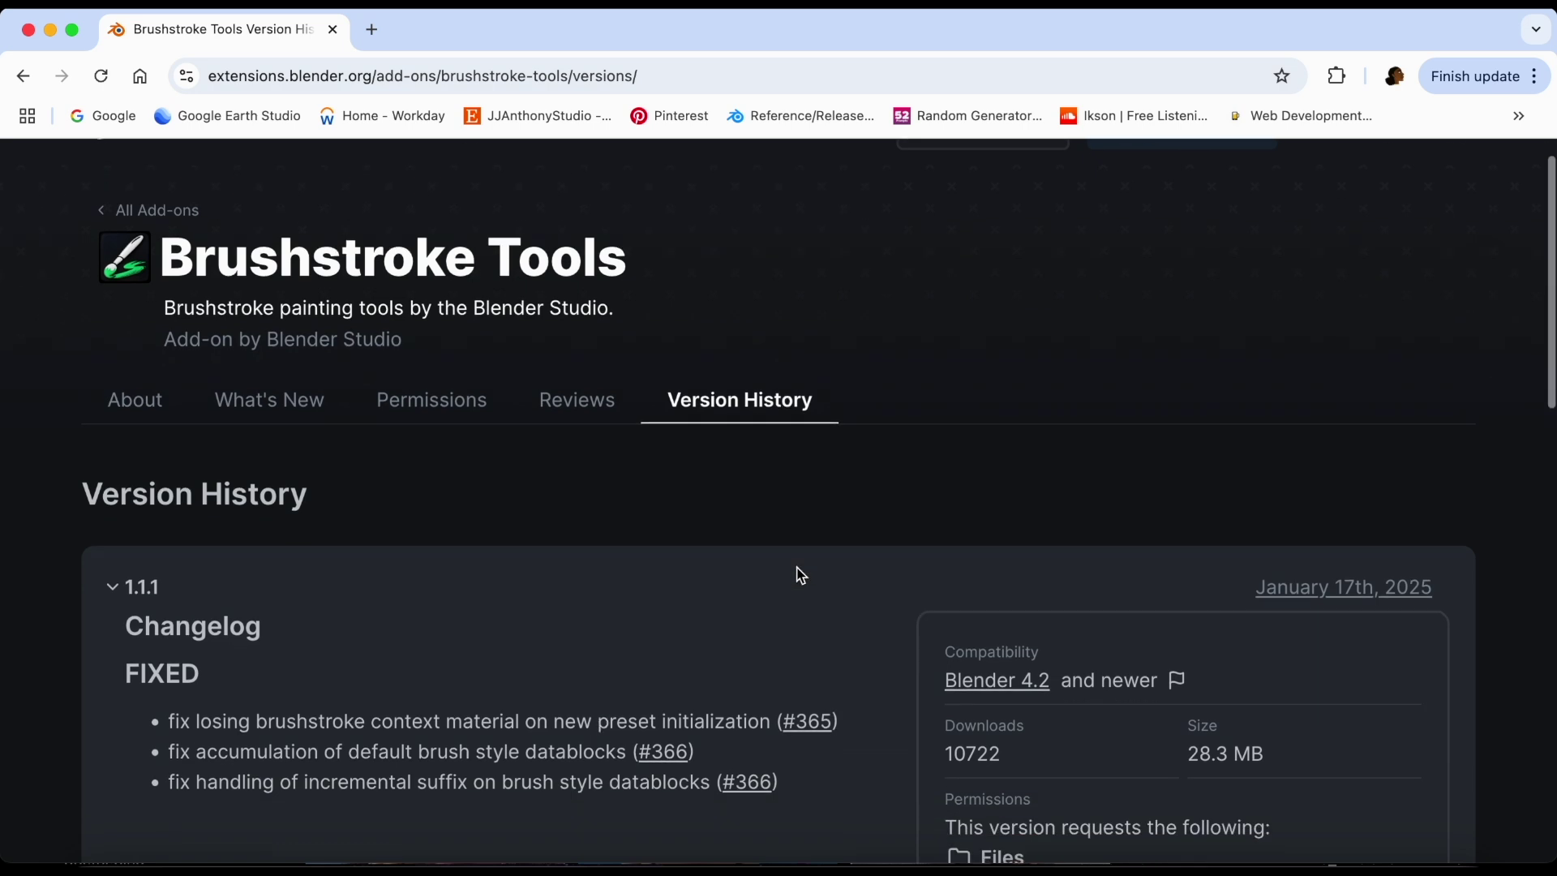
scroll(801, 575, down, 1)
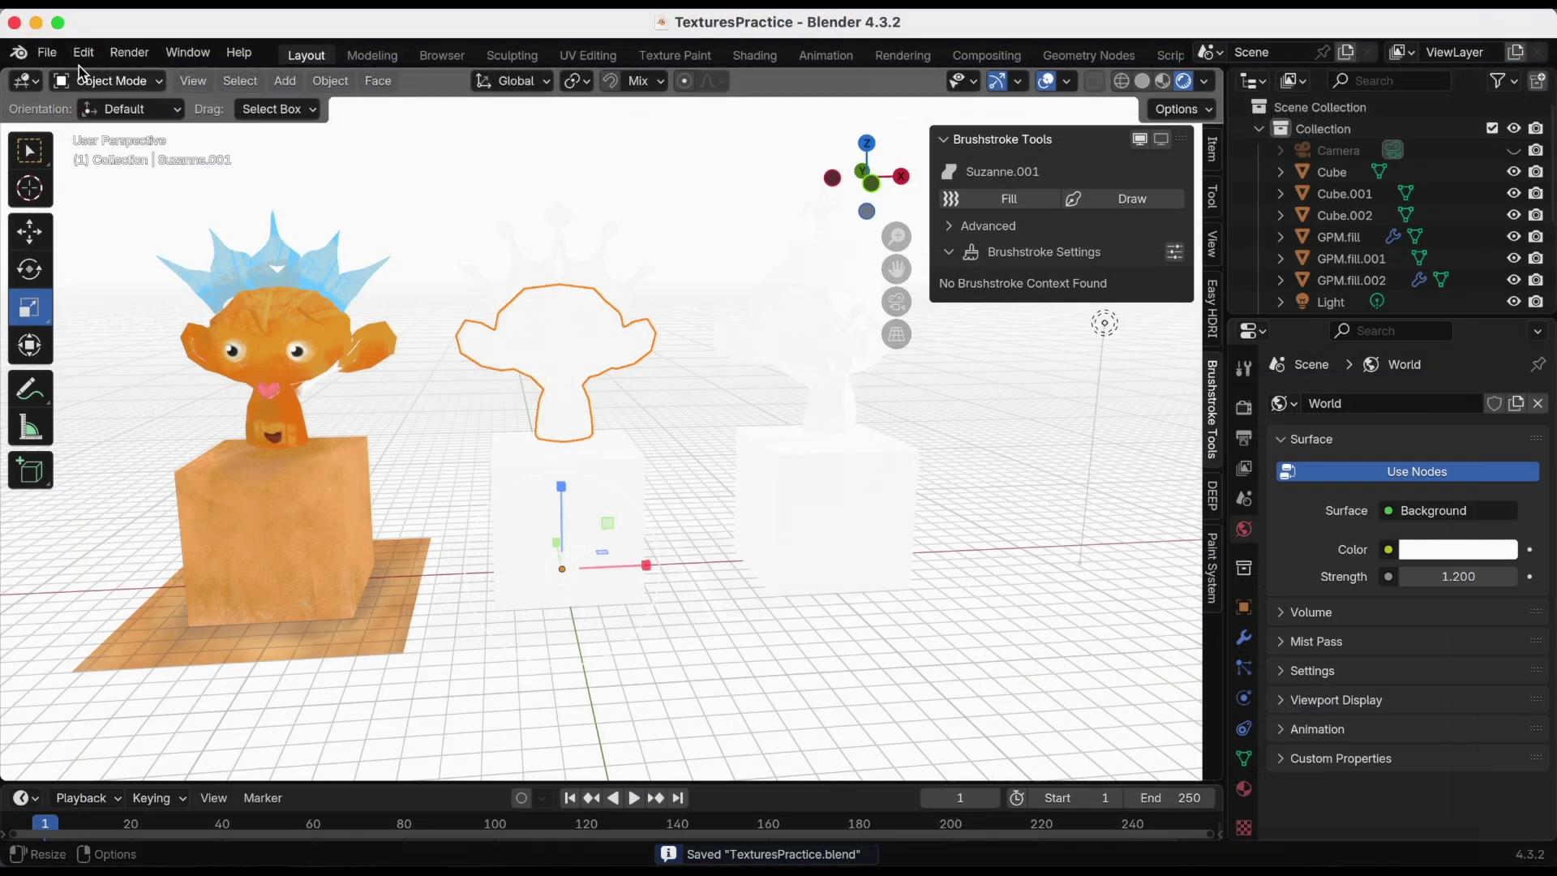
- Switch back to Blender and check the installed Brushstroke Tools extension's version details in the Preferences
click(84, 52)
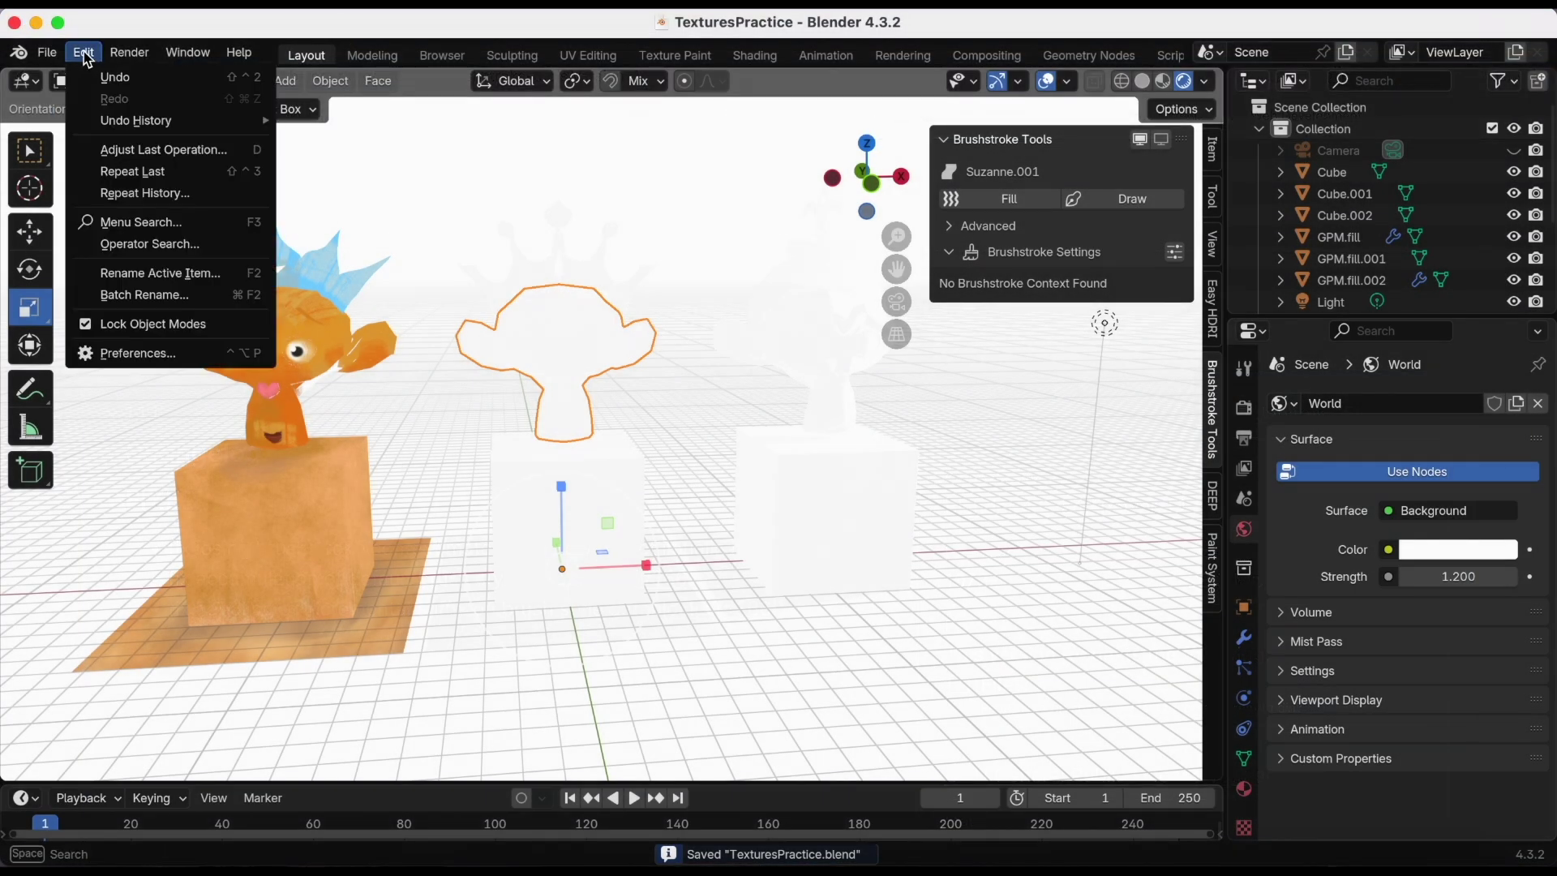
click(158, 352)
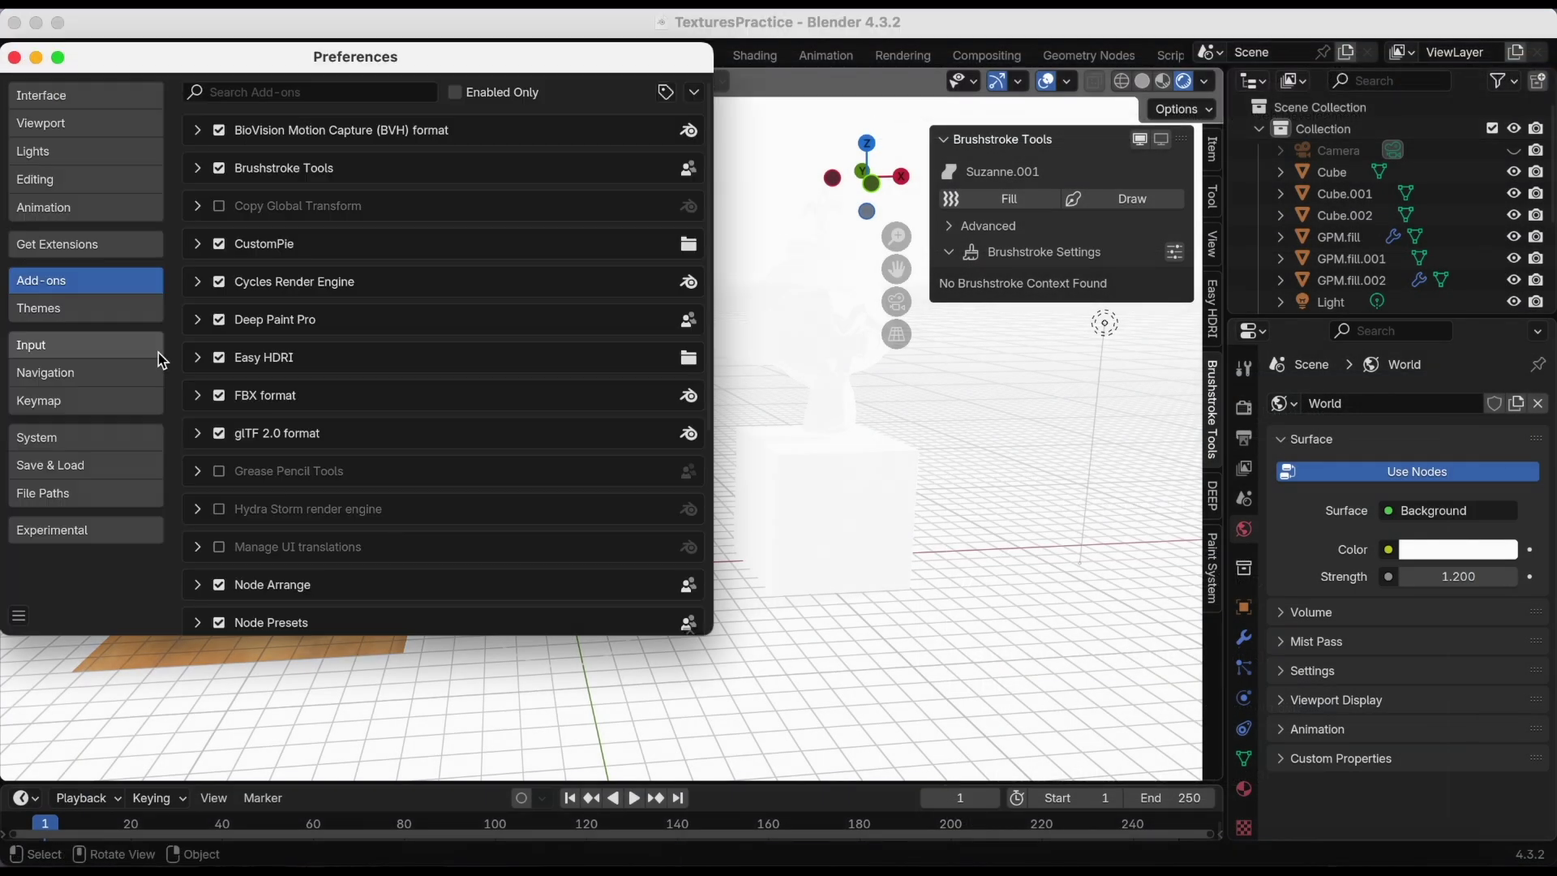
click(133, 245)
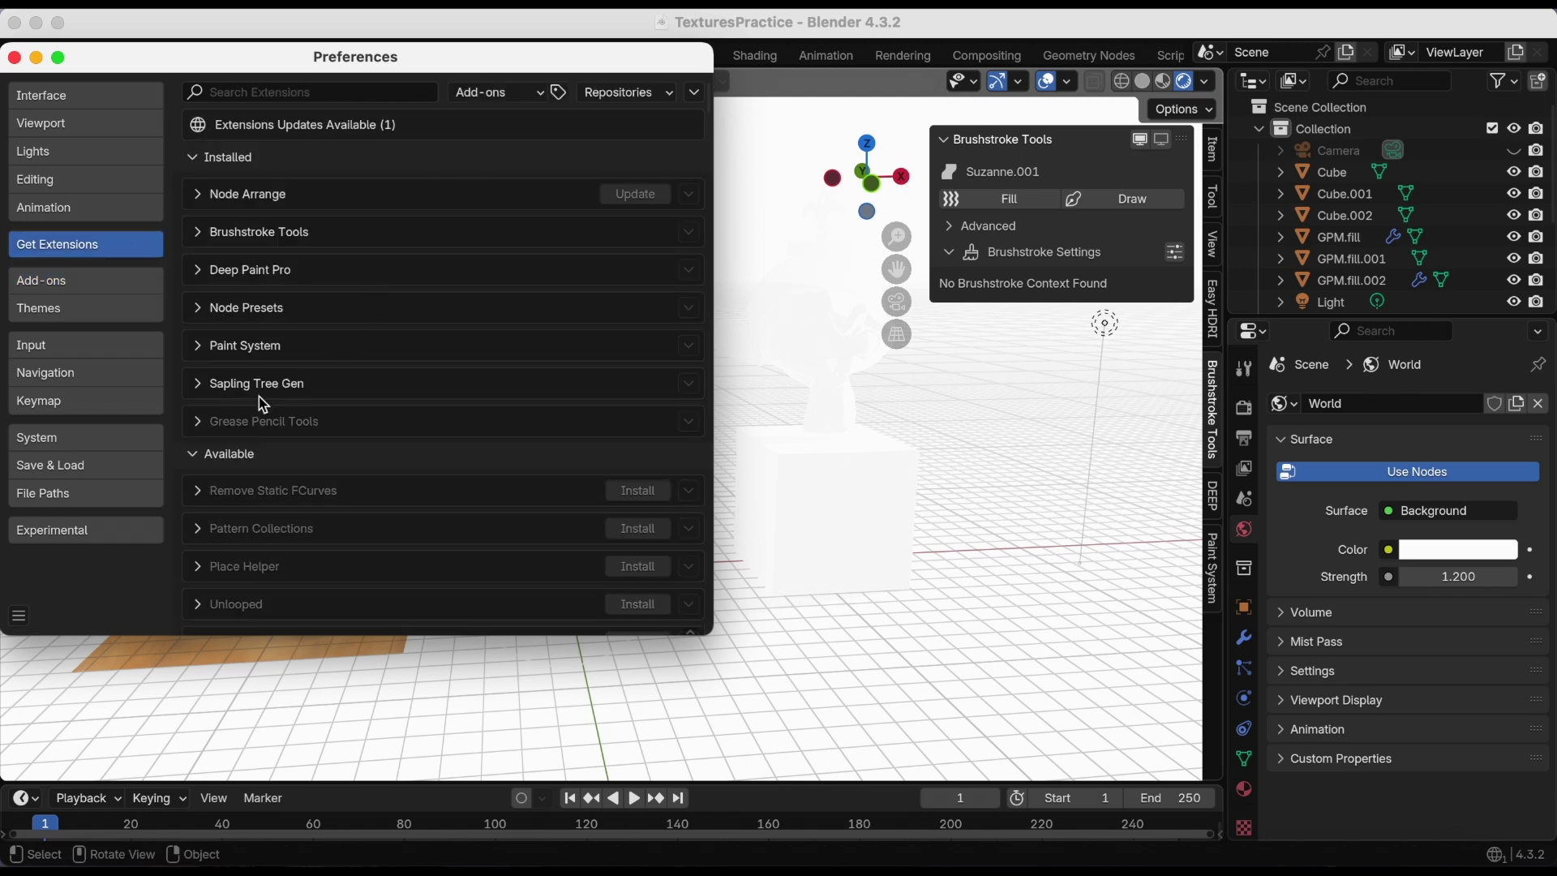
scroll(263, 403, down, 1)
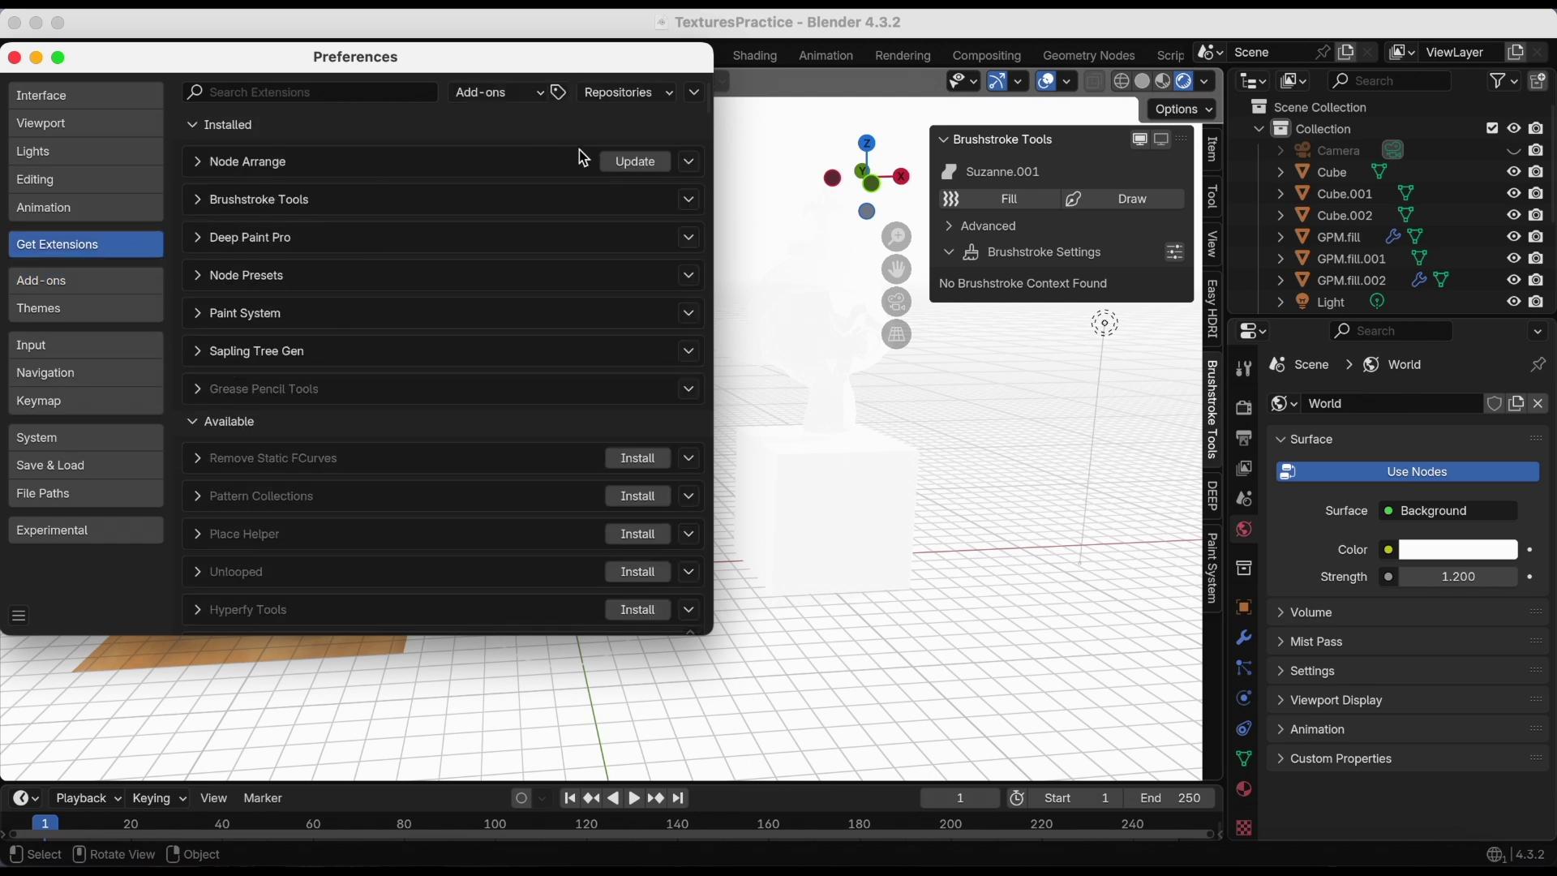
click(199, 203)
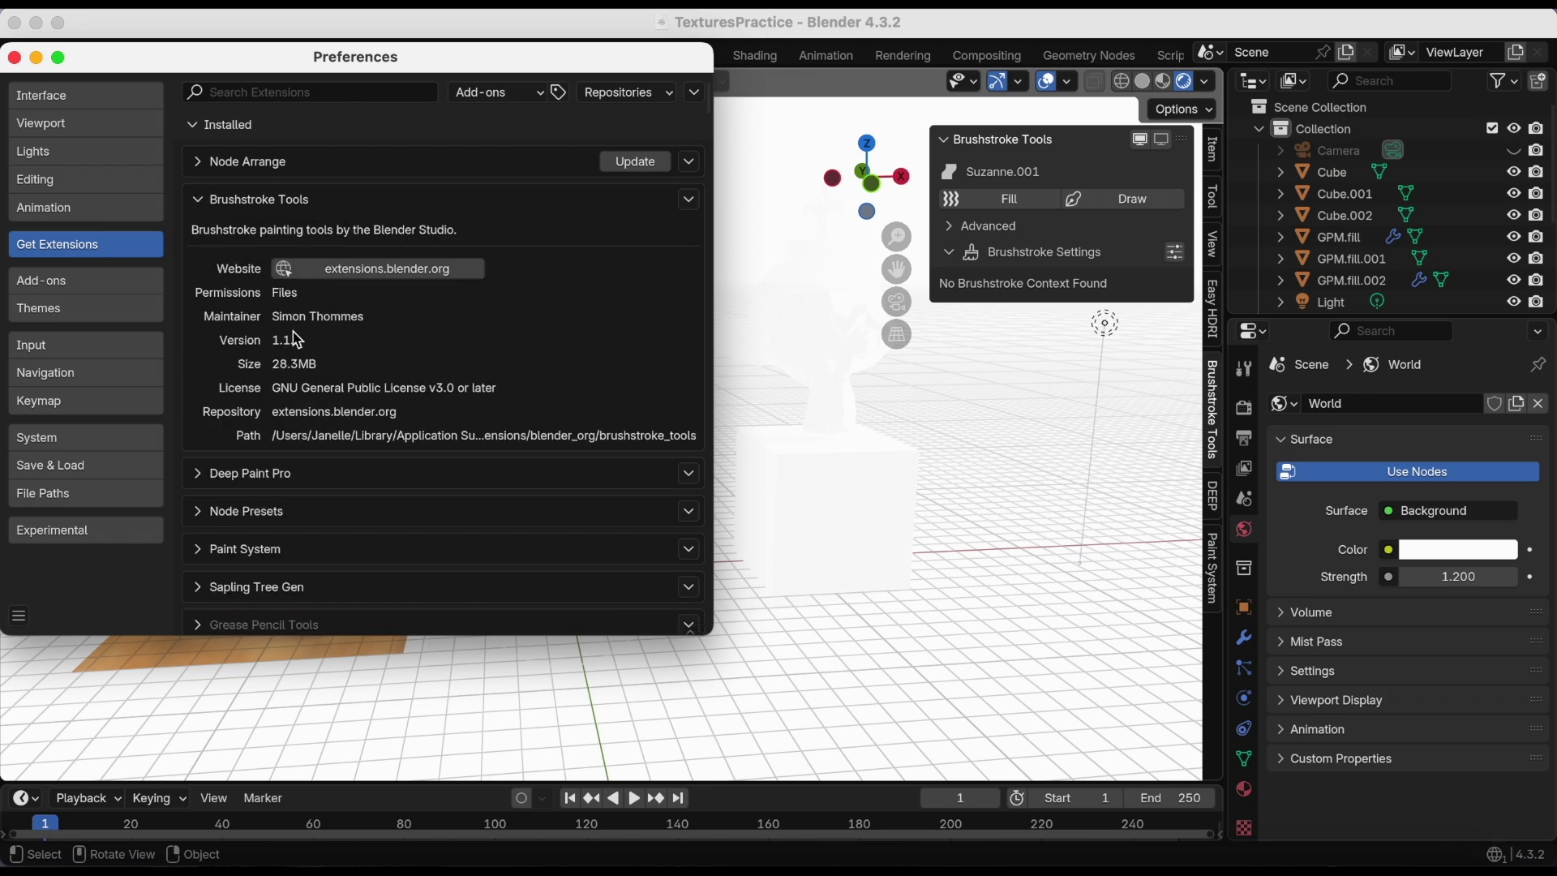
click(200, 201)
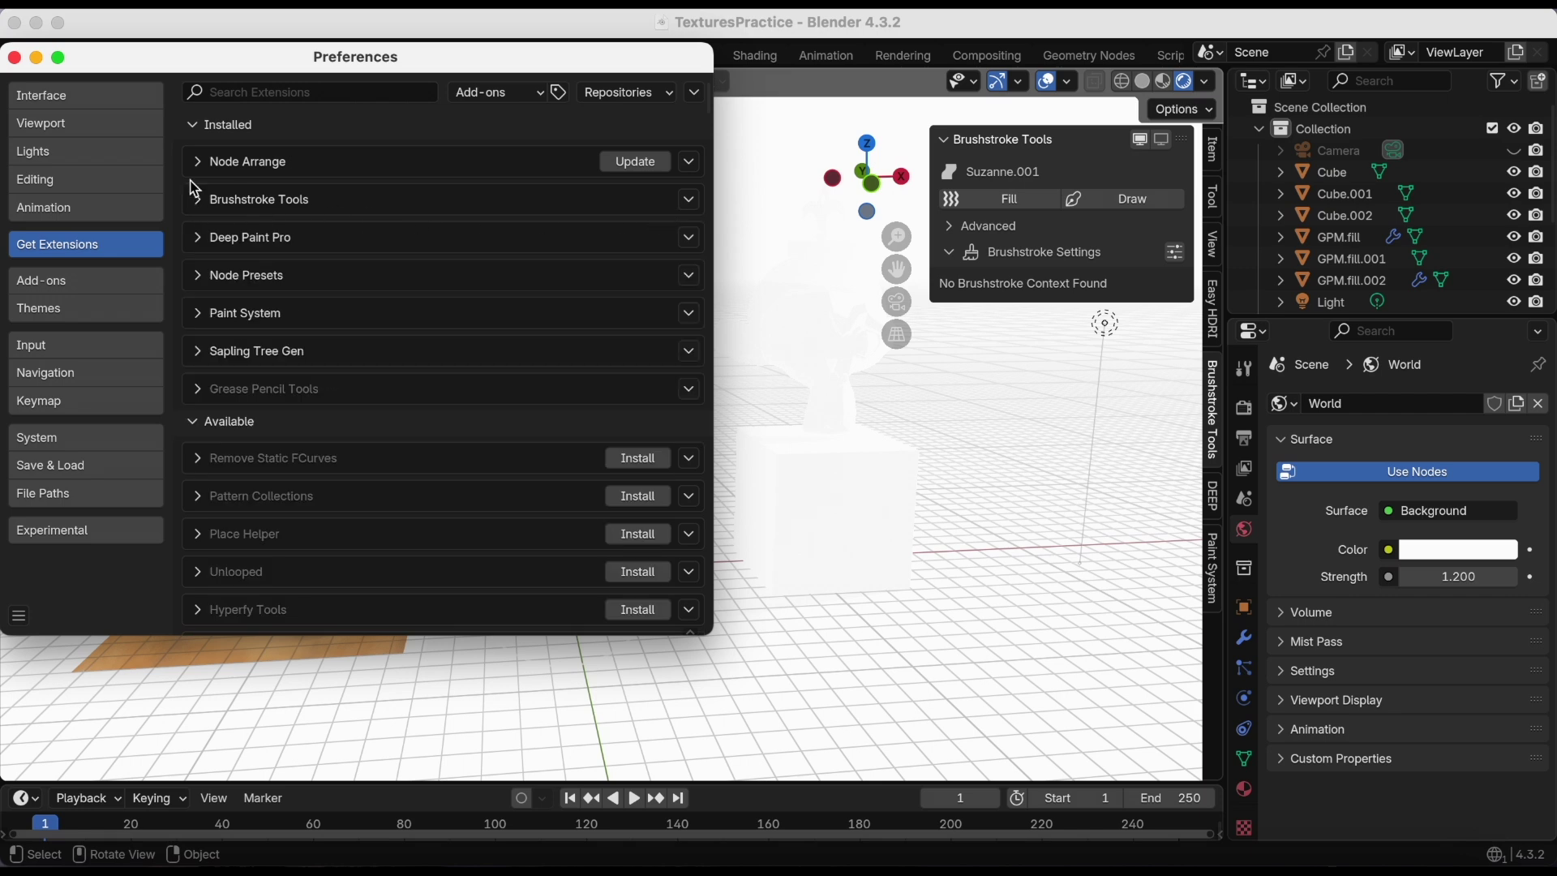
click(15, 58)
- Cover the second monkey head with a Brushstroke Tools Fill layer
middle_drag(389, 325, 601, 334)
scroll(601, 334, up, 2)
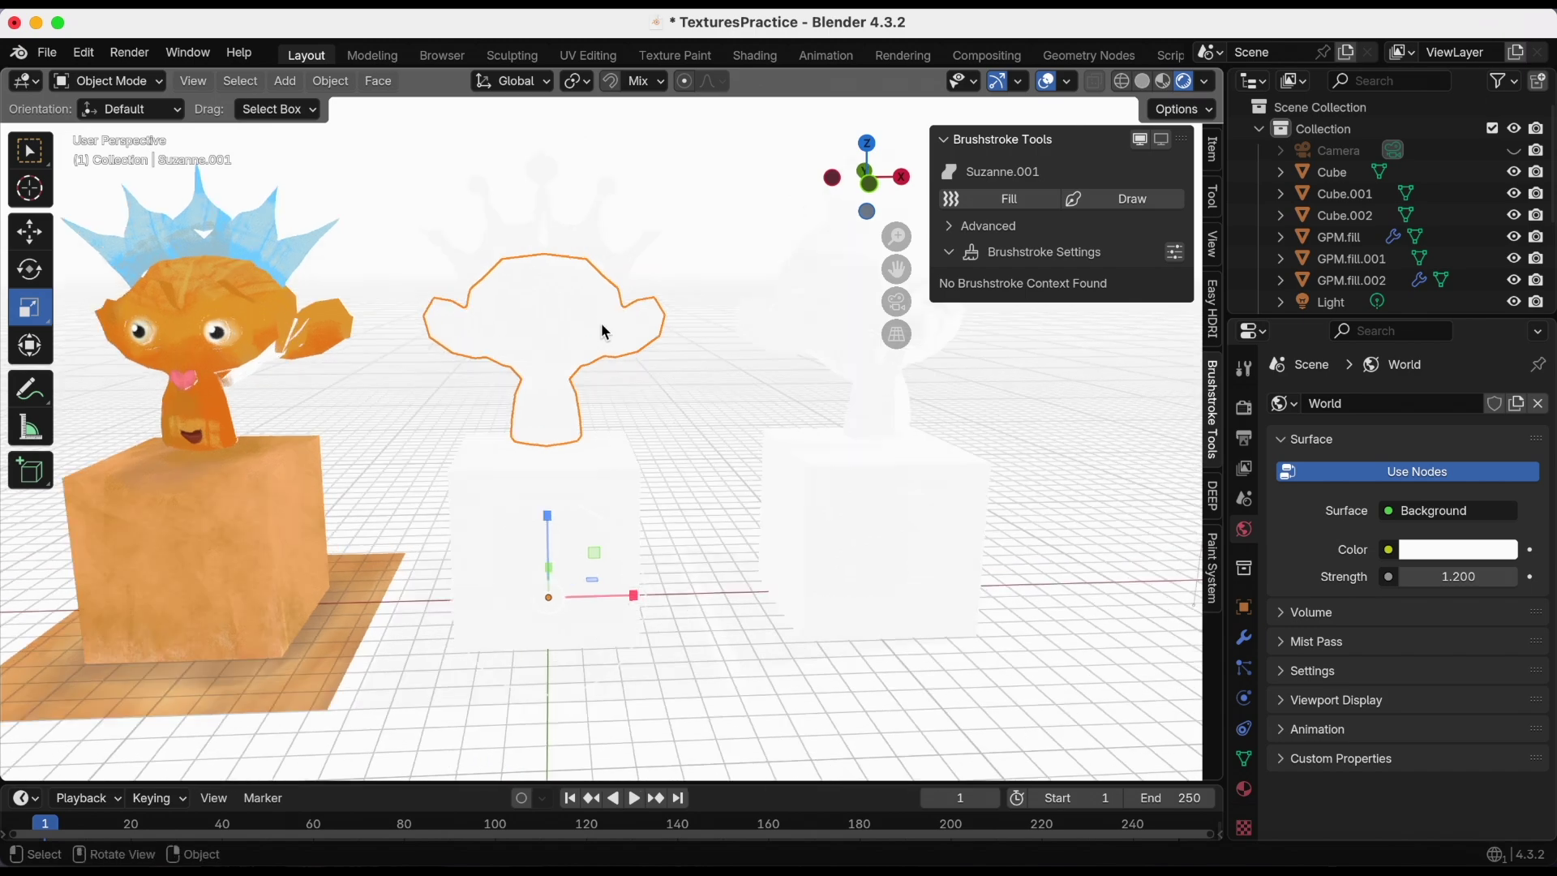
click(1010, 200)
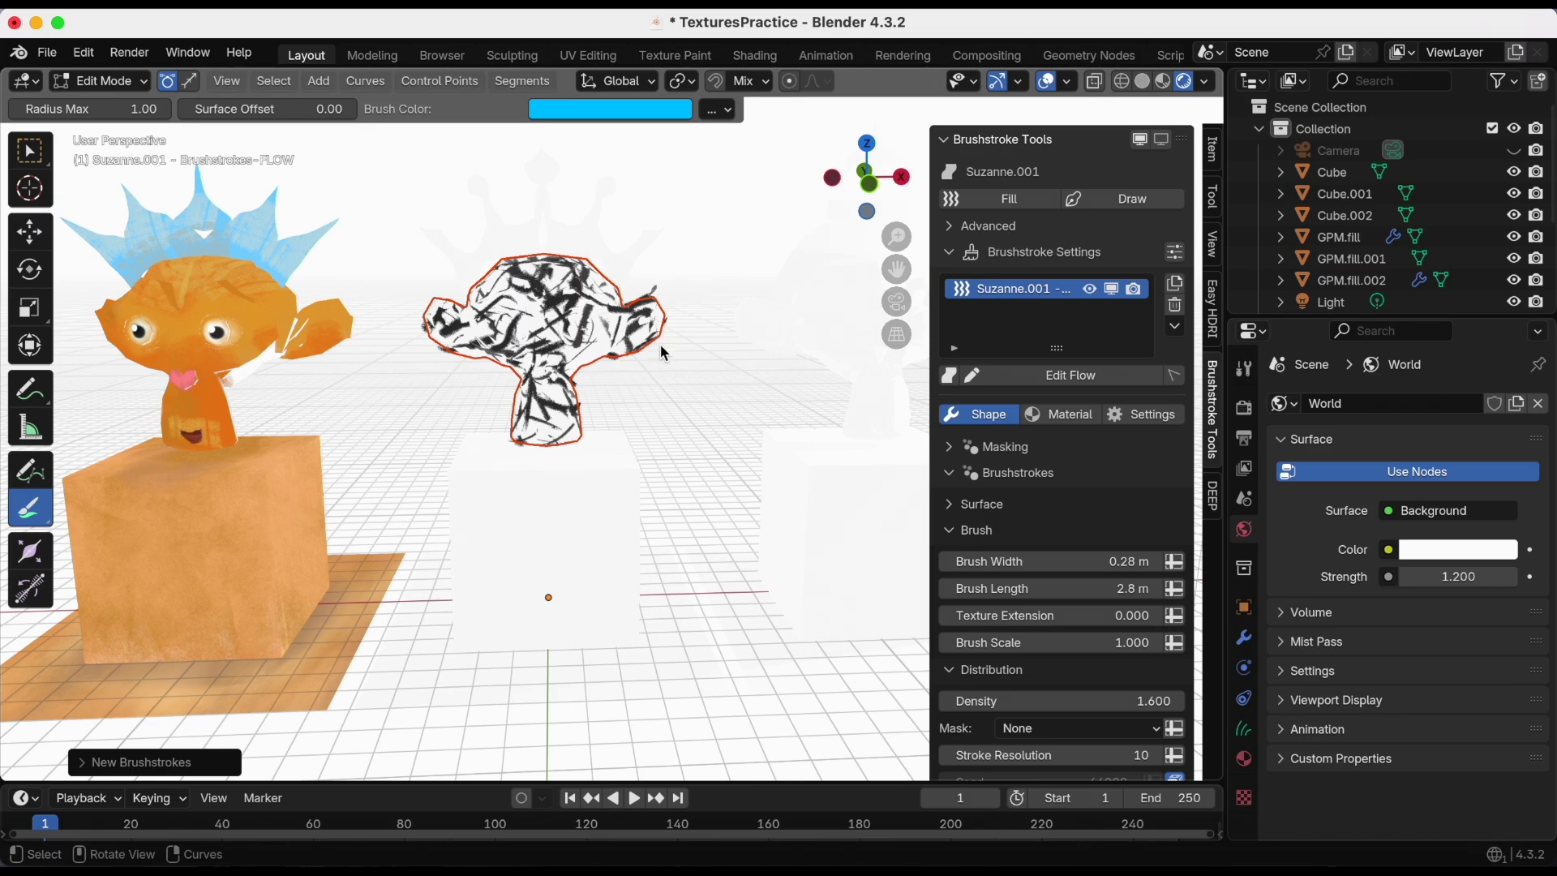
mouse_move(662, 347)
middle_down()
mouse_move(660, 387)
mouse_move(664, 363)
mouse_move(416, 390)
mouse_move(655, 358)
middle_up()
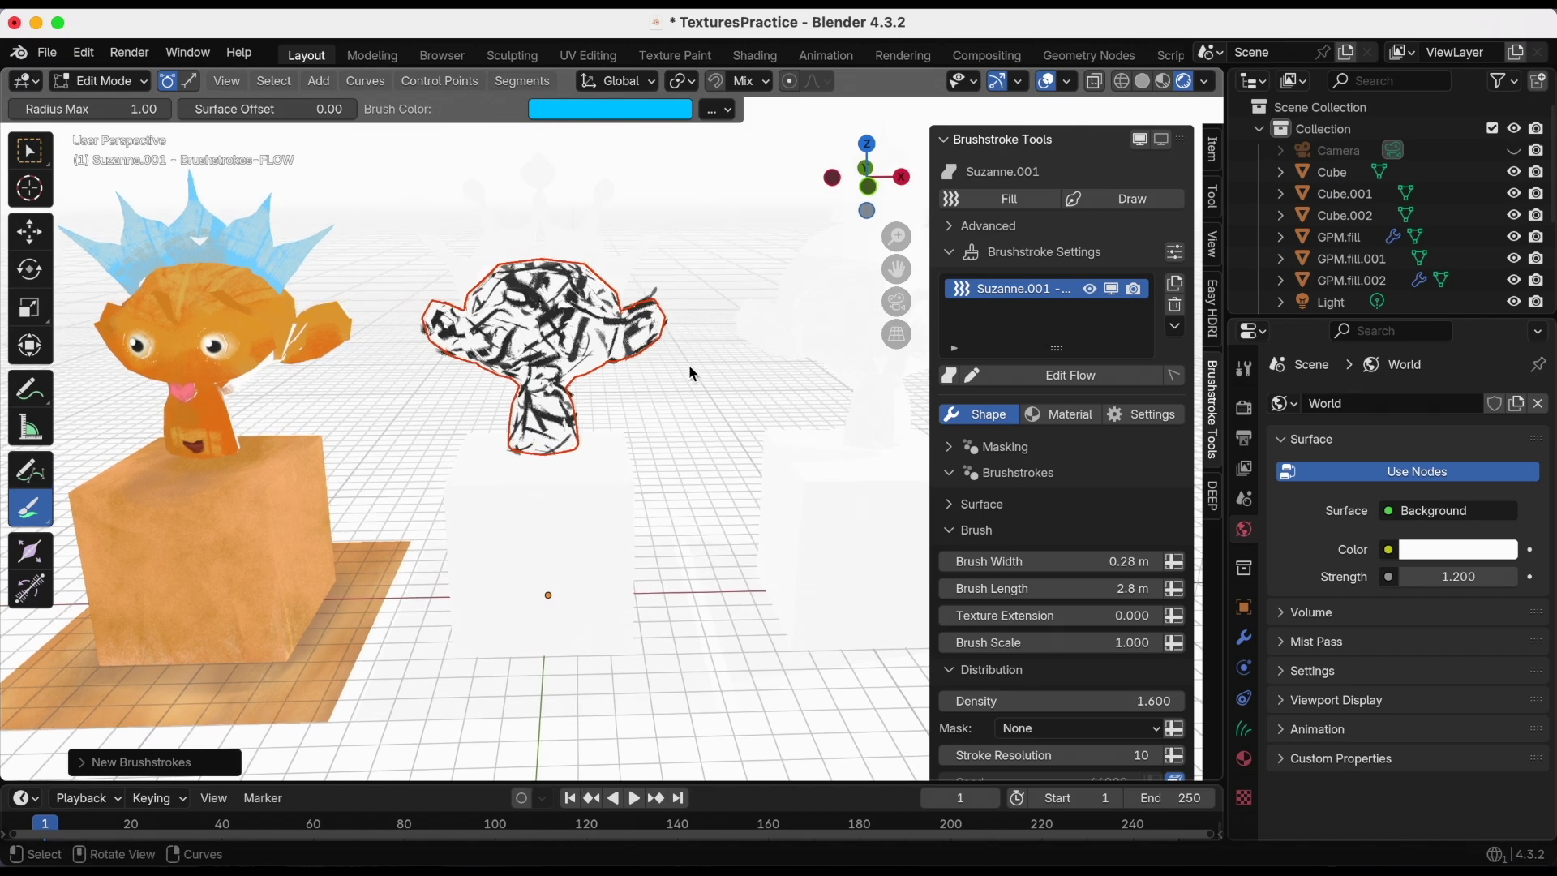
- Make the brushstroke layer's Brush Material a single-user copy and rename it SuzanneMaterial
click(1080, 416)
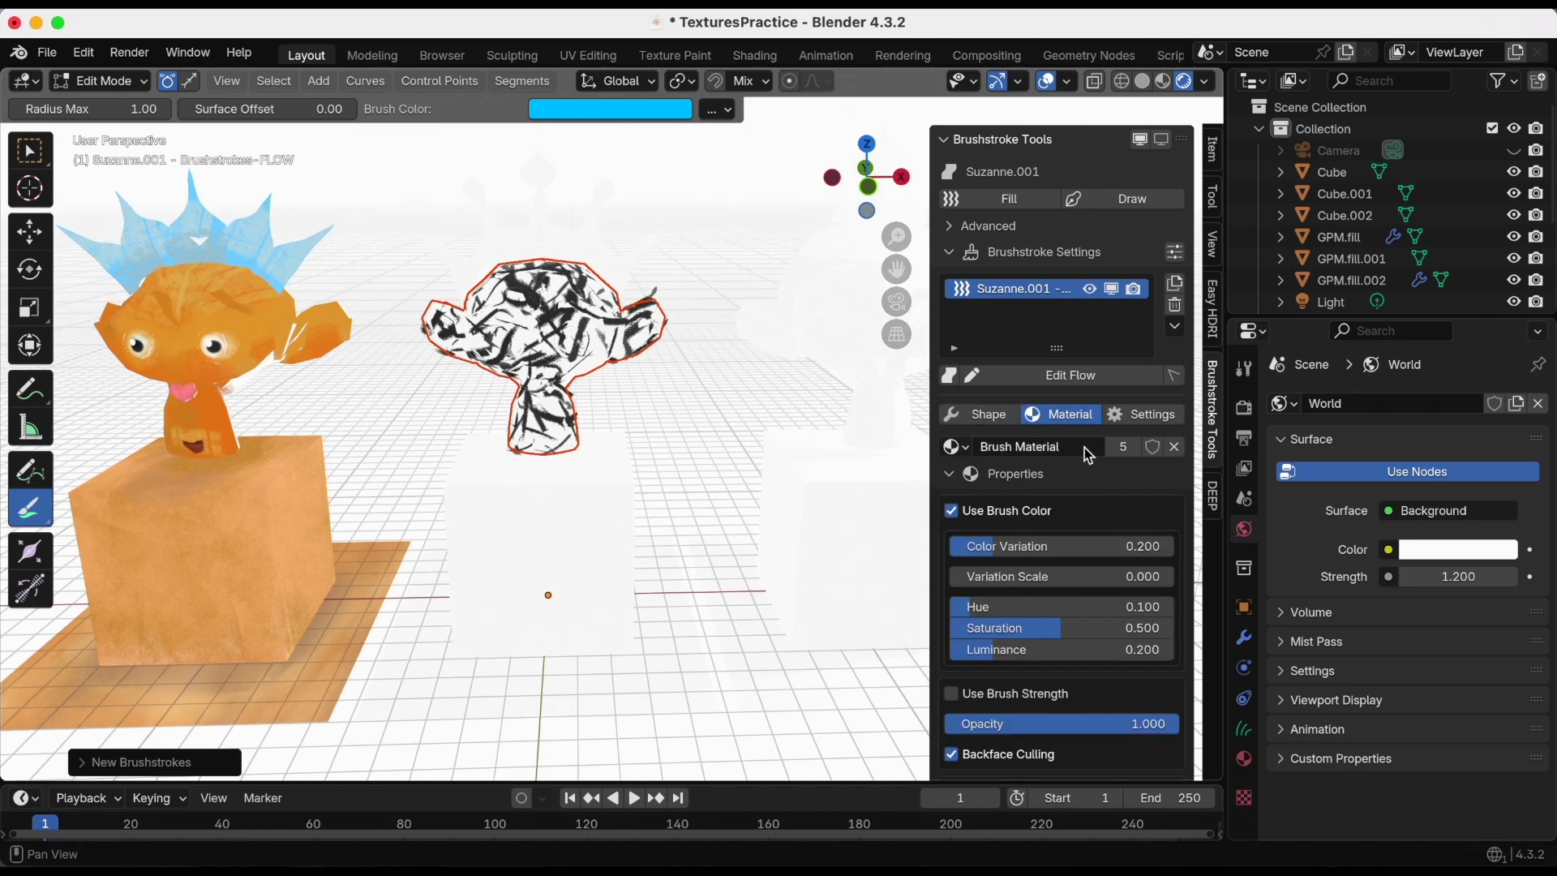
click(1123, 447)
double_click(1046, 449)
text(SuzanneMaterial)
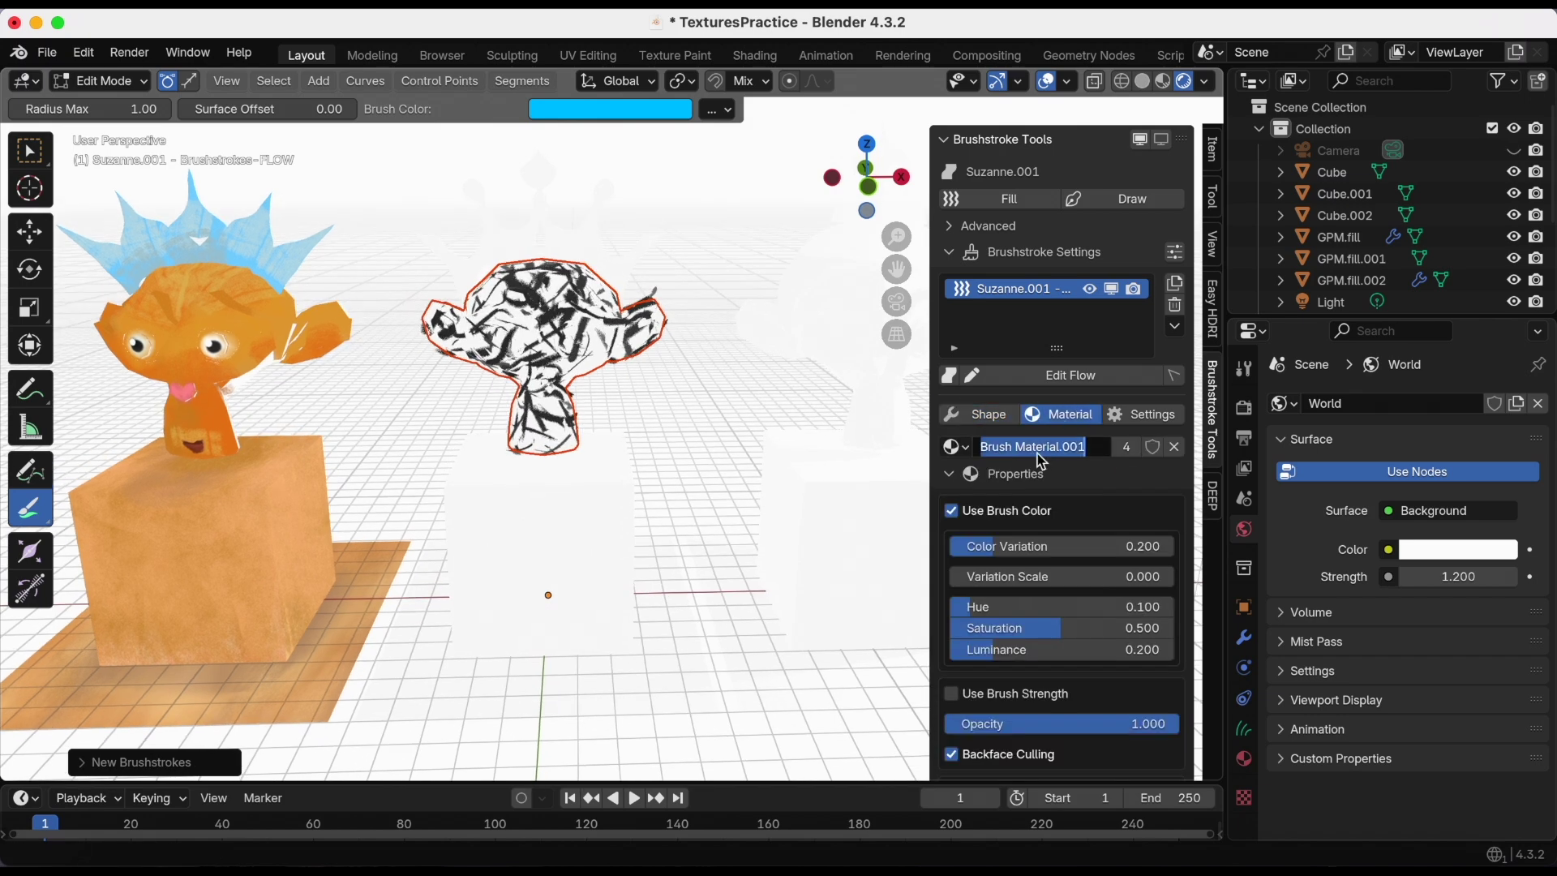
- Turn off Use Brush Color for SuzanneMaterial, choose a golden-brown stroke colour, set Color Variation to 0.329, and save the file
key(Return)
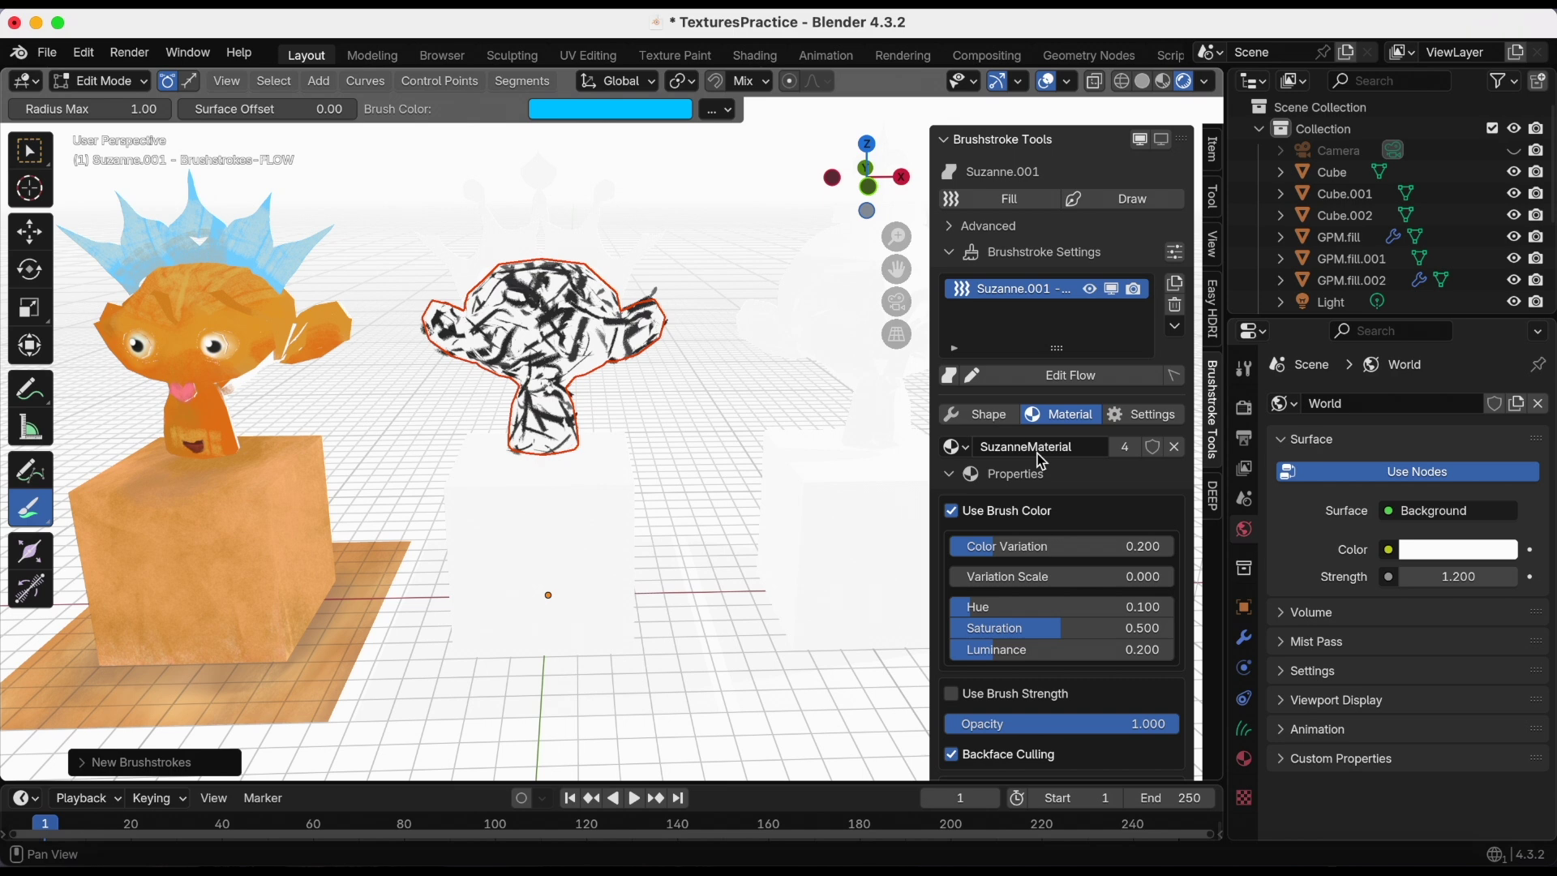
click(952, 511)
click(1006, 542)
drag(1147, 340, 1152, 240)
mouse_move(1054, 577)
mouse_down()
mouse_move(1098, 580)
mouse_move(1032, 577)
mouse_move(1055, 576)
mouse_up()
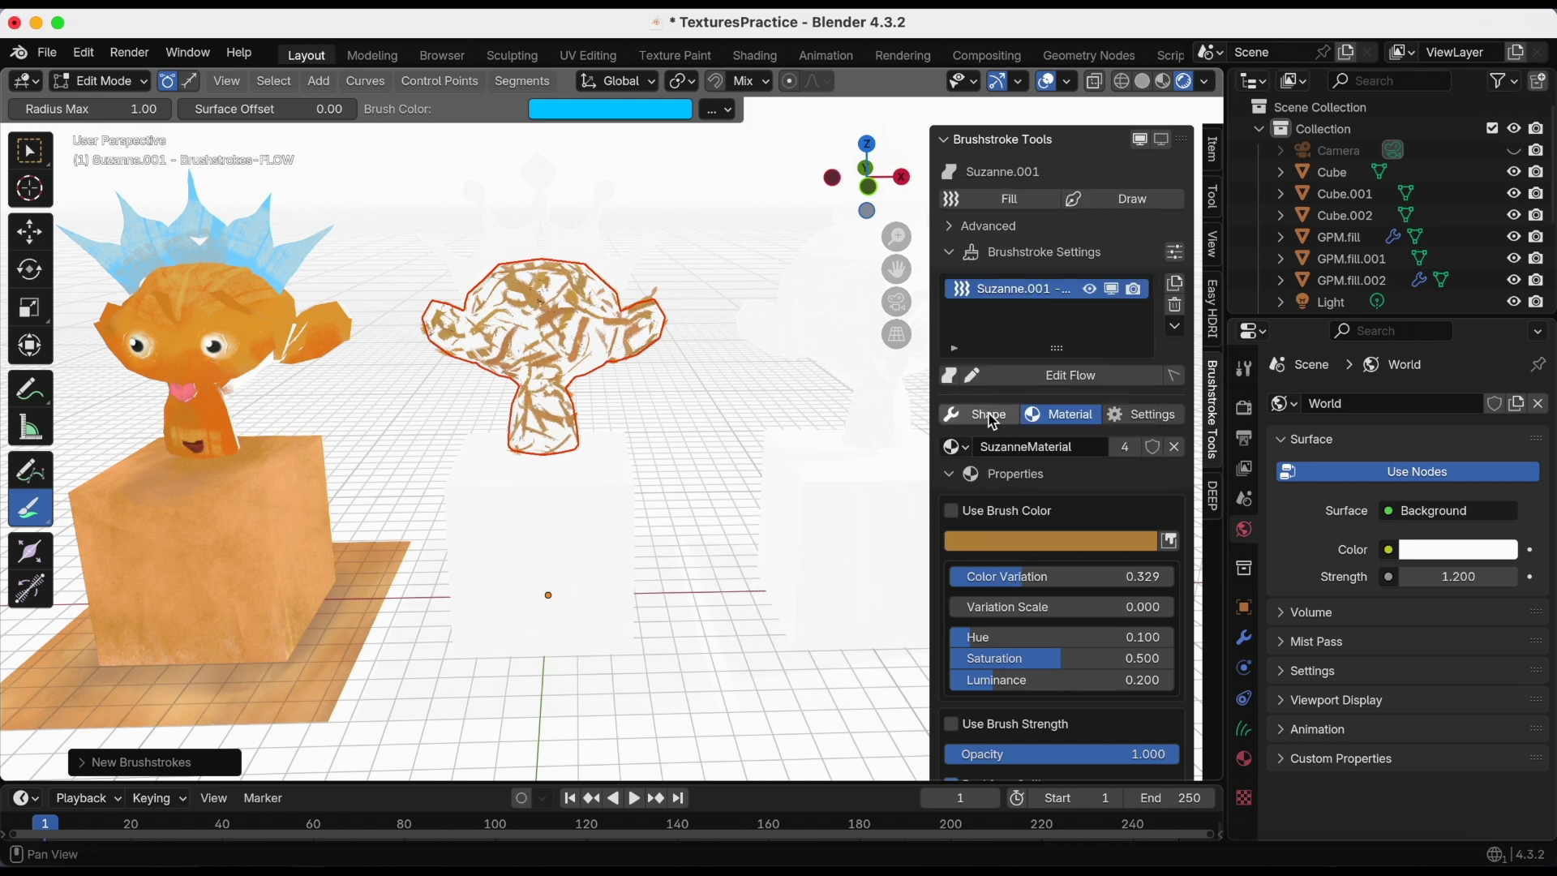
scroll(1047, 567, down, 1)
scroll(1059, 590, up, 1)
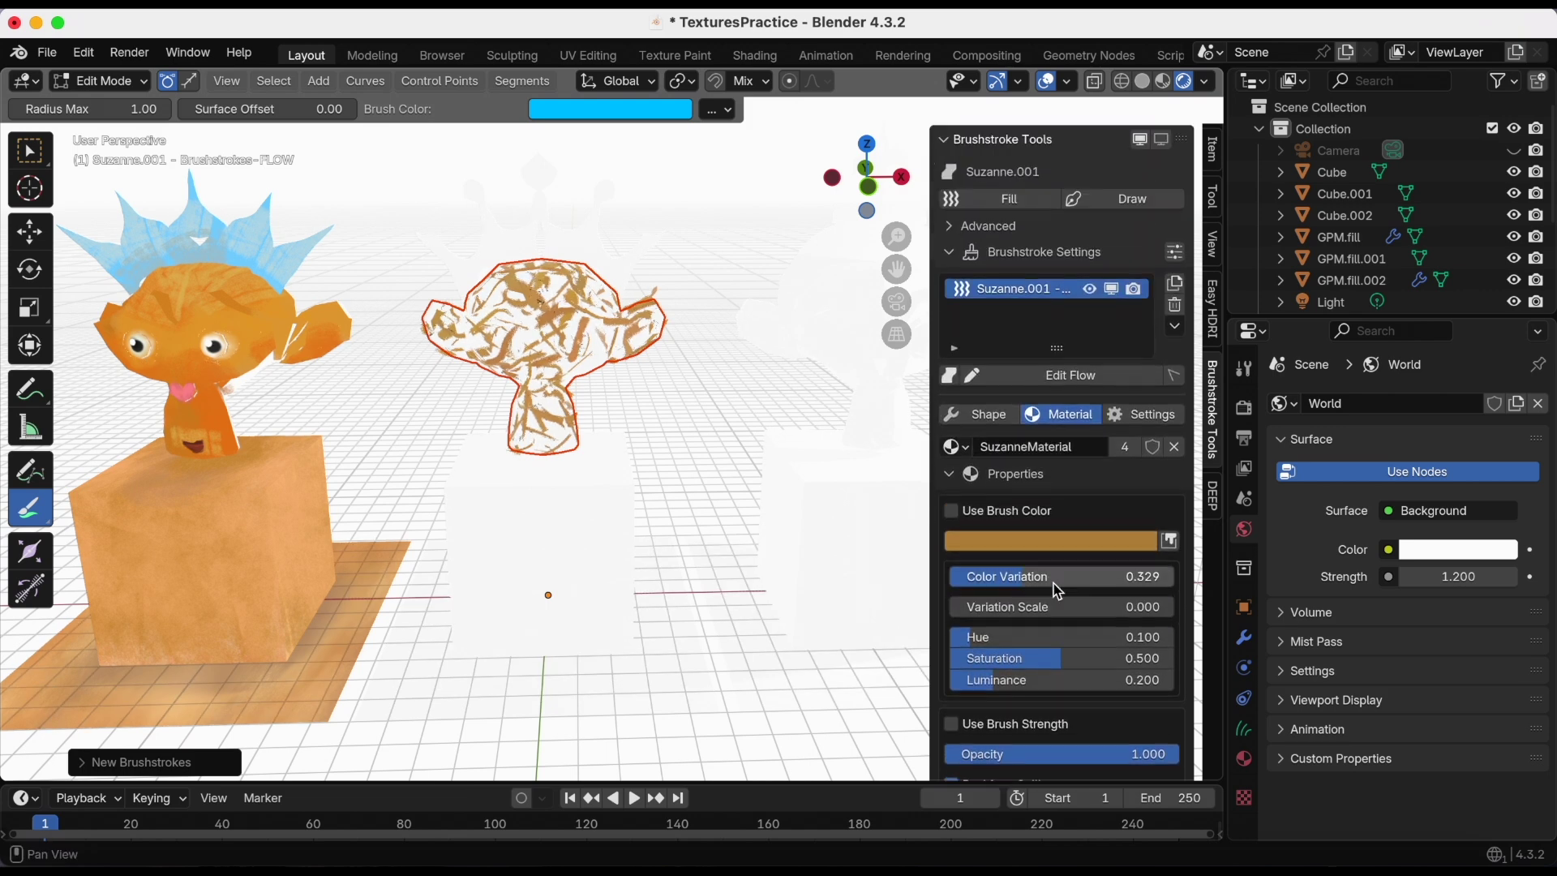
key(super+s)
- Set the brushstroke shape to Brush Width 0.46 m, Brush Length 3.32 m, Brush Scale 1.120 and Density 2.700
click(993, 419)
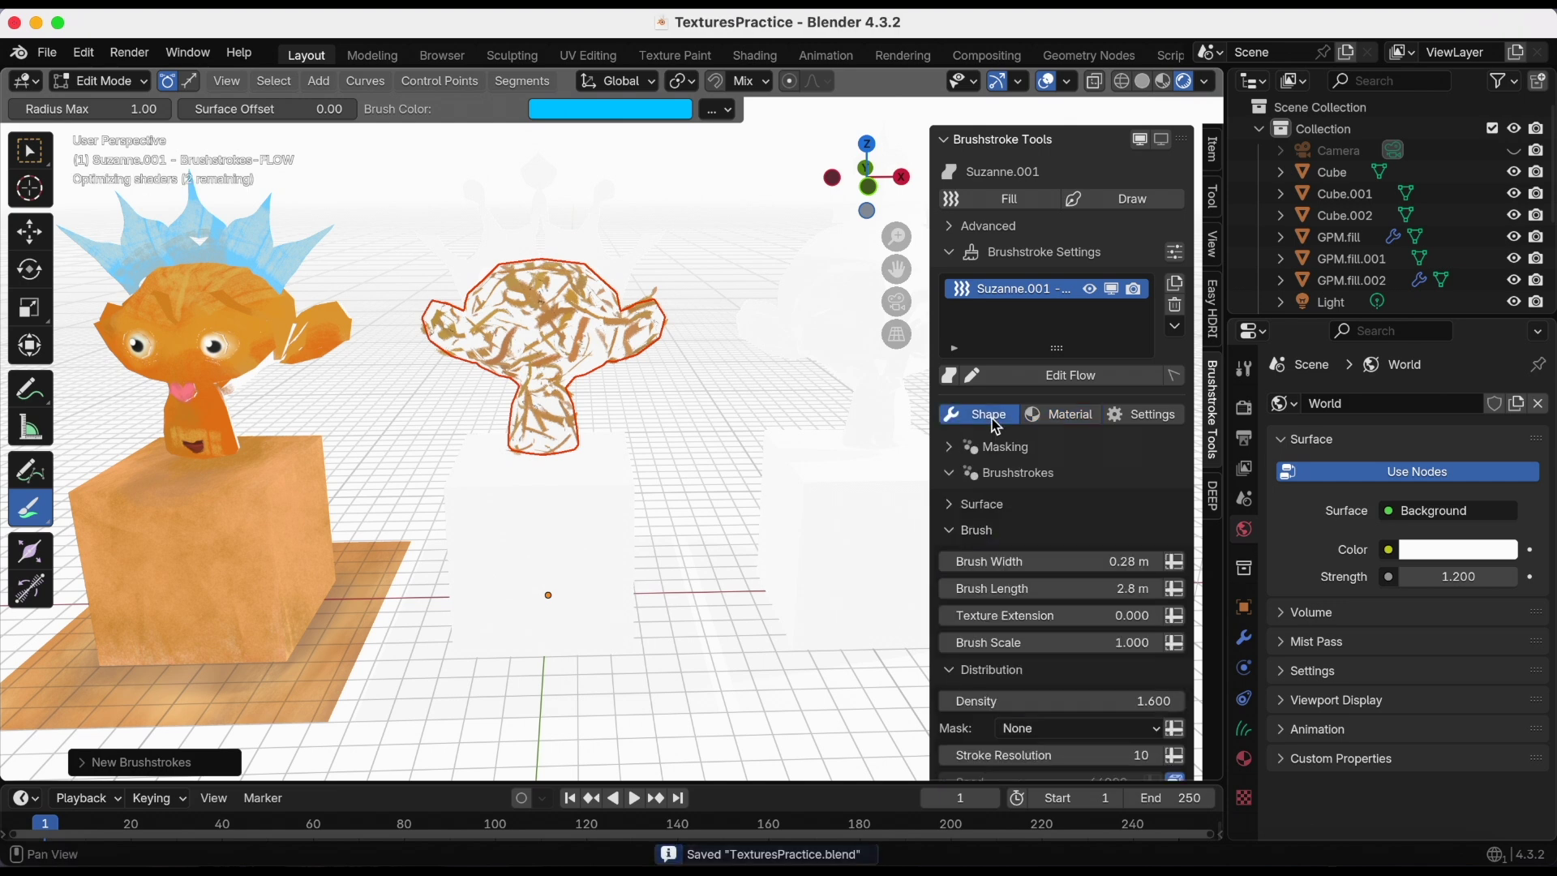
scroll(1063, 532, down, 1)
ctrl+scroll(1086, 517, down, 1)
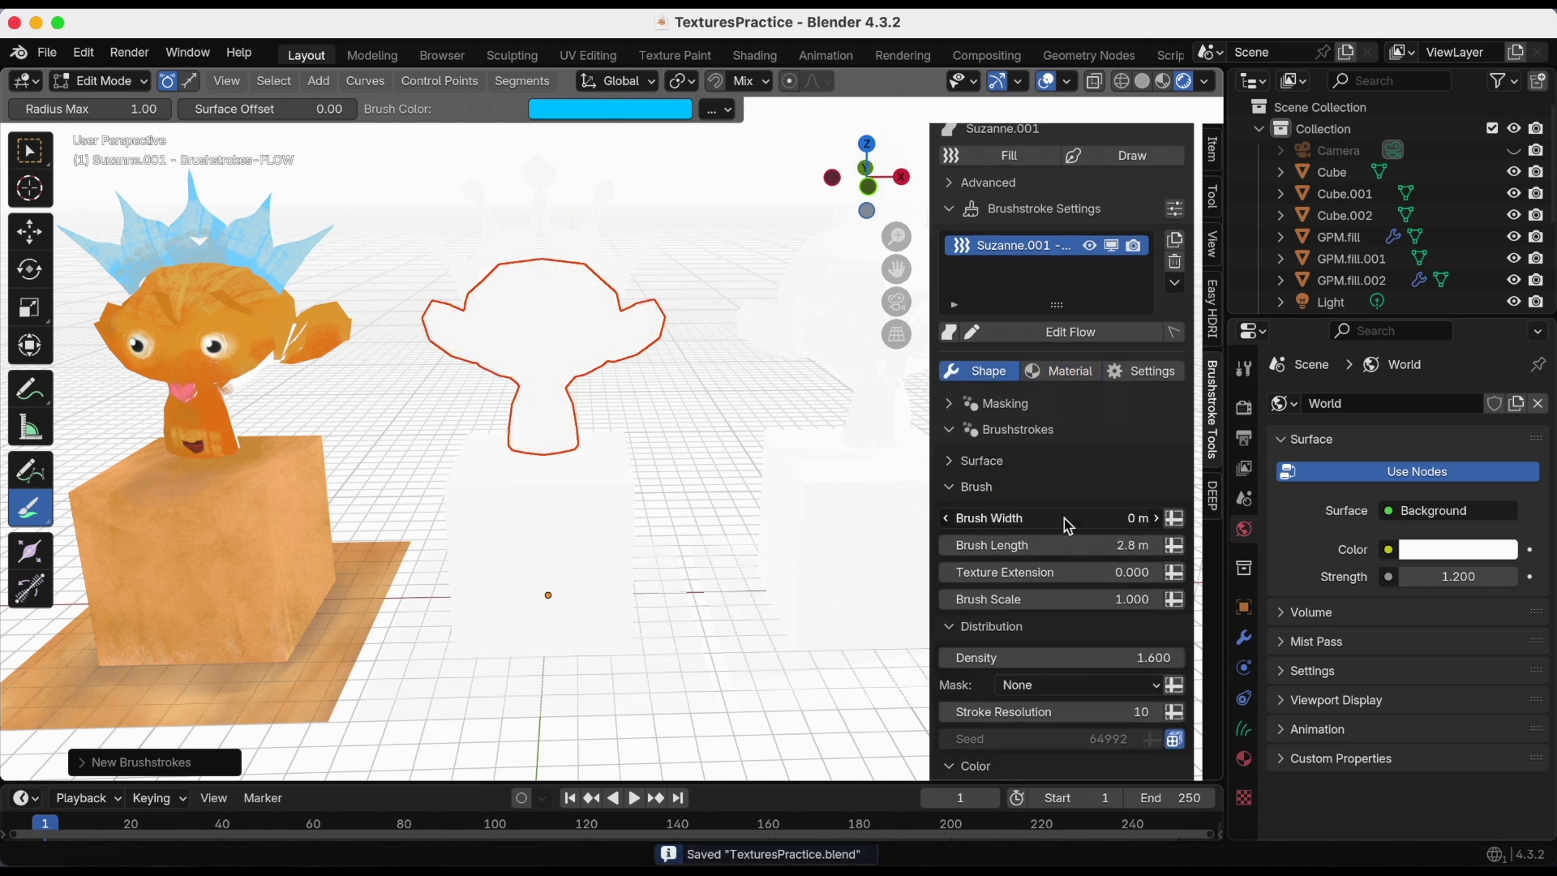
mouse_move(1079, 527)
mouse_down()
mouse_move(1119, 525)
mouse_move(1085, 522)
mouse_move(1063, 556)
mouse_move(1016, 564)
mouse_move(1113, 566)
mouse_up()
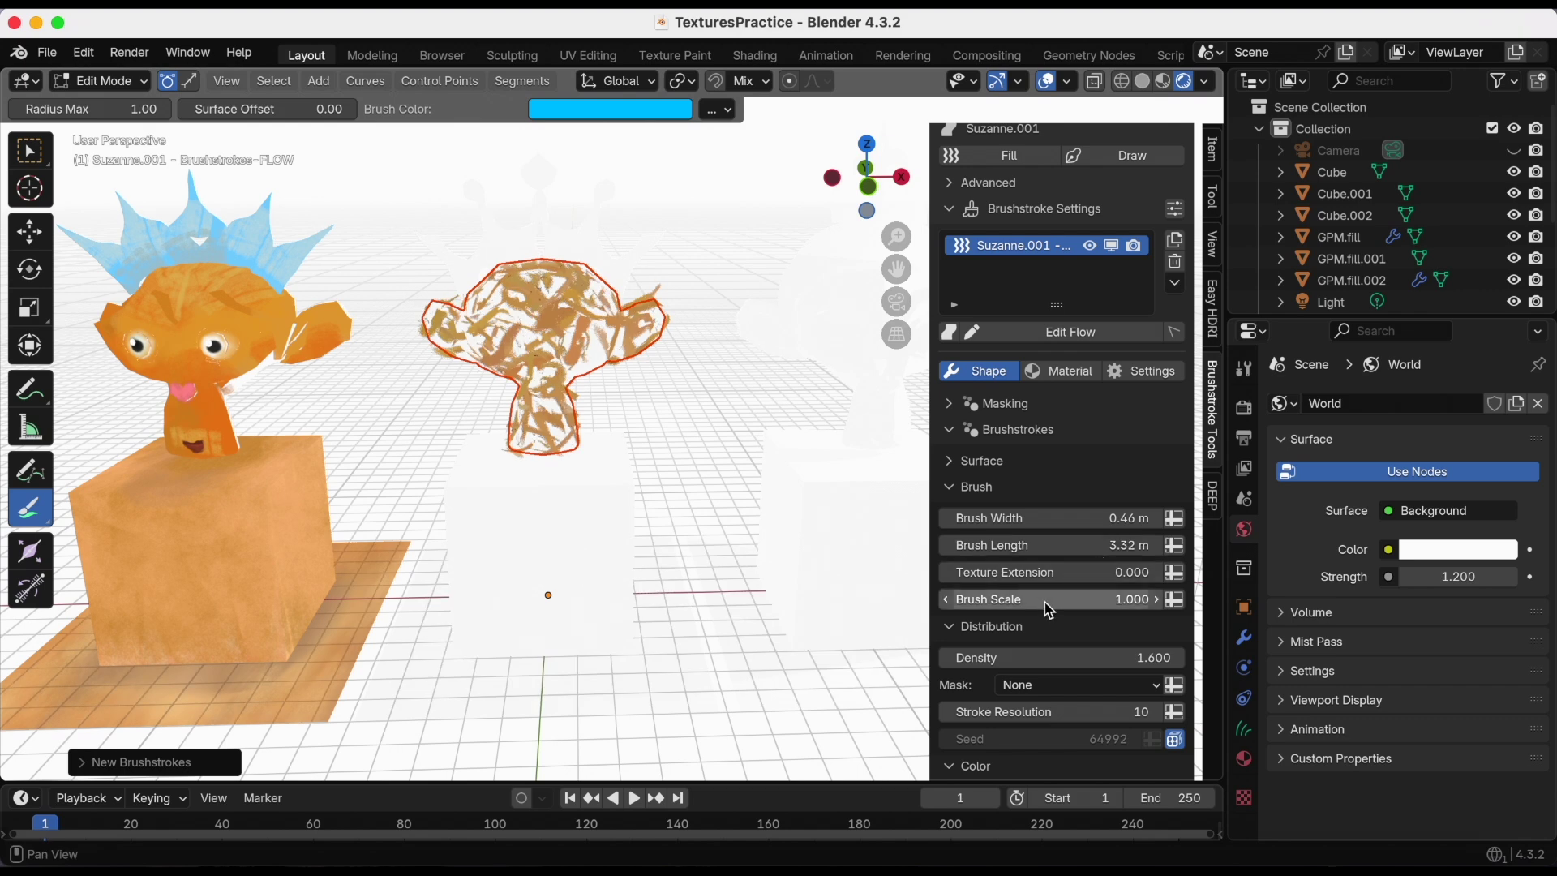
drag(1064, 601, 1060, 602)
scroll(1062, 584, down, 4)
drag(1063, 531, 1133, 538)
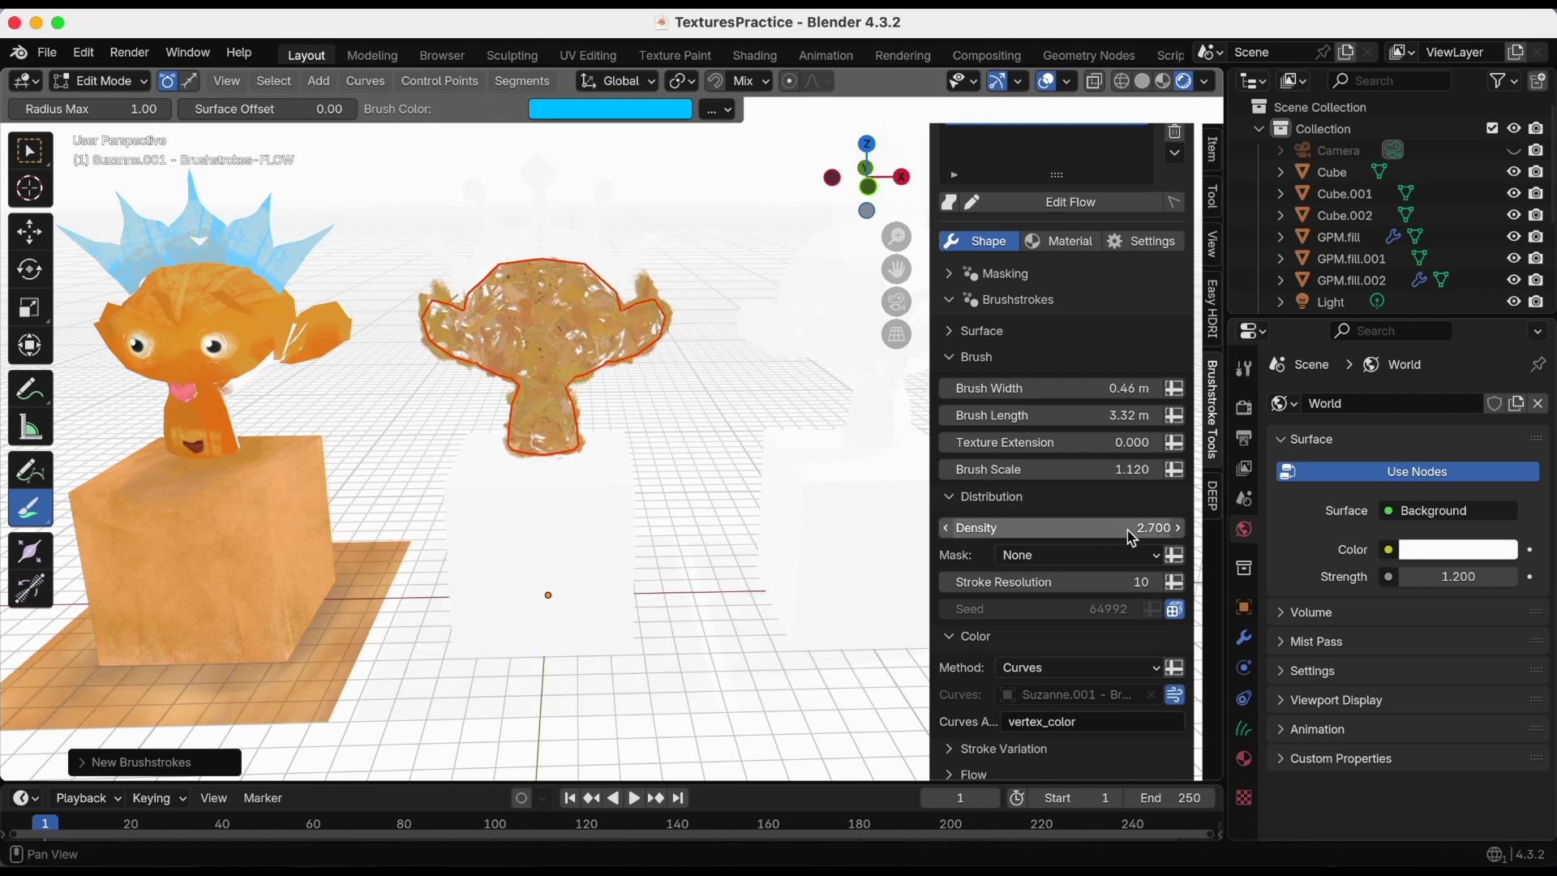
- Set the brushstrokes' surface Shrinkwrap to 0.643, leave Trim to Mesh off, and save the file
scroll(1063, 534, up, 5)
click(952, 504)
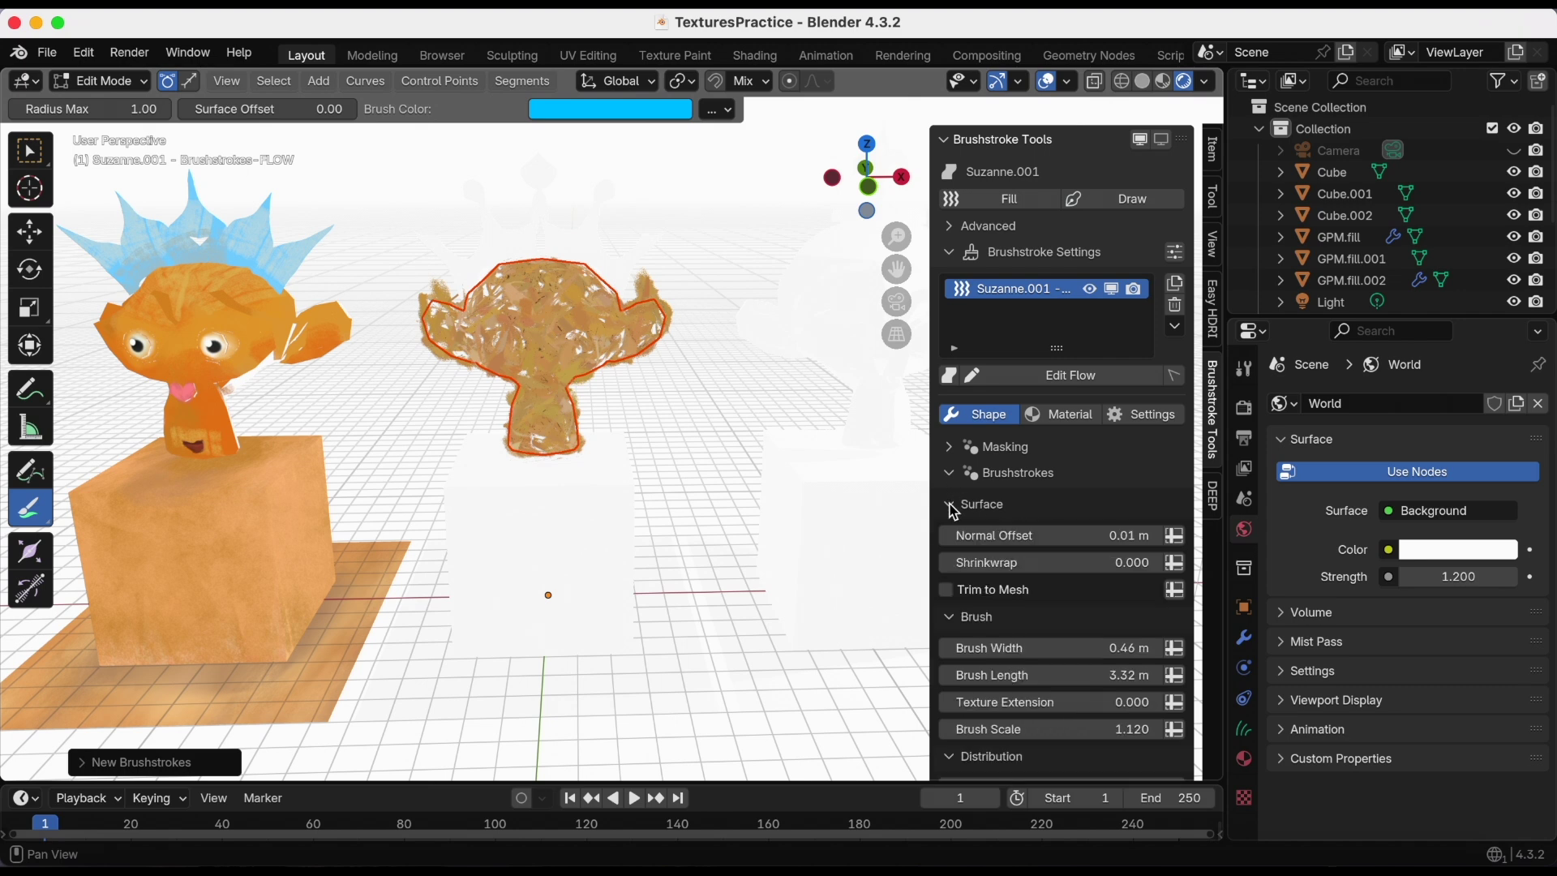
scroll(983, 518, down, 2)
click(949, 505)
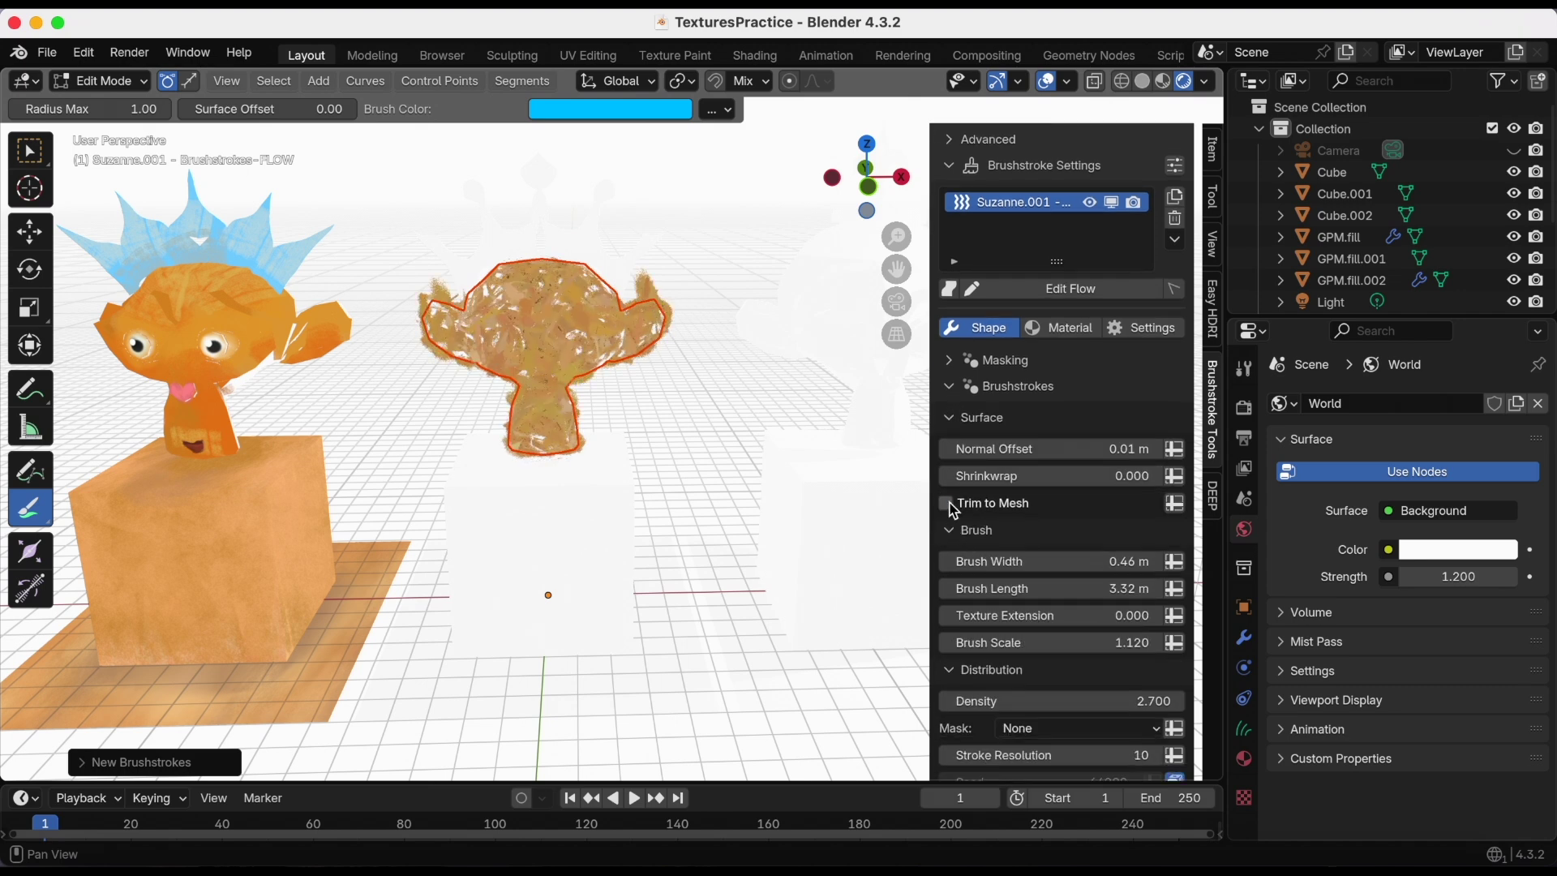
click(949, 504)
drag(1026, 483, 1253, 483)
mouse_move(649, 478)
middle_down()
mouse_move(694, 482)
mouse_move(470, 523)
mouse_move(752, 435)
mouse_move(736, 478)
middle_up()
scroll(747, 441, up, 4)
drag(1065, 481, 990, 479)
middle_drag(718, 538, 1019, 352)
key(super+s)
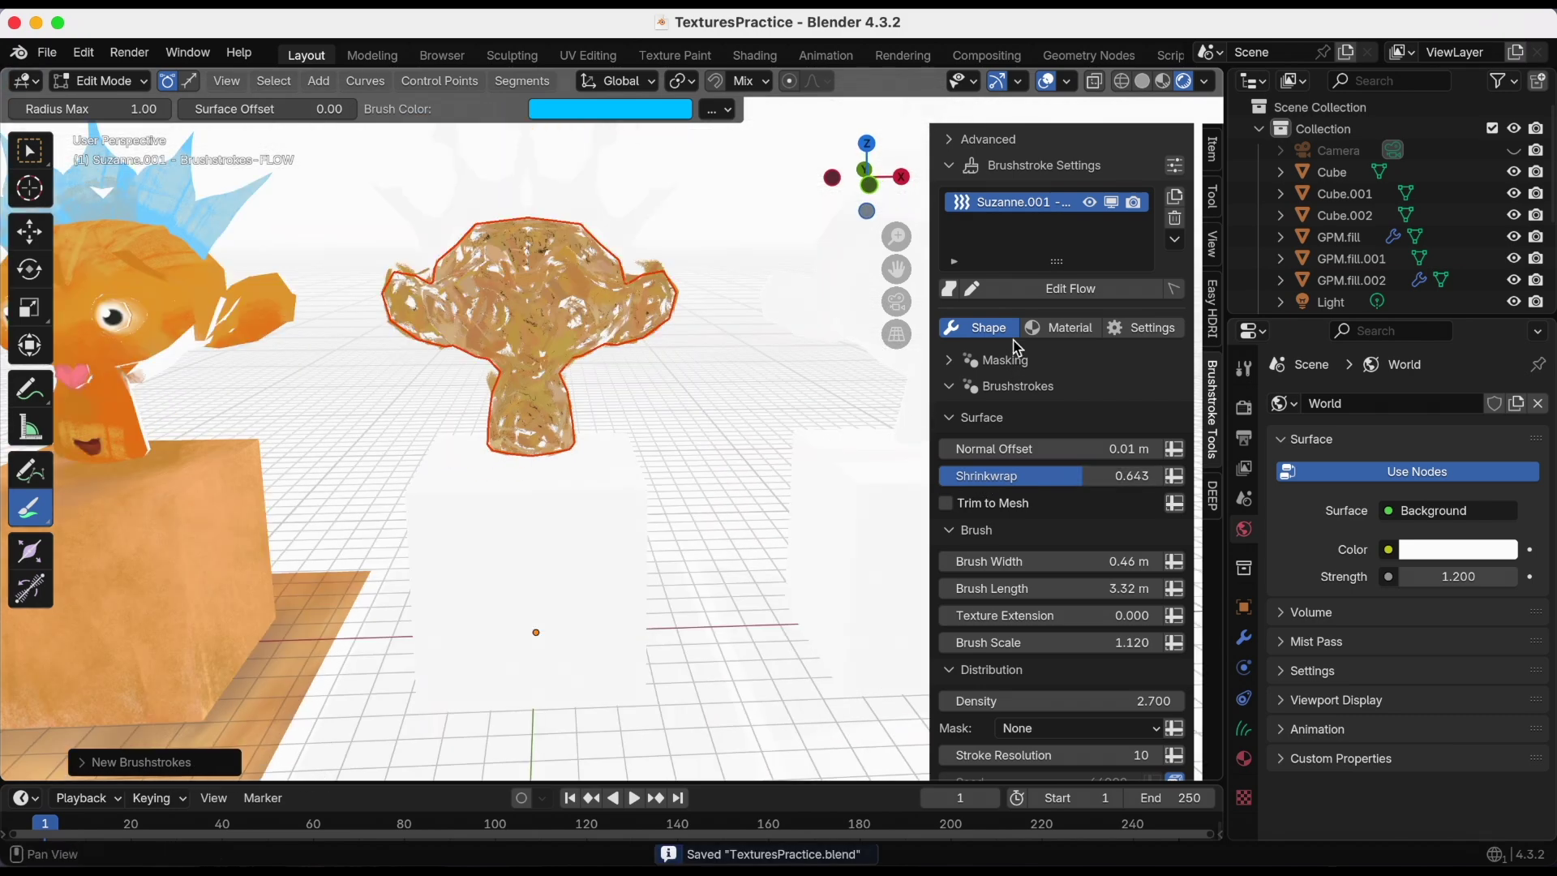
- Set SuzanneMaterial's Variation Scale to 0.4 and save the file
click(1058, 327)
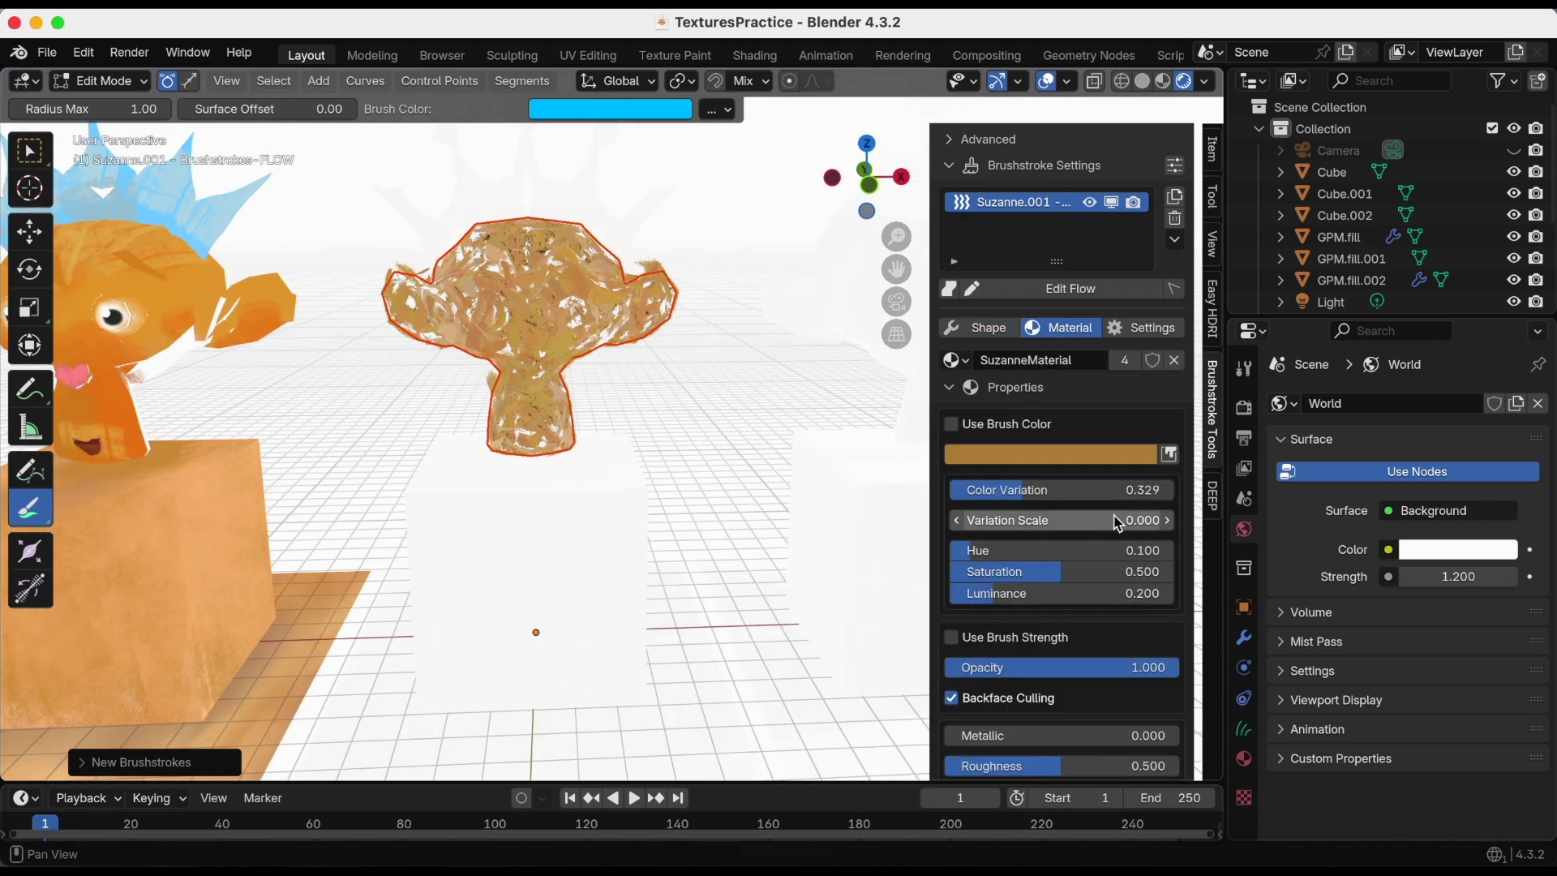
mouse_move(1011, 533)
mouse_down()
mouse_move(1091, 531)
mouse_move(1006, 528)
mouse_up()
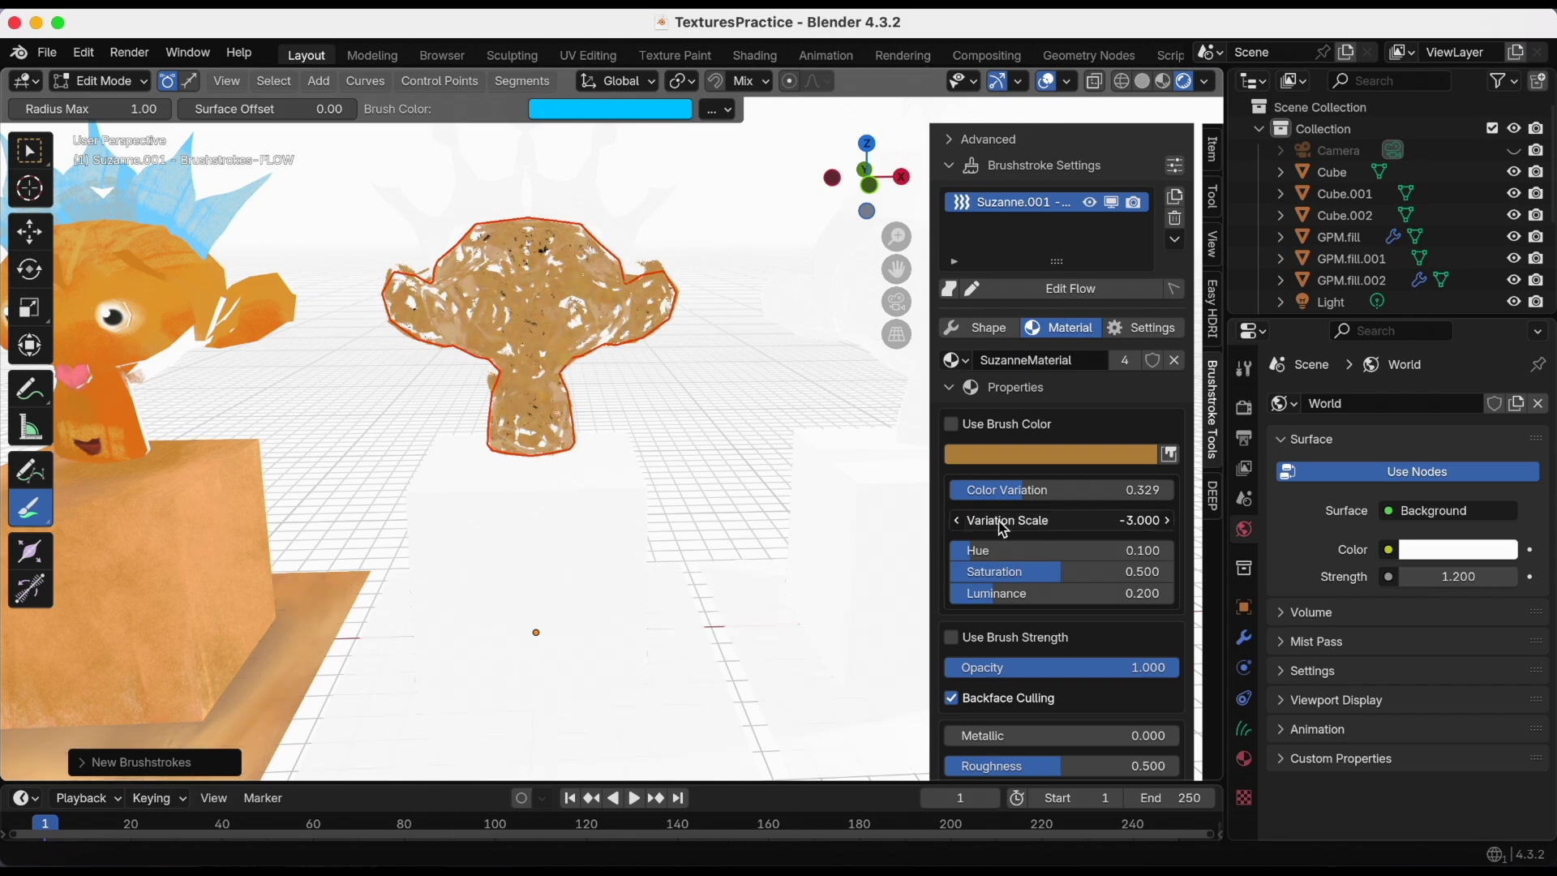
click(1045, 528)
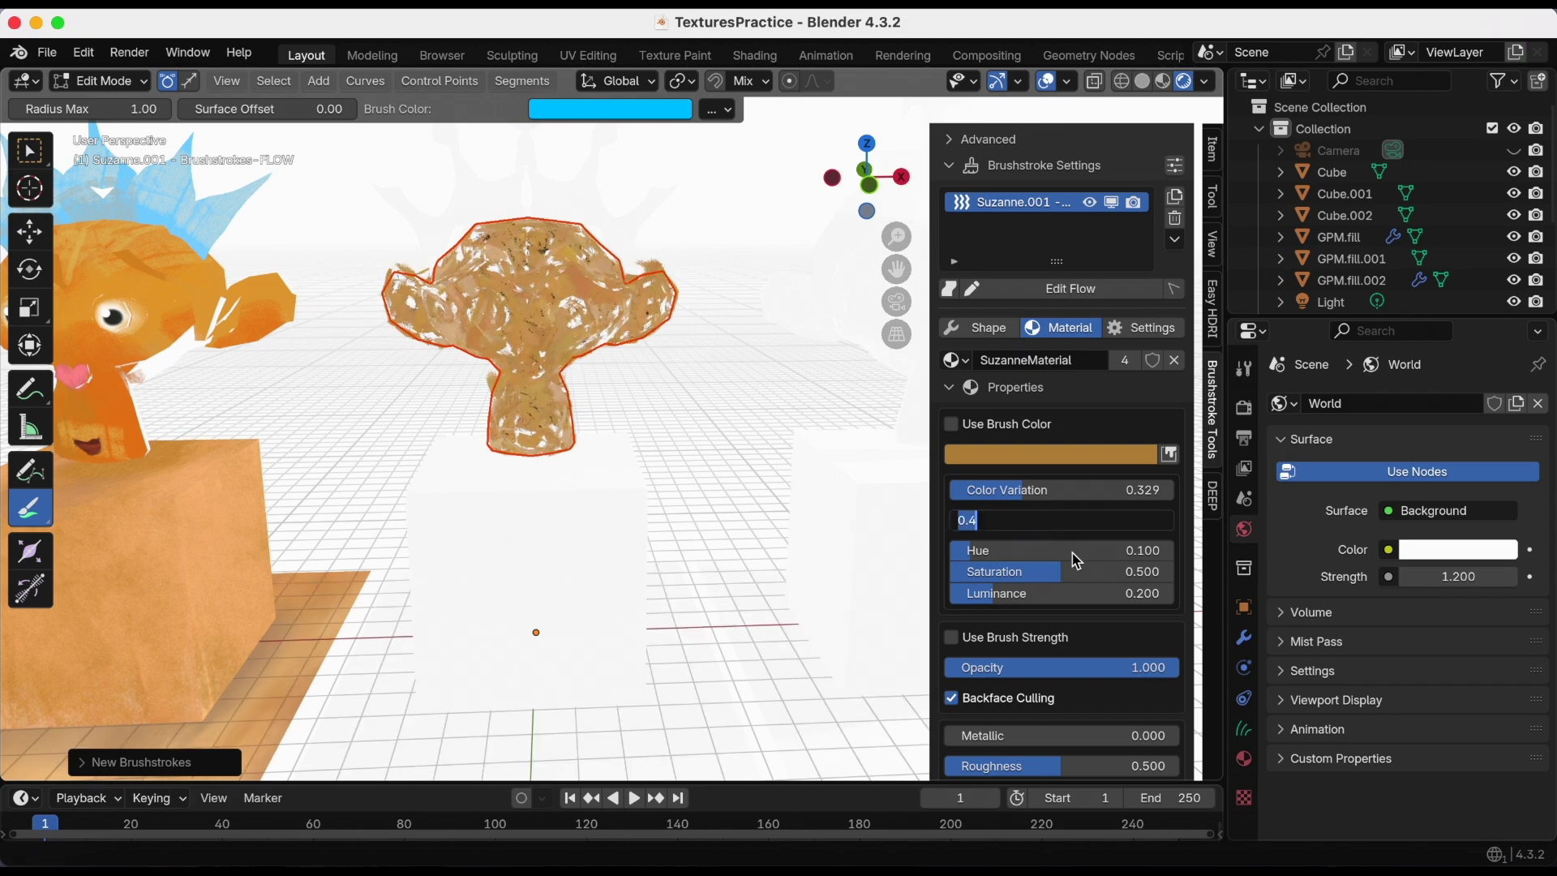
key(Return)
scroll(1063, 601, down, 15)
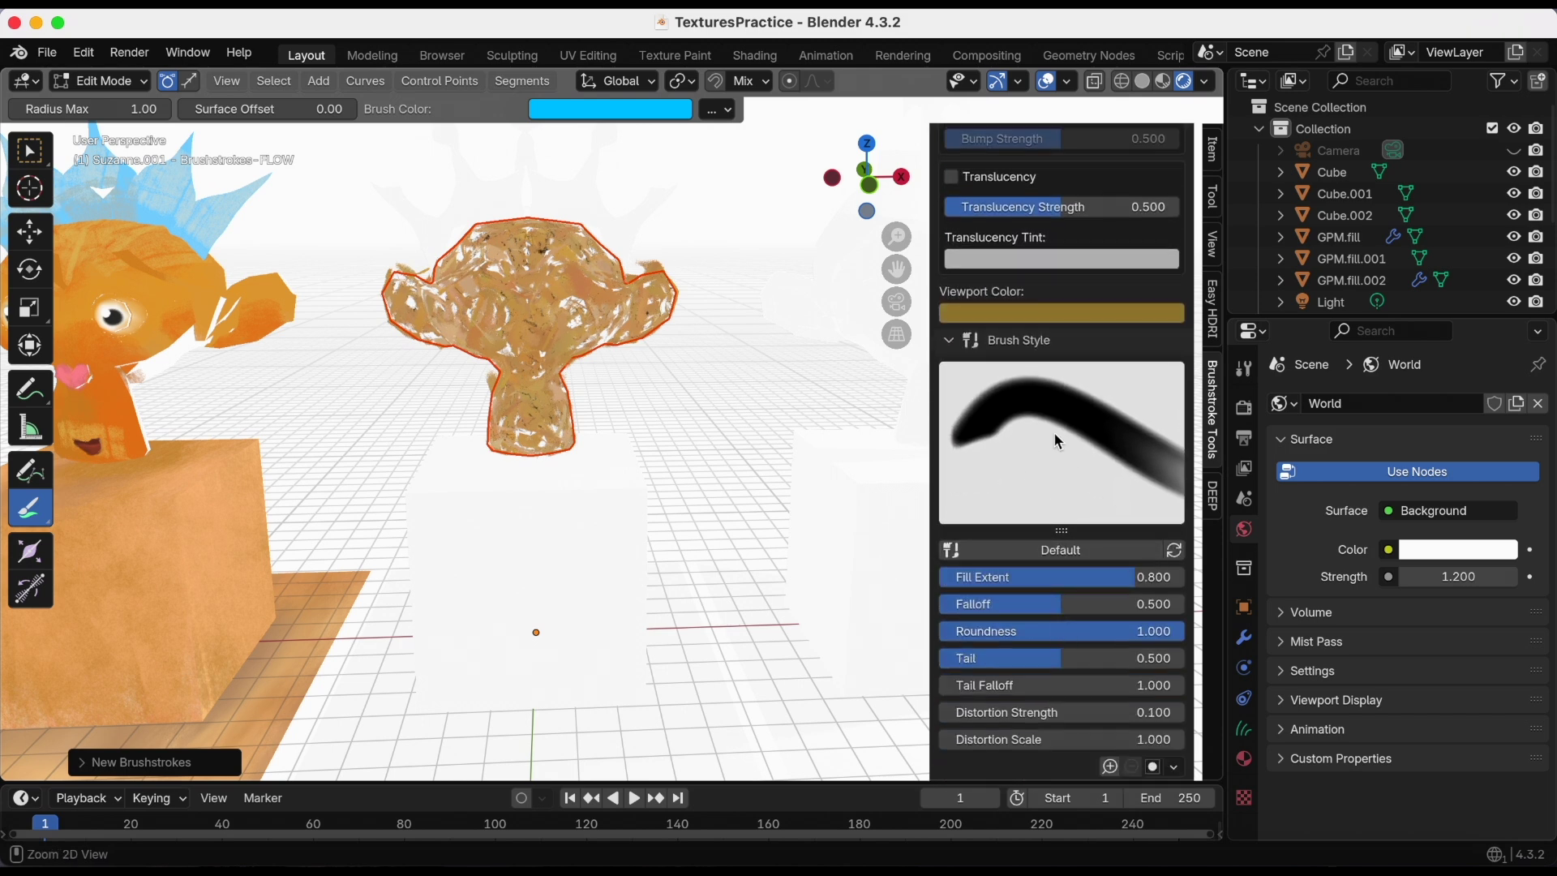
key(super+s)
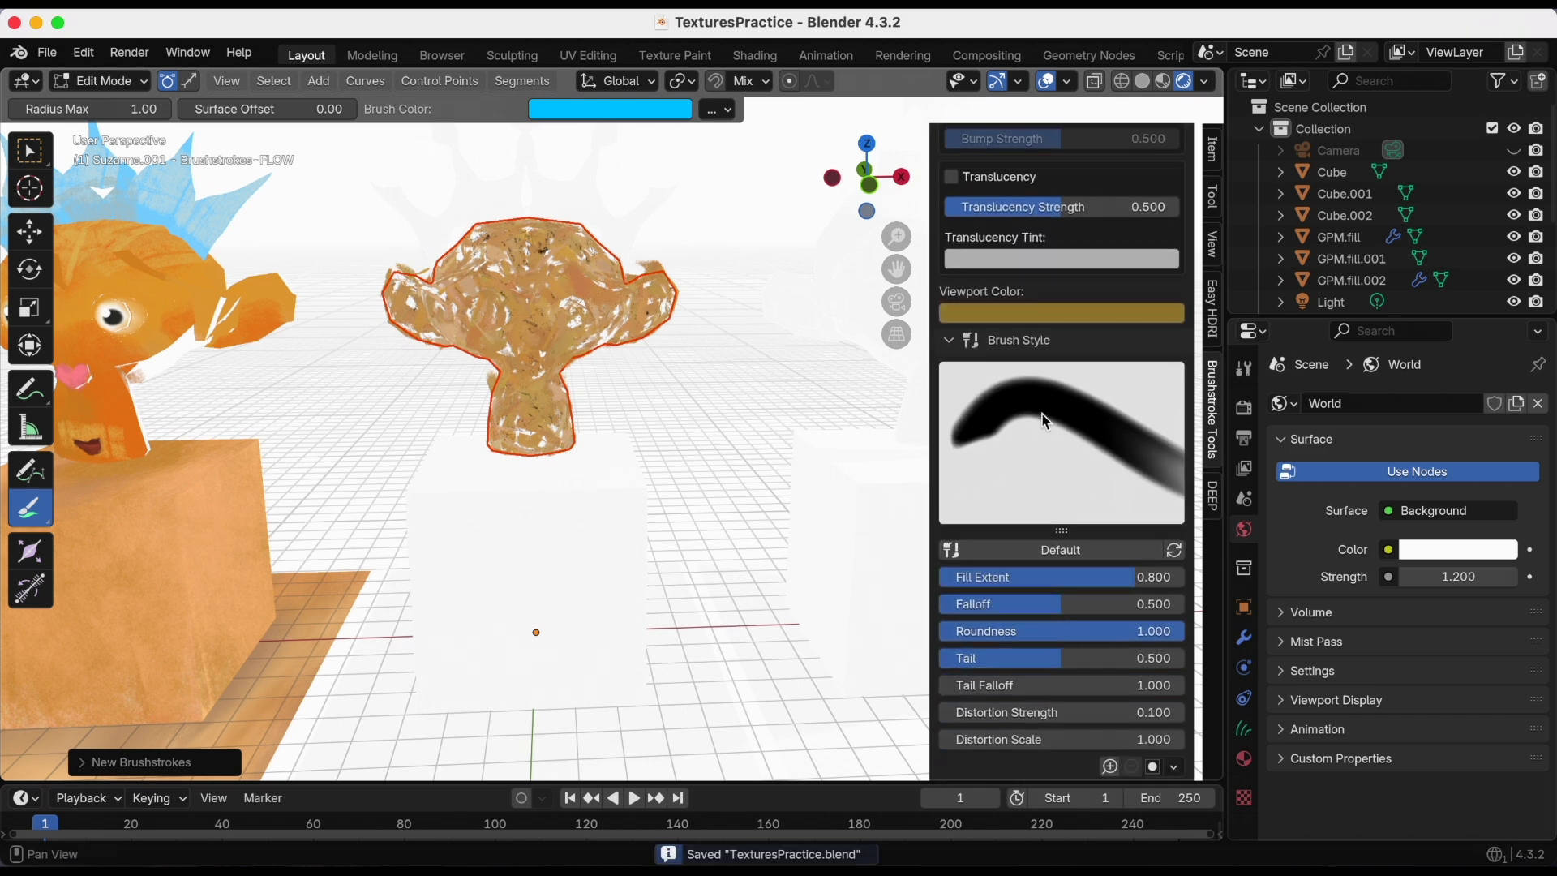
- Try the Oil Paint Dry (Loaded) brush style on the second monkey head's brushstrokes
click(1046, 557)
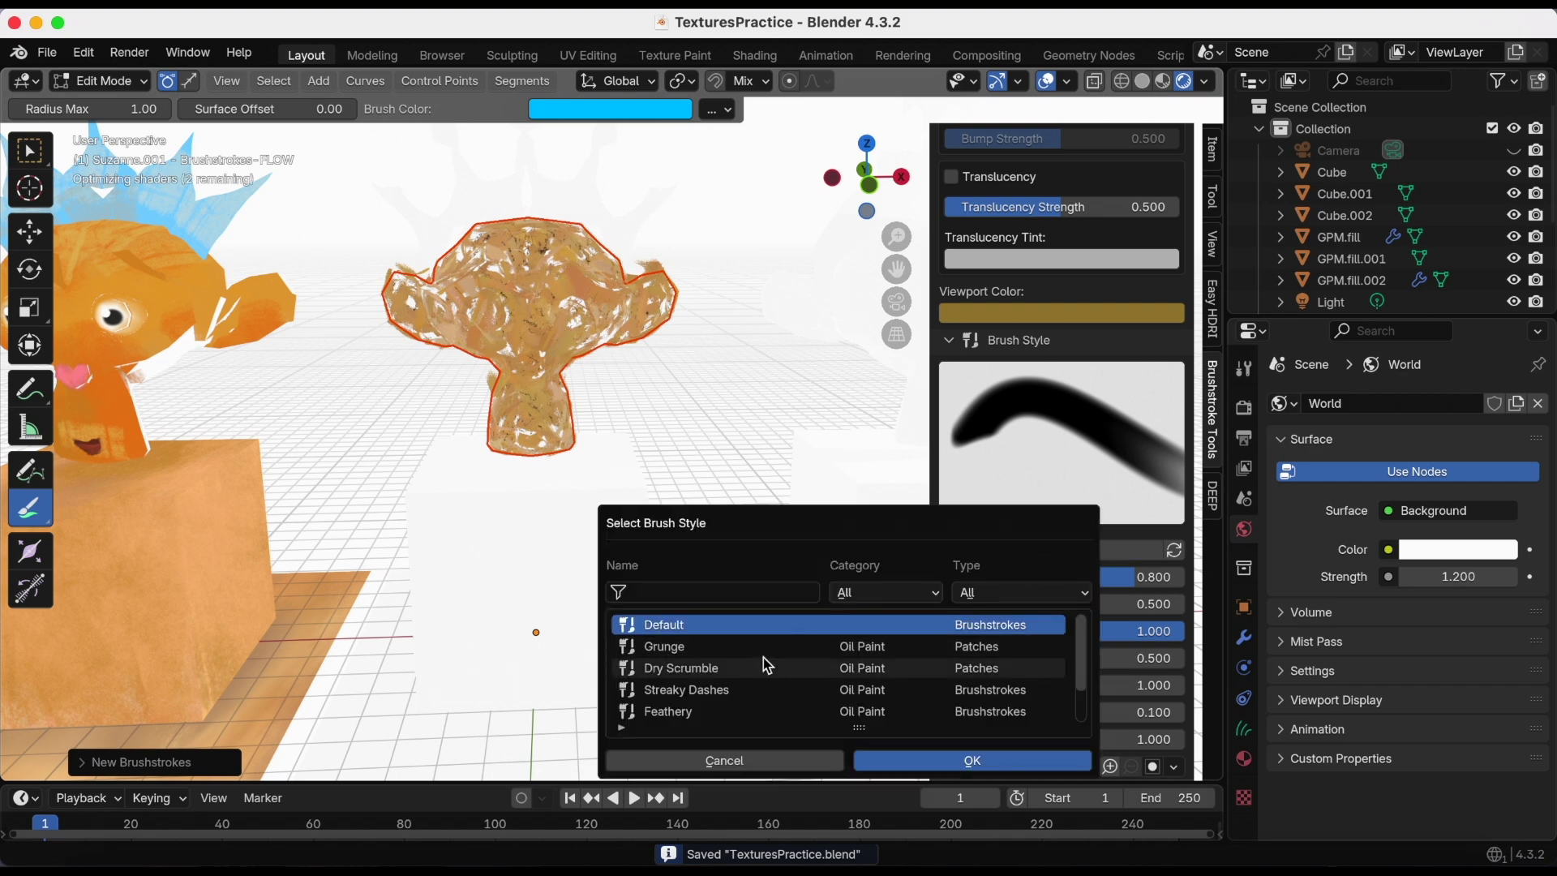
scroll(767, 659, down, 2)
scroll(774, 660, up, 1)
scroll(761, 679, up, 1)
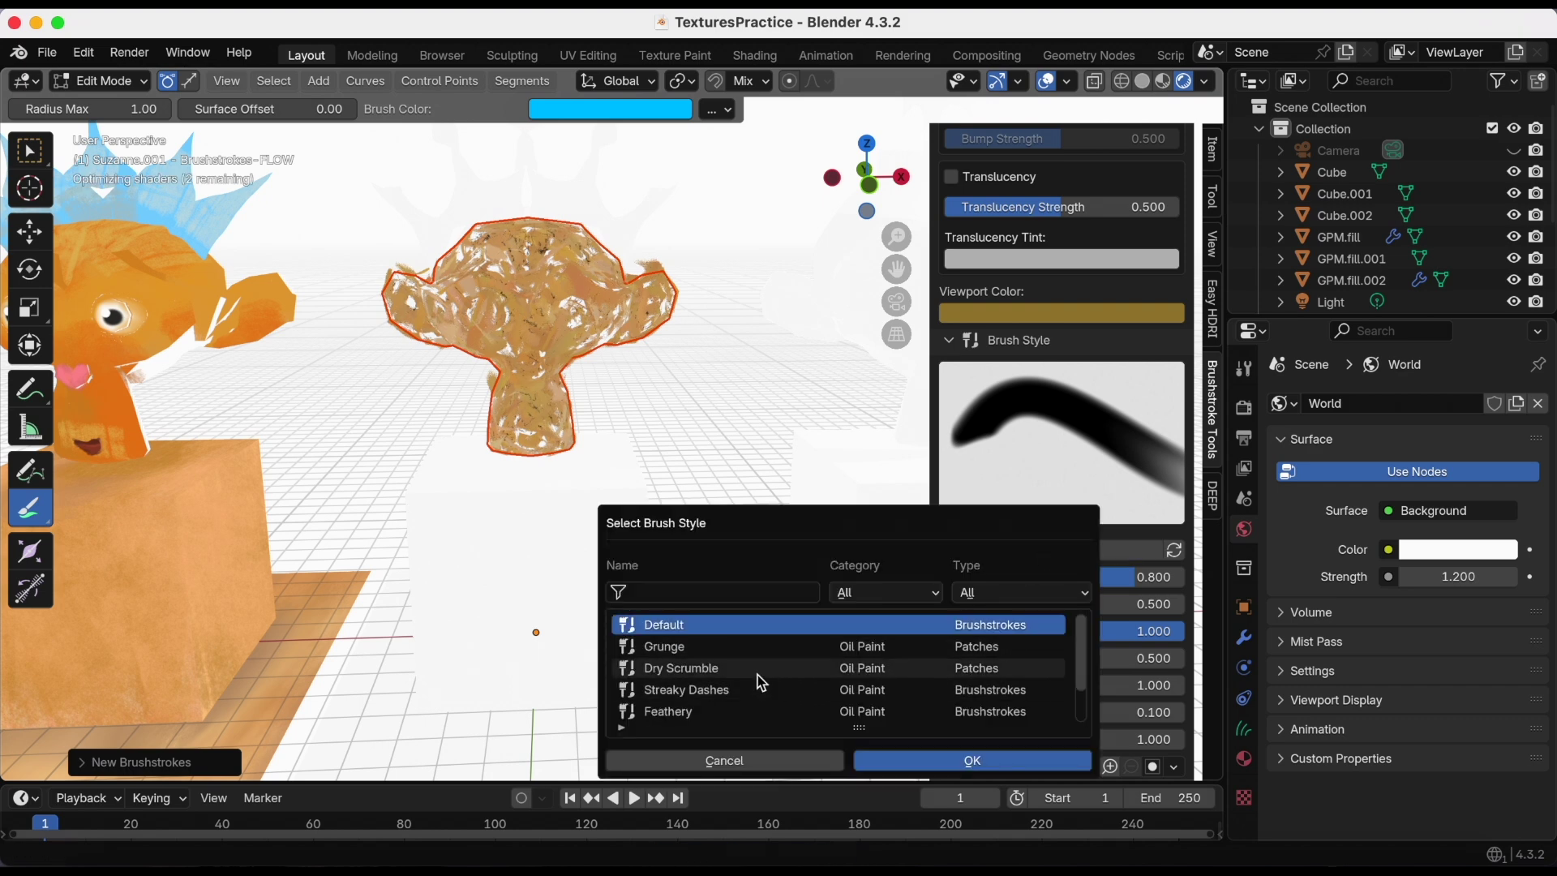
scroll(771, 697, down, 1)
click(780, 711)
scroll(759, 704, down, 1)
click(752, 712)
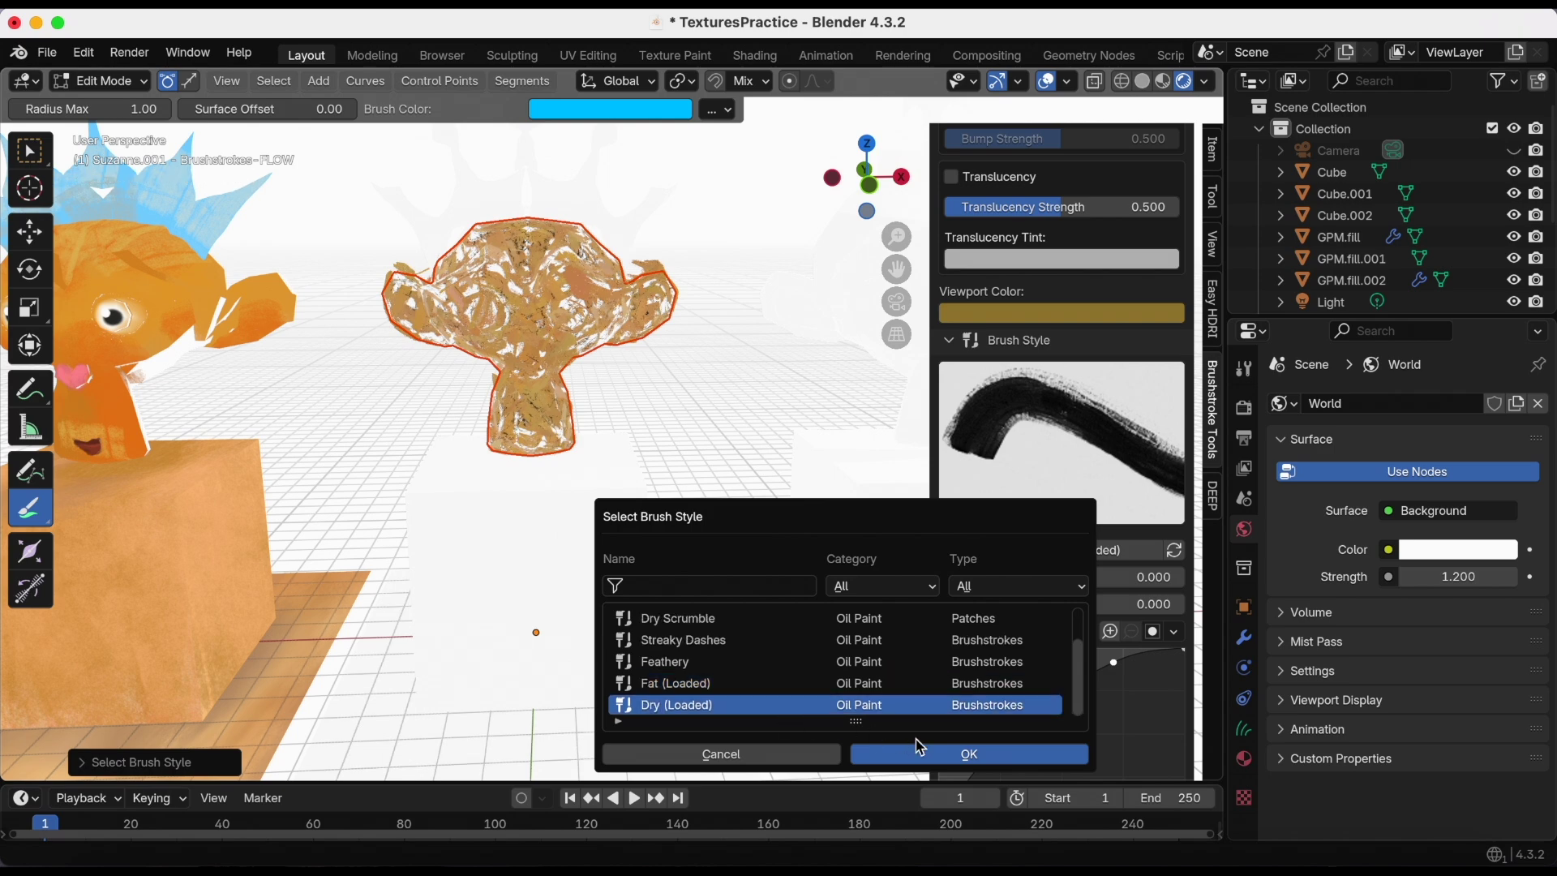
click(922, 752)
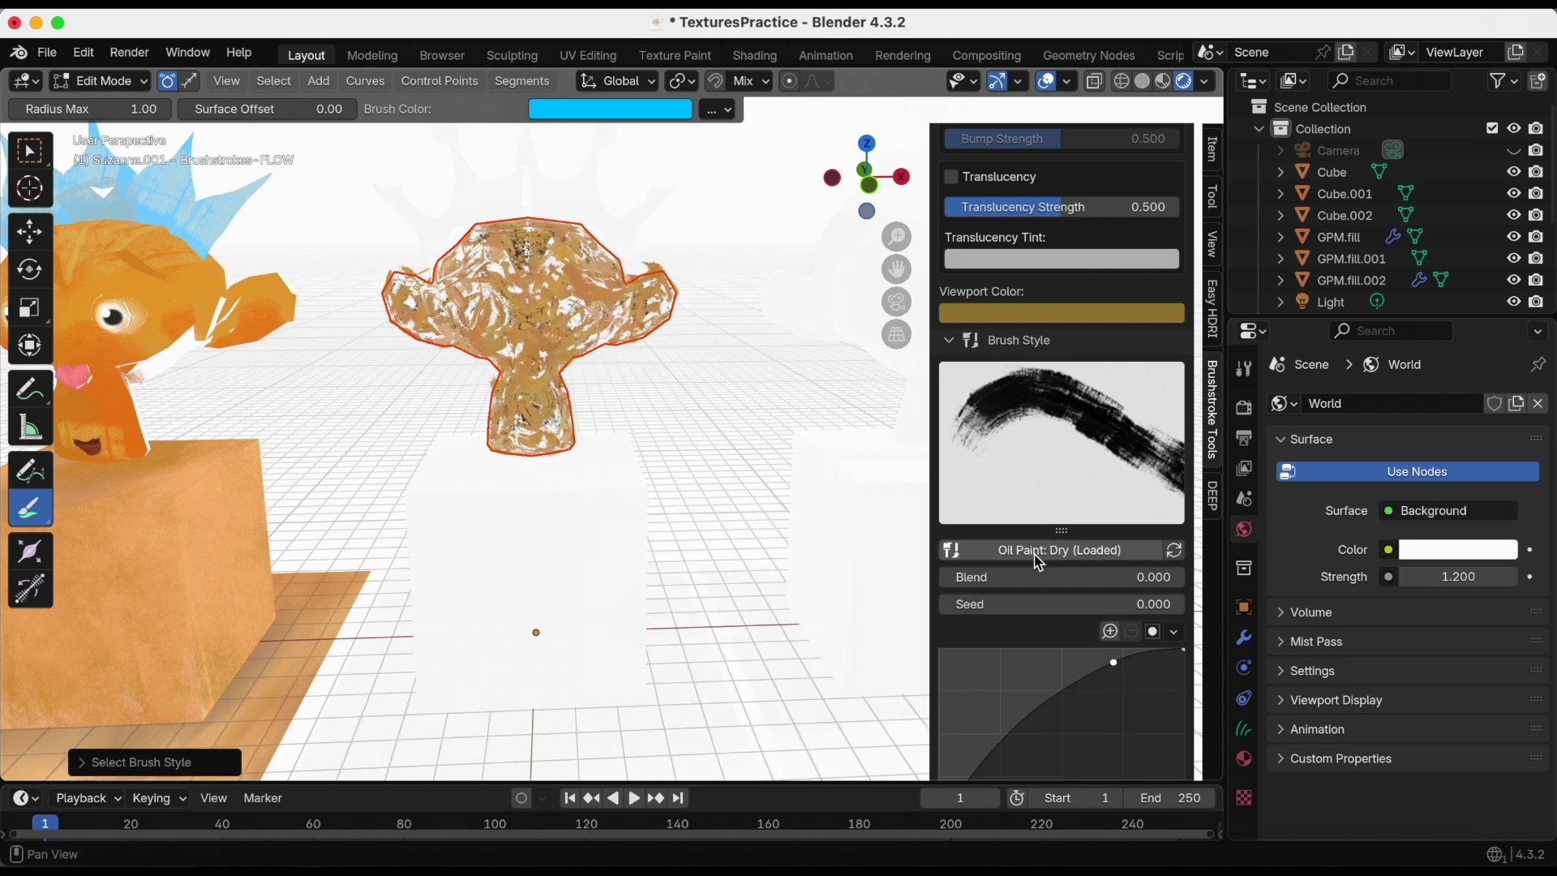
- Switch the brushstroke material's brush style back to Default
click(981, 550)
scroll(891, 620, up, 2)
click(720, 634)
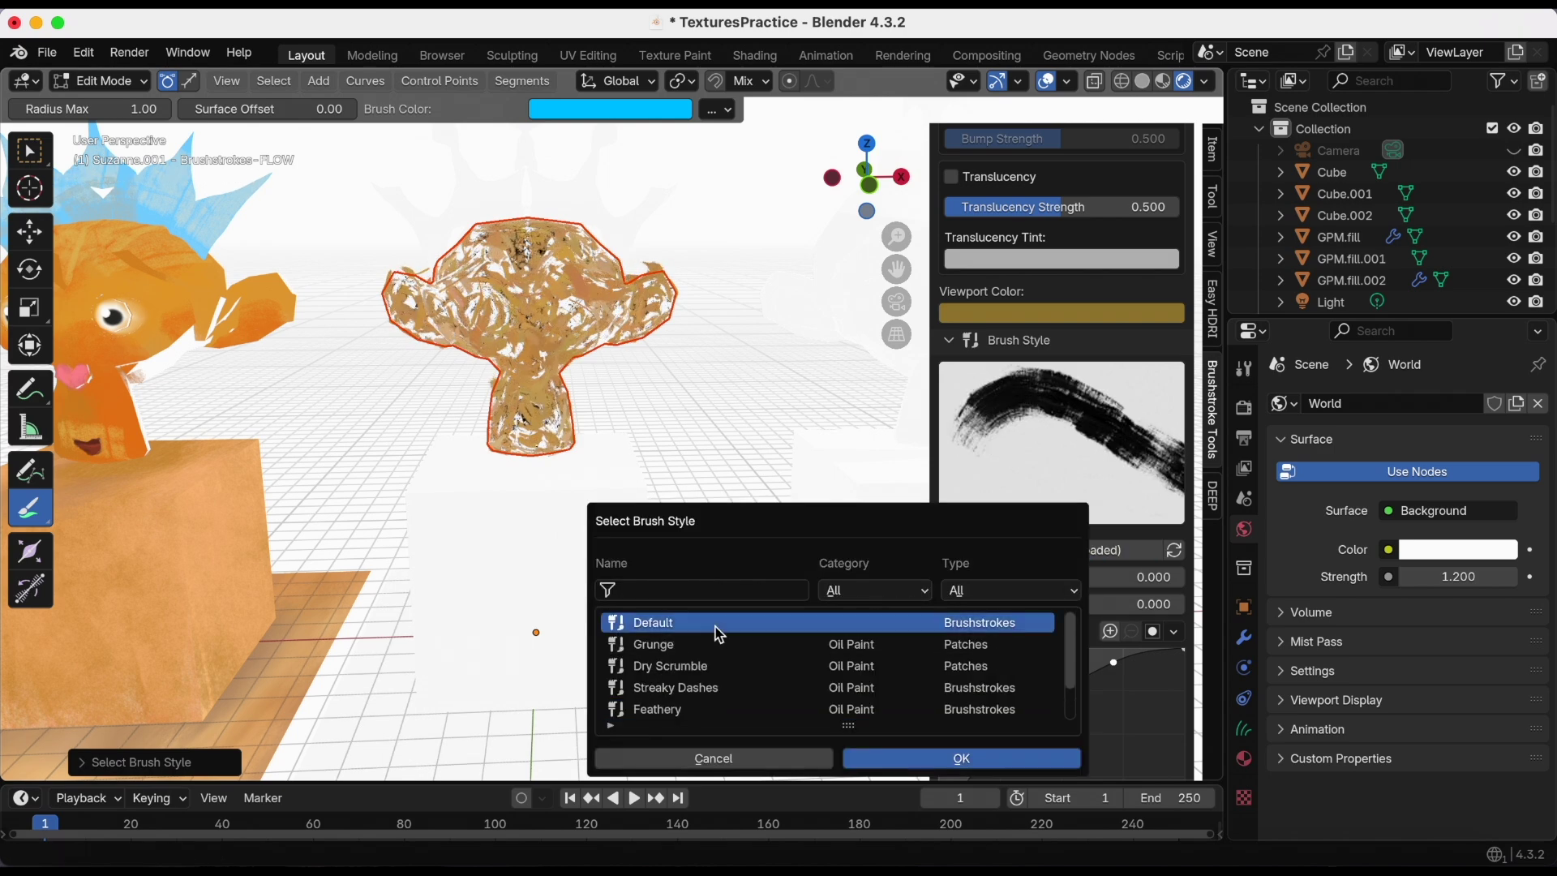
click(979, 760)
- Examine the Default brush style's stroke parameters and profile curve, then collapse the Brush Style settings
scroll(743, 525, down, 3)
scroll(1016, 603, down, 1)
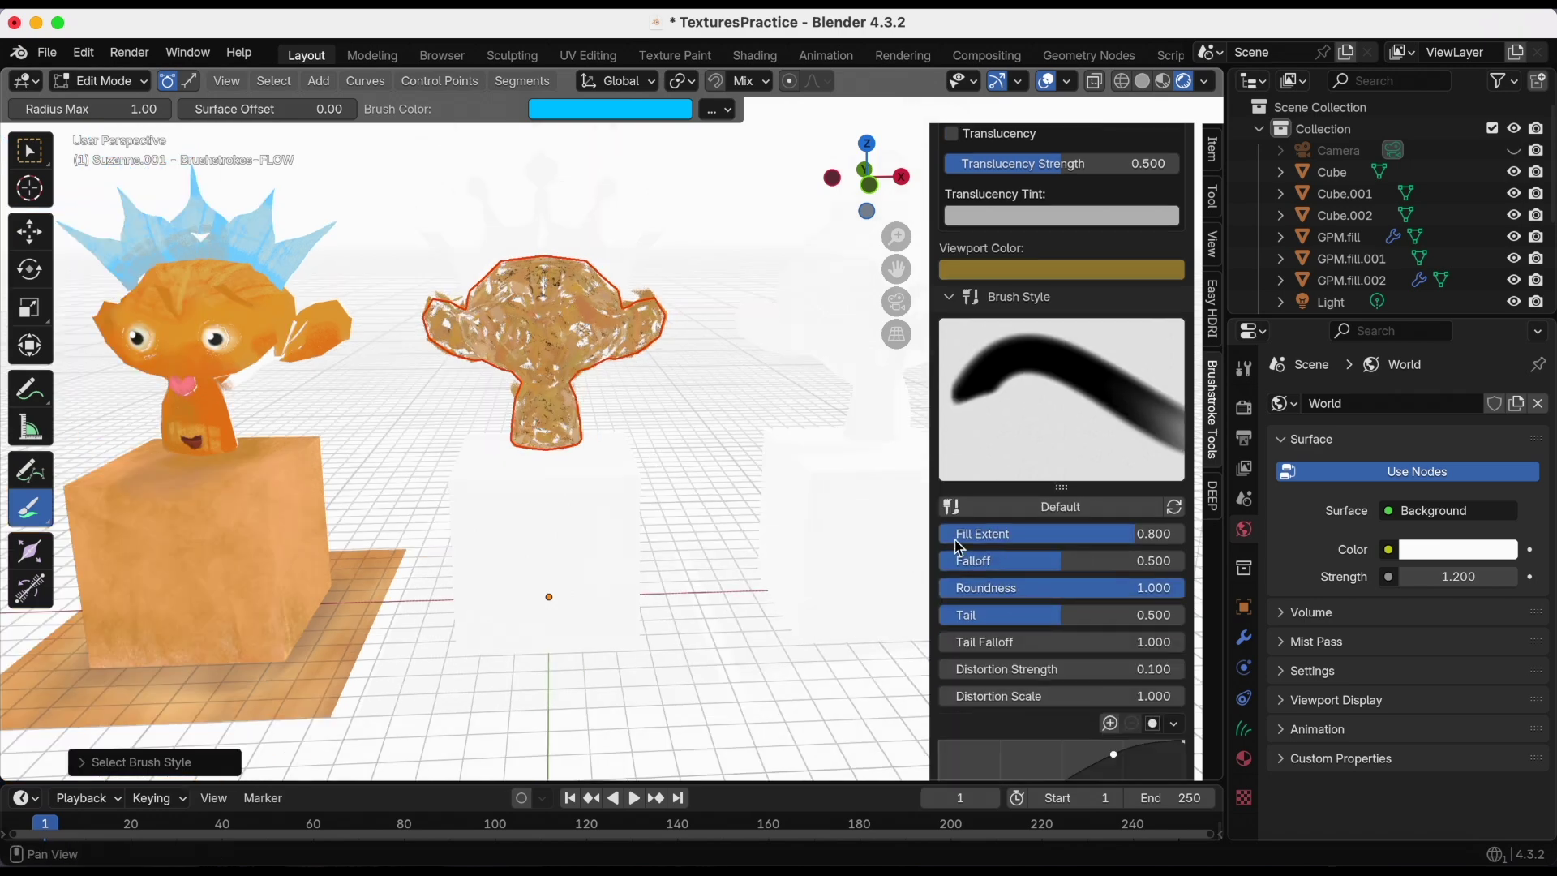
scroll(1054, 556, down, 2)
scroll(1054, 556, up, 2)
scroll(1048, 558, down, 5)
scroll(1047, 558, down, 2)
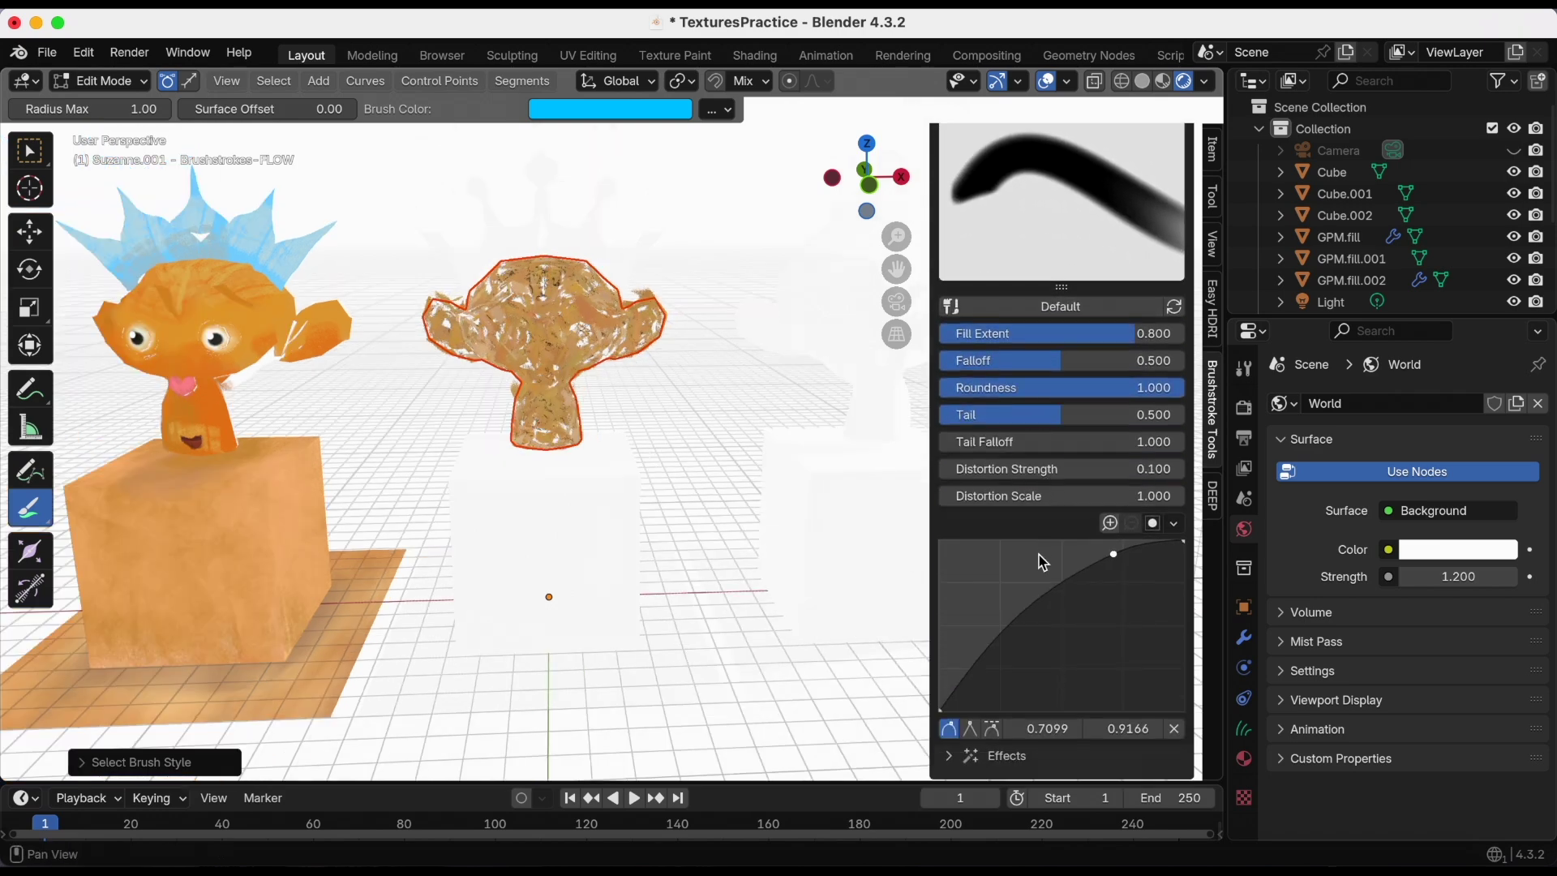
scroll(1022, 527, up, 6)
click(953, 319)
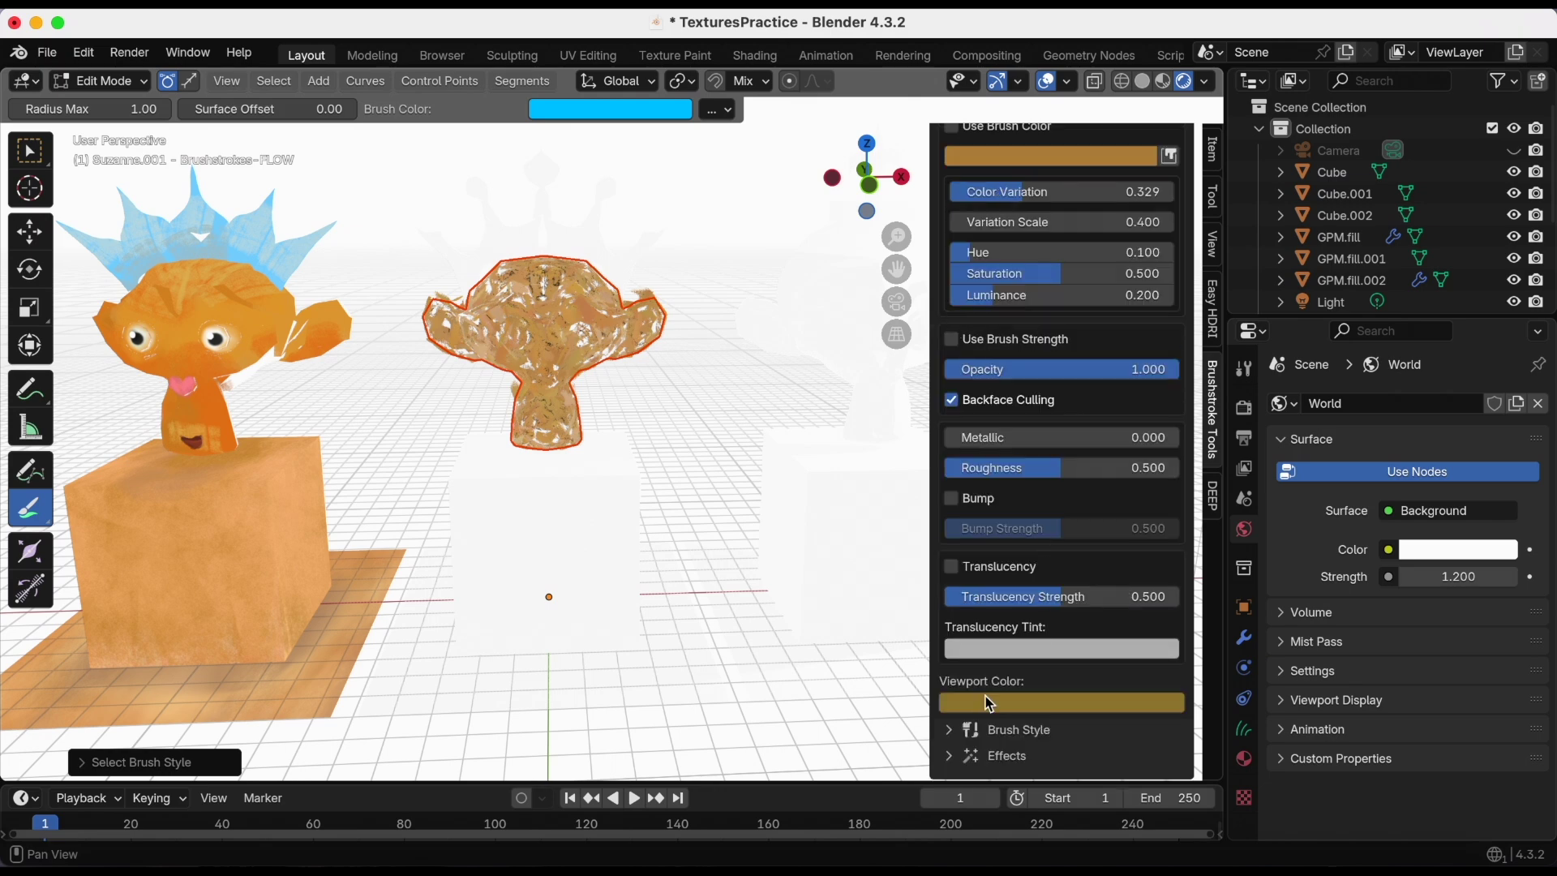
- Preview the Crayon, Canvas, Rake and Fade effects one at a time on the second monkey head's brushstrokes
click(949, 756)
scroll(1014, 730, down, 3)
scroll(683, 538, up, 4)
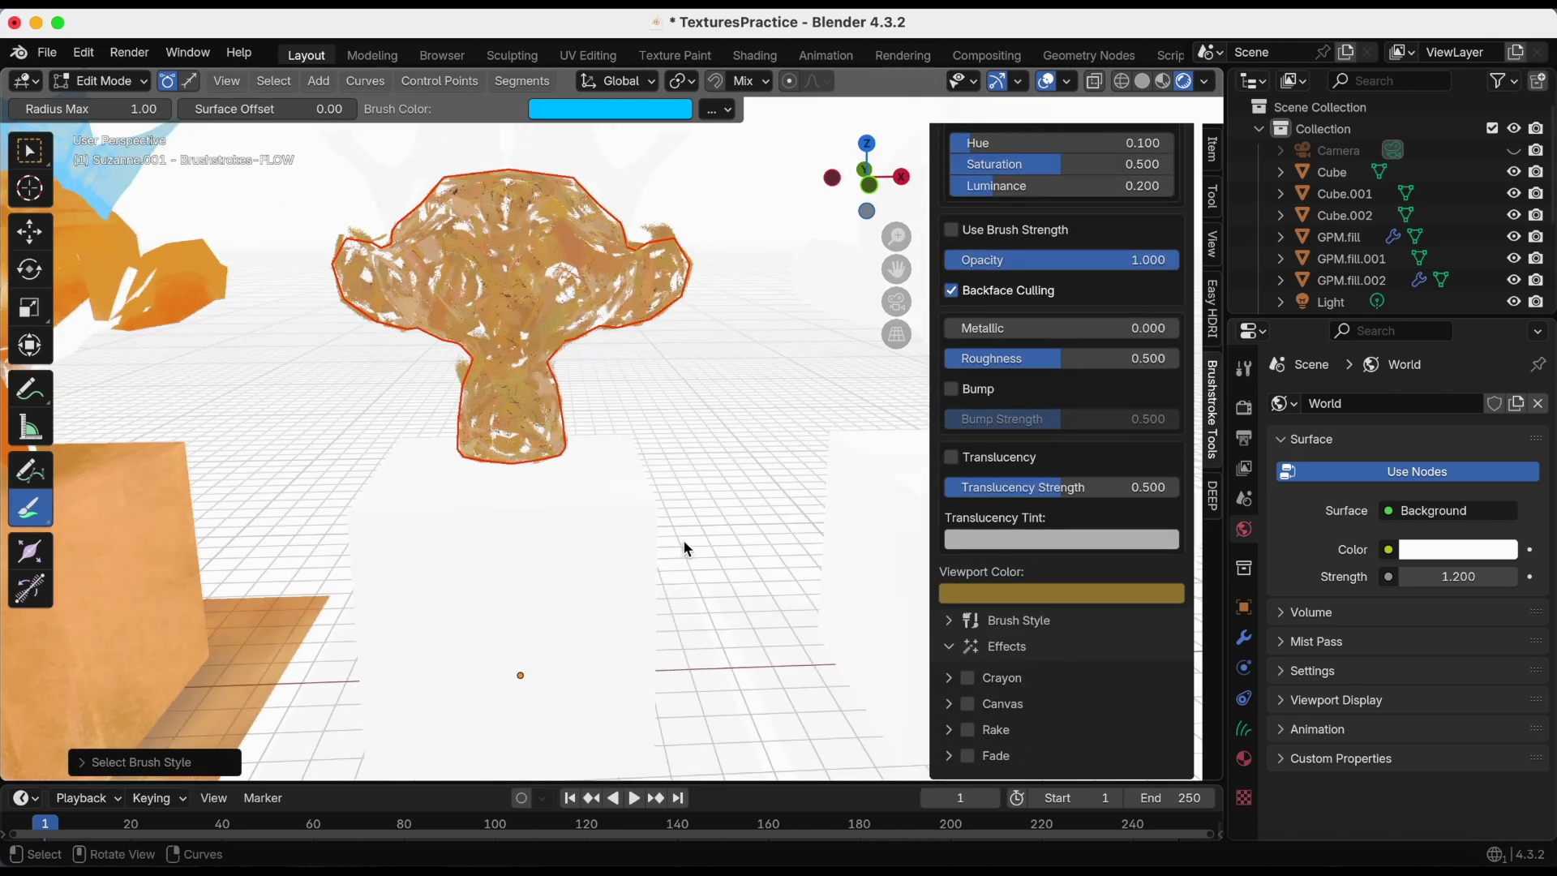
drag(897, 269, 913, 359)
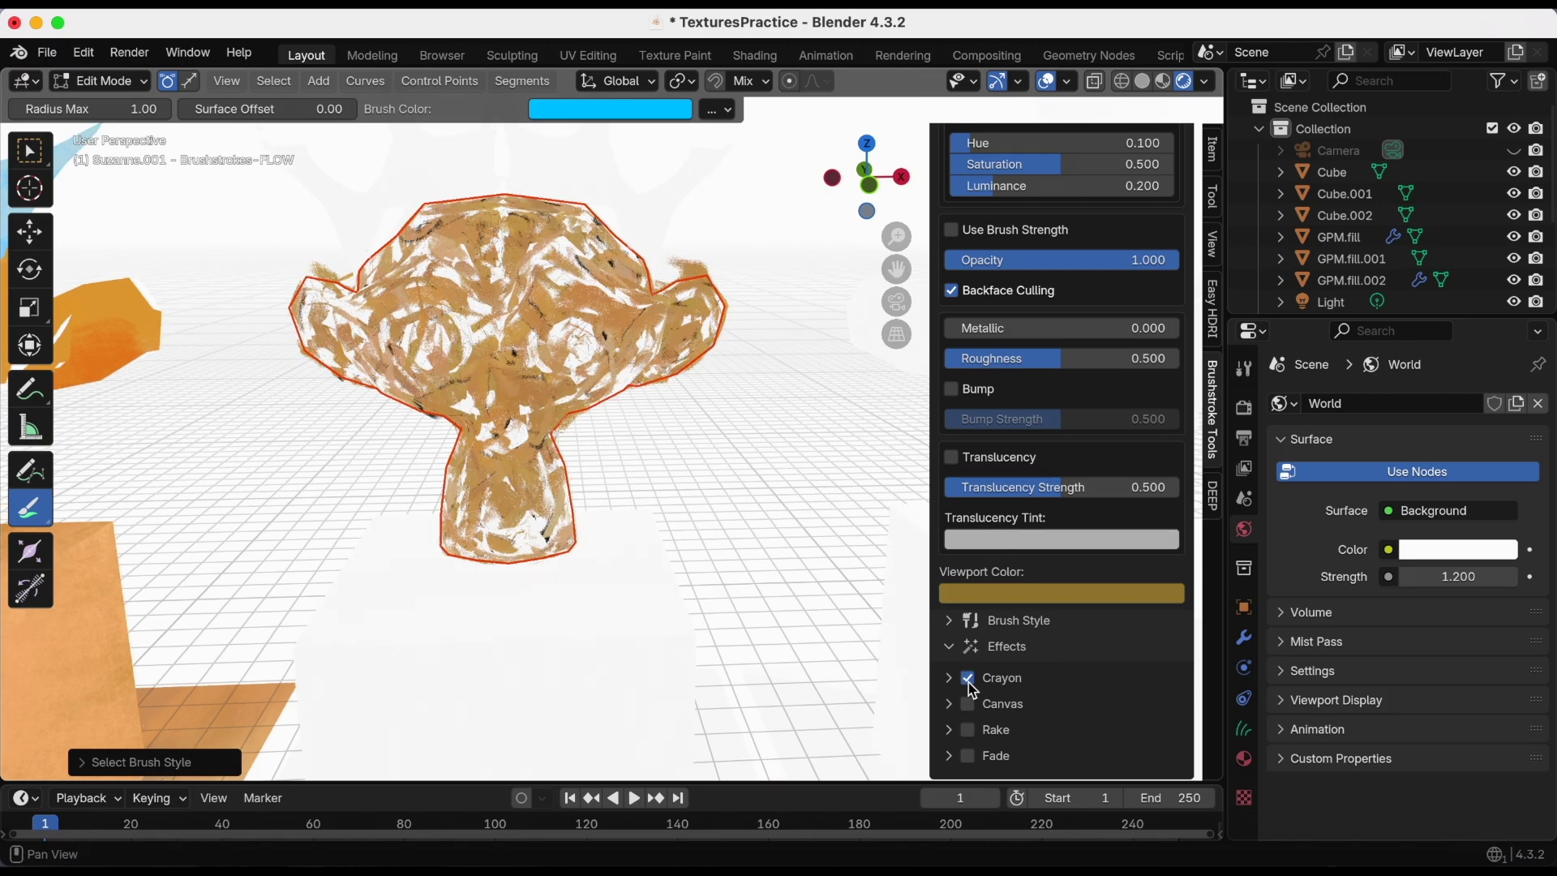
click(968, 704)
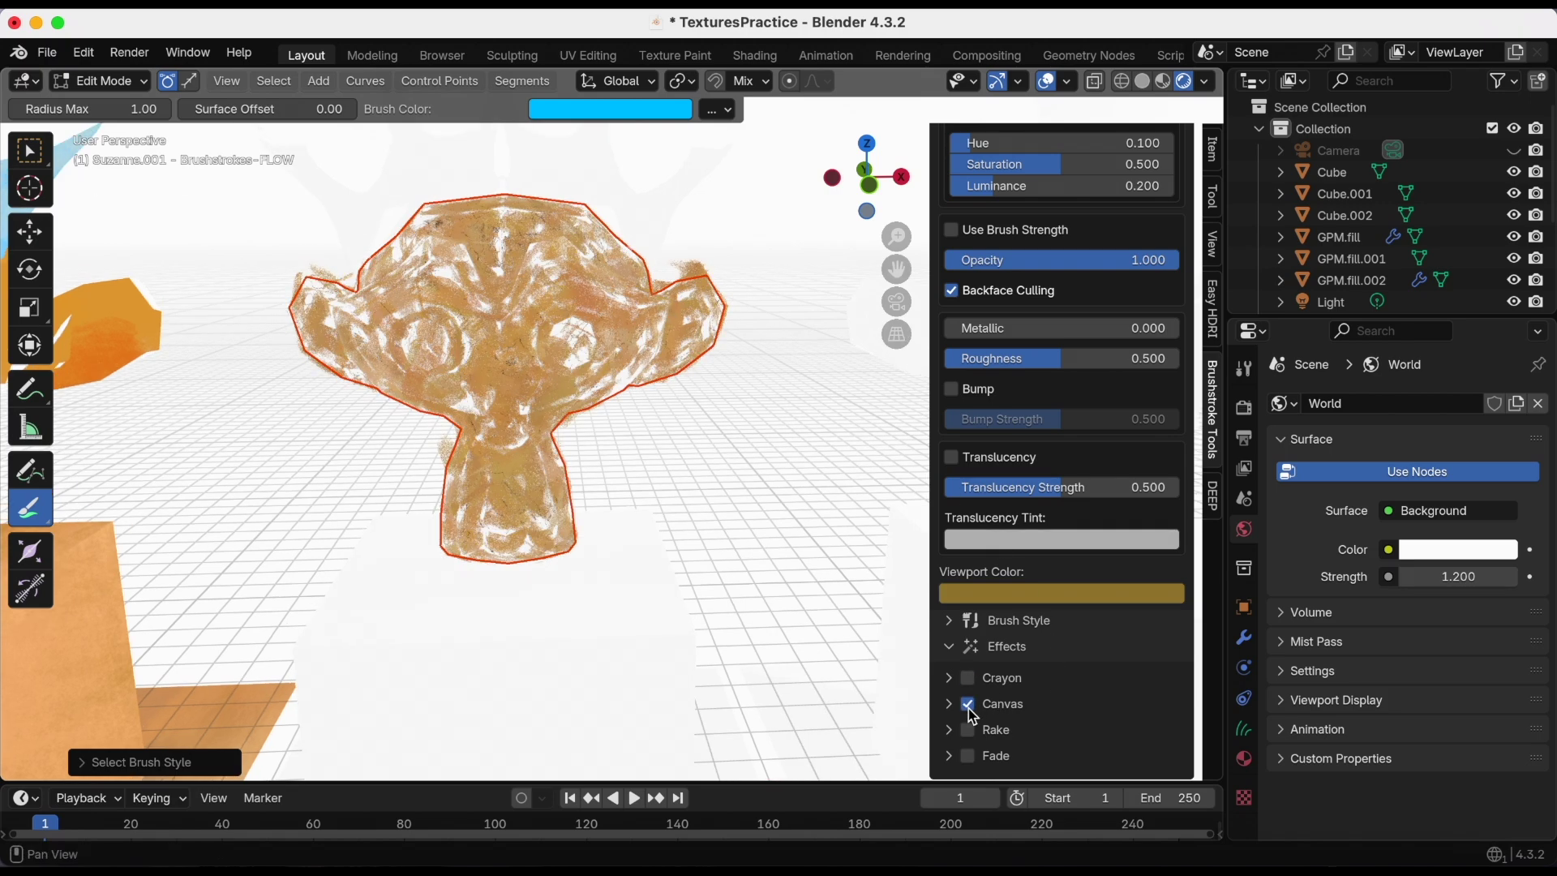
click(968, 705)
click(969, 732)
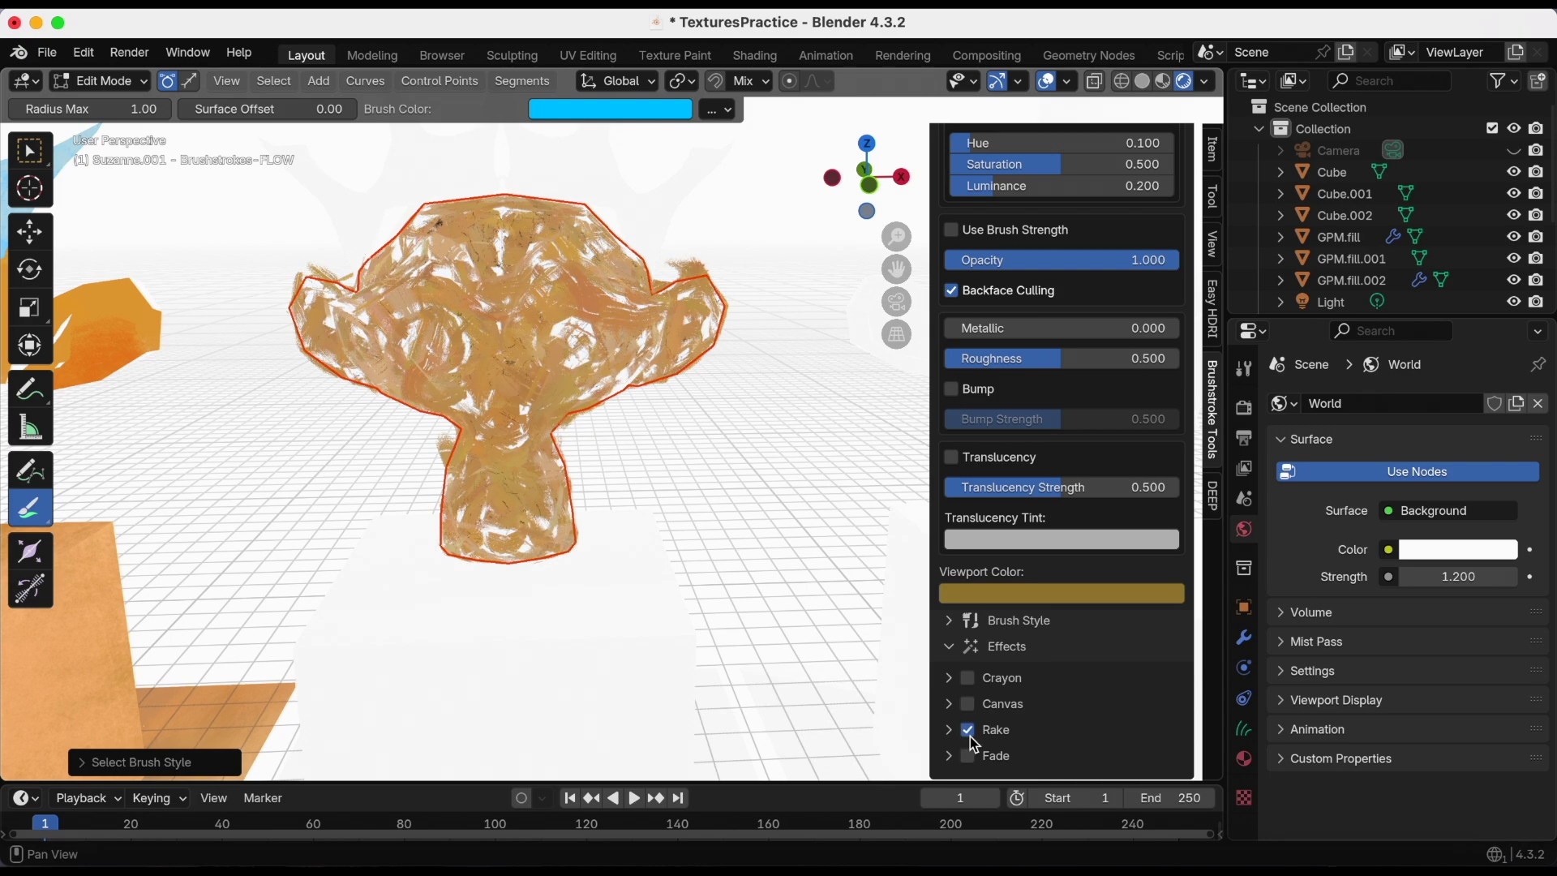
click(970, 733)
click(970, 758)
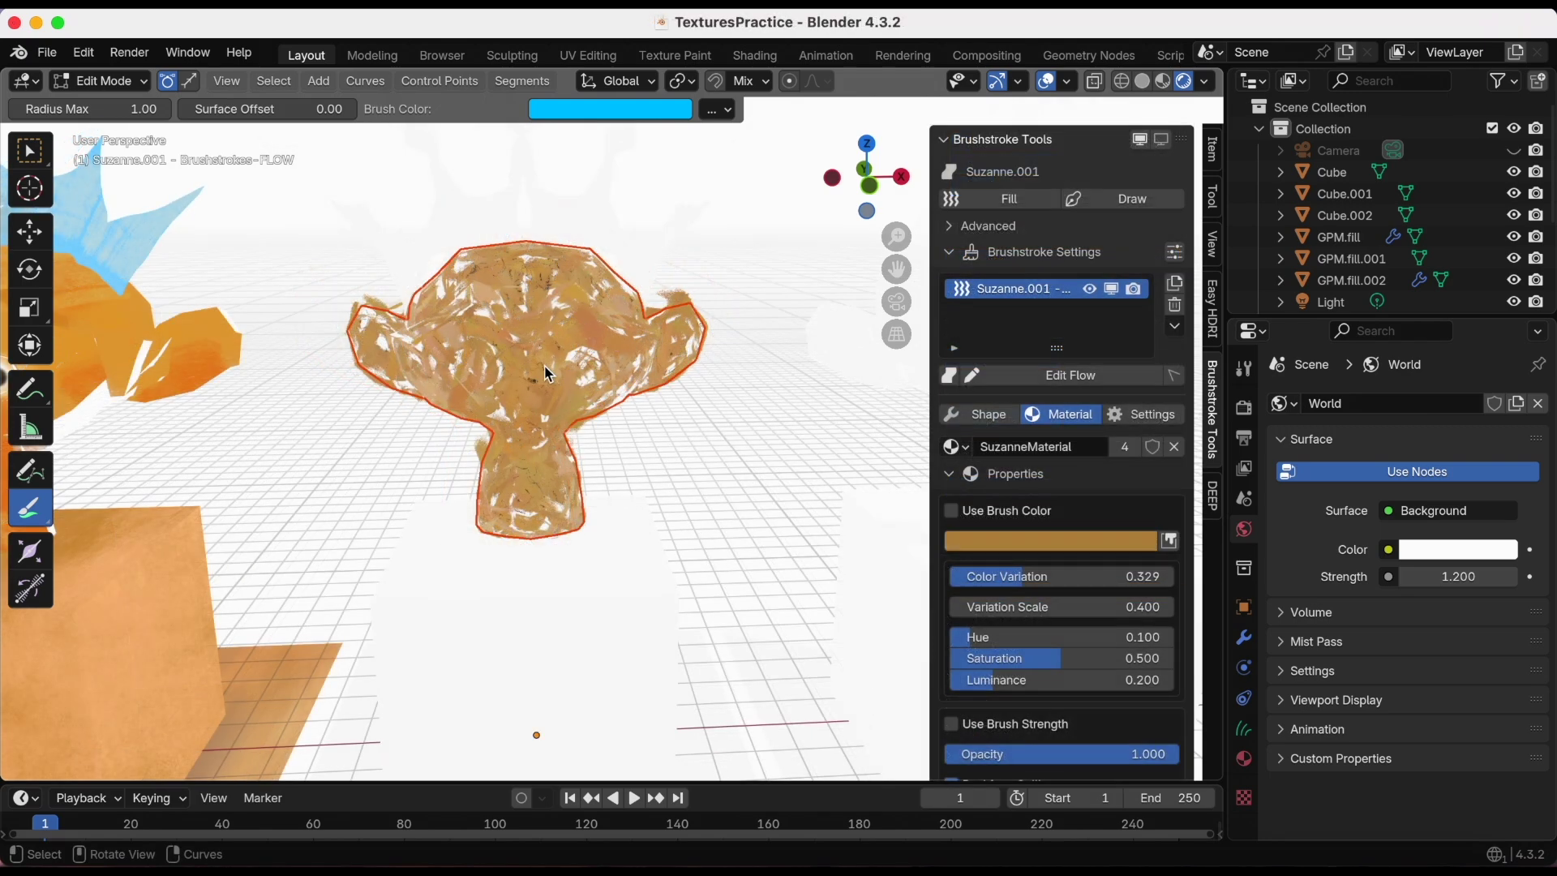
- Try drawing a flow guide stroke above the second monkey head and undo it
mouse_move(577, 368)
middle_down()
mouse_move(576, 338)
mouse_move(578, 360)
middle_up()
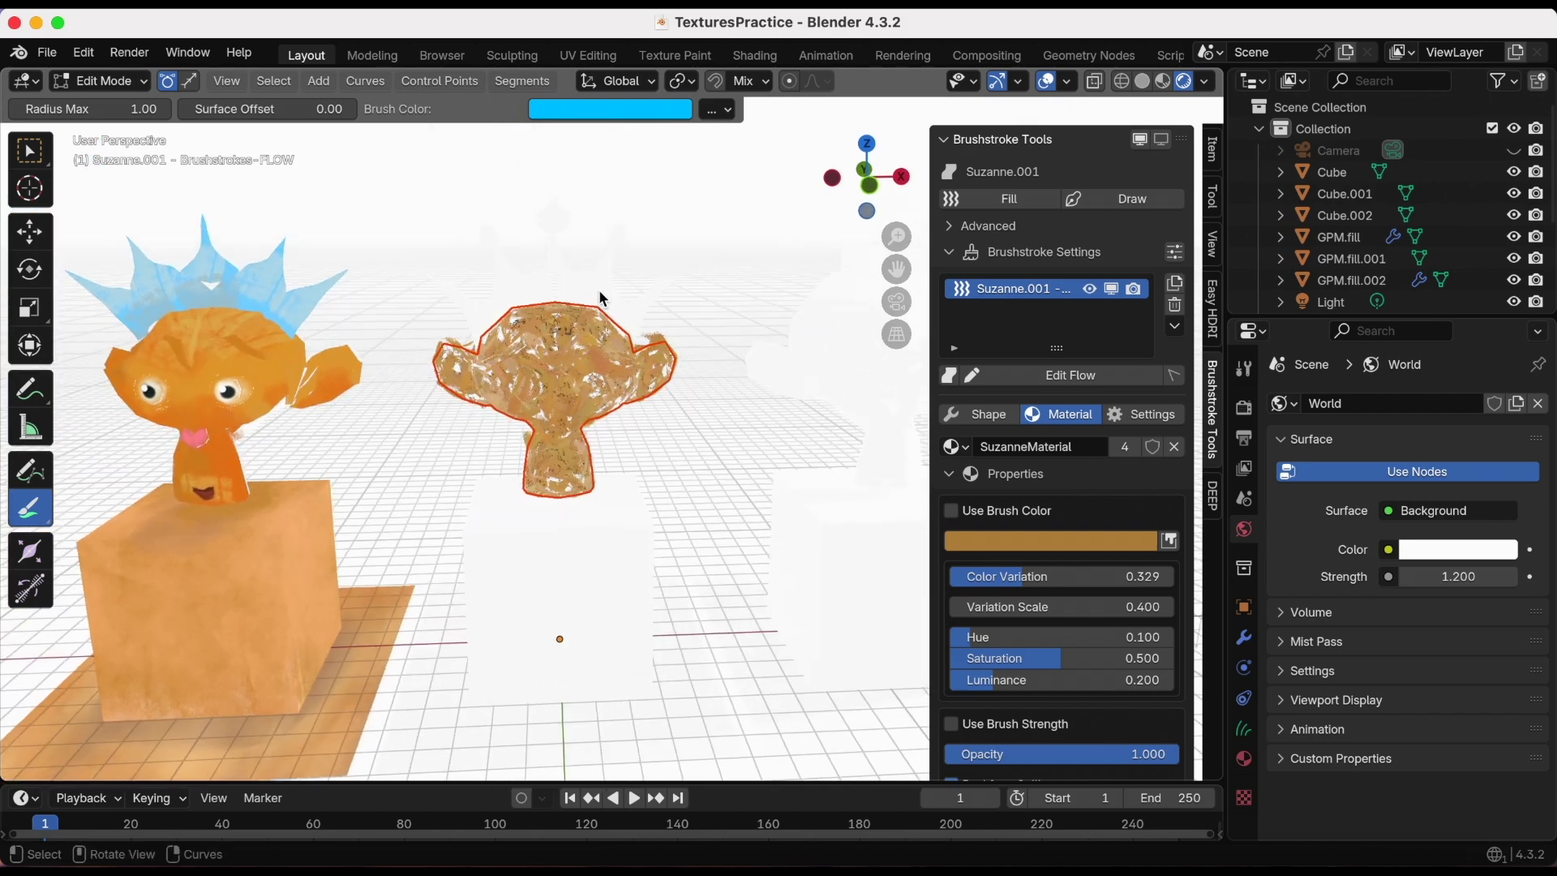
drag(485, 263, 535, 293)
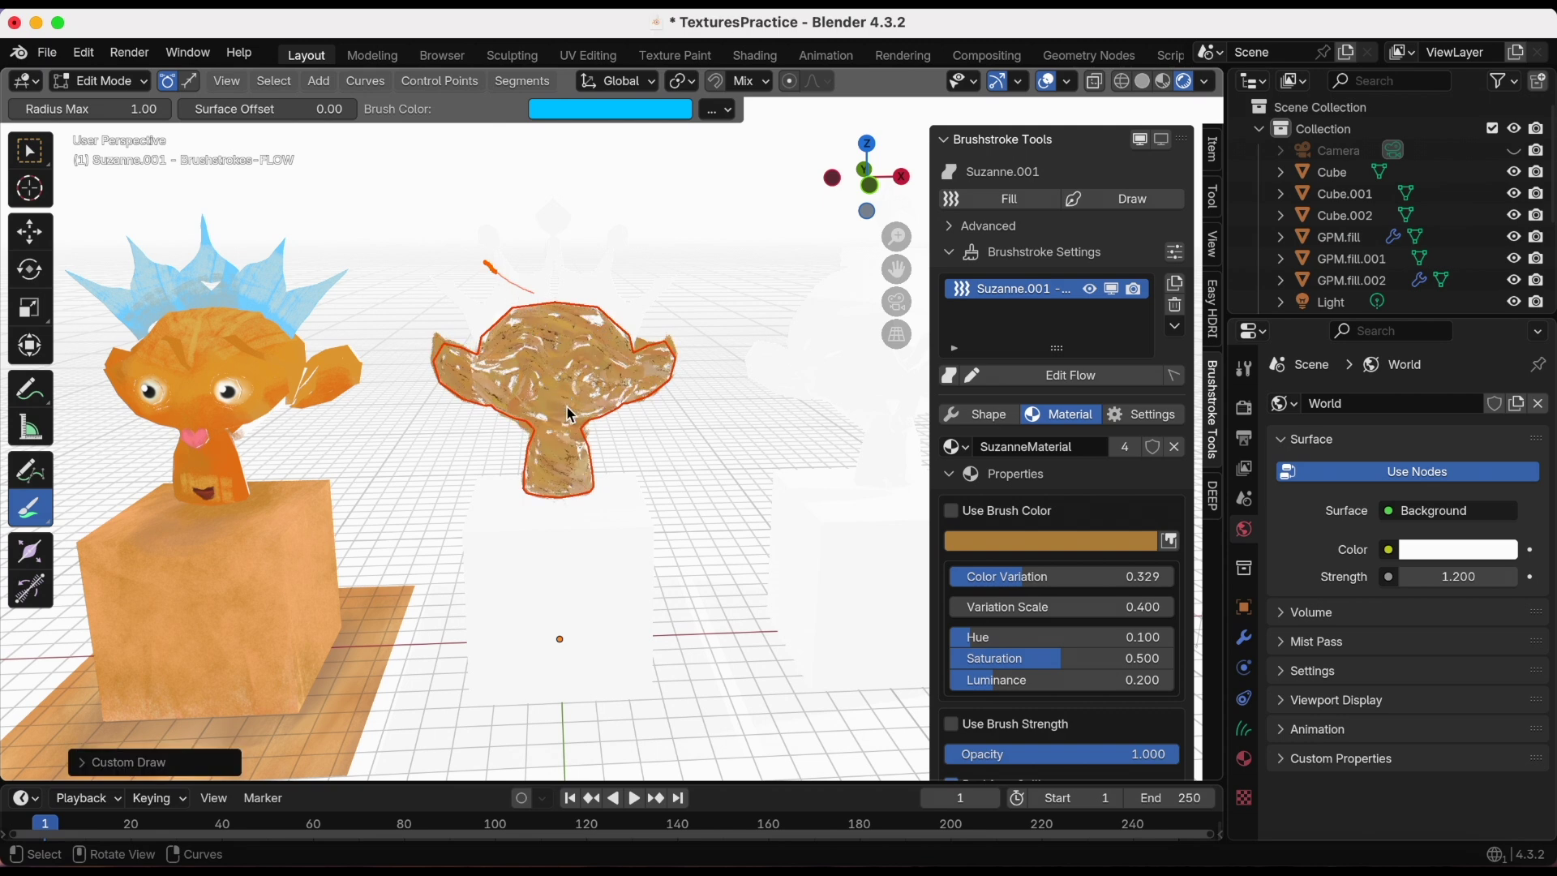
key(super+z)
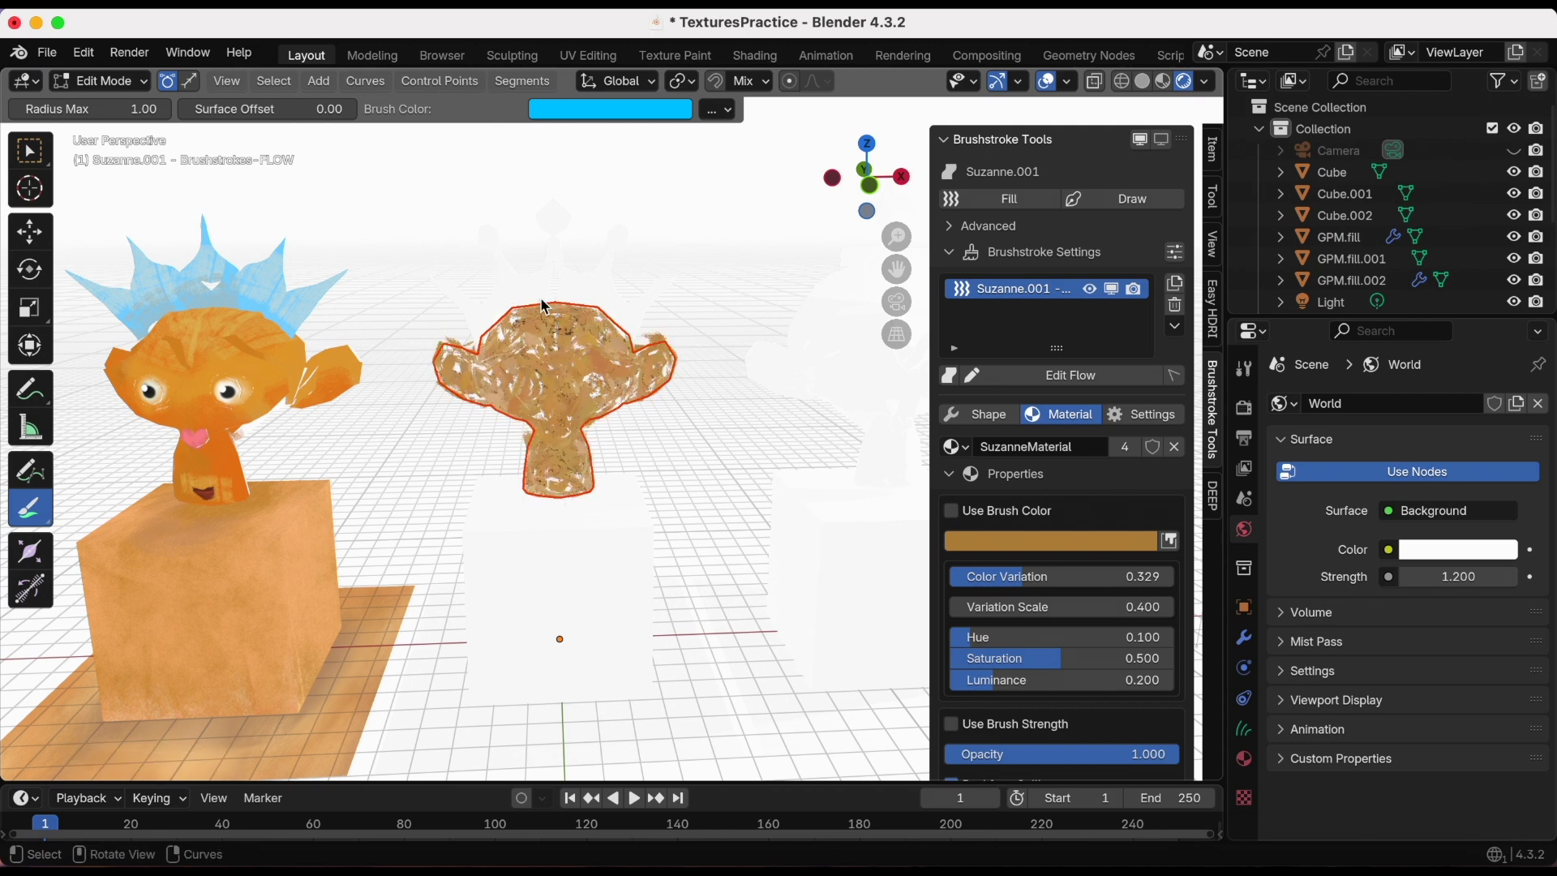
- Try diagonal flow guide strokes across the second monkey head, keep one on the forehead, and return to Object Mode
scroll(410, 392, up, 2)
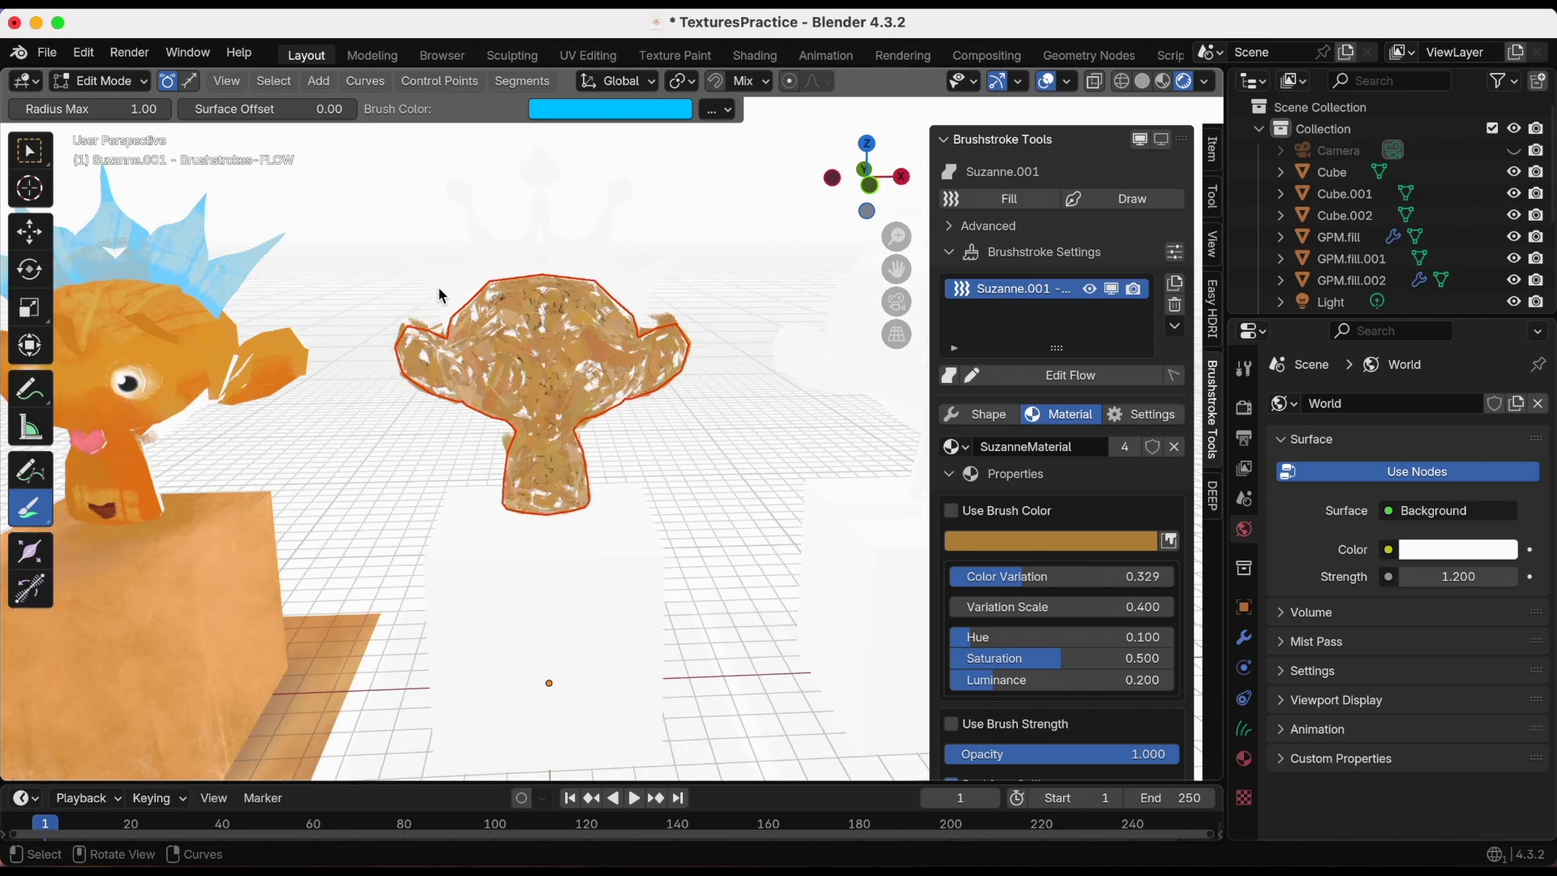
drag(442, 295, 568, 394)
drag(444, 333, 572, 483)
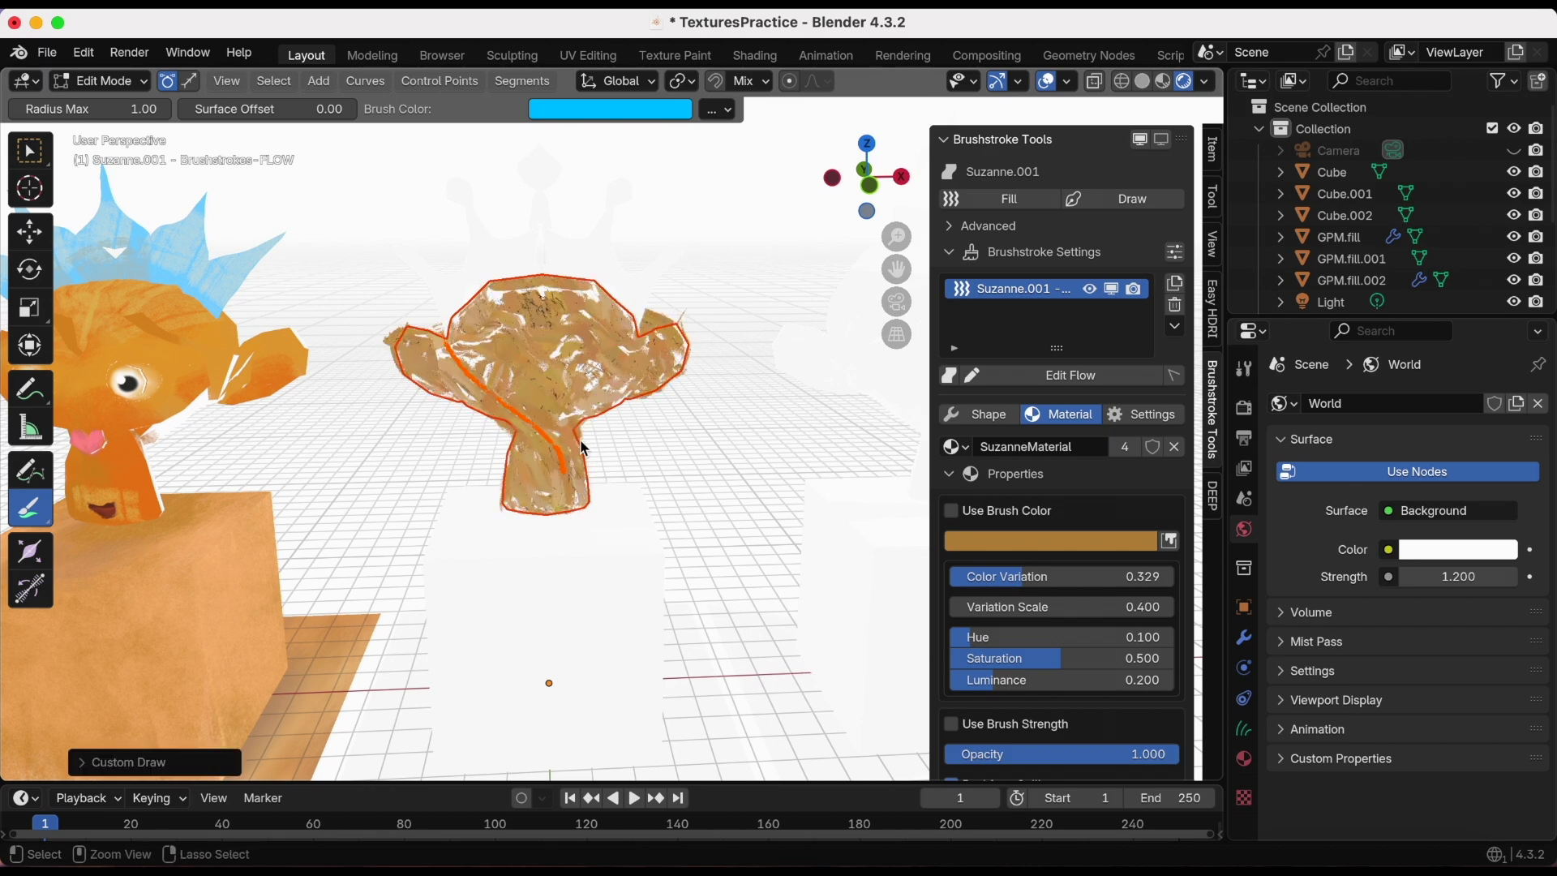
drag(499, 292, 591, 385)
mouse_move(617, 399)
middle_down()
mouse_move(256, 436)
mouse_move(103, 421)
mouse_move(616, 392)
middle_up()
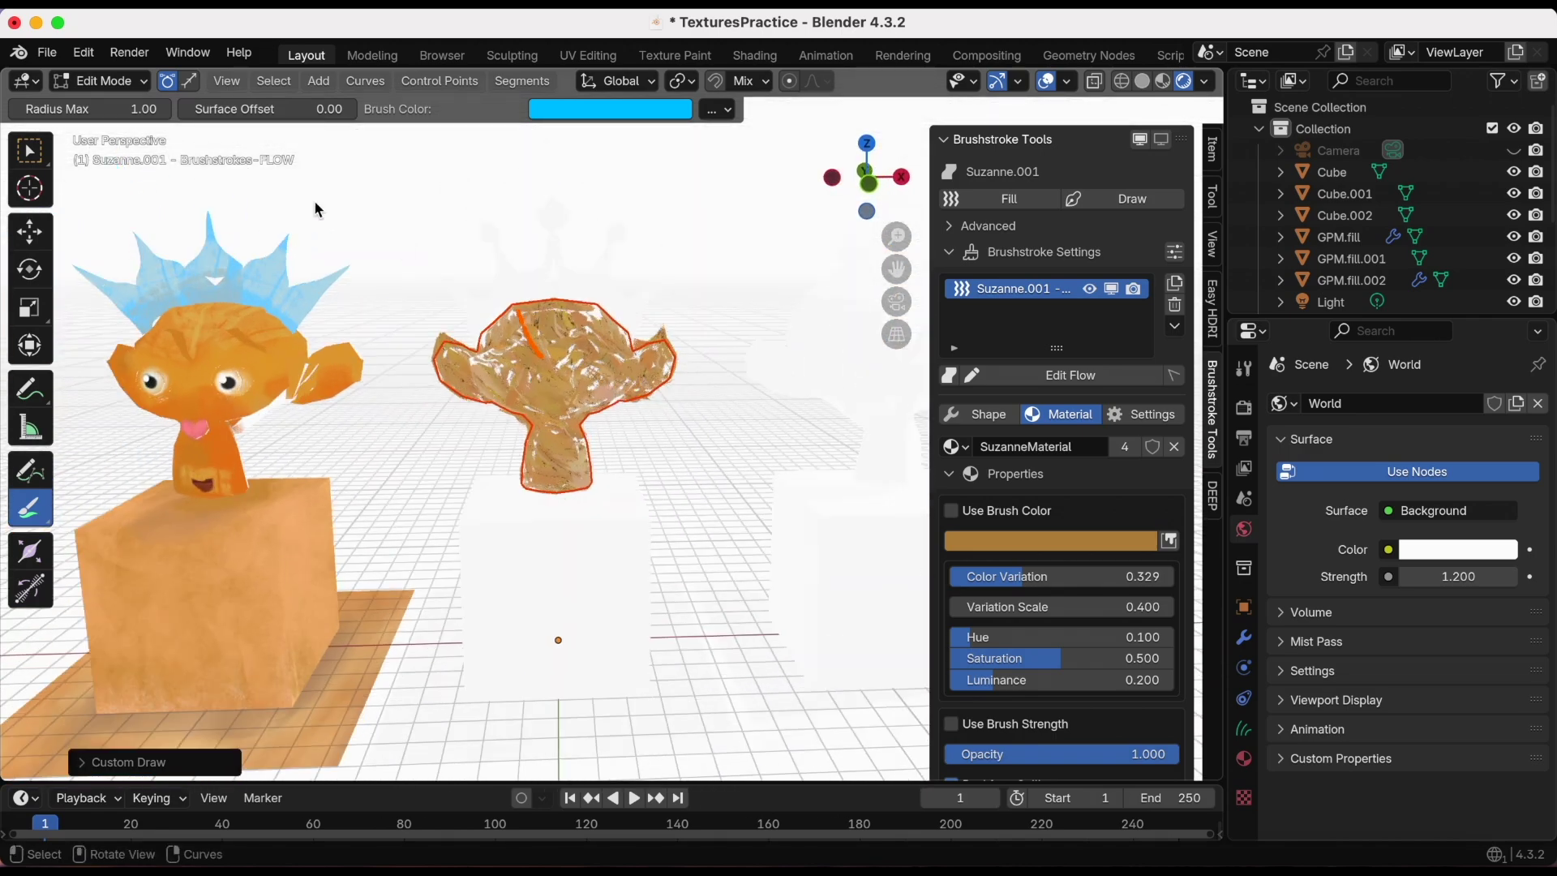
click(98, 80)
click(121, 107)
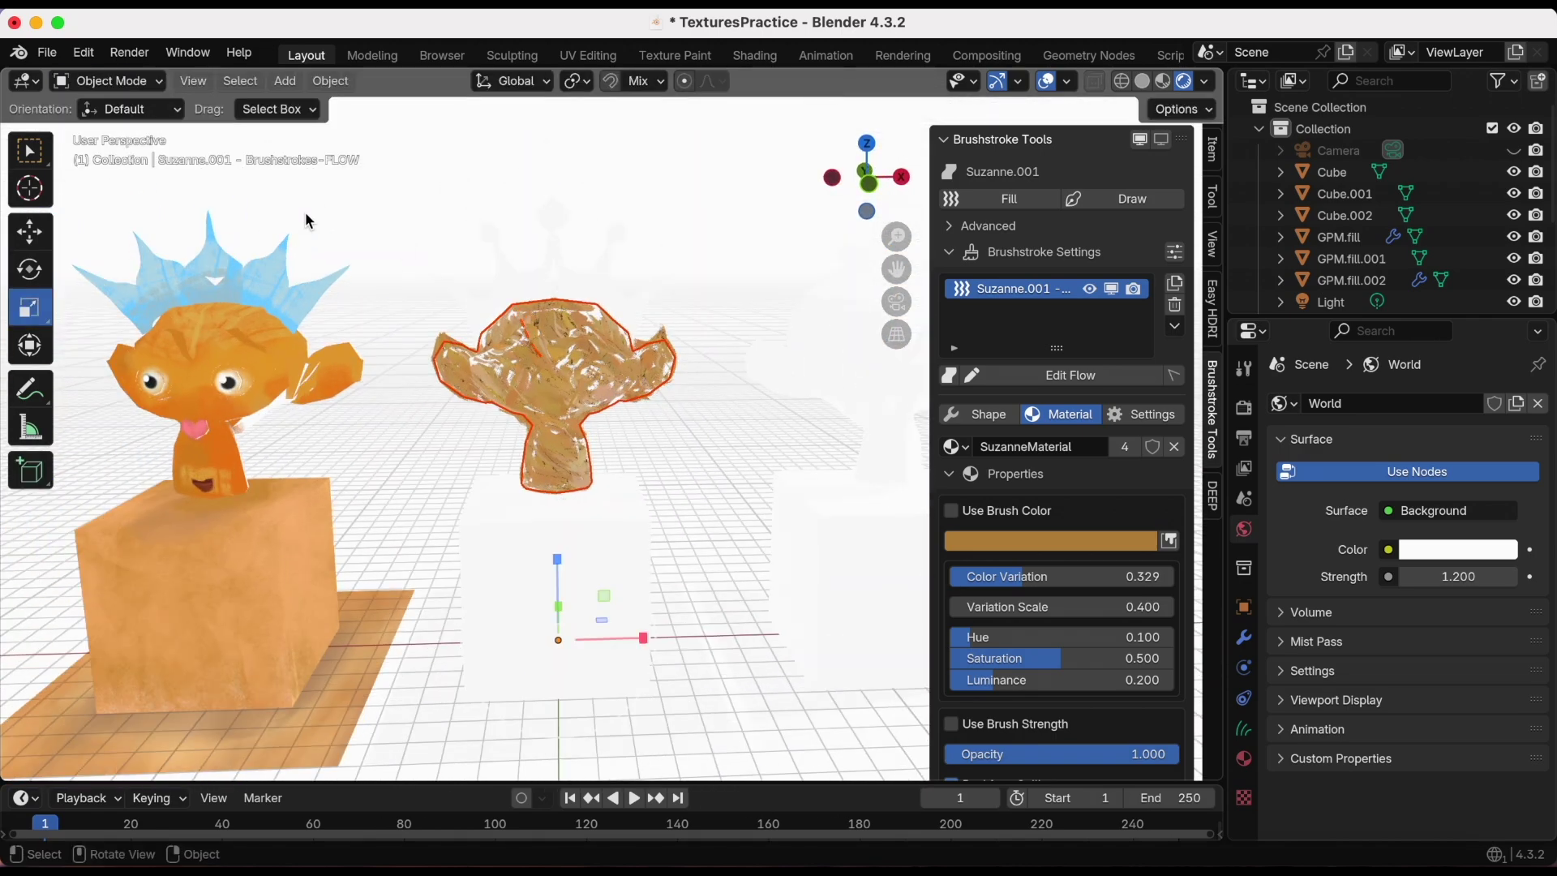
- Add Fill brushstrokes to the crown above the second monkey head and save the file
click(579, 273)
scroll(772, 426, up, 3)
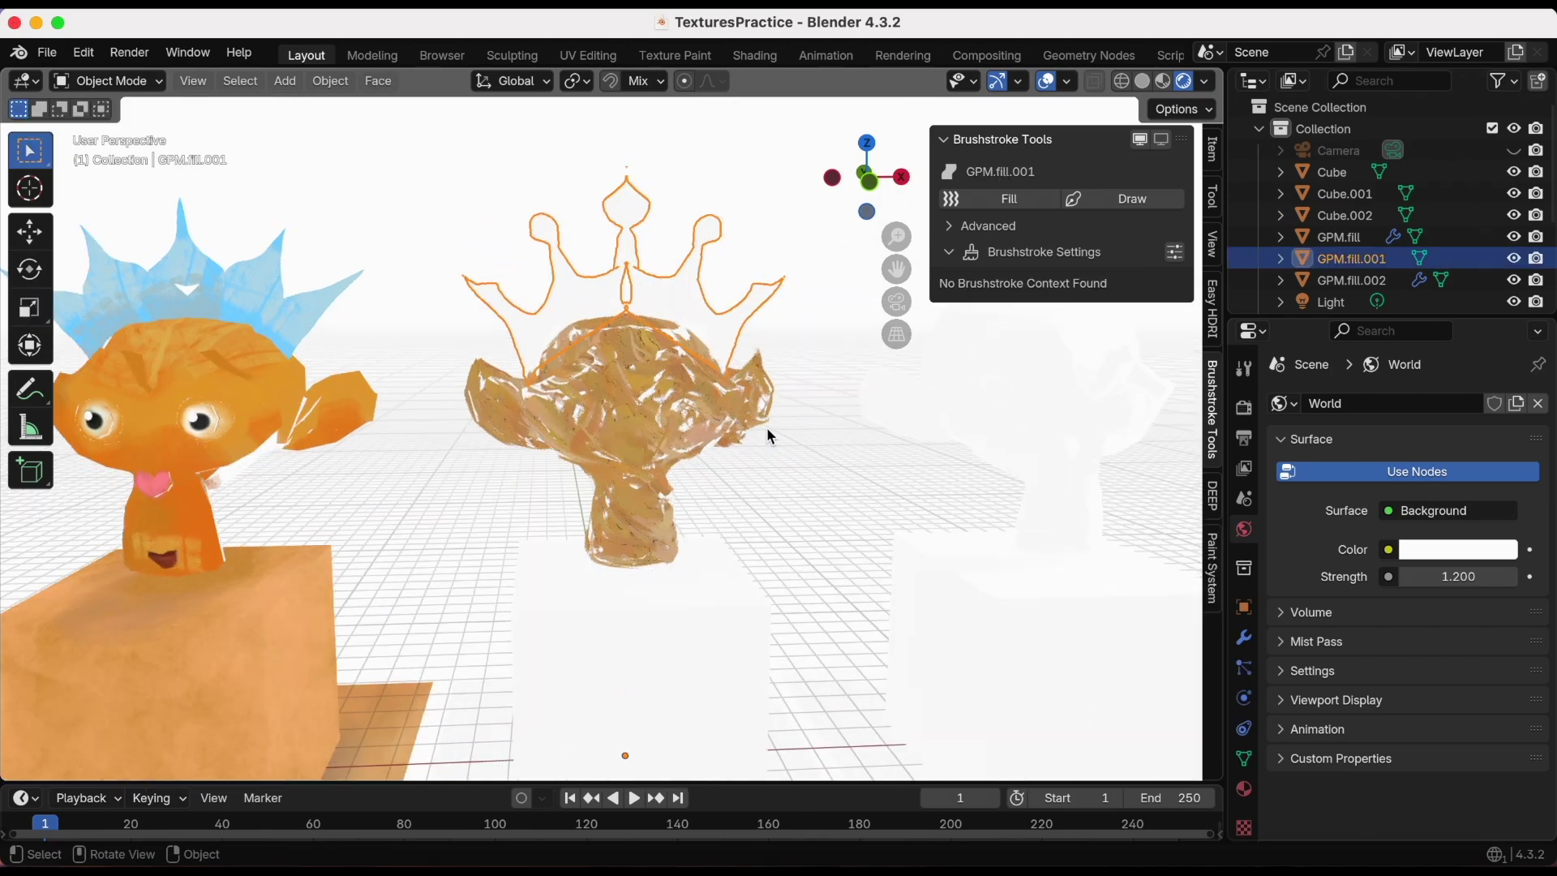
click(1014, 203)
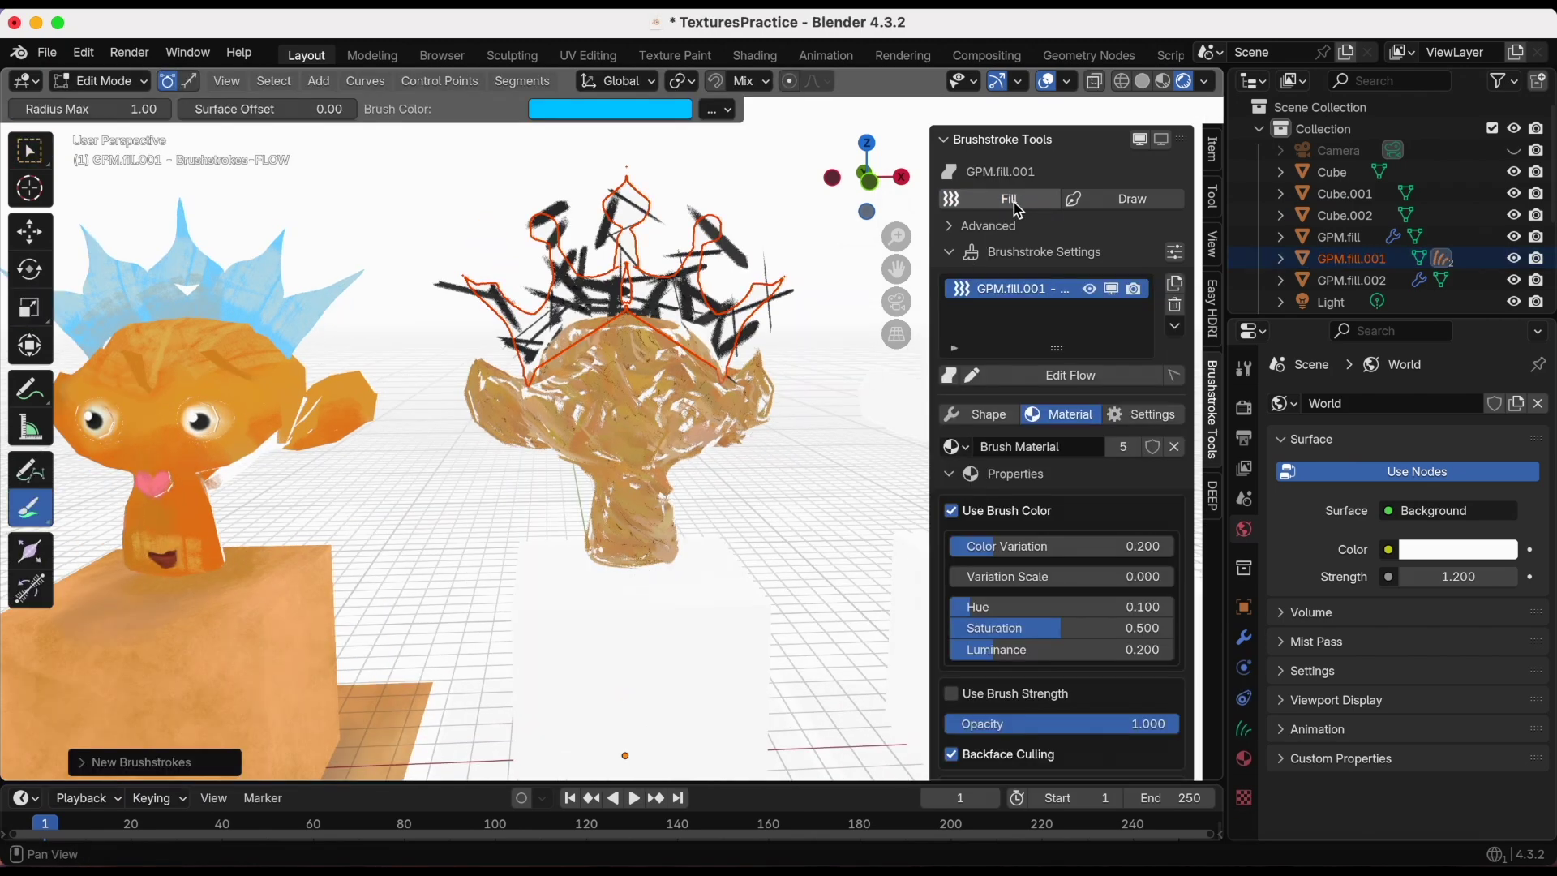
key(super+s)
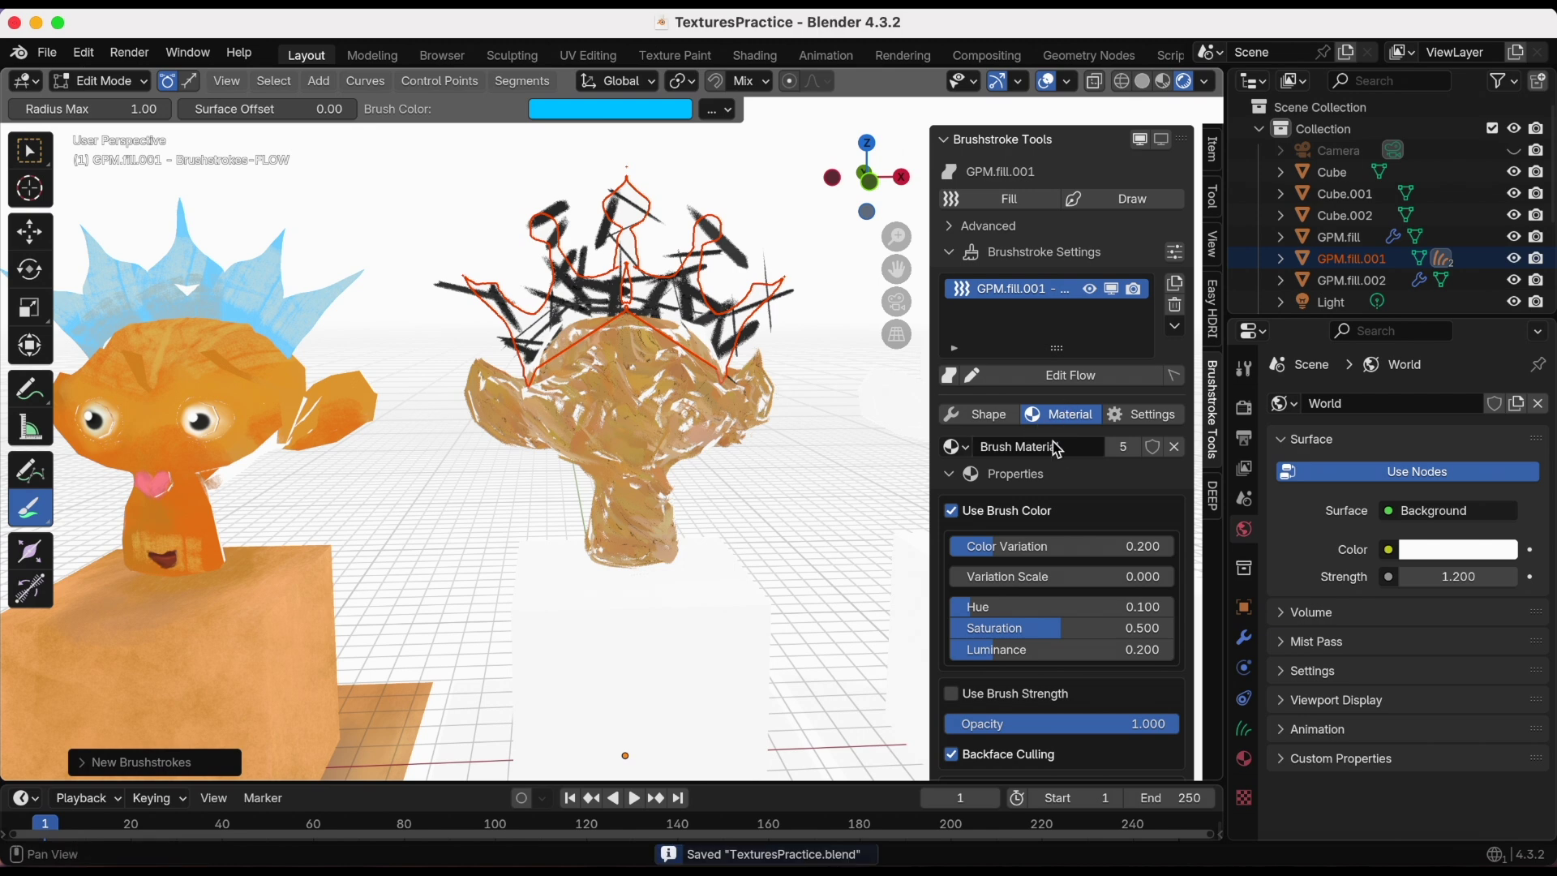
- Make the crown's brushstroke material a single-user copy and rename it CrownMaterial
click(1123, 447)
double_click(1079, 451)
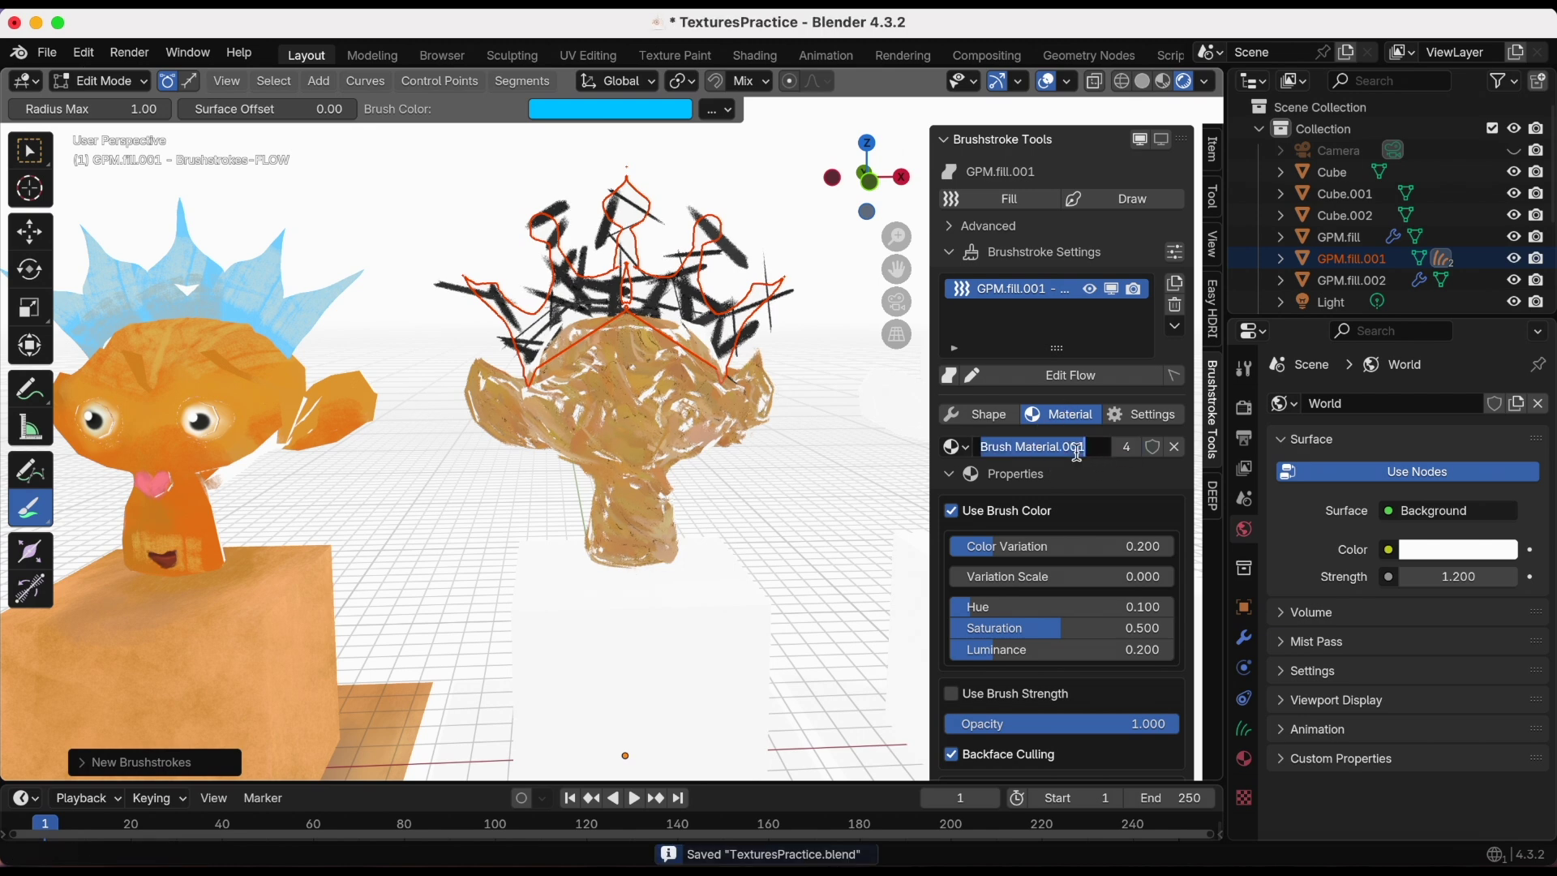
text(CrownMaterial)
key(Return)
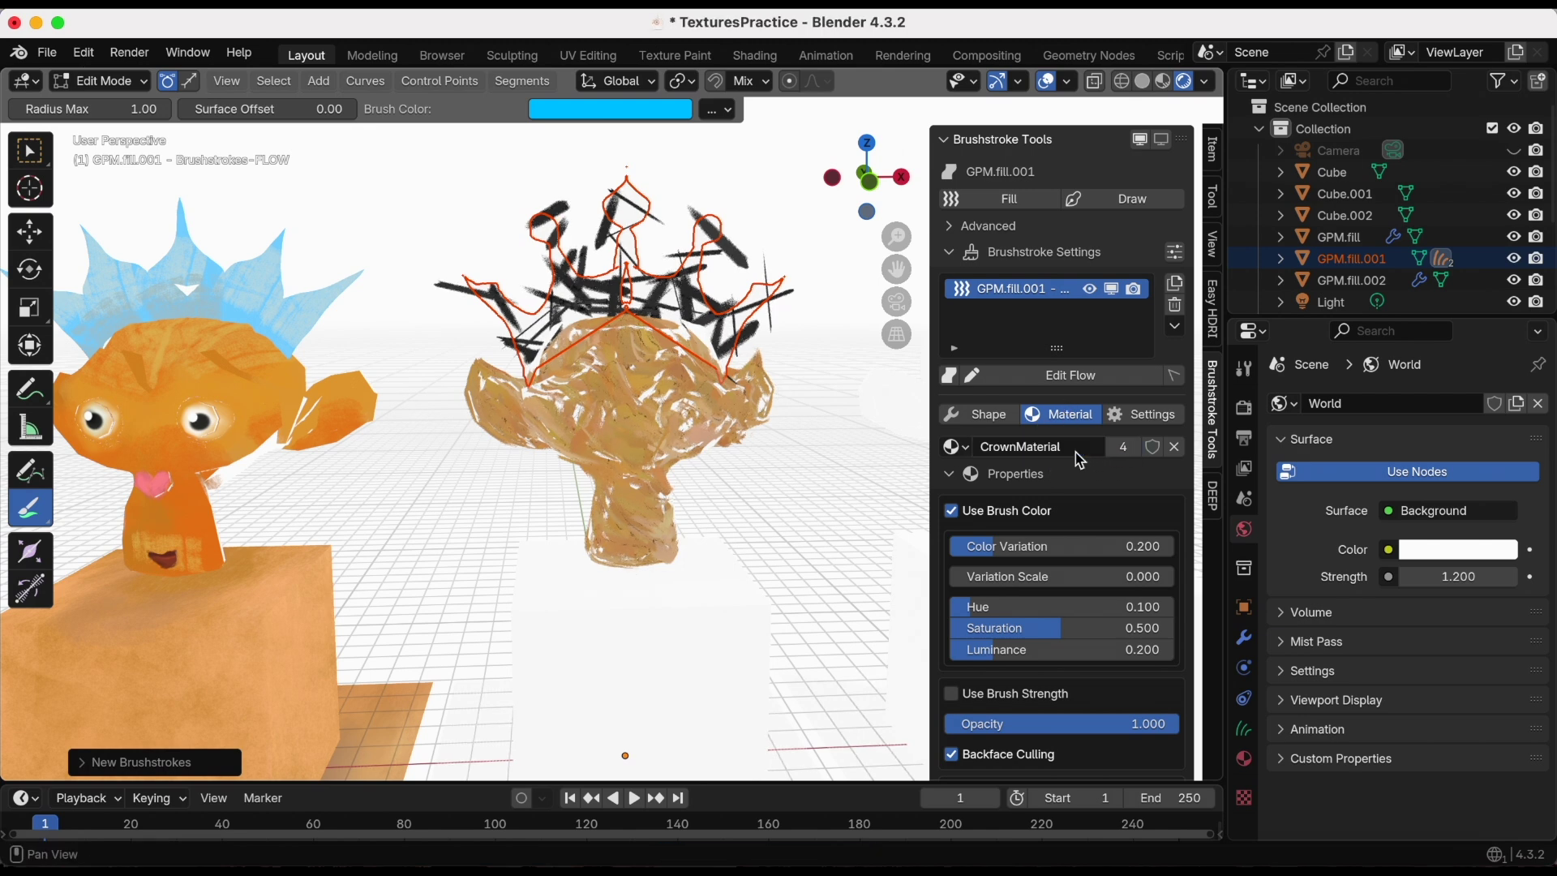
- Turn off Use Brush Color for CrownMaterial, give it a dark blue color and set Color Variation to 0.756
click(953, 512)
click(986, 541)
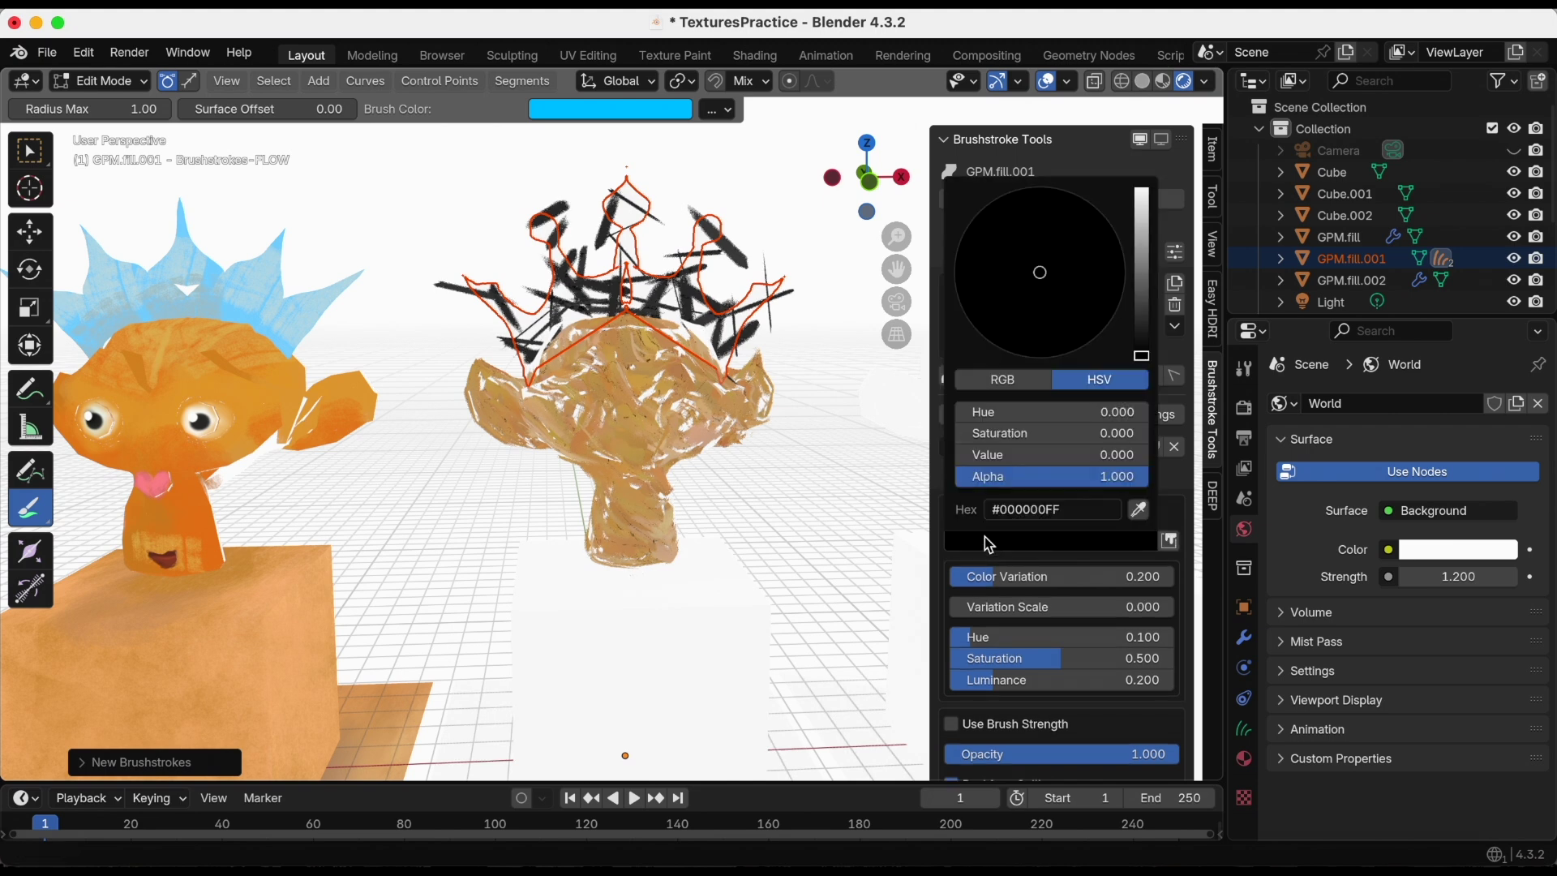
click(1082, 552)
drag(1144, 316, 1145, 261)
click(1069, 218)
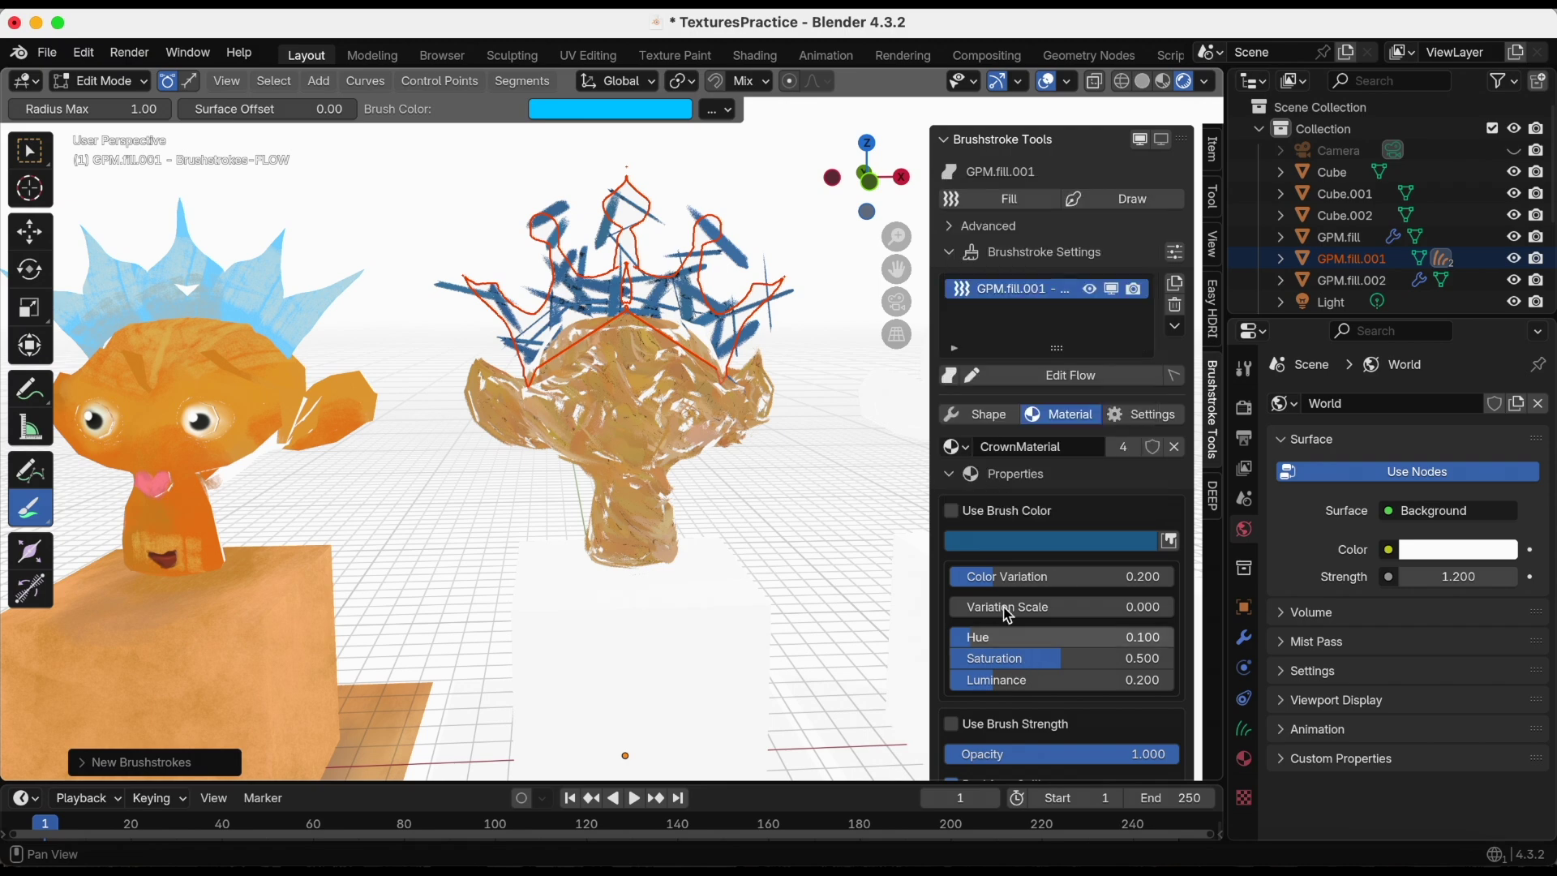
drag(1068, 581, 1141, 582)
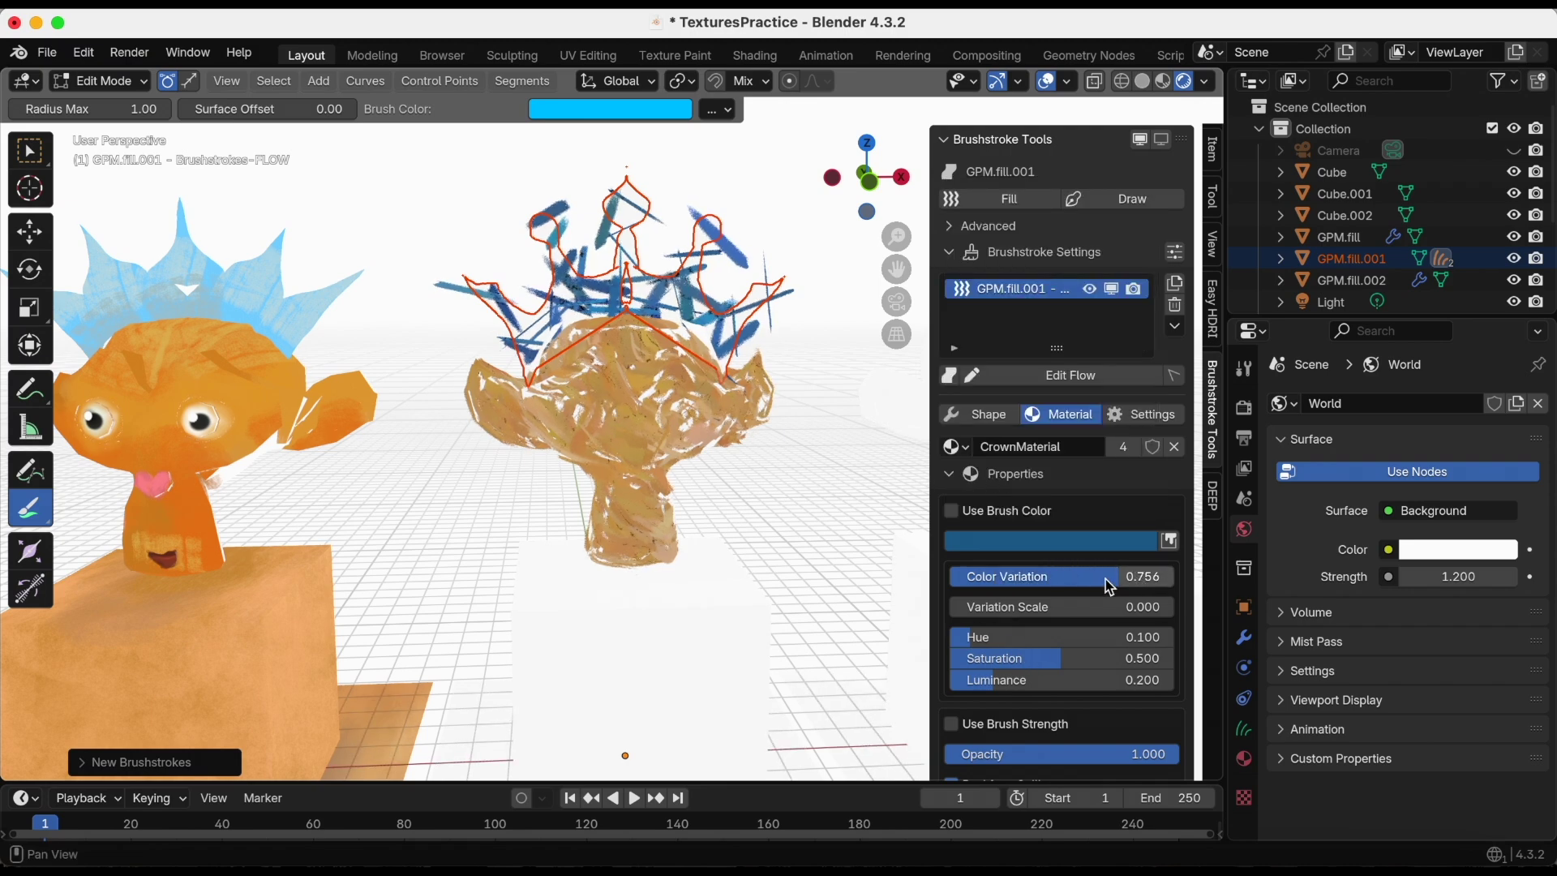
- Save the file and try the Oil Paint: Streaky Dashes brush style on the crown's strokes
scroll(1115, 545, down, 10)
click(949, 730)
scroll(1062, 624, down, 14)
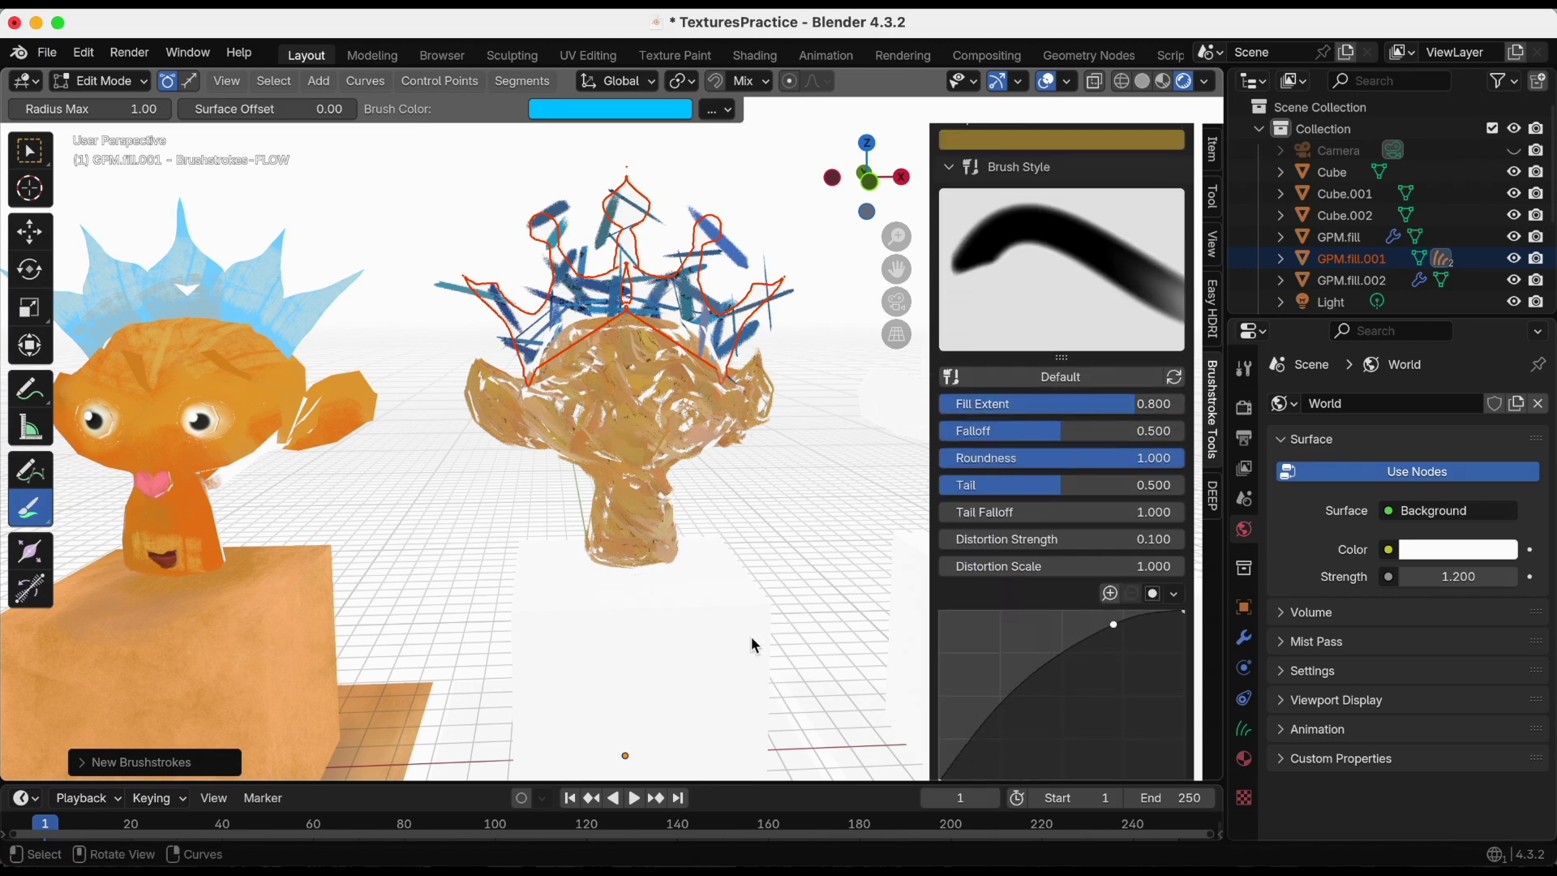
key(super+s)
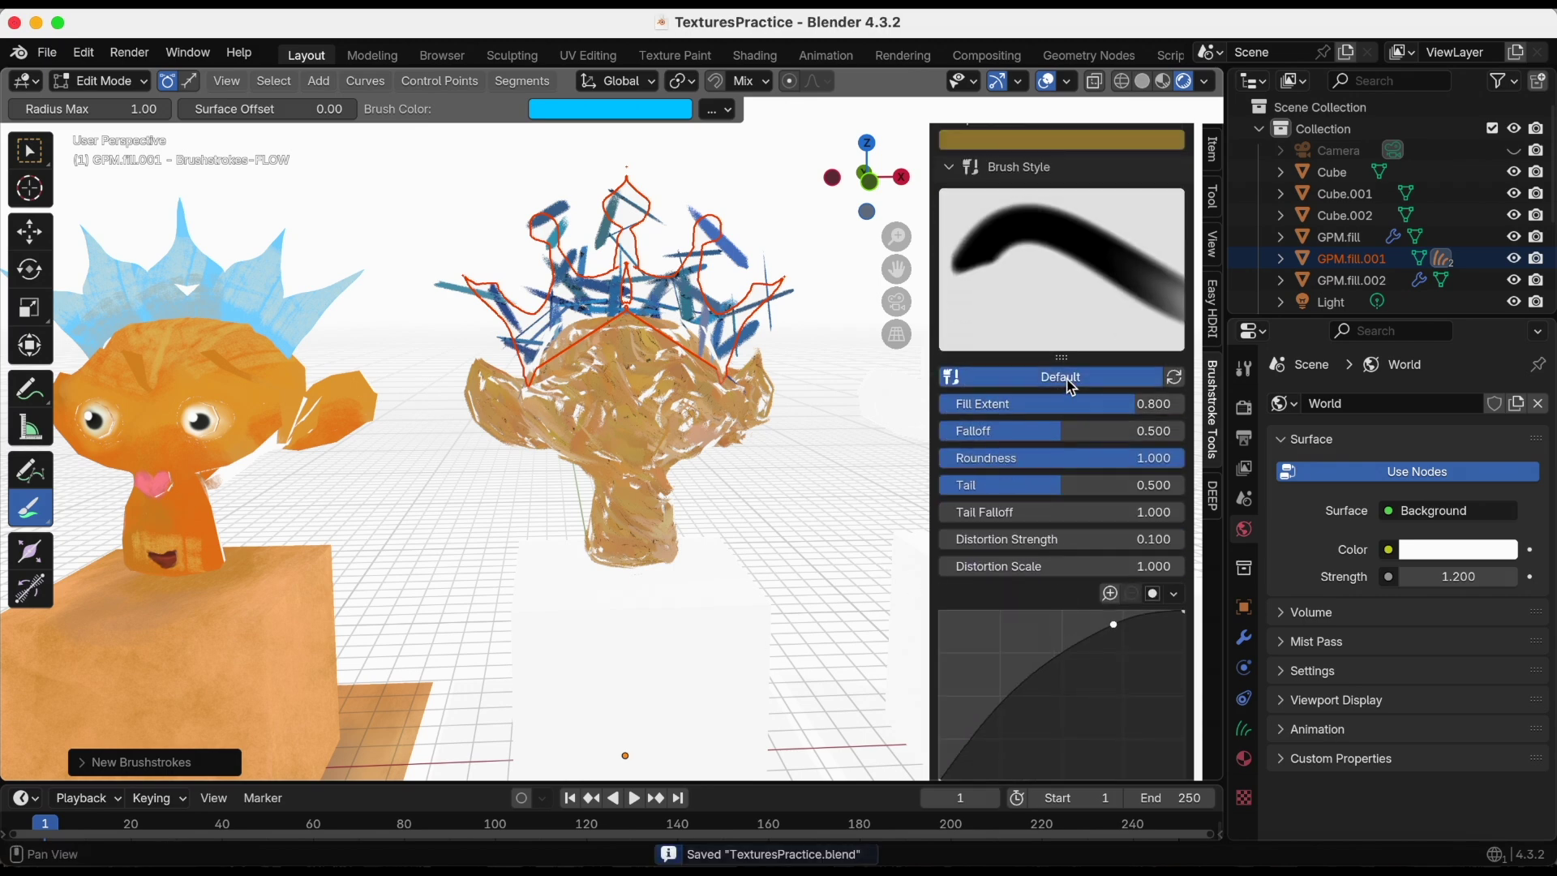
click(1067, 378)
click(695, 511)
click(954, 647)
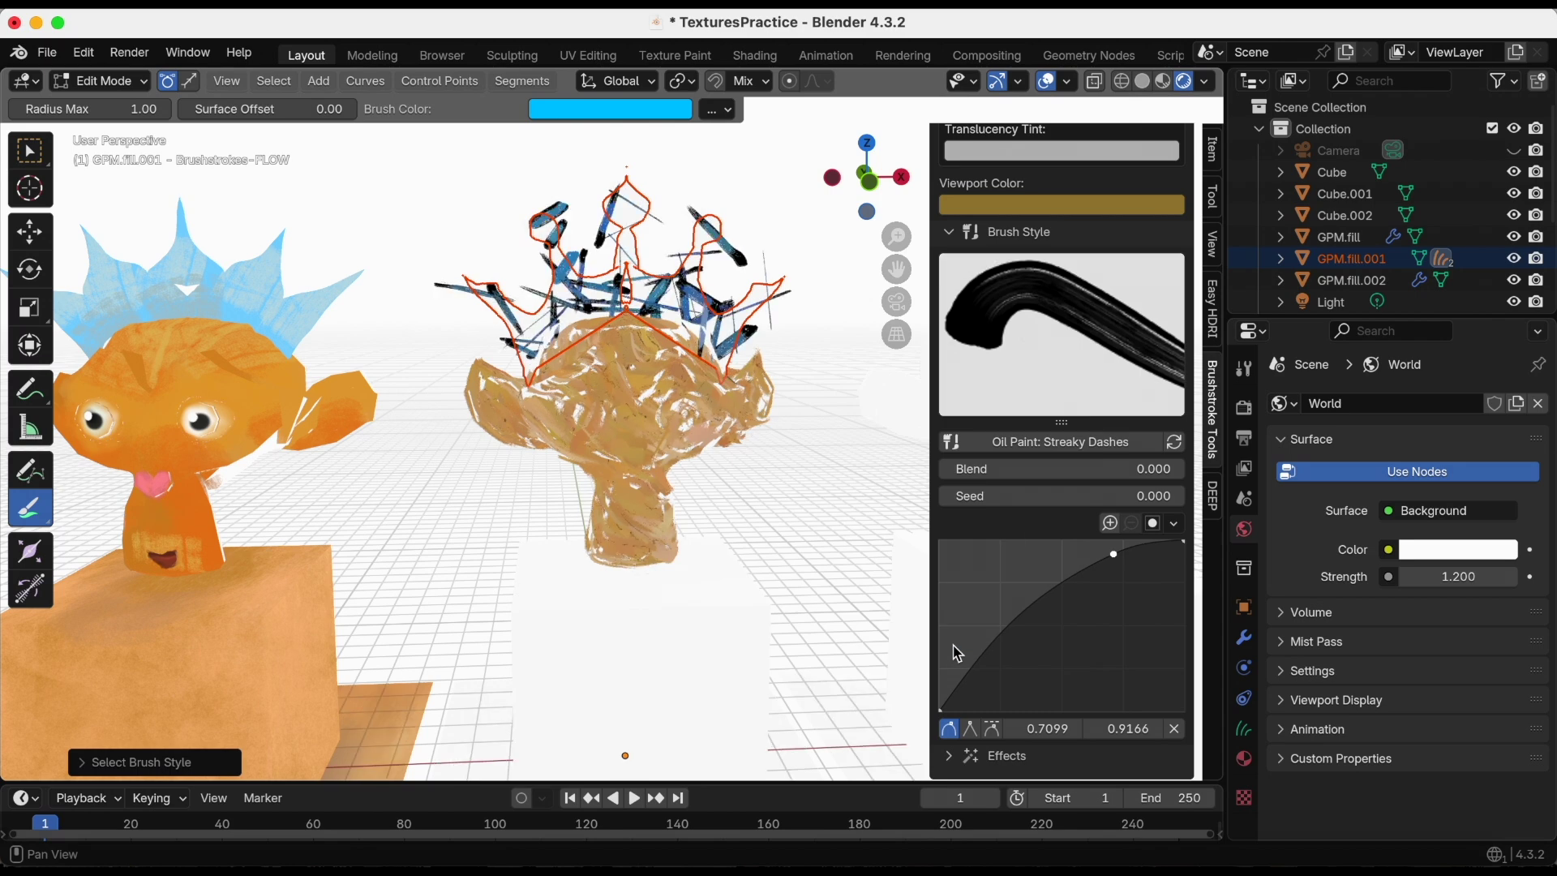
- Set the crown's brush style to Oil Paint: Fat (Loaded) and collapse the Brush Style settings
click(1003, 442)
click(665, 574)
click(922, 648)
scroll(973, 484, up, 3)
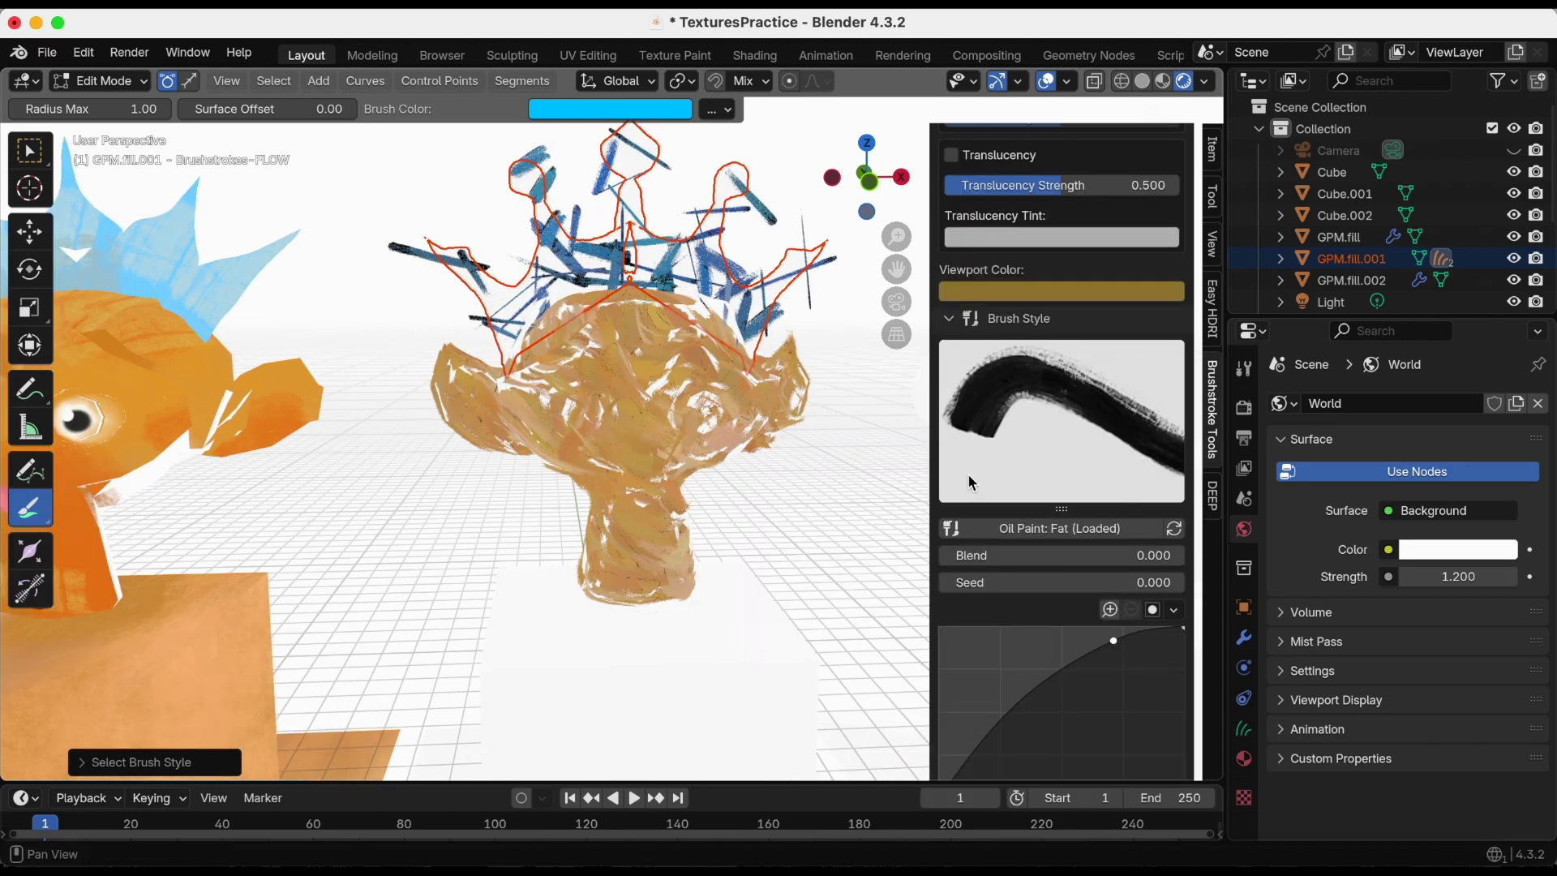
click(953, 325)
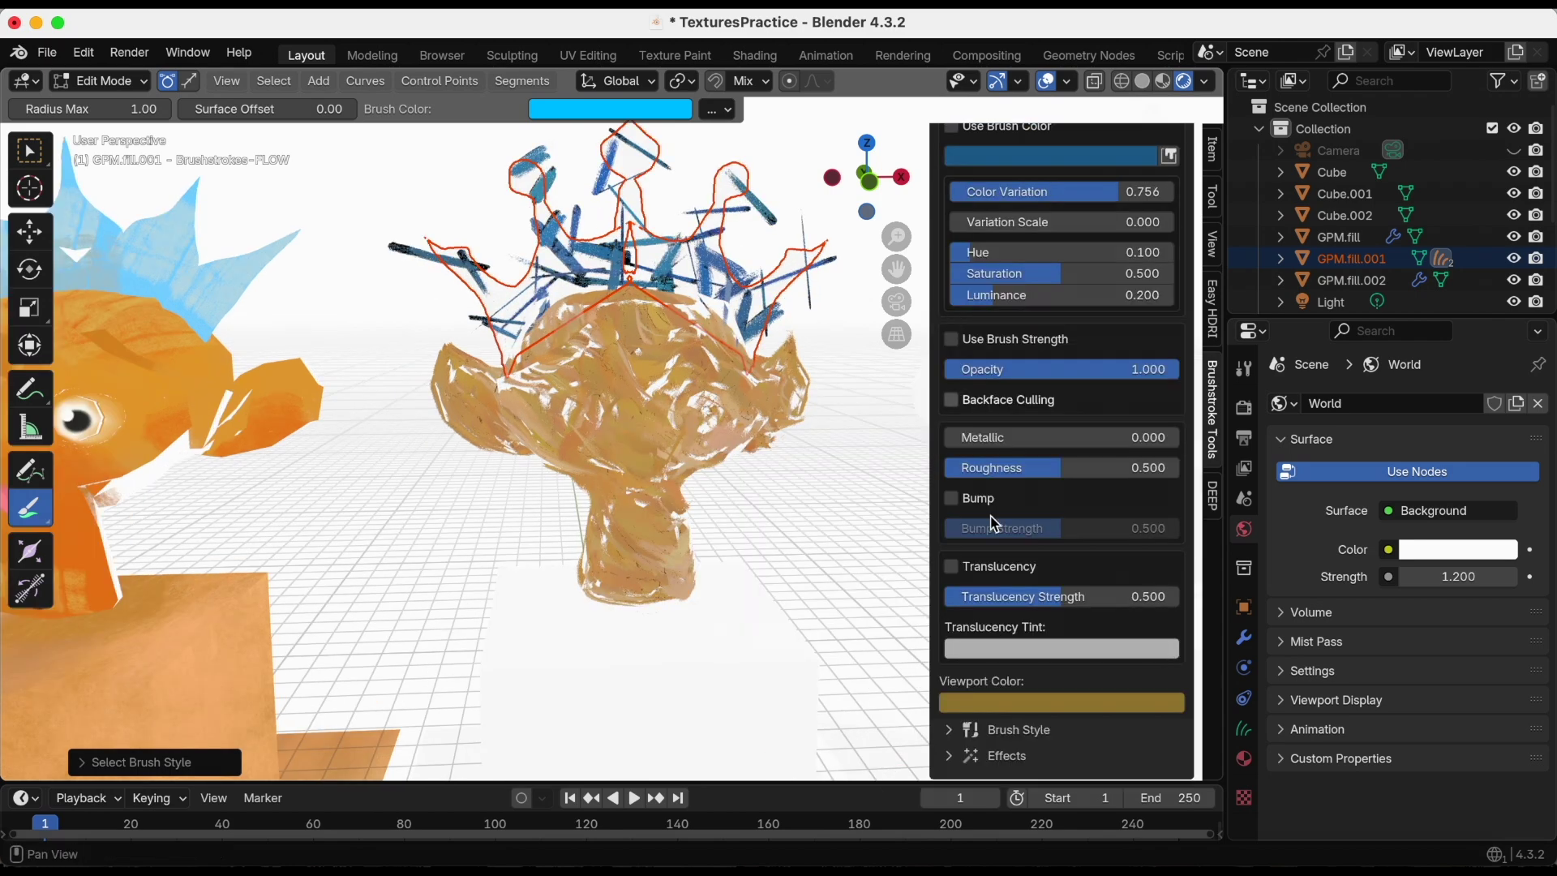
- Enable the Crayon effect on the crown's brushstroke material
click(956, 753)
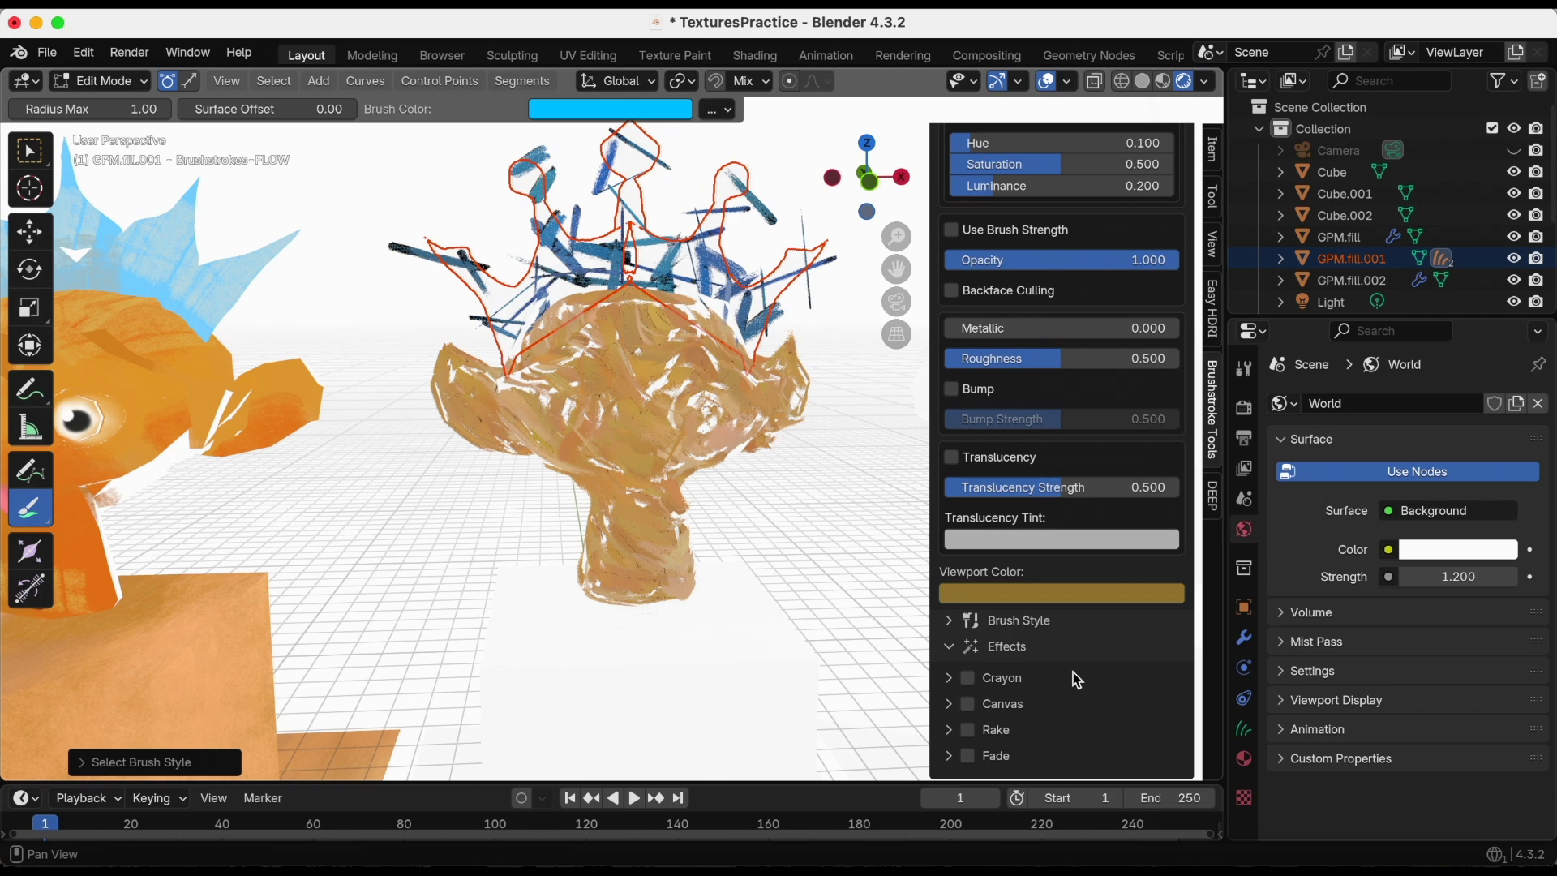
click(972, 681)
scroll(1001, 650, up, 3)
scroll(1001, 650, down, 3)
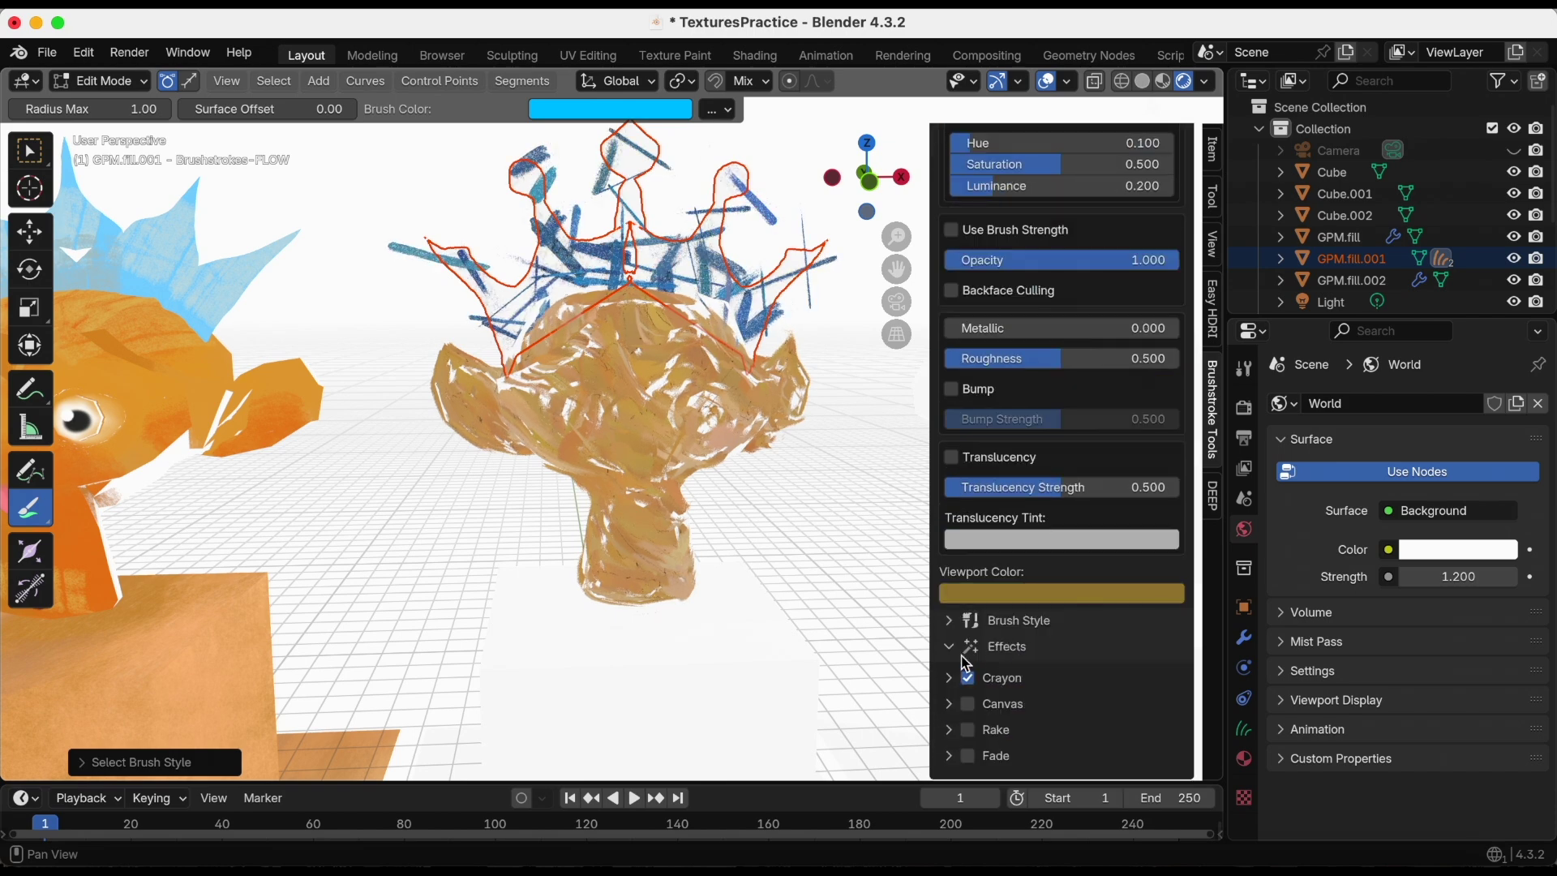
scroll(963, 658, up, 12)
scroll(1103, 635, up, 1)
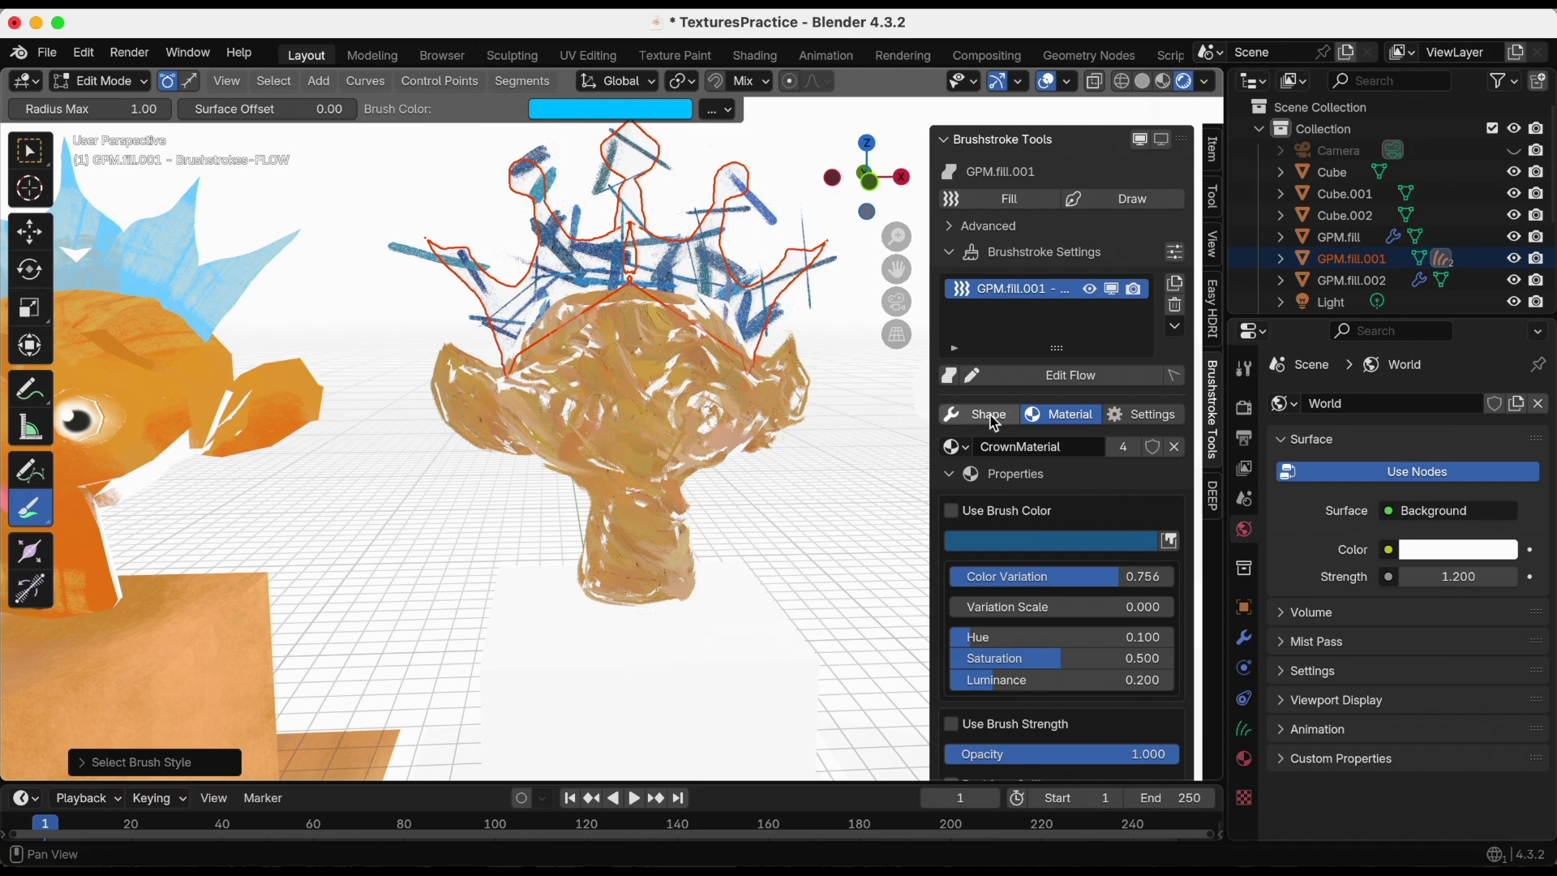
- Set the crown strokes' Brush Width to 0.38 m and Density to 3.740, then save the file
click(986, 414)
scroll(1077, 570, down, 5)
mouse_move(1036, 475)
mouse_down()
mouse_move(1091, 476)
mouse_move(1028, 475)
mouse_up()
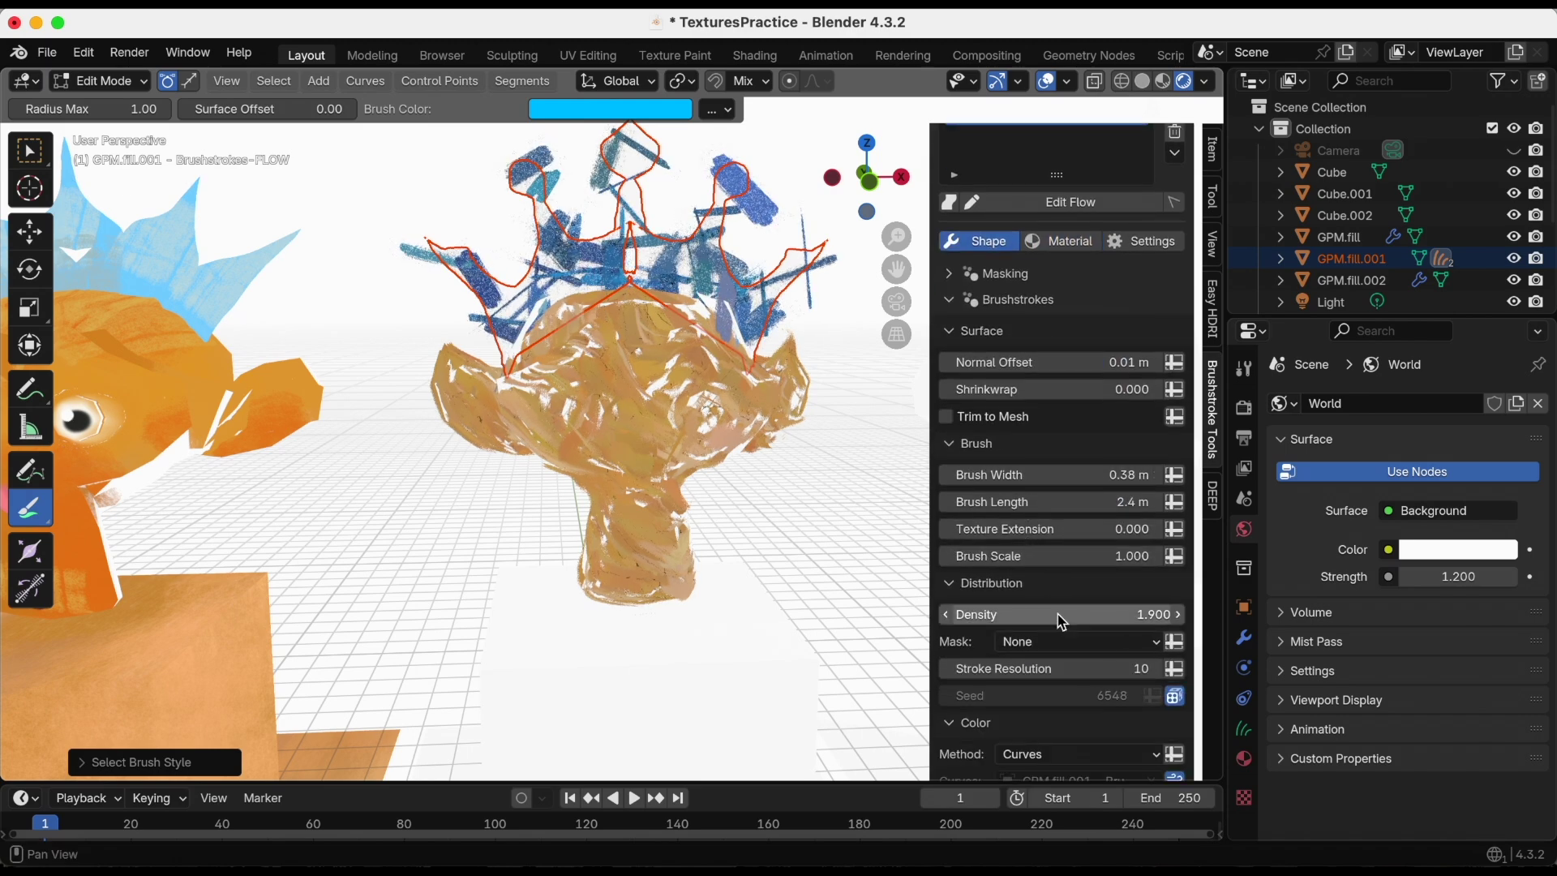
drag(1064, 620, 1138, 604)
key(super+s)
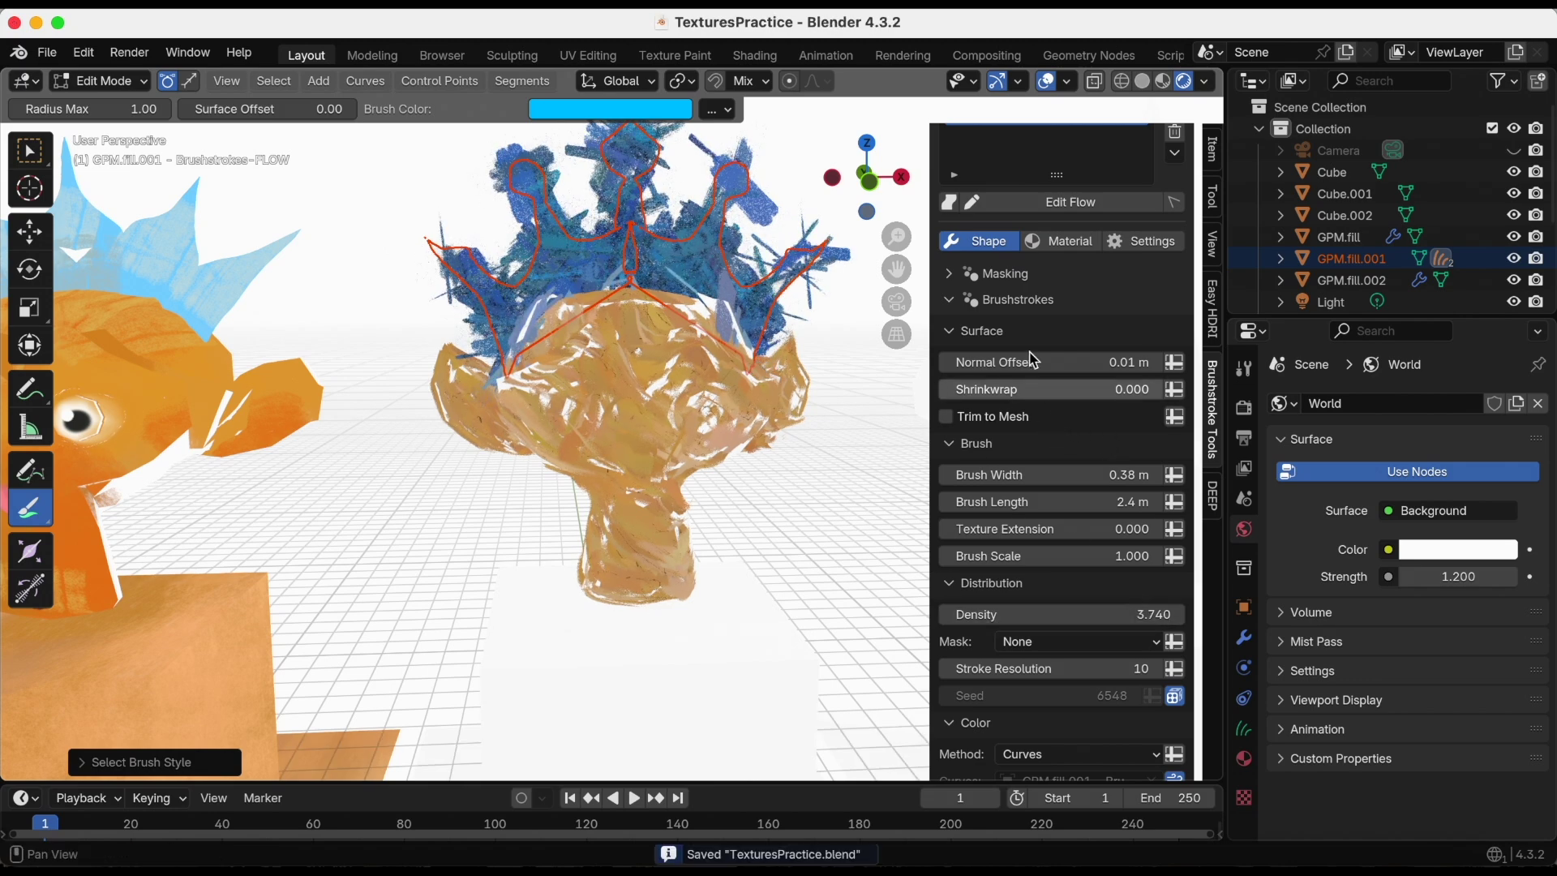
- Set the crown strokes' Shrinkwrap to 0.849 and enable Trim to Mesh
mouse_move(1038, 392)
mouse_down()
mouse_move(1150, 390)
mouse_move(1140, 399)
mouse_up()
click(946, 417)
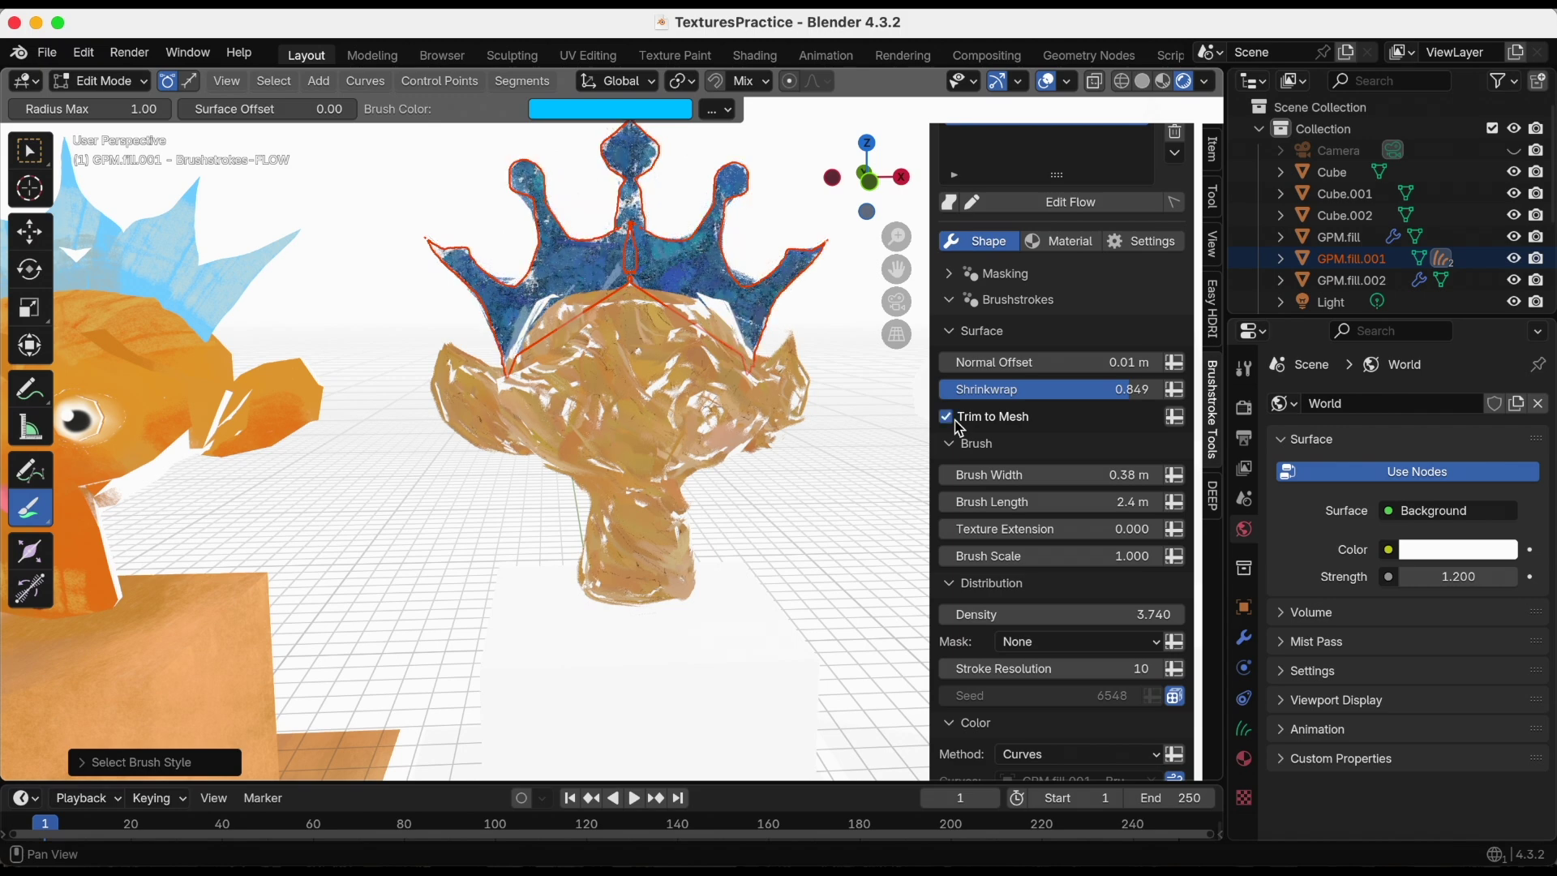
scroll(1054, 535, down, 3)
scroll(1032, 550, up, 4)
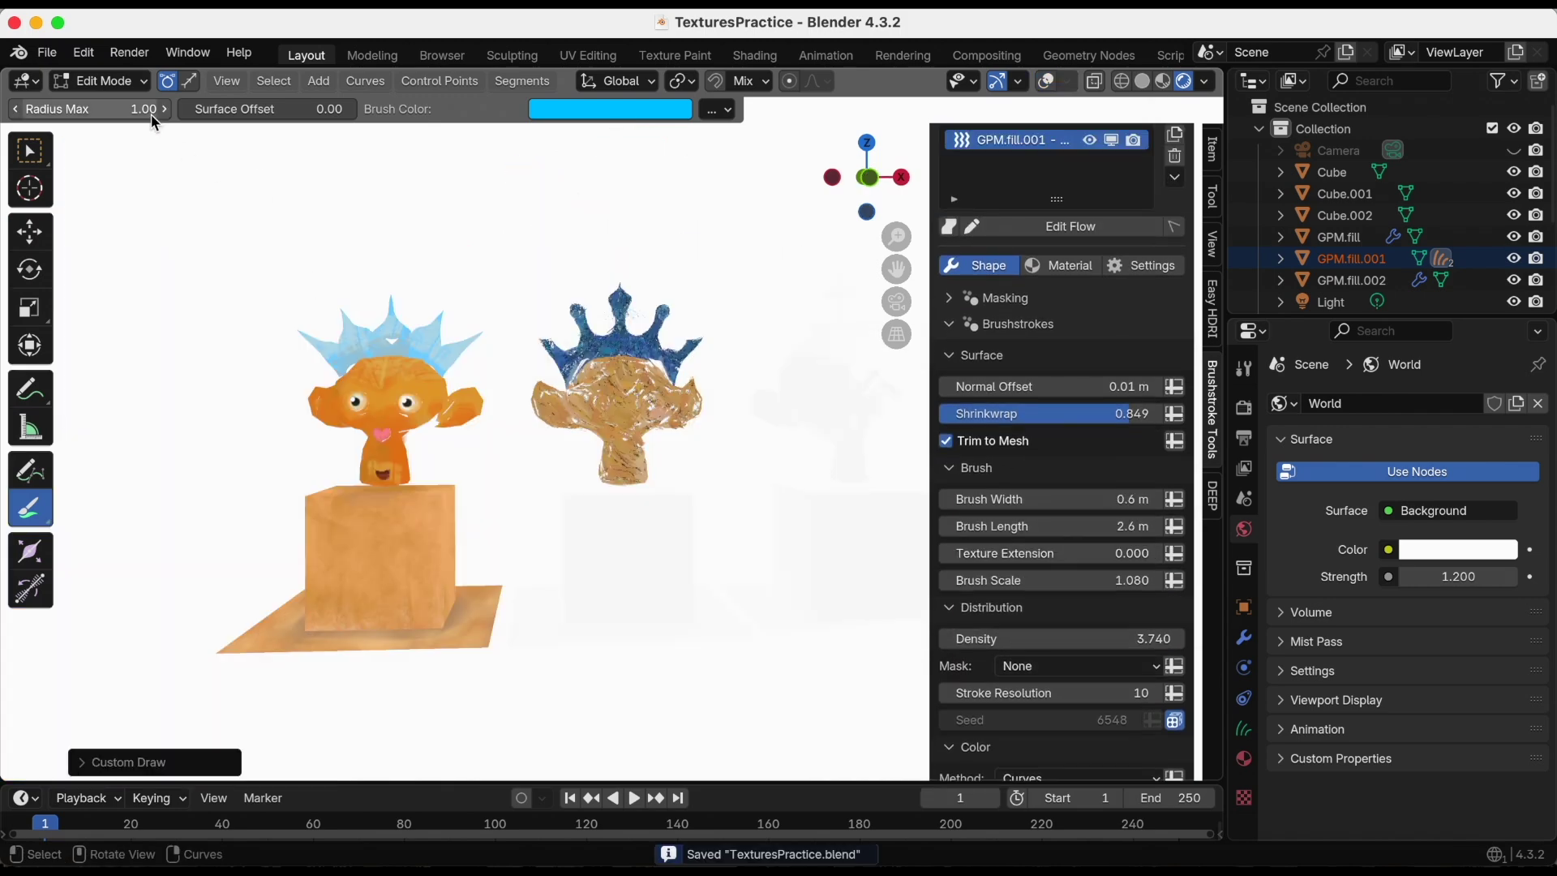
- Return to Object Mode and turn the viewport overlays back on
click(101, 81)
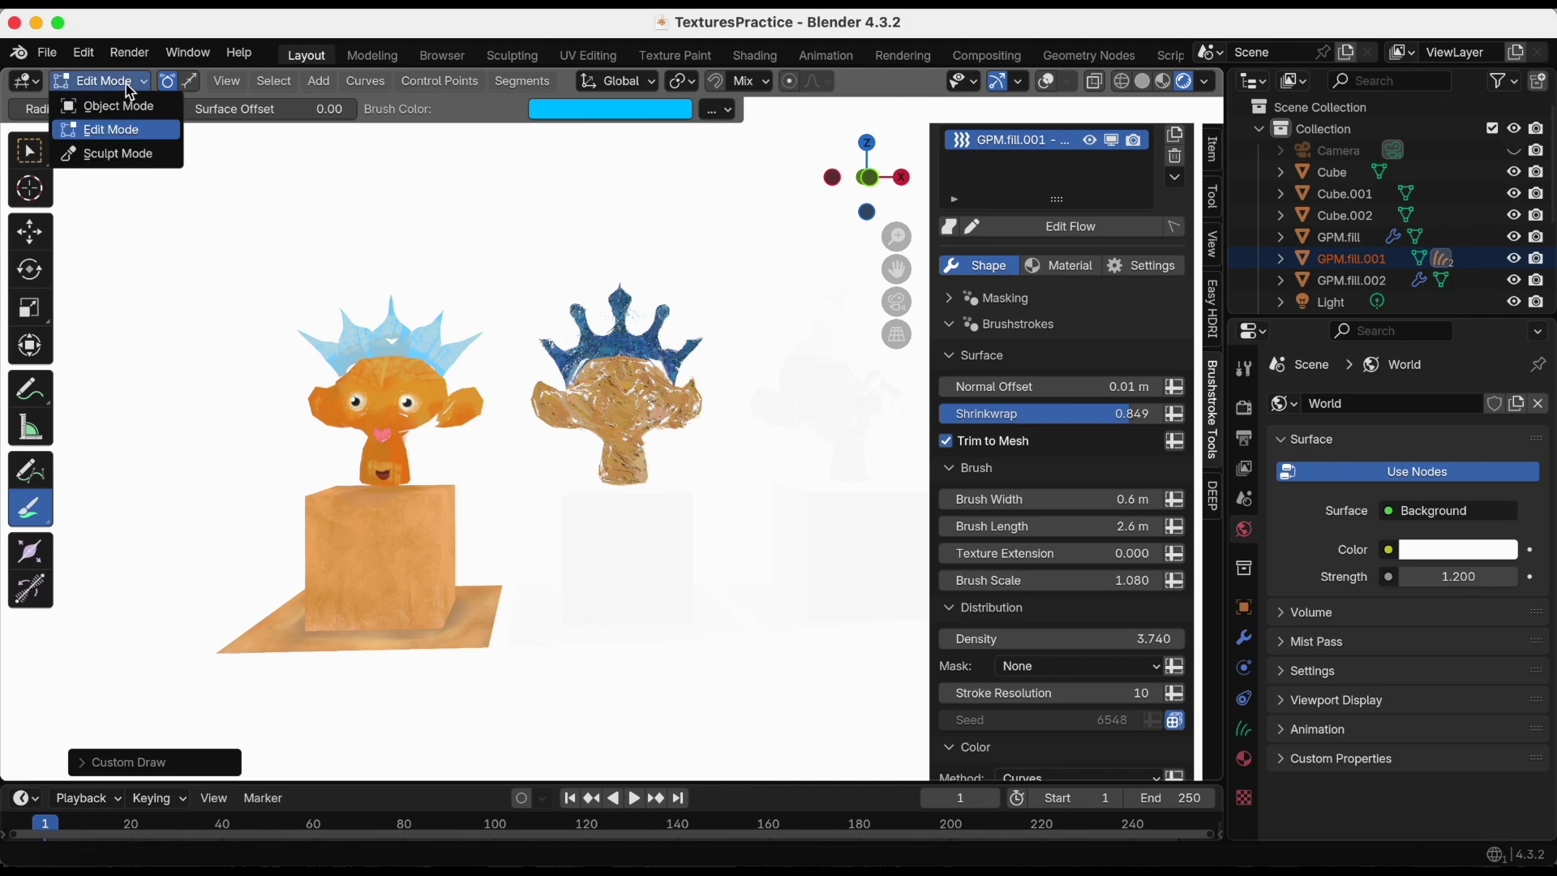
click(127, 108)
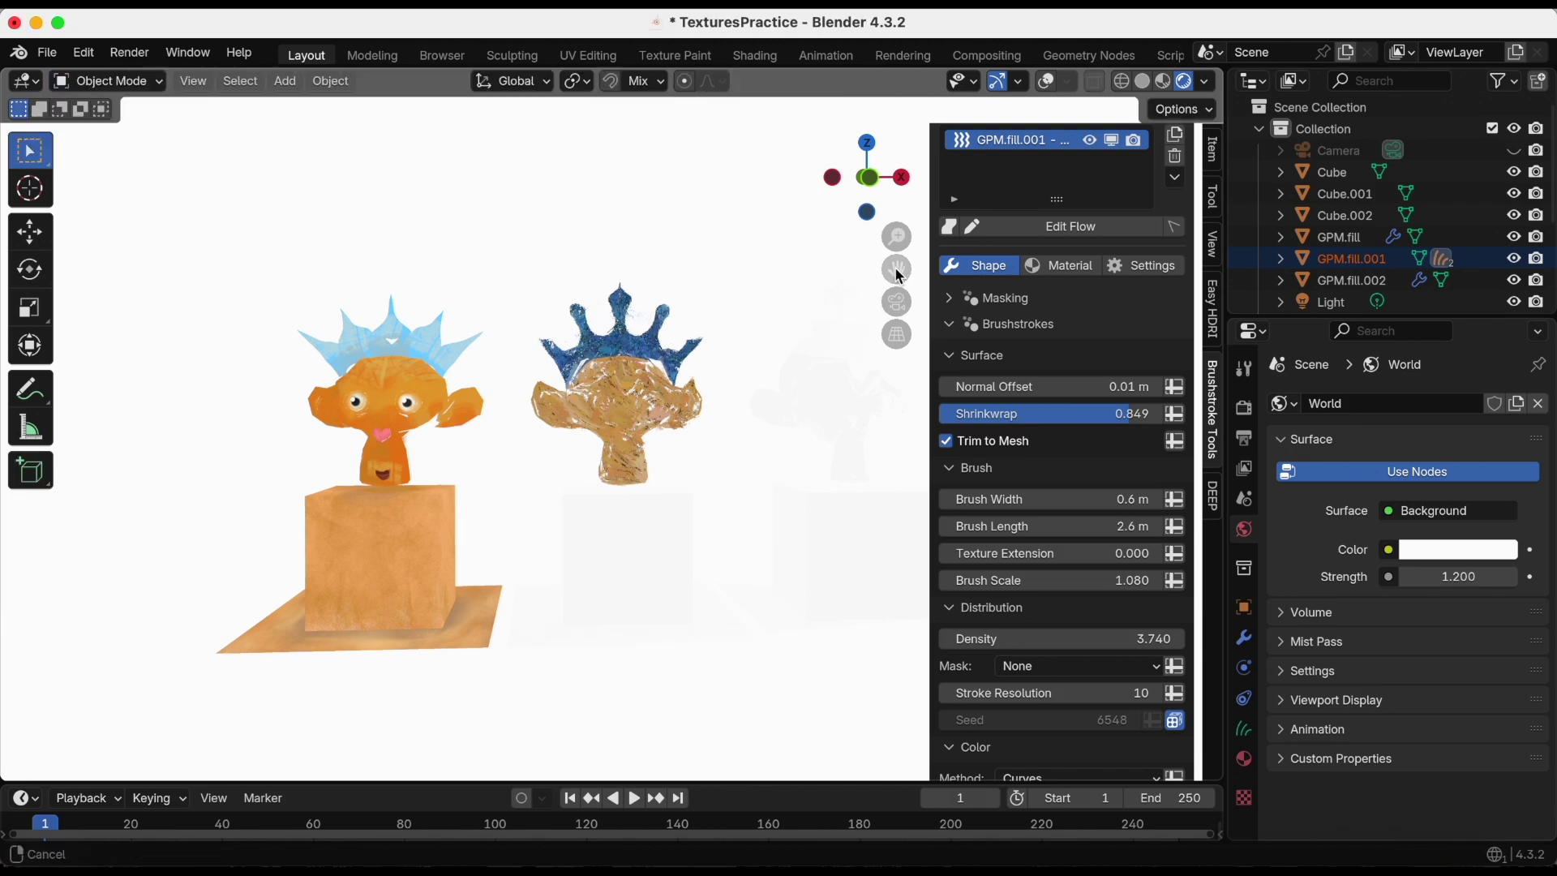
drag(897, 272, 849, 207)
click(1046, 82)
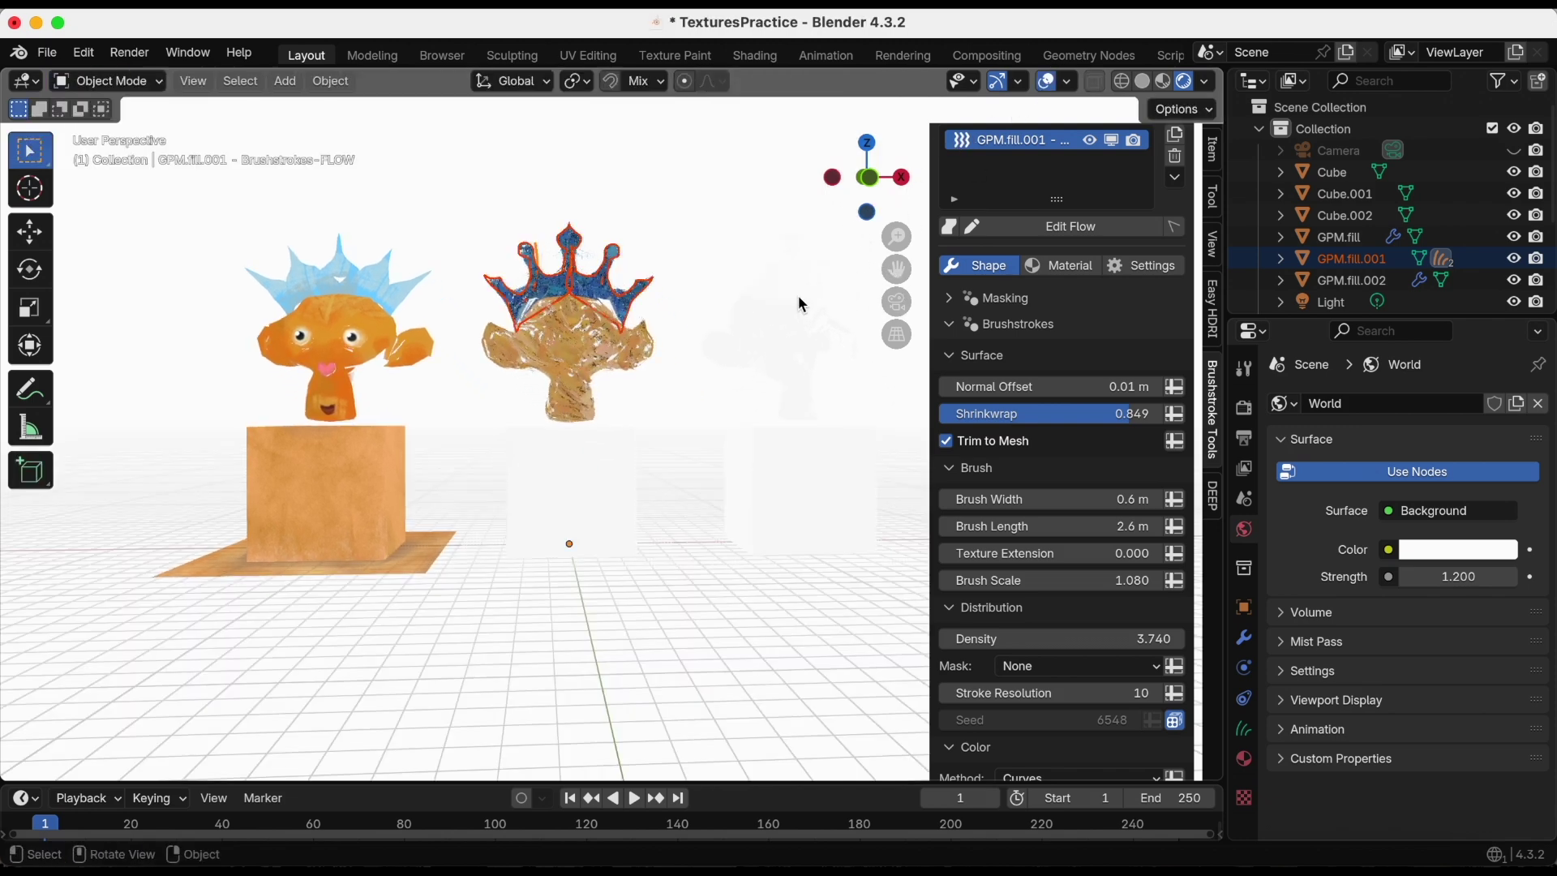
middle_drag(799, 299, 729, 330)
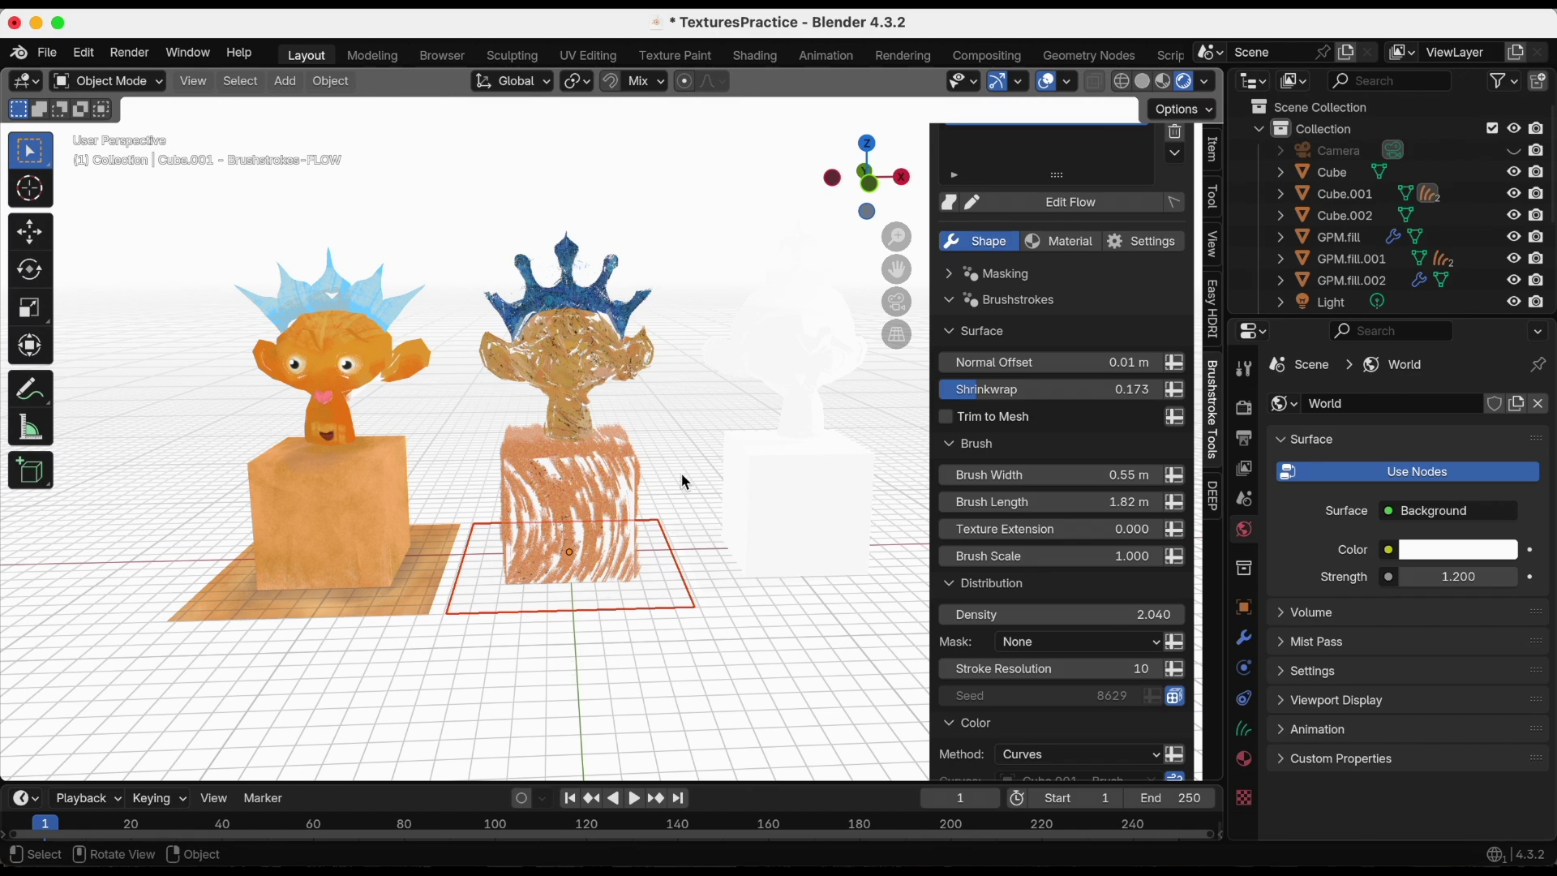
- Select the floor plane under the second cube together with the crown's strokes and copy all the crown's brushstrokes to the plane
middle_drag(685, 483, 681, 454)
scroll(1049, 515, up, 5)
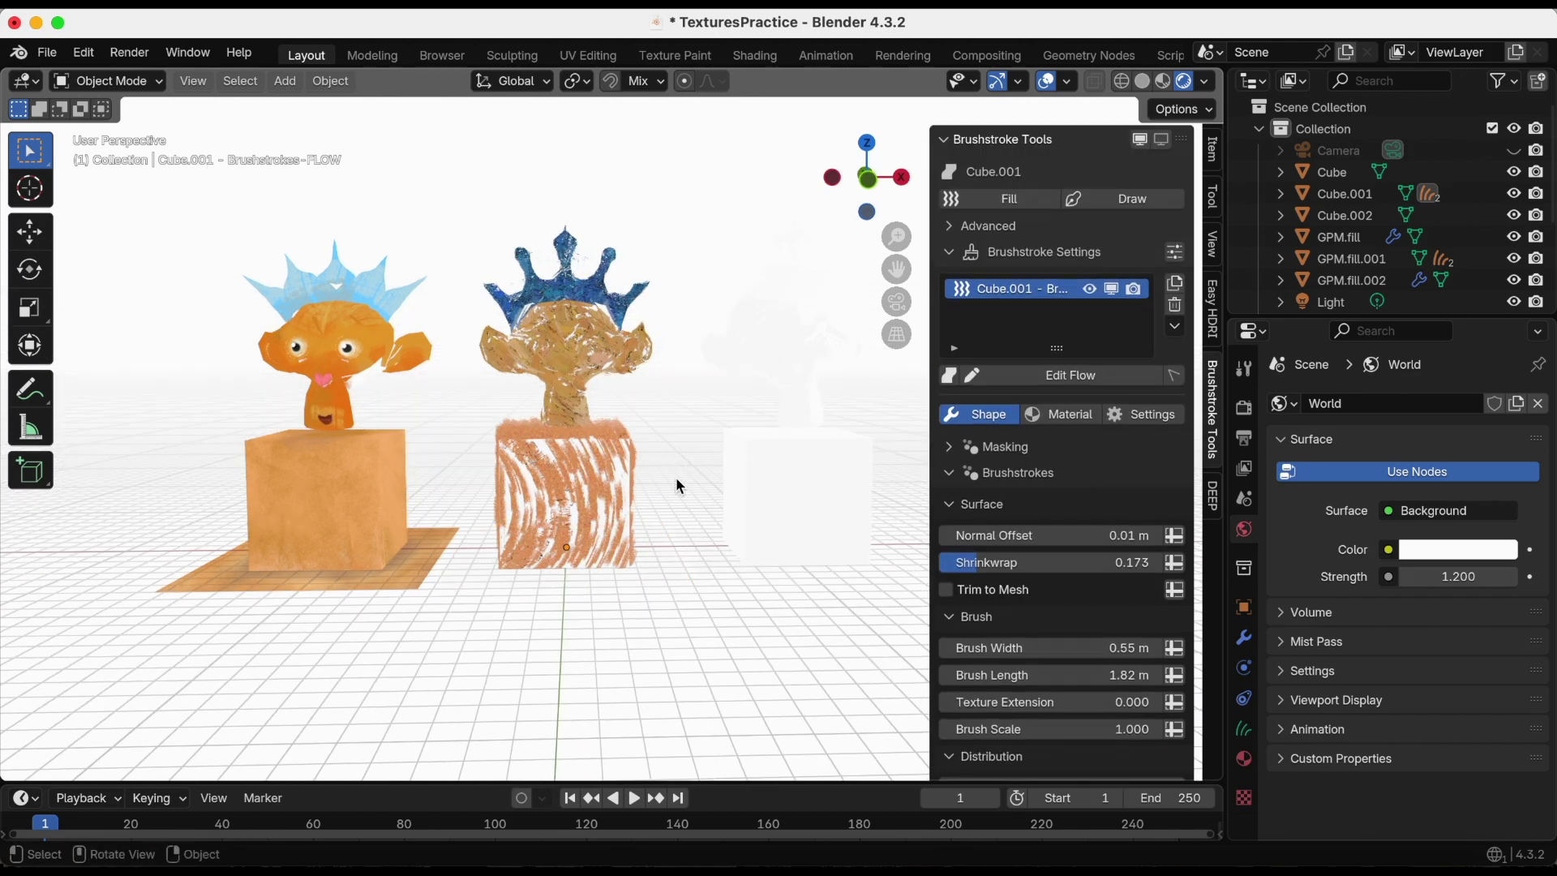
click(650, 581)
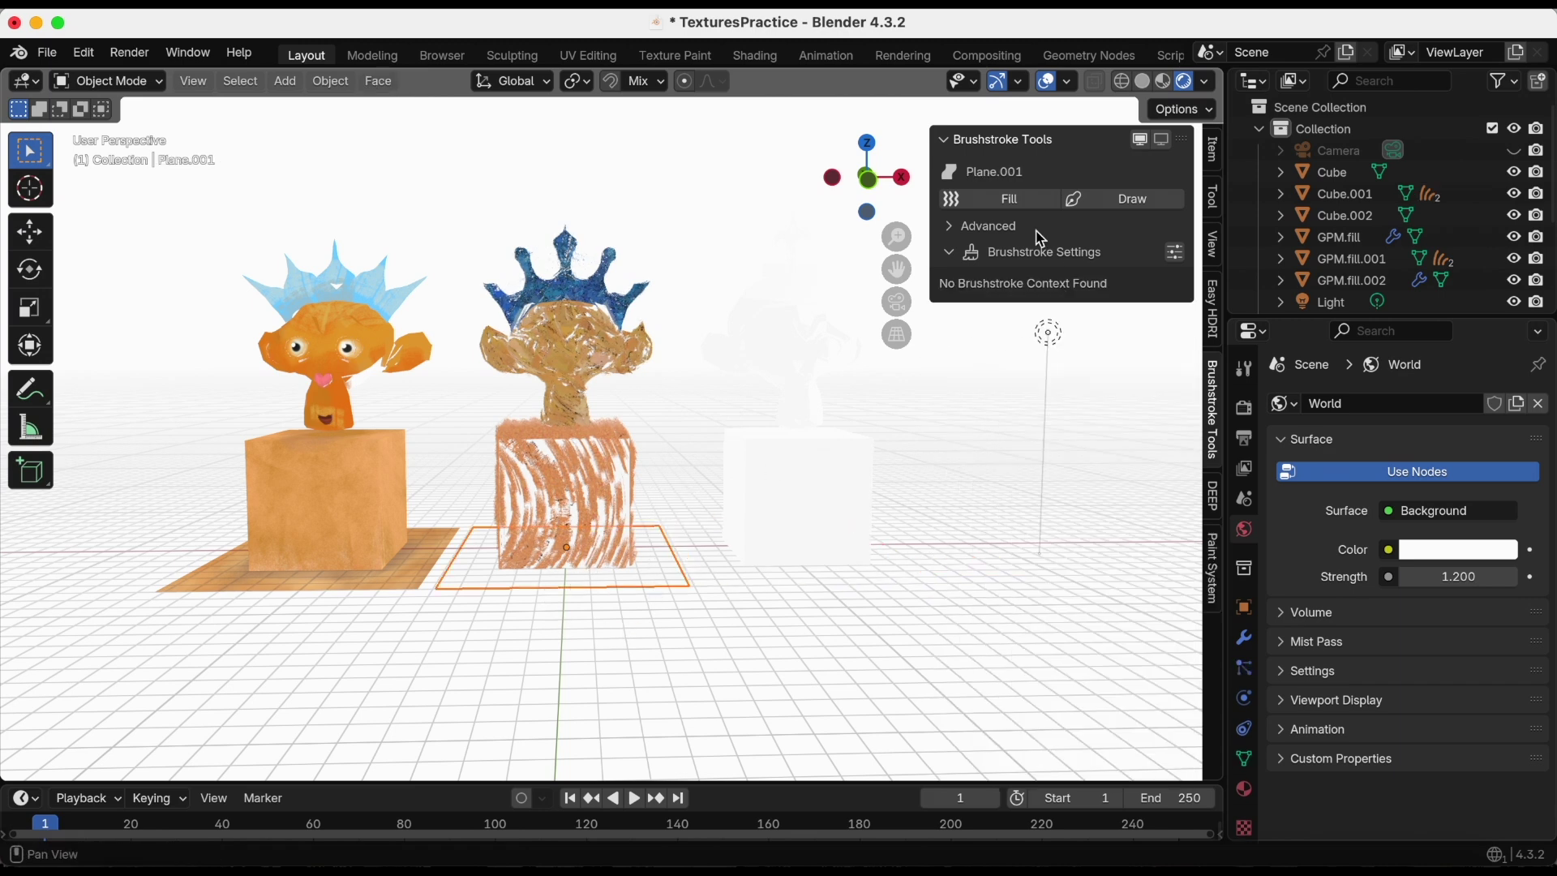
scroll(799, 451, up, 3)
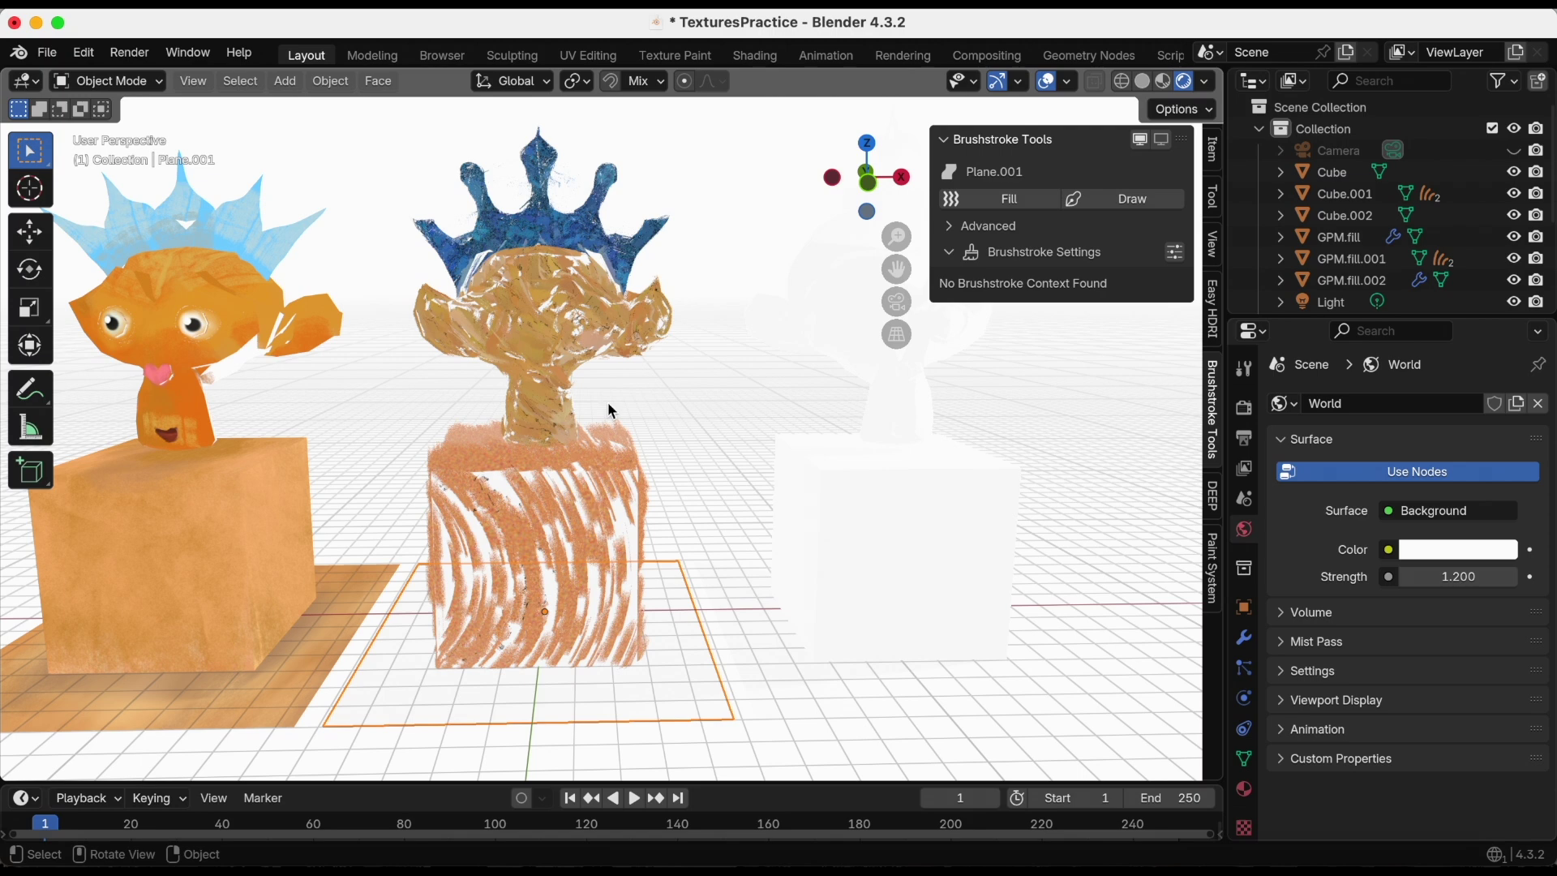
click(551, 240)
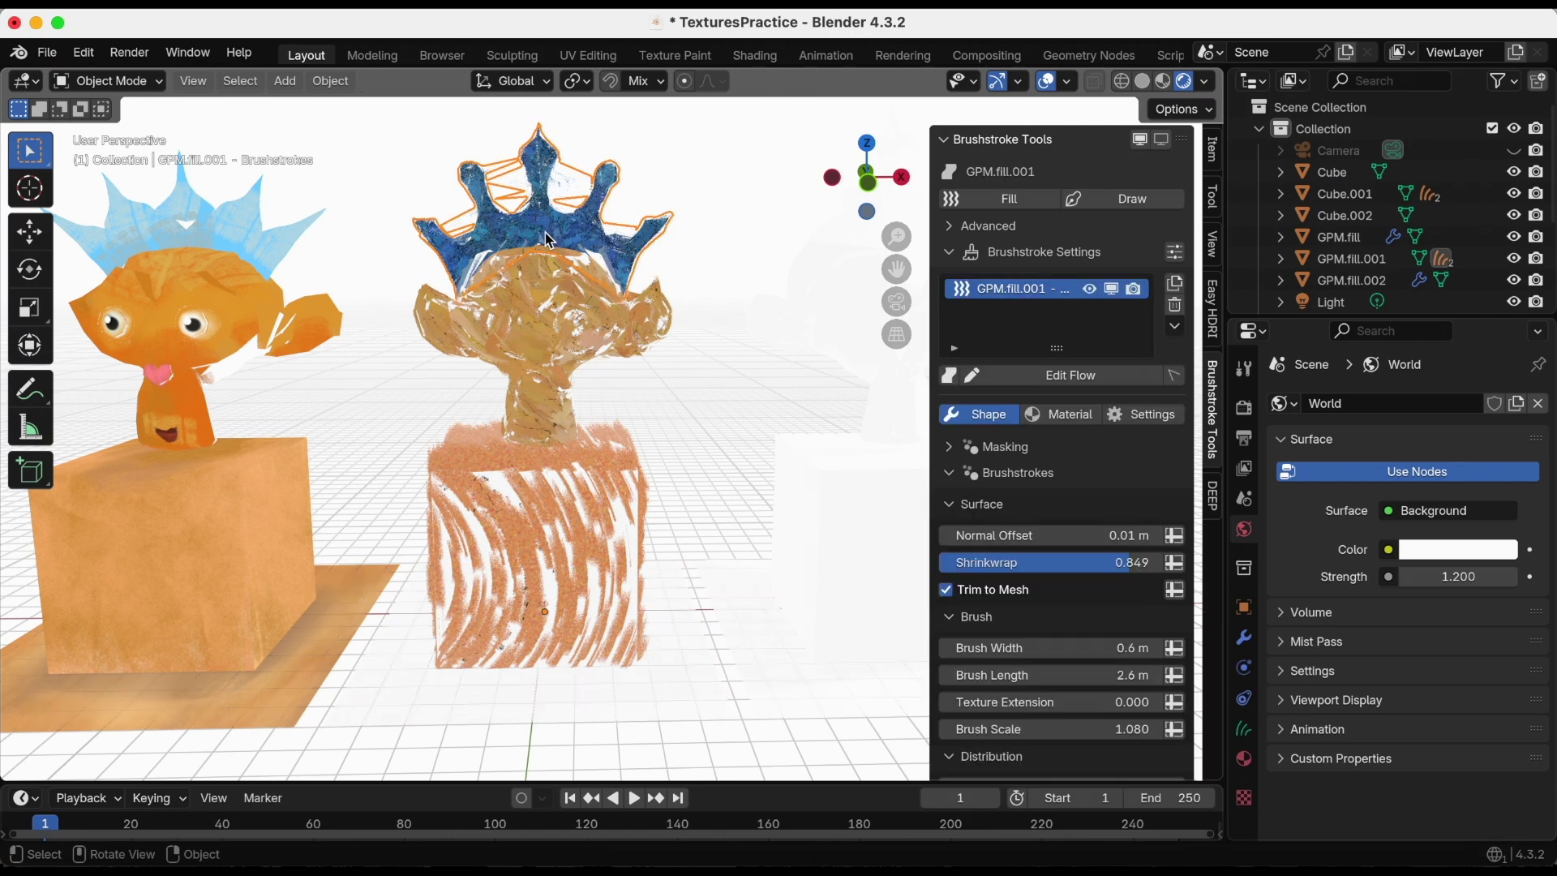
click(555, 229)
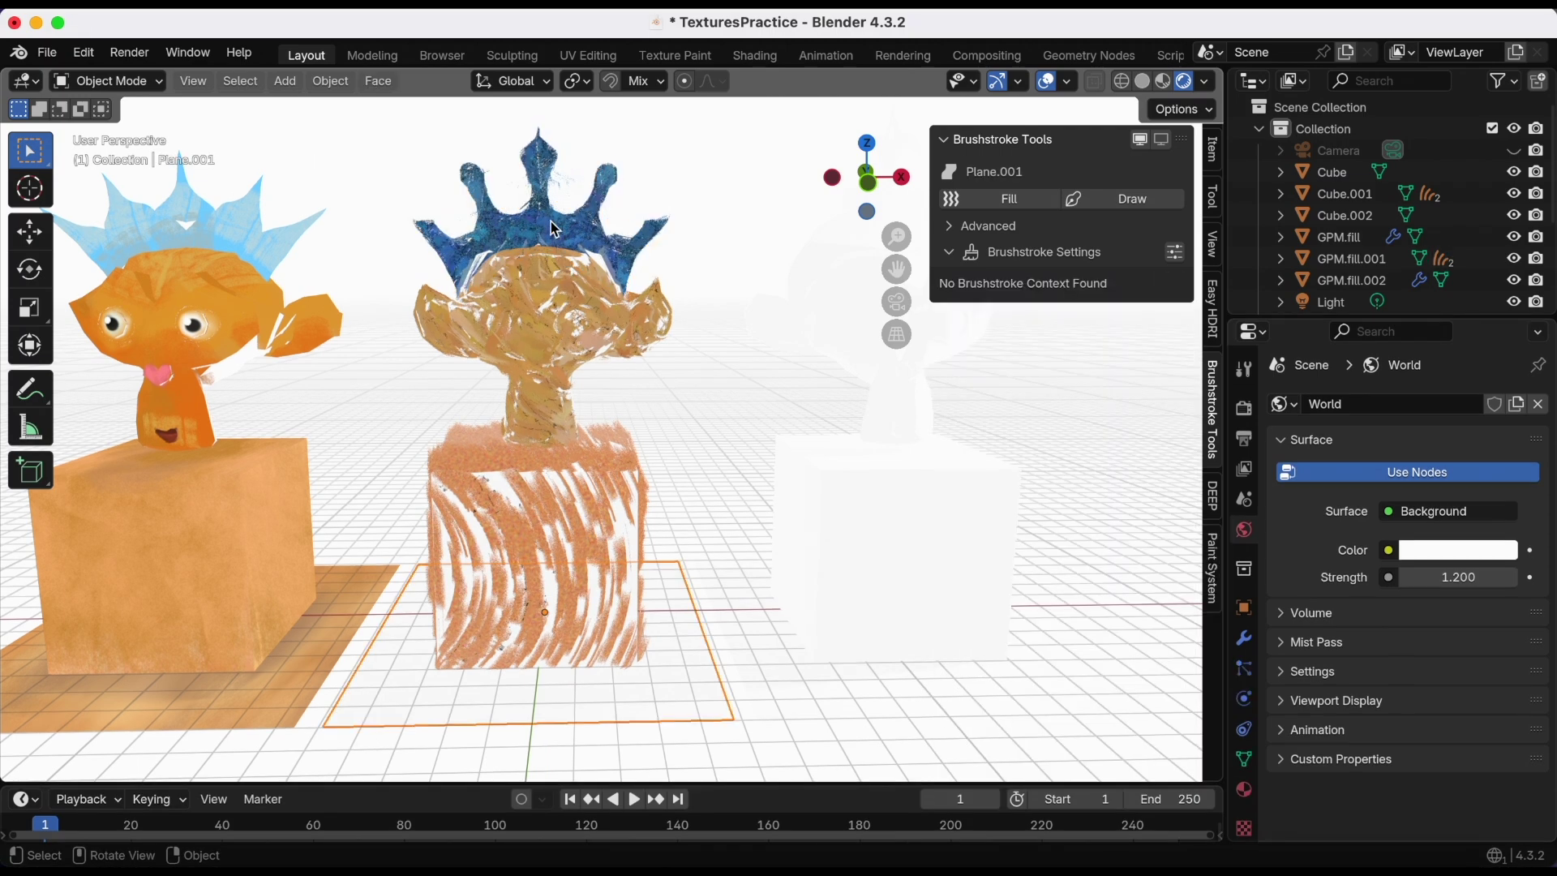
key(shift)
shift+click(555, 230)
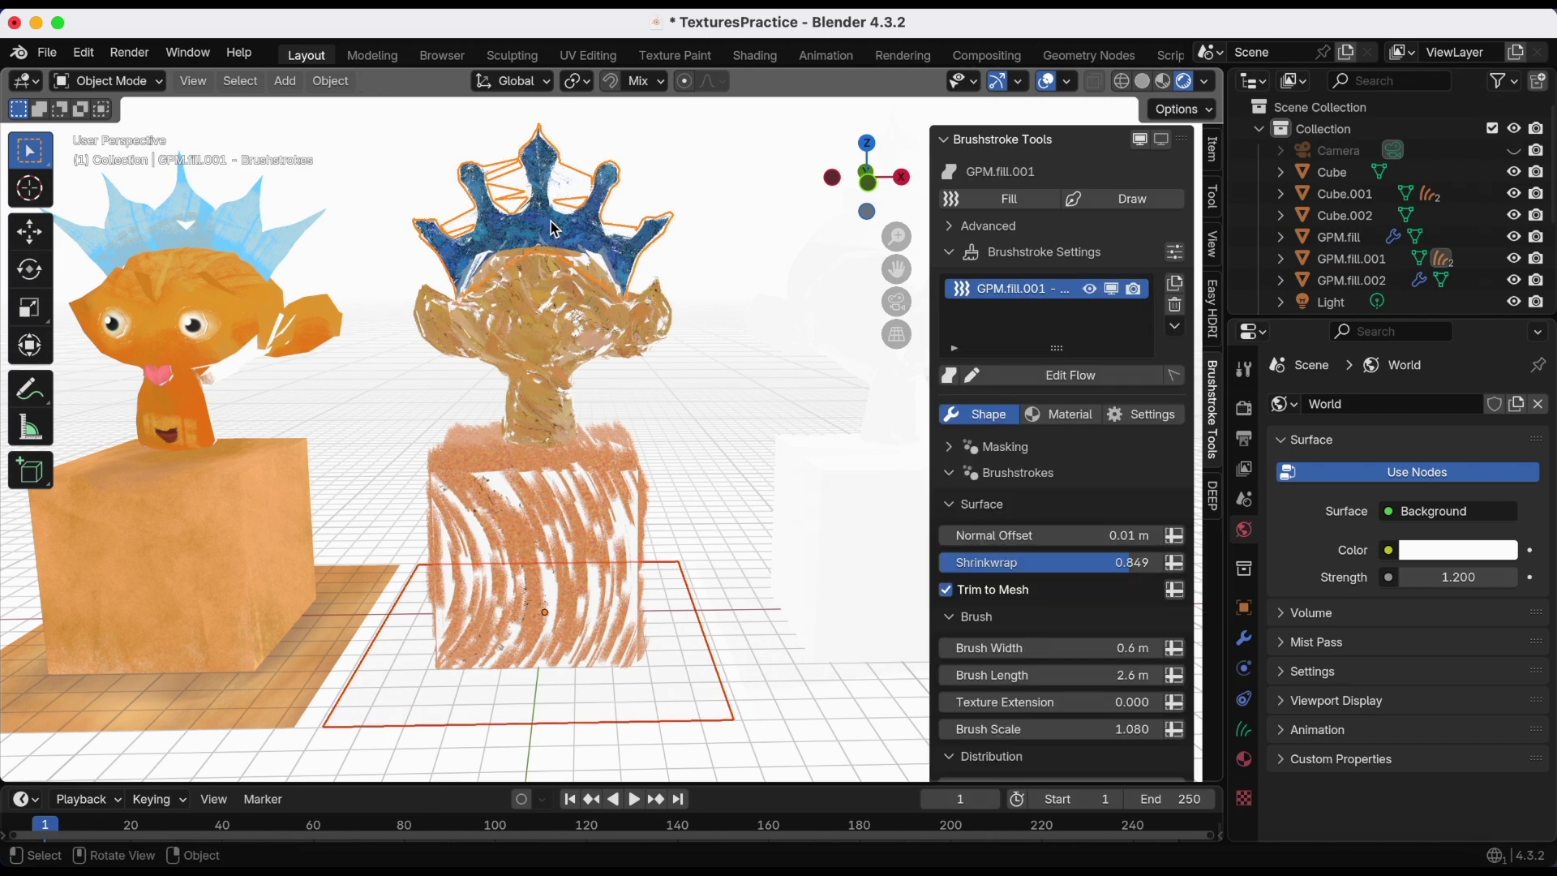
click(1175, 326)
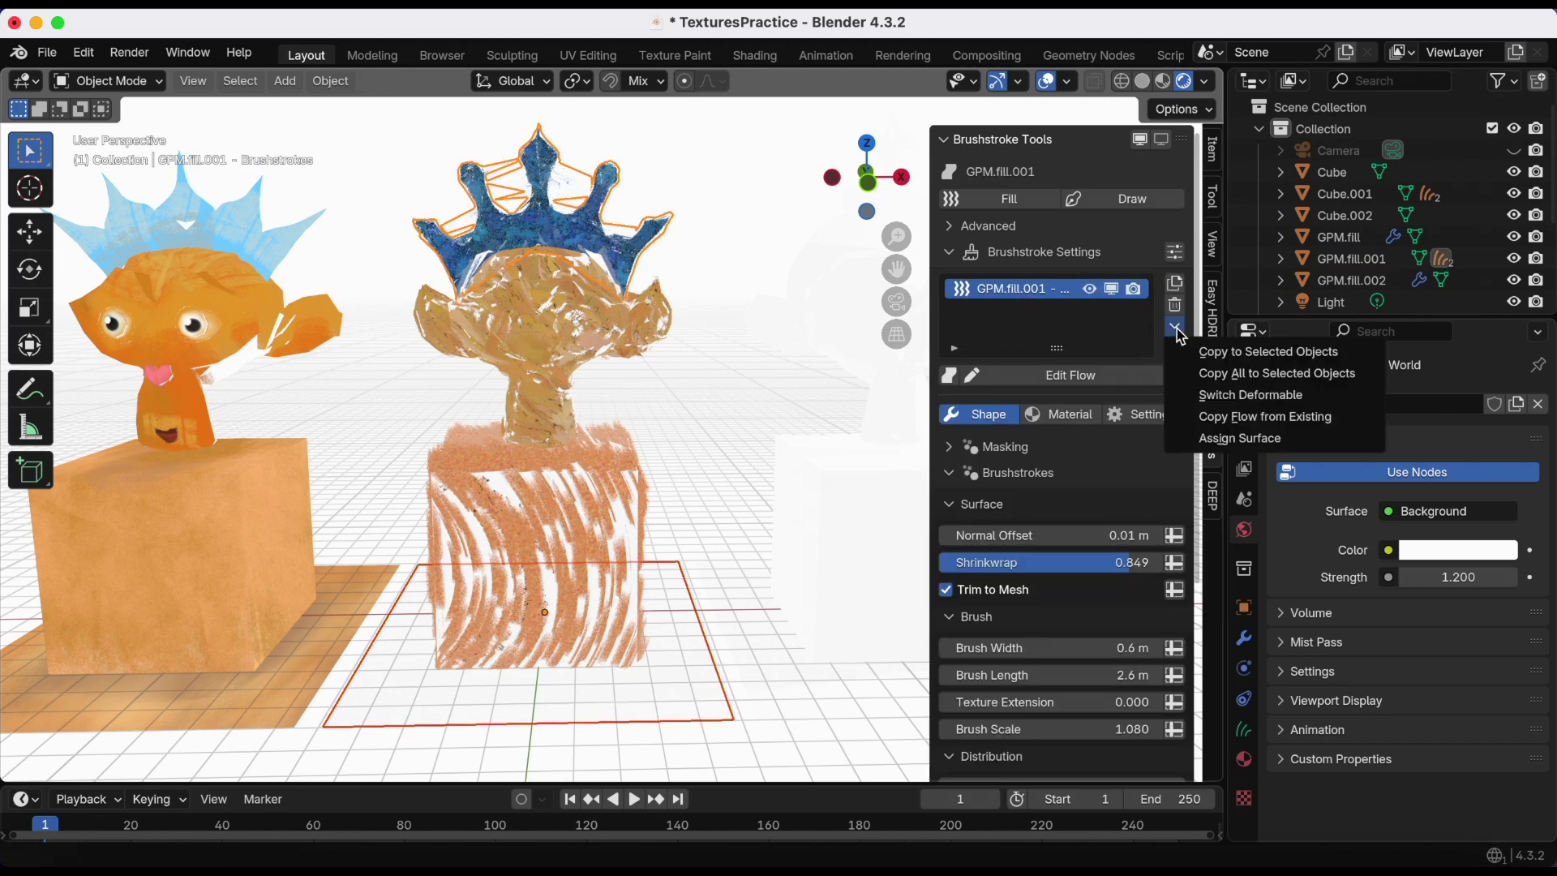
click(1203, 374)
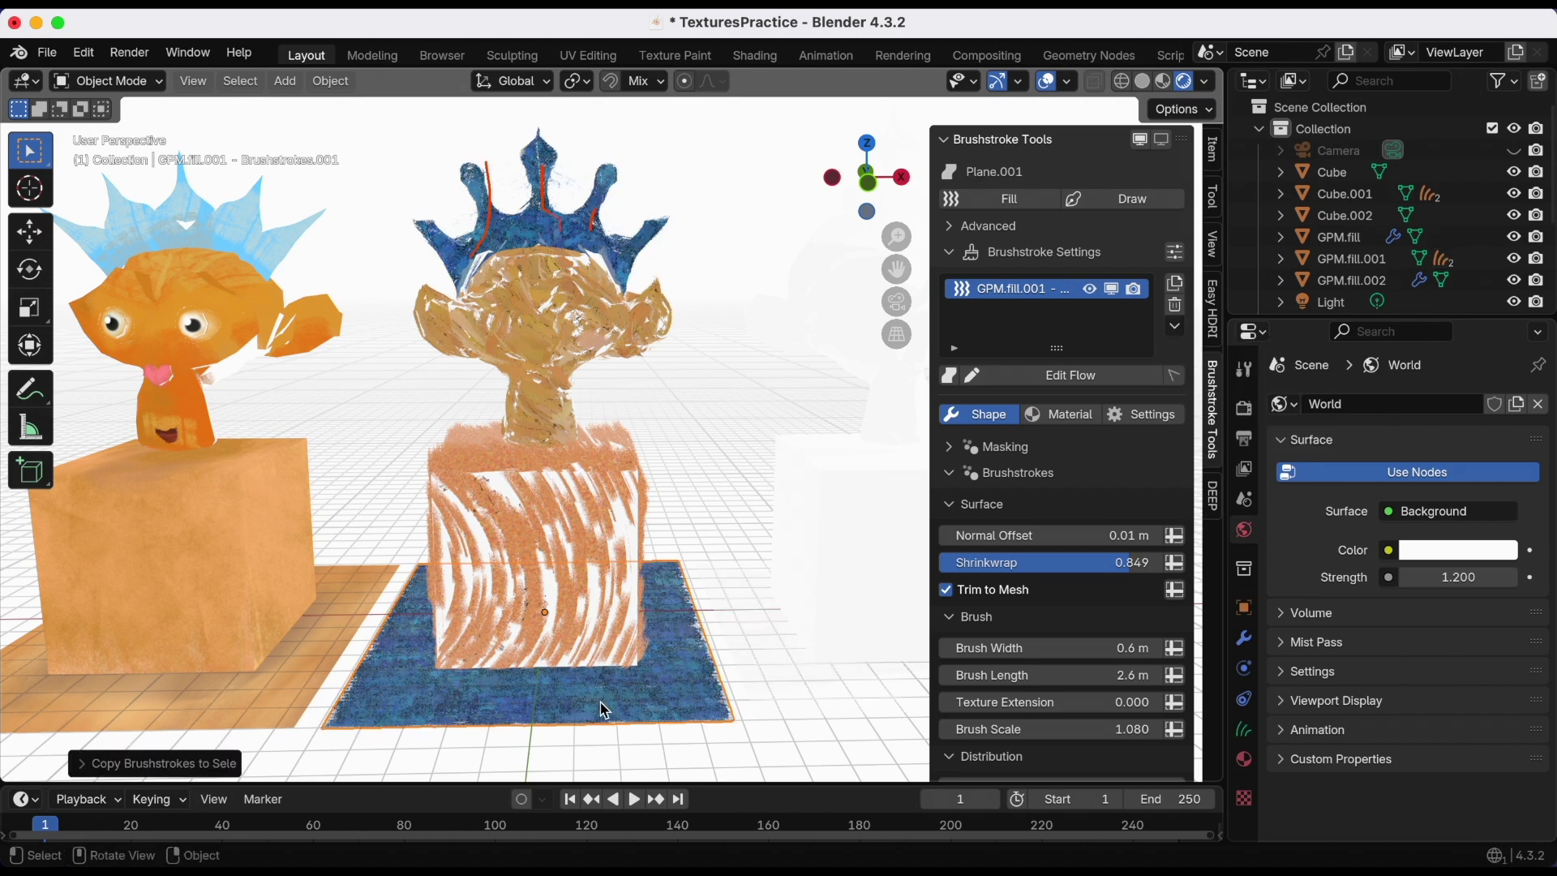
- Make the floor plane's brushstroke material a single-user copy and rename it
click(1080, 413)
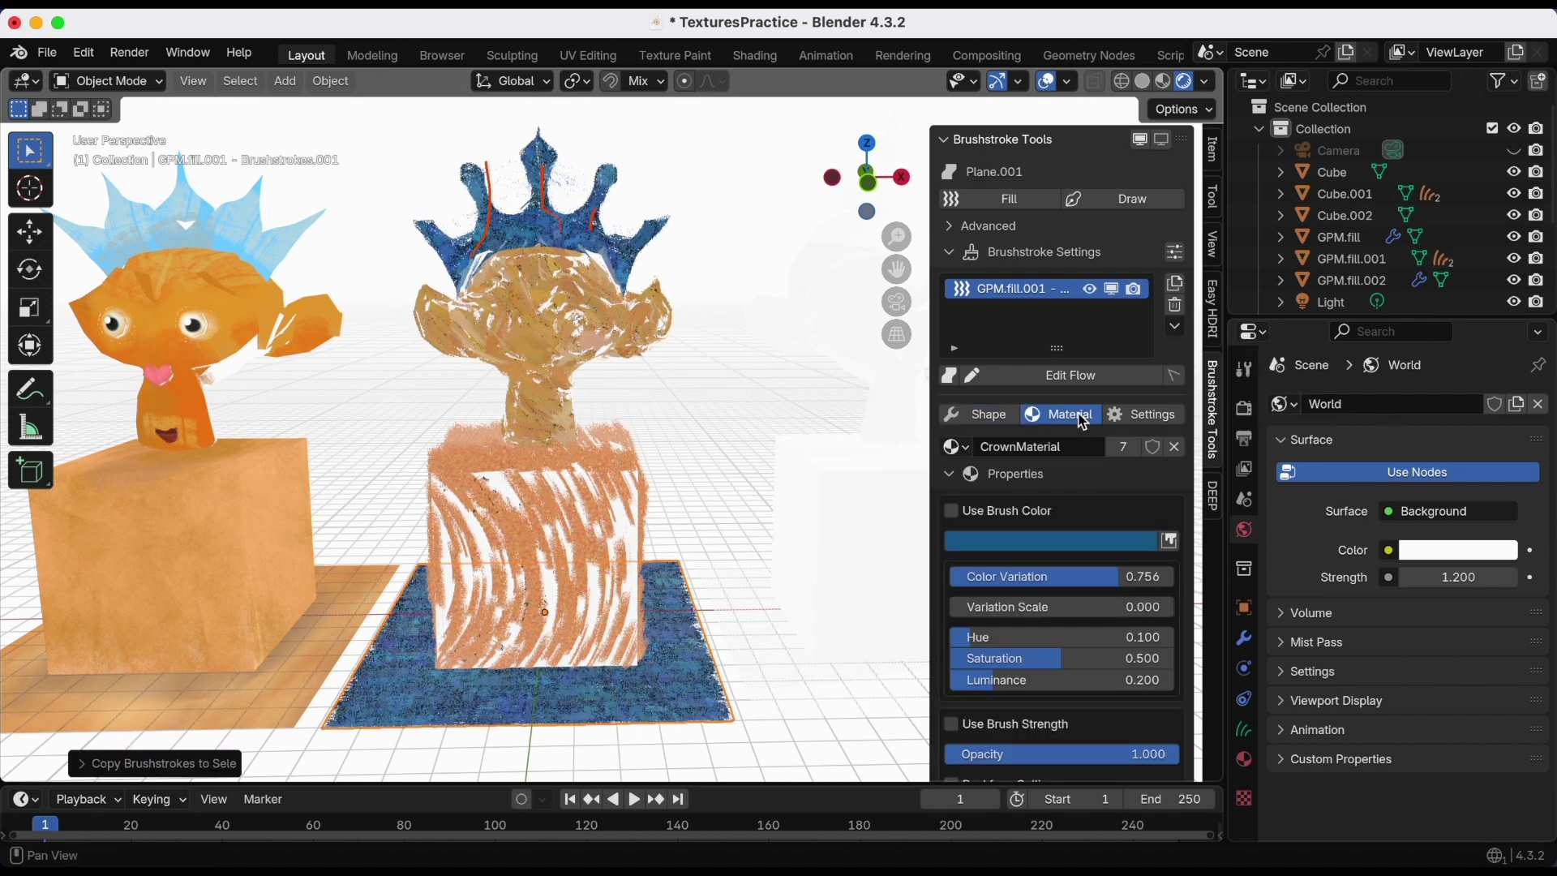
click(1124, 451)
click(1027, 445)
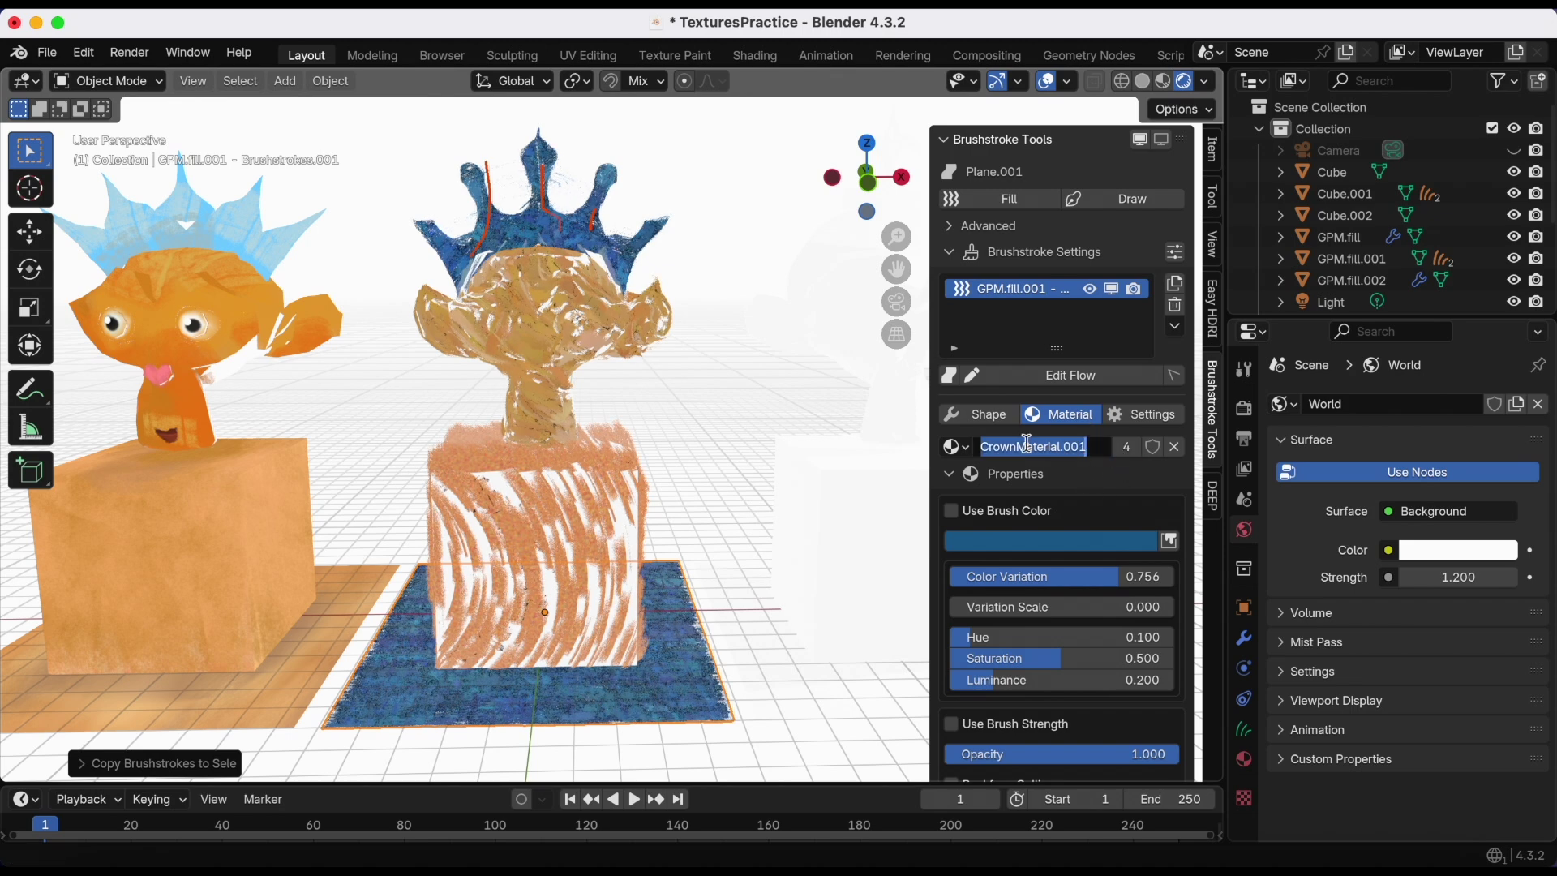
key(super+v)
key(Return)
- Change the floor plane's GroundMaterial brush color from the crown's blue to a brownish orange
click(1107, 553)
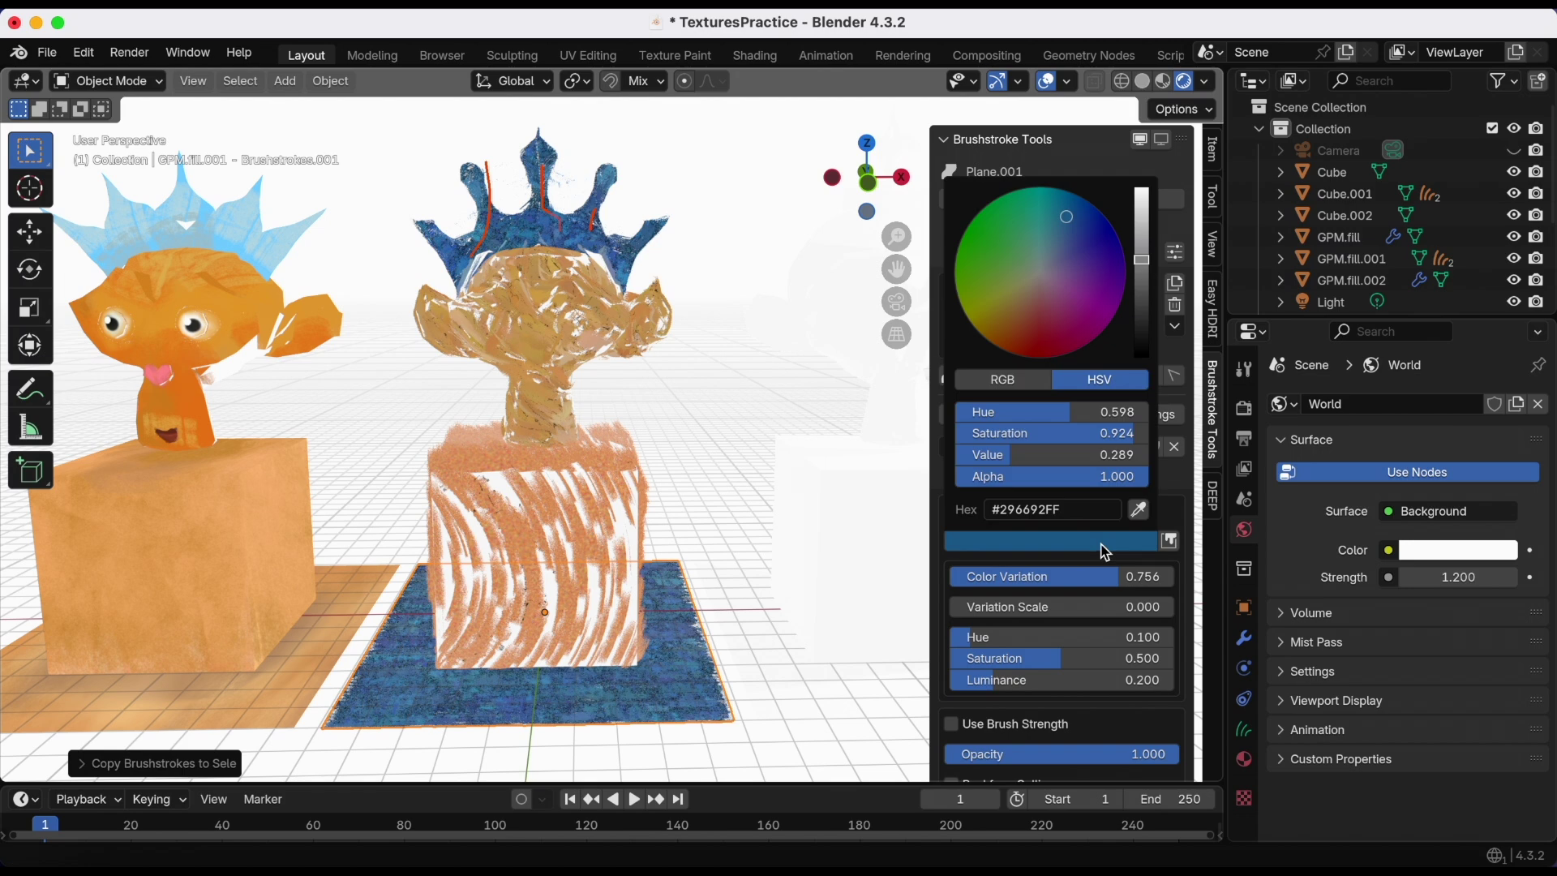
click(1140, 510)
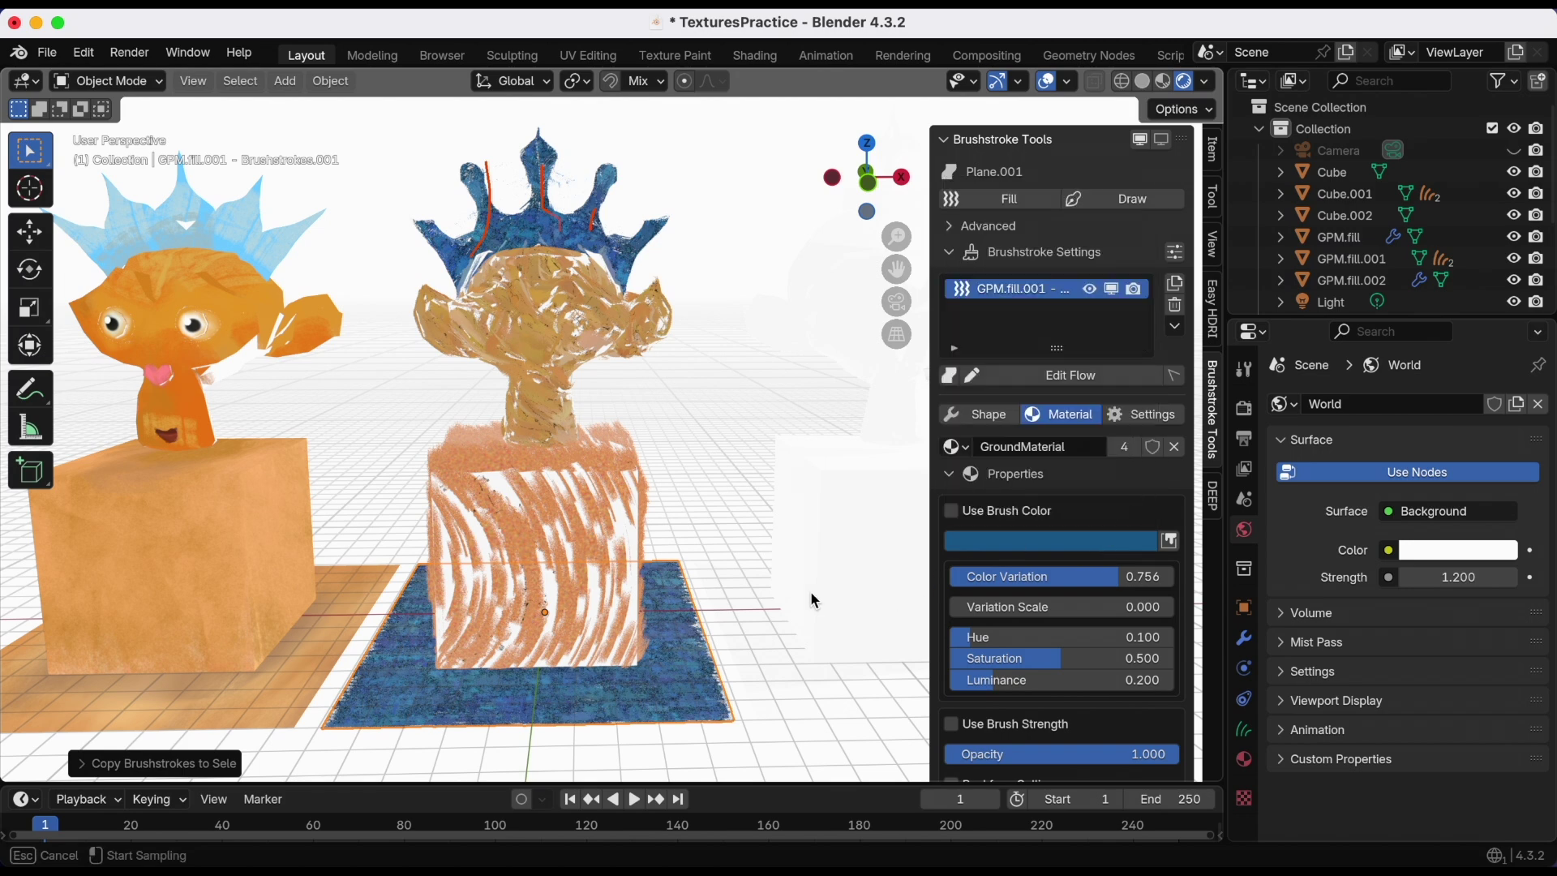
click(981, 554)
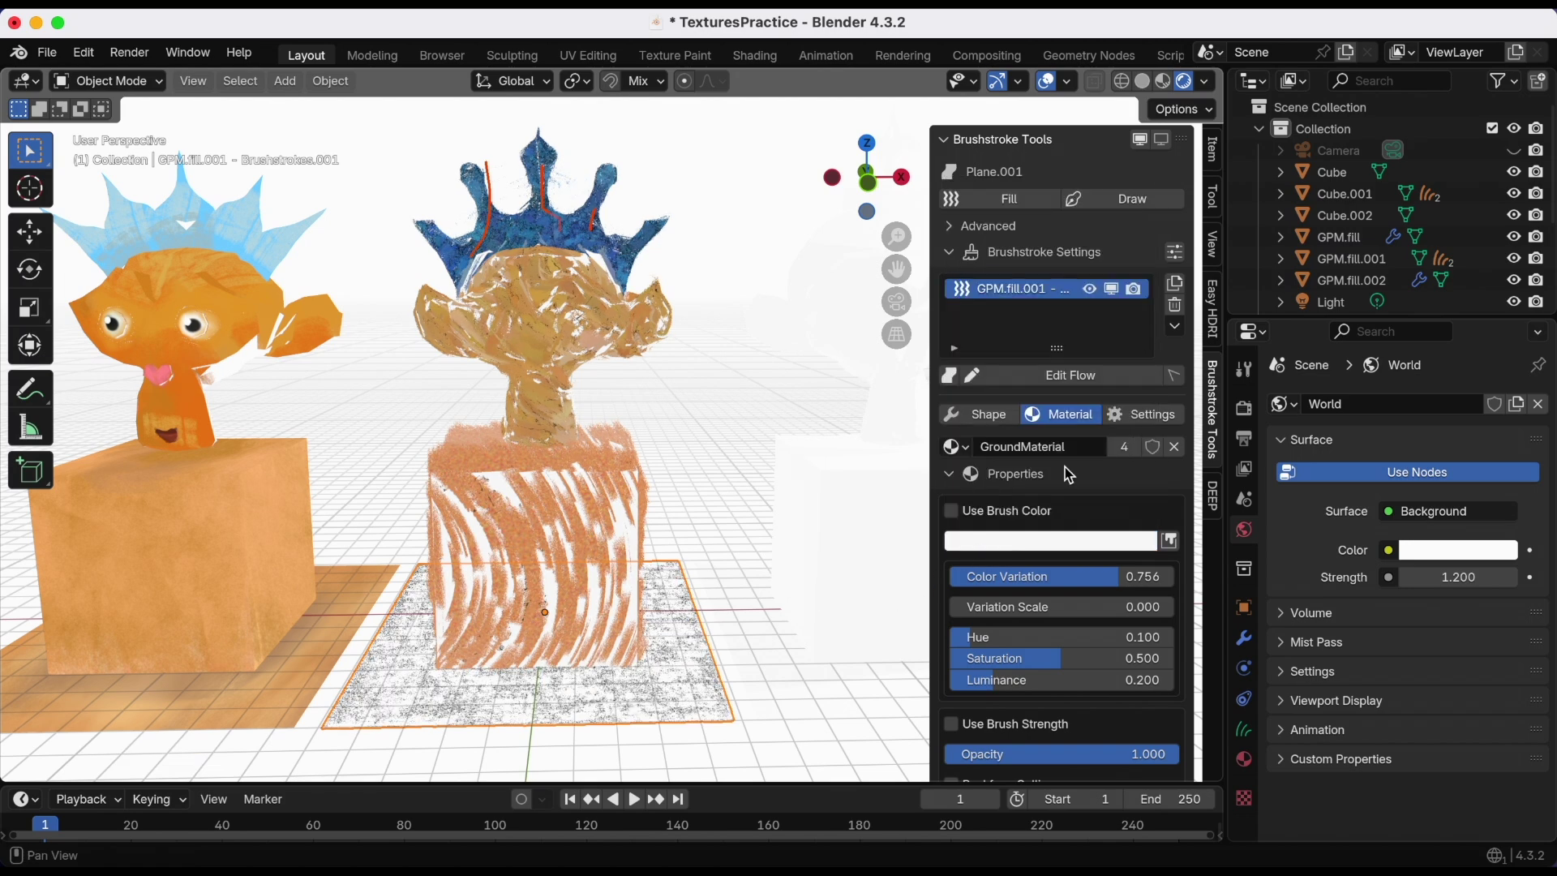
click(1060, 553)
drag(1146, 346, 1142, 250)
click(1015, 327)
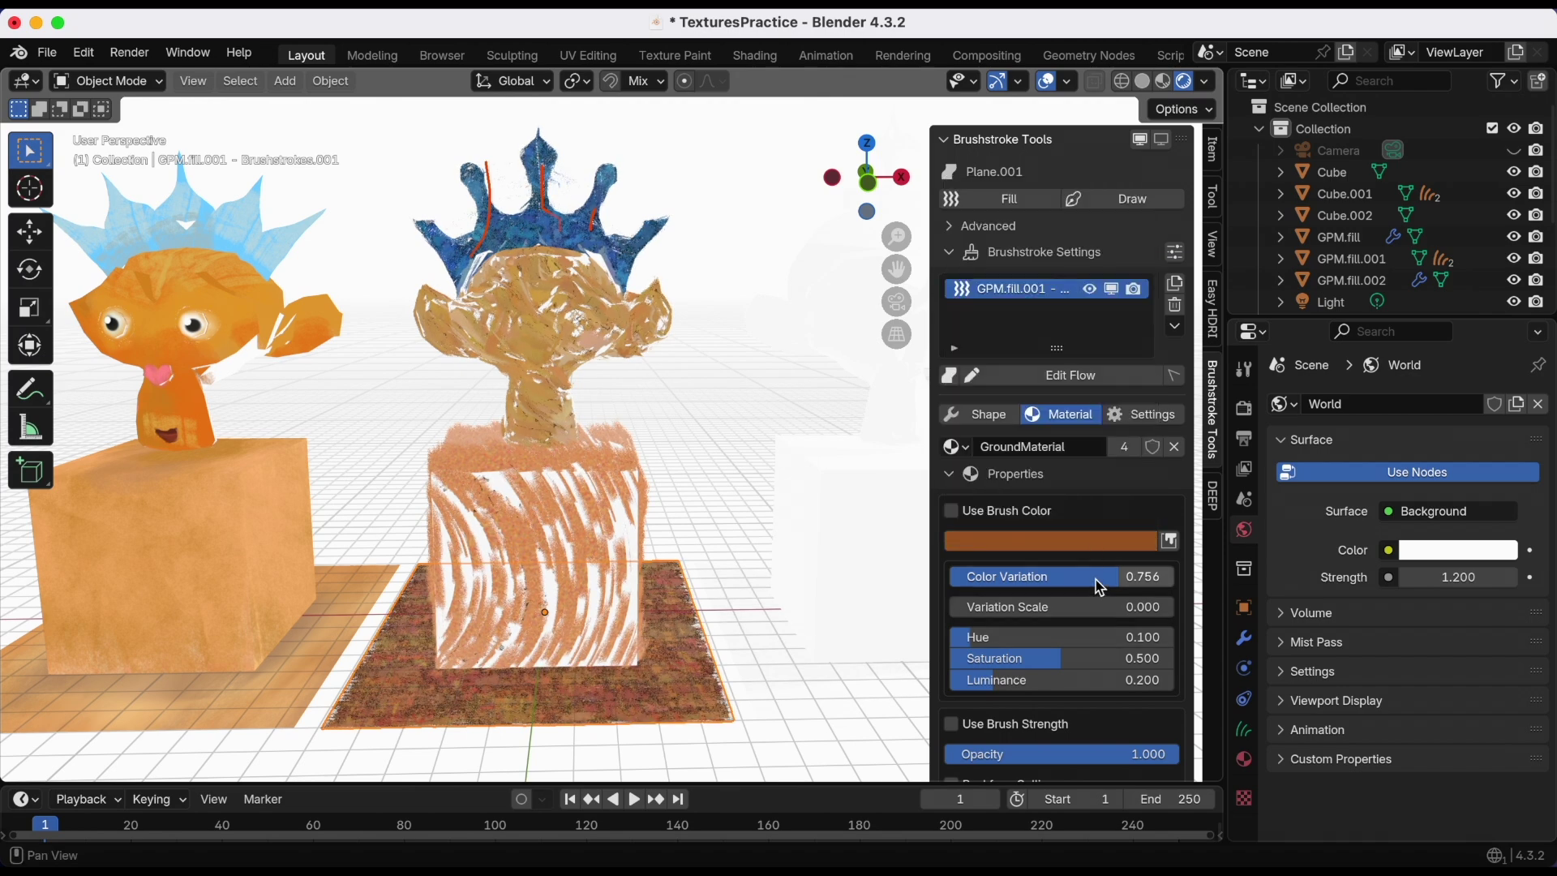
- Set the floor brushstrokes' Color Variation to 0.454 and adjust the material's Roughness
mouse_move(1099, 577)
mouse_down()
mouse_move(884, 594)
mouse_move(1003, 600)
mouse_up()
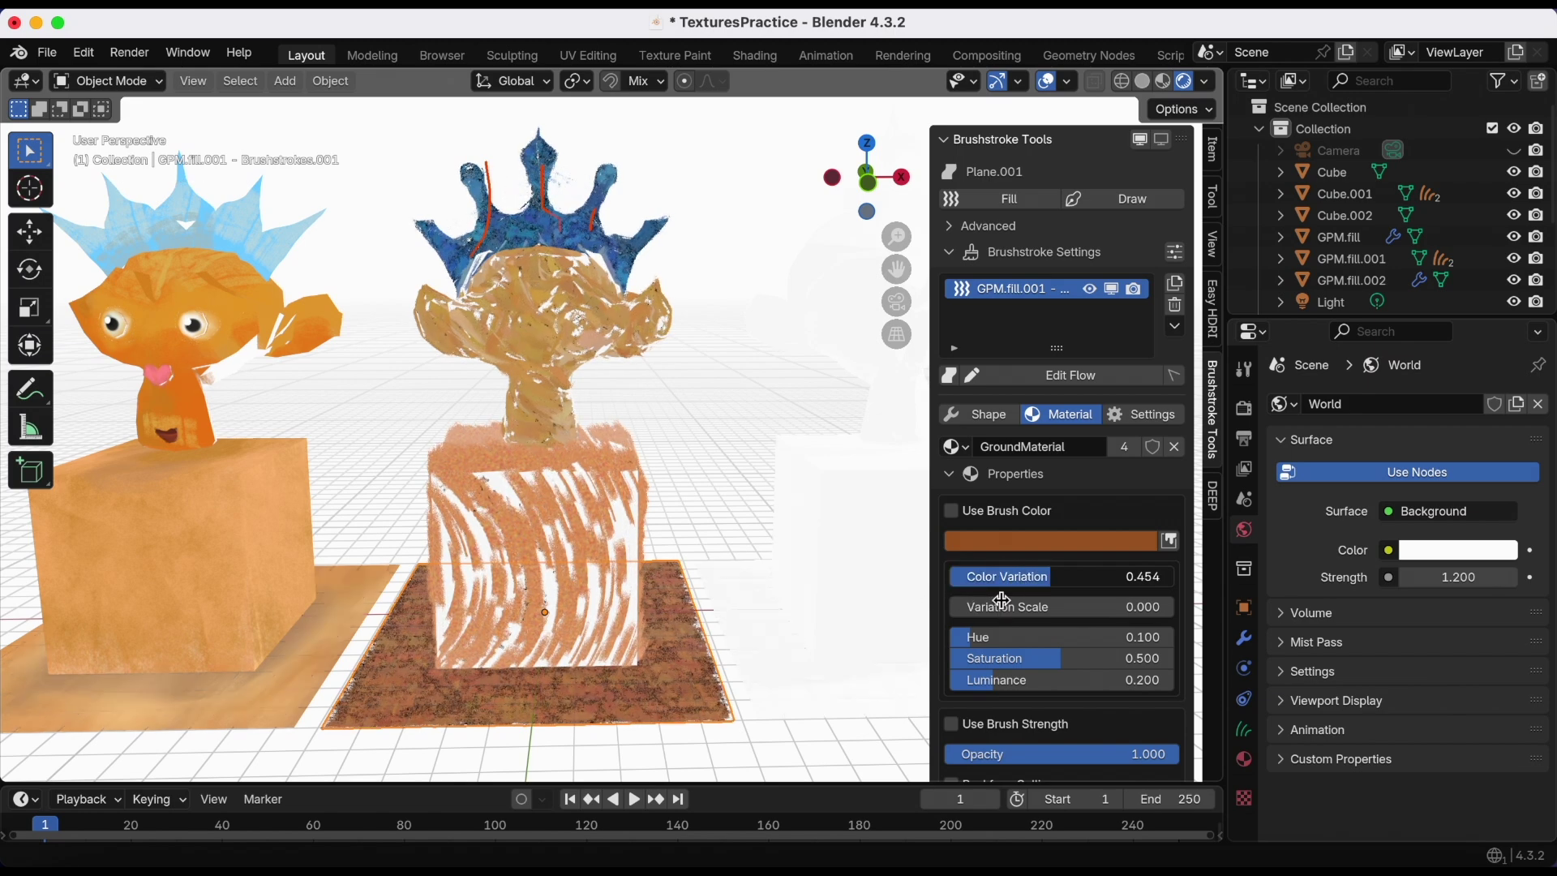
scroll(1002, 567, down, 10)
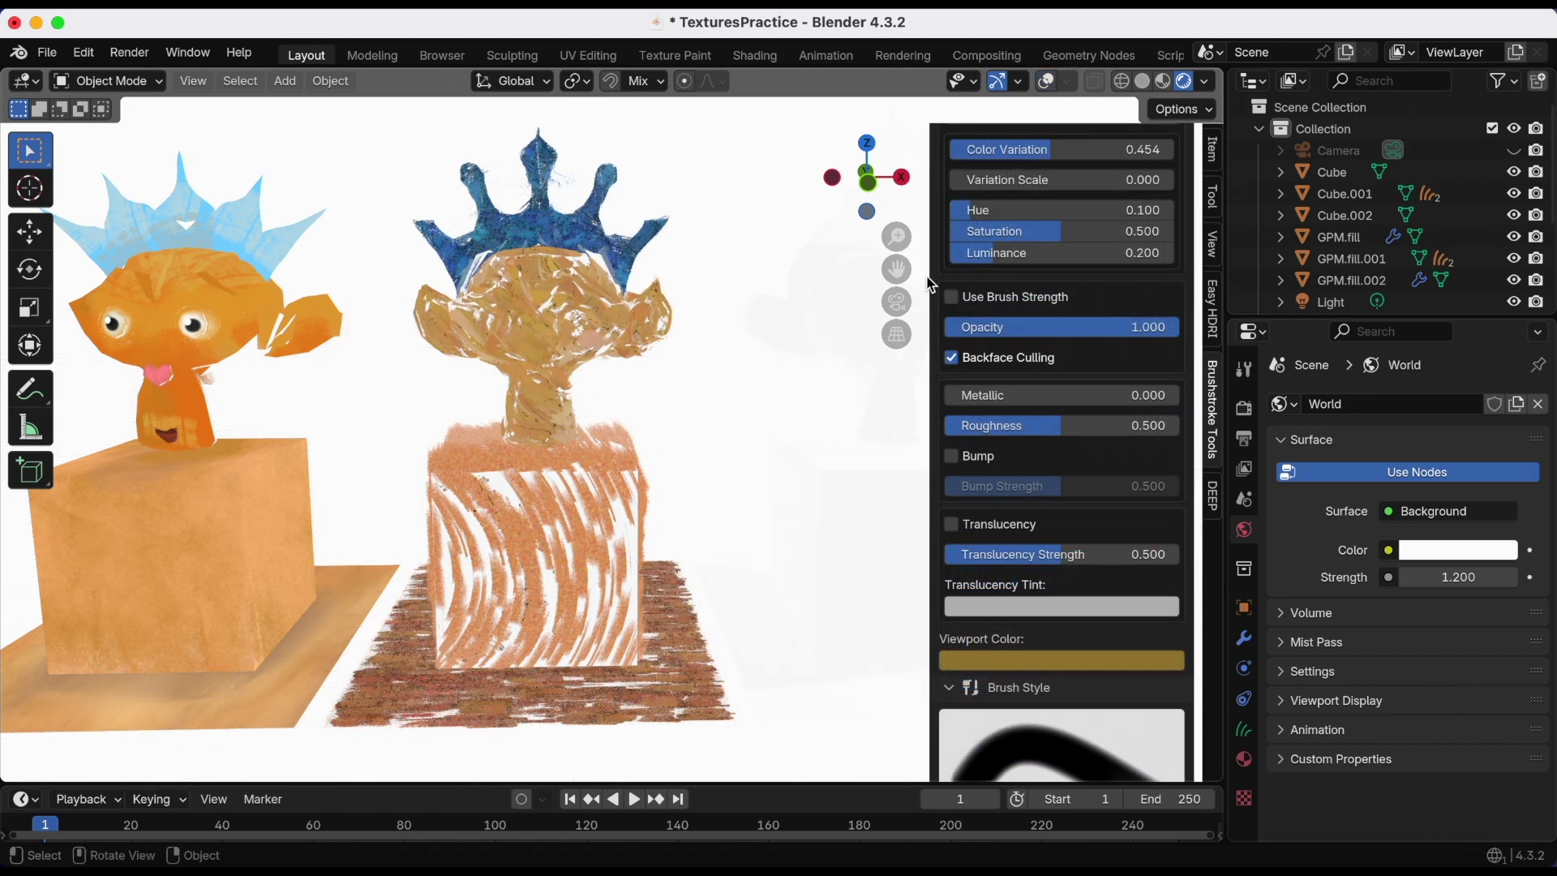
mouse_move(1006, 426)
mouse_down()
mouse_move(1063, 427)
mouse_move(937, 432)
mouse_move(1040, 434)
mouse_up()
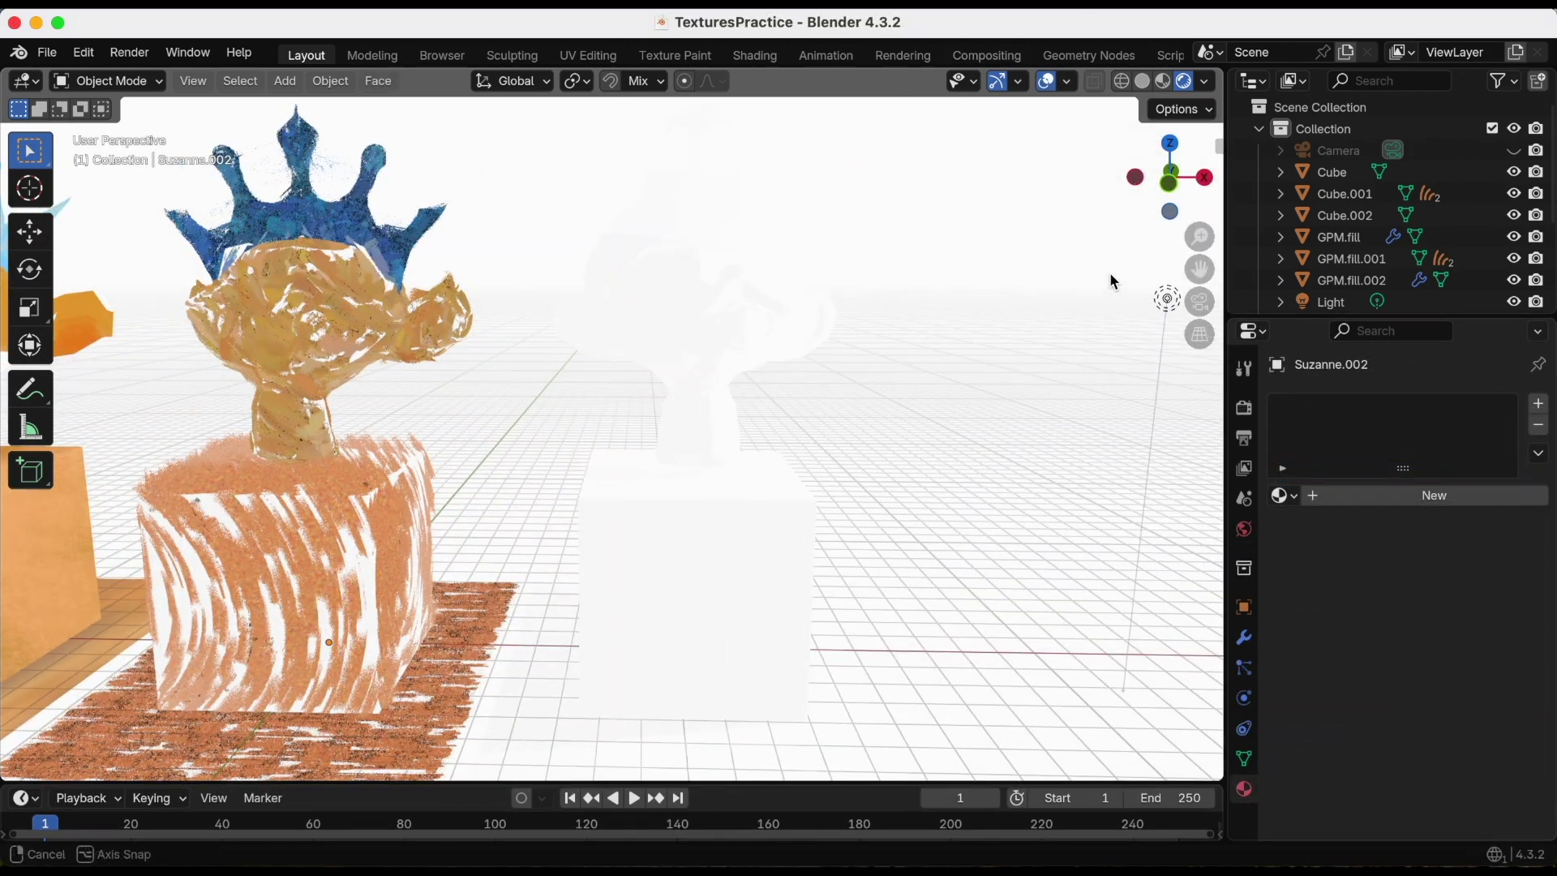
- Select the third, untextured monkey head
click(698, 347)
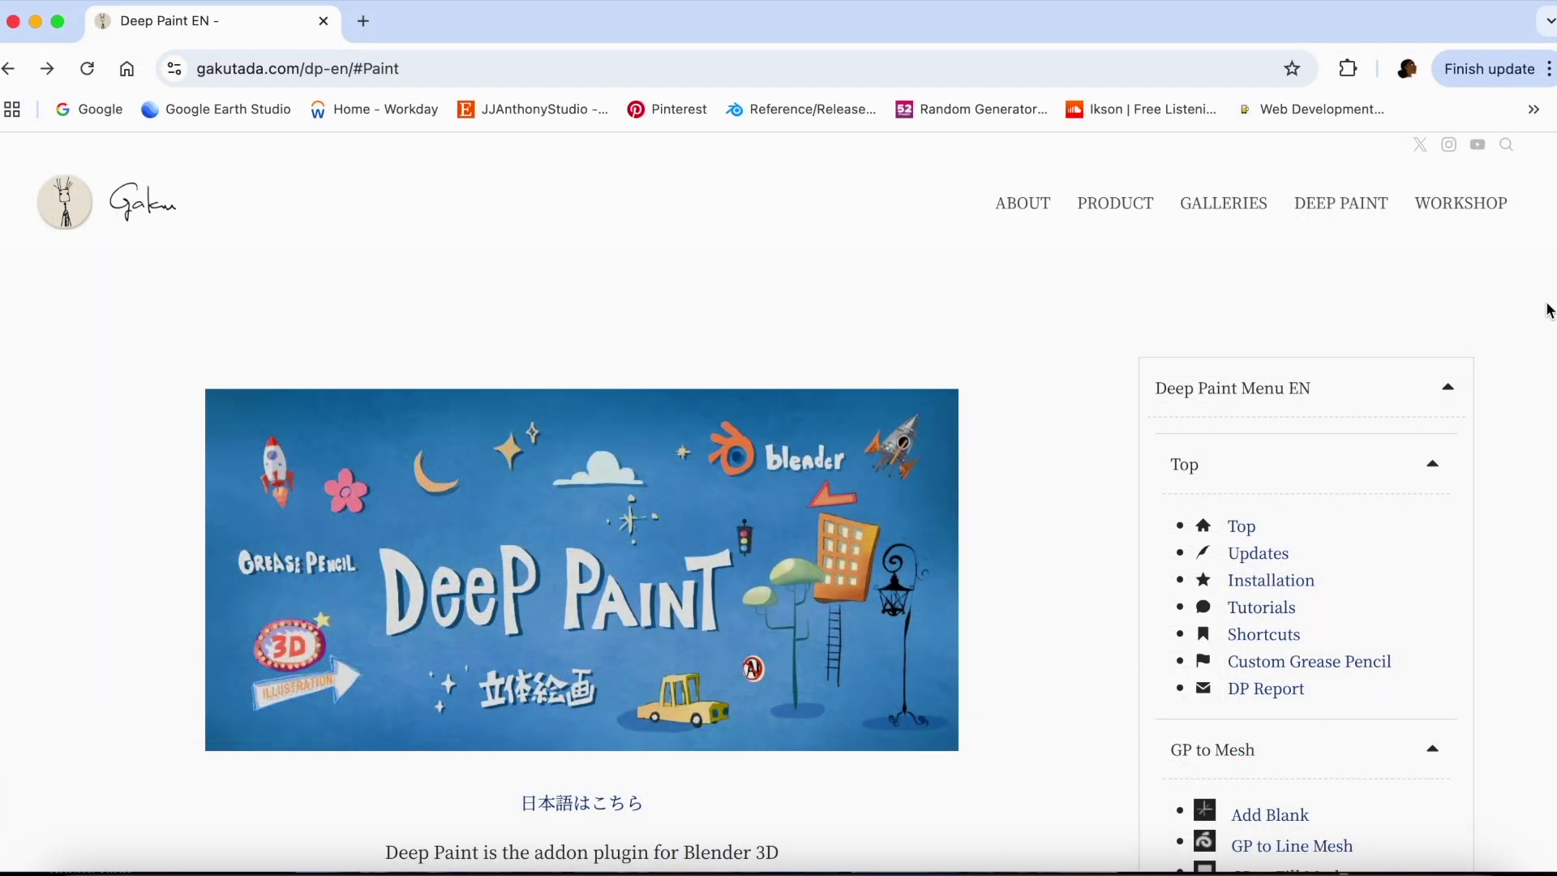
- Switch to the browser and review the Deep Paint website and its Gumroad product page, including the Deep Paint Pro option
scroll(1547, 311, down, 1)
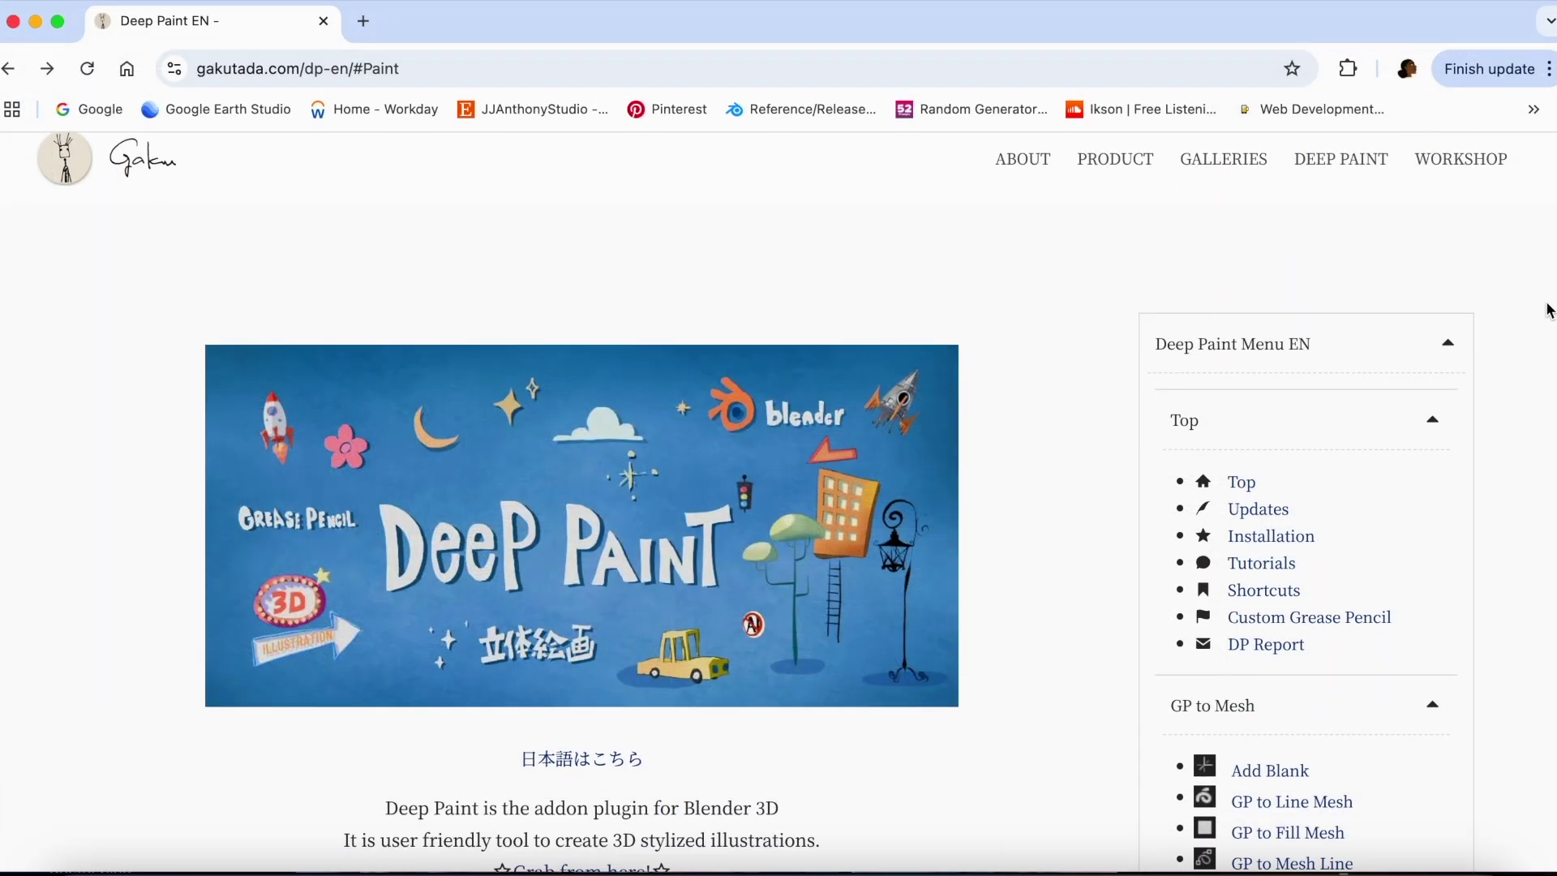
scroll(1547, 311, down, 1)
scroll(1548, 311, down, 3)
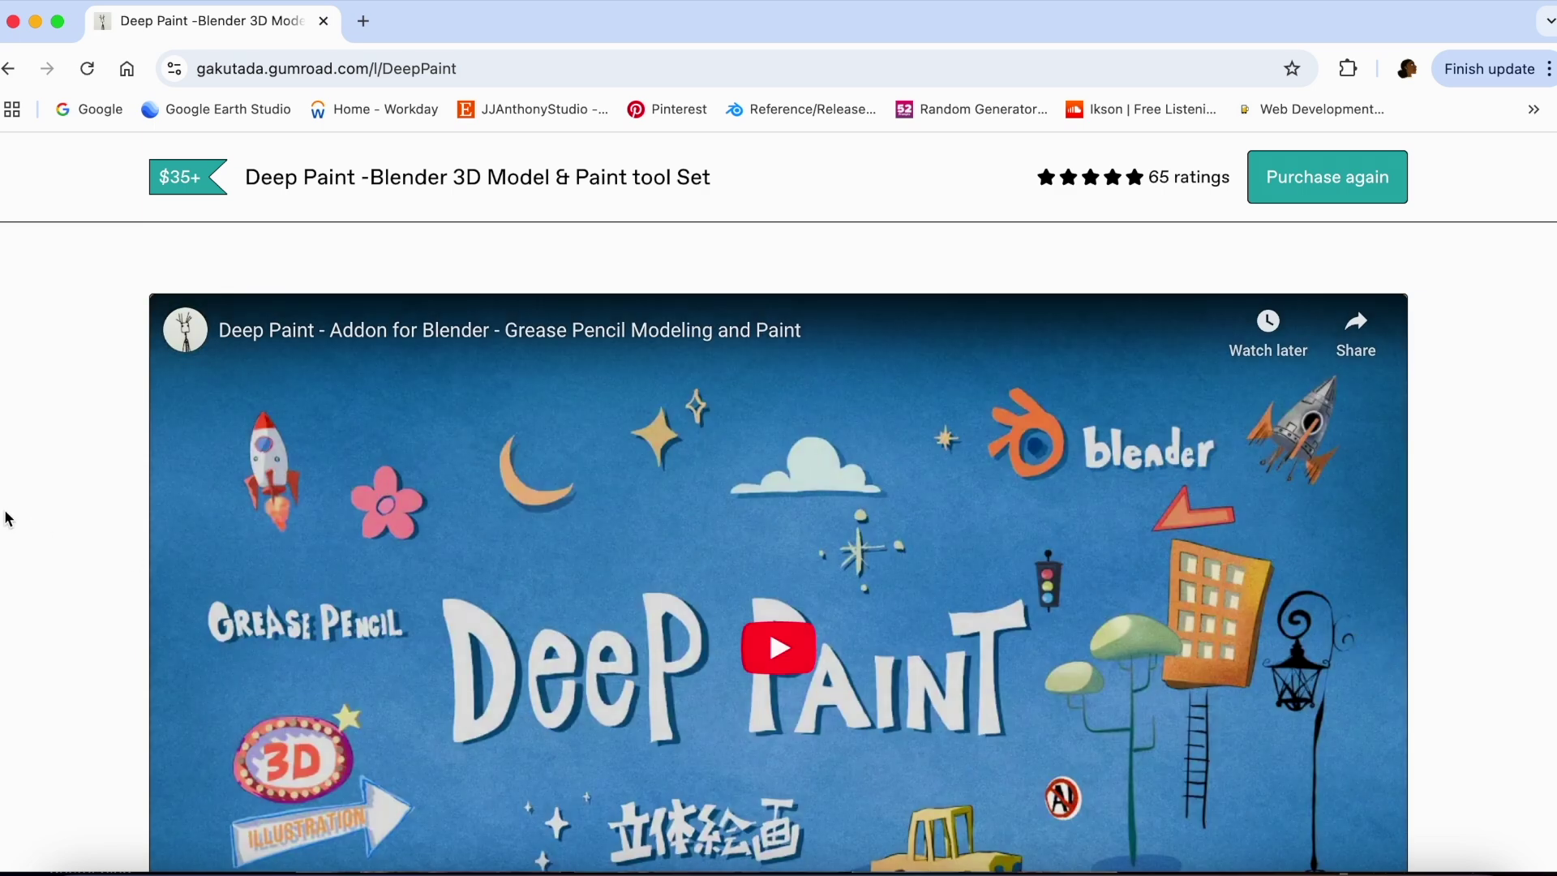
scroll(6, 519, down, 3)
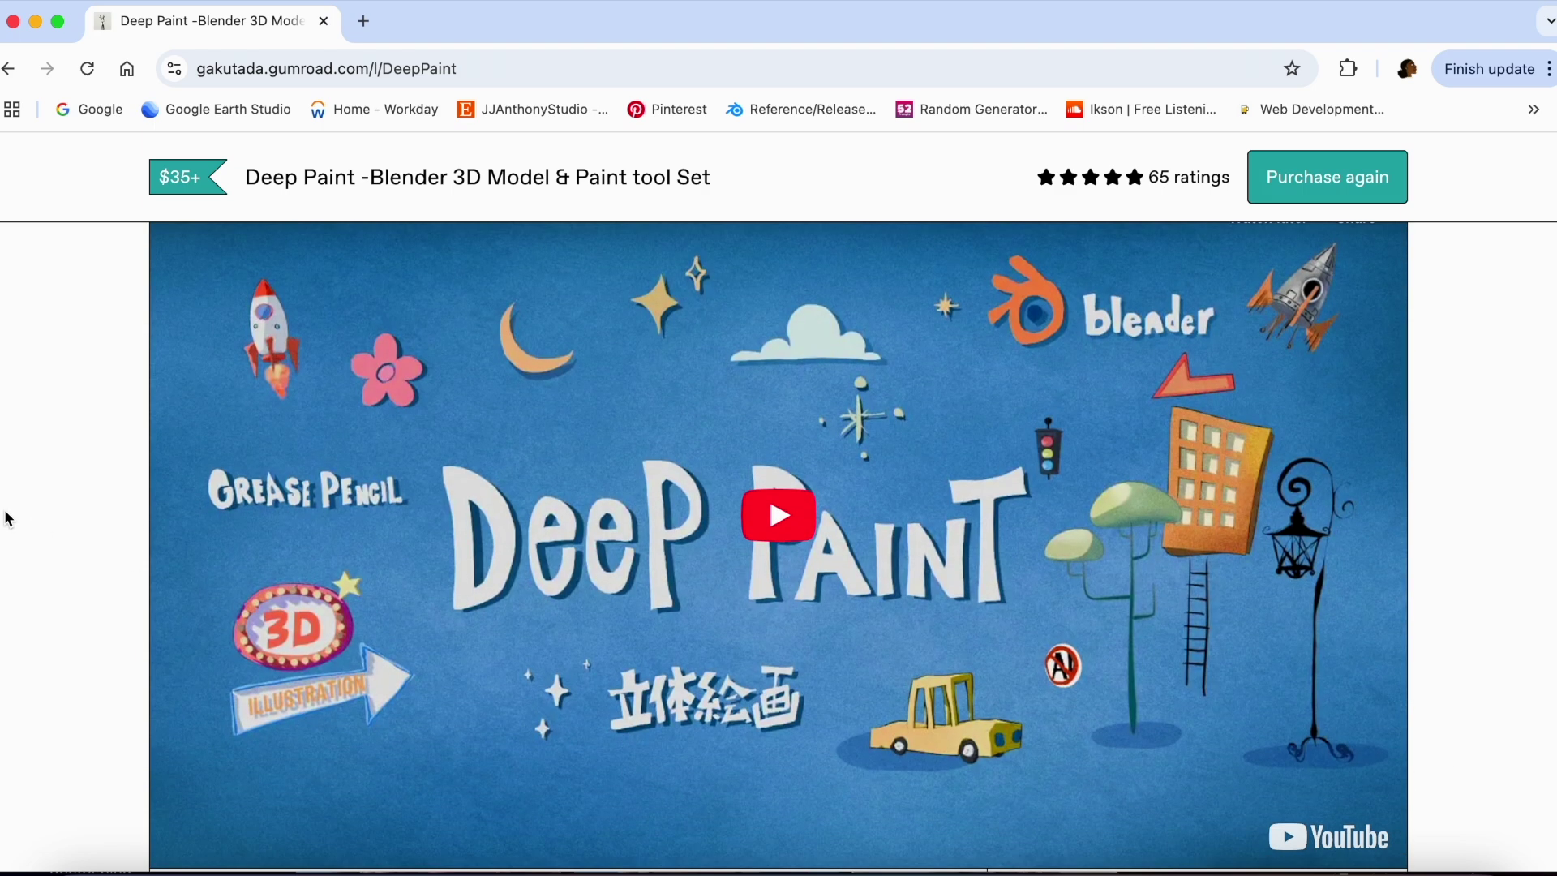
scroll(7, 519, down, 5)
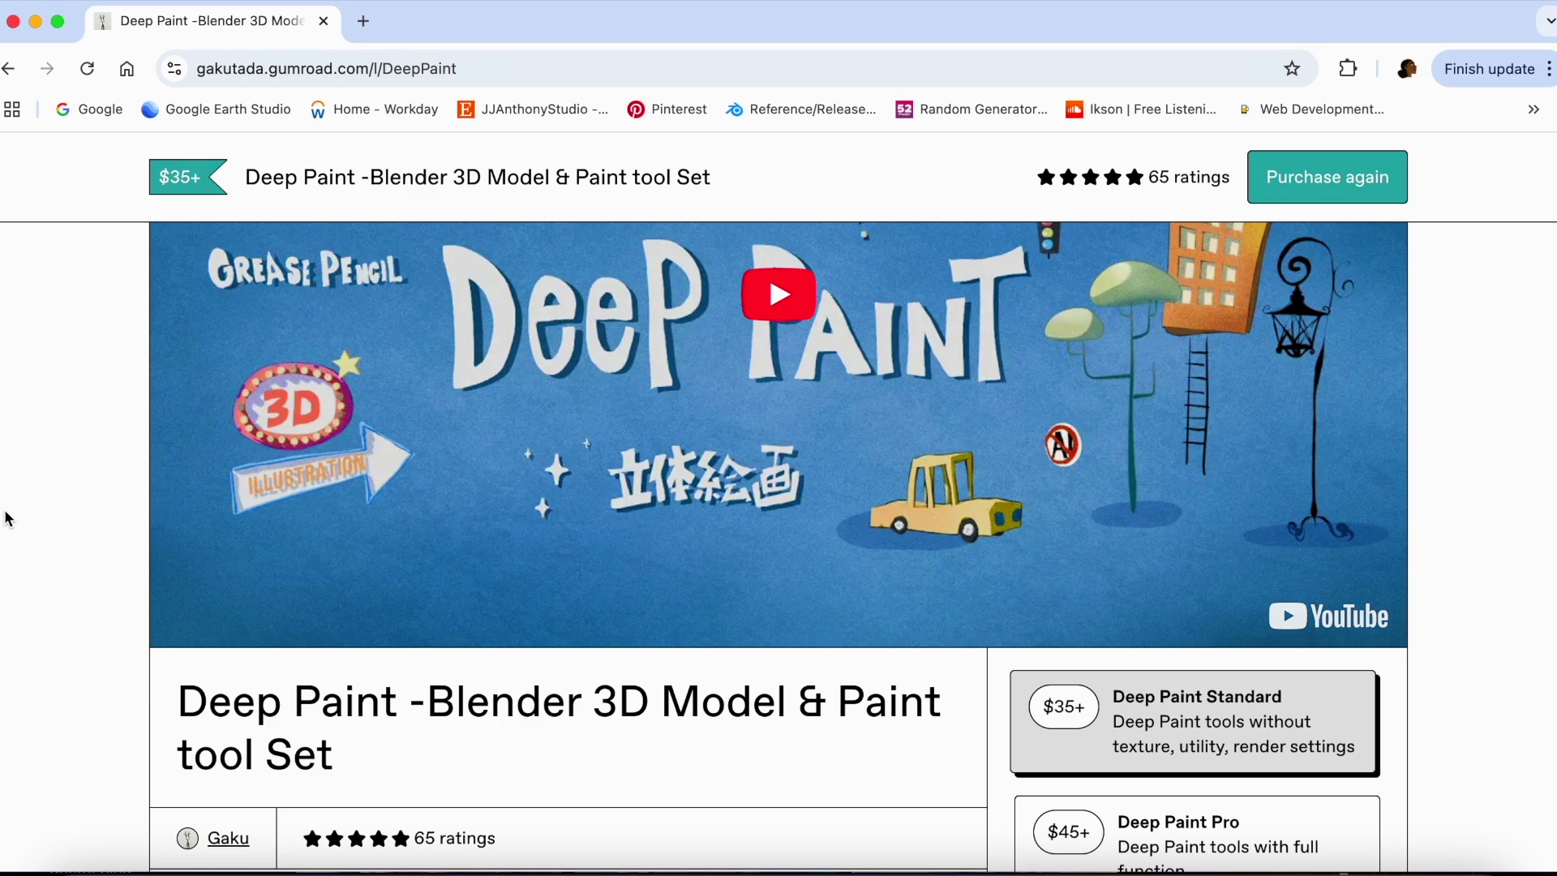
scroll(8, 519, down, 6)
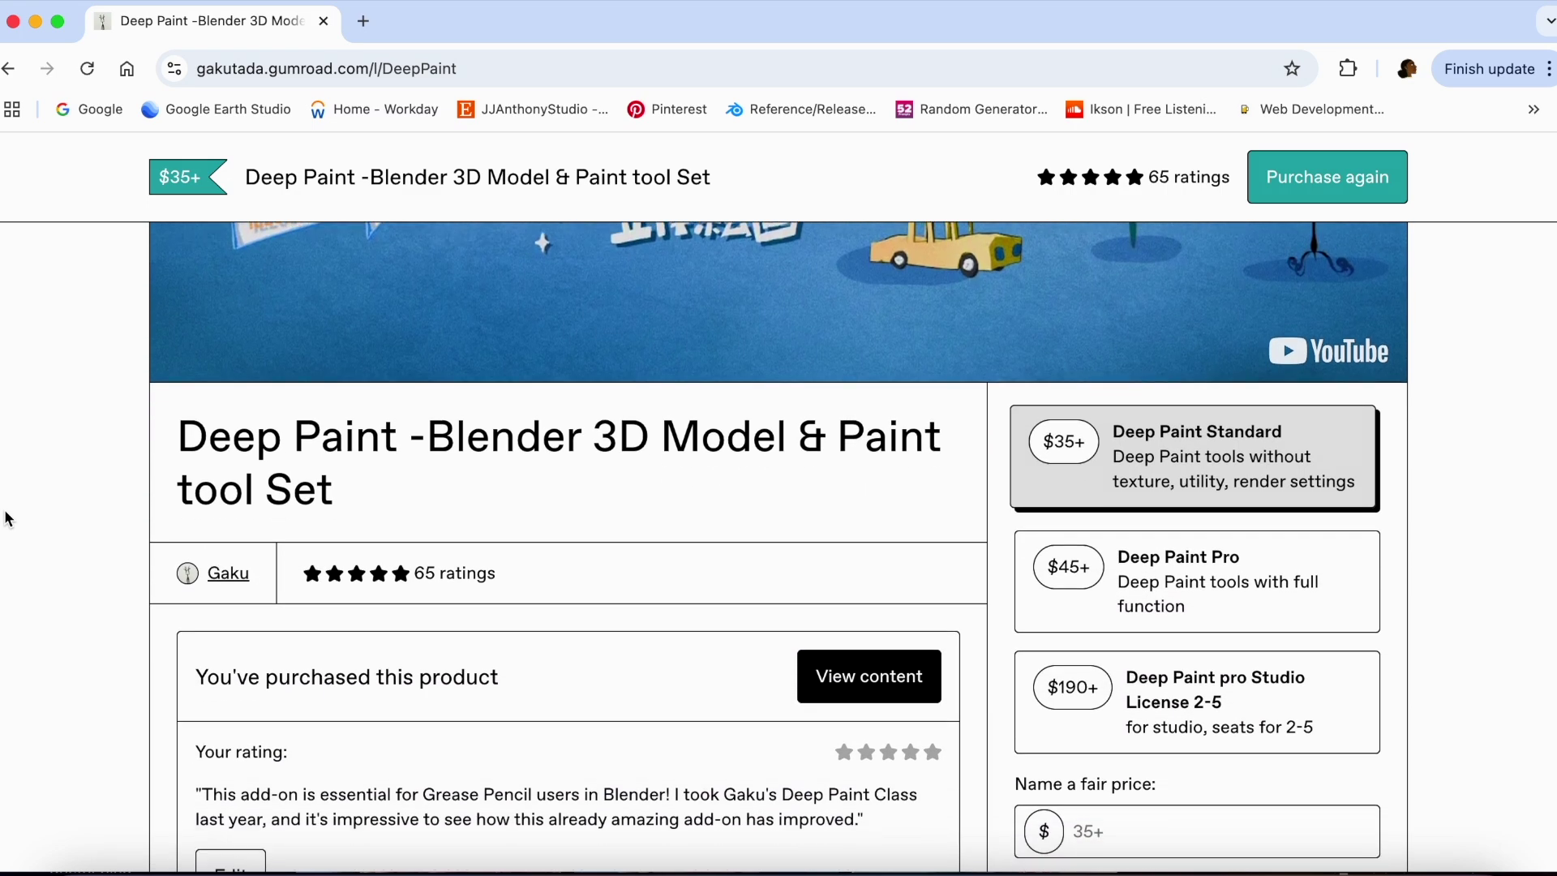
scroll(8, 519, down, 2)
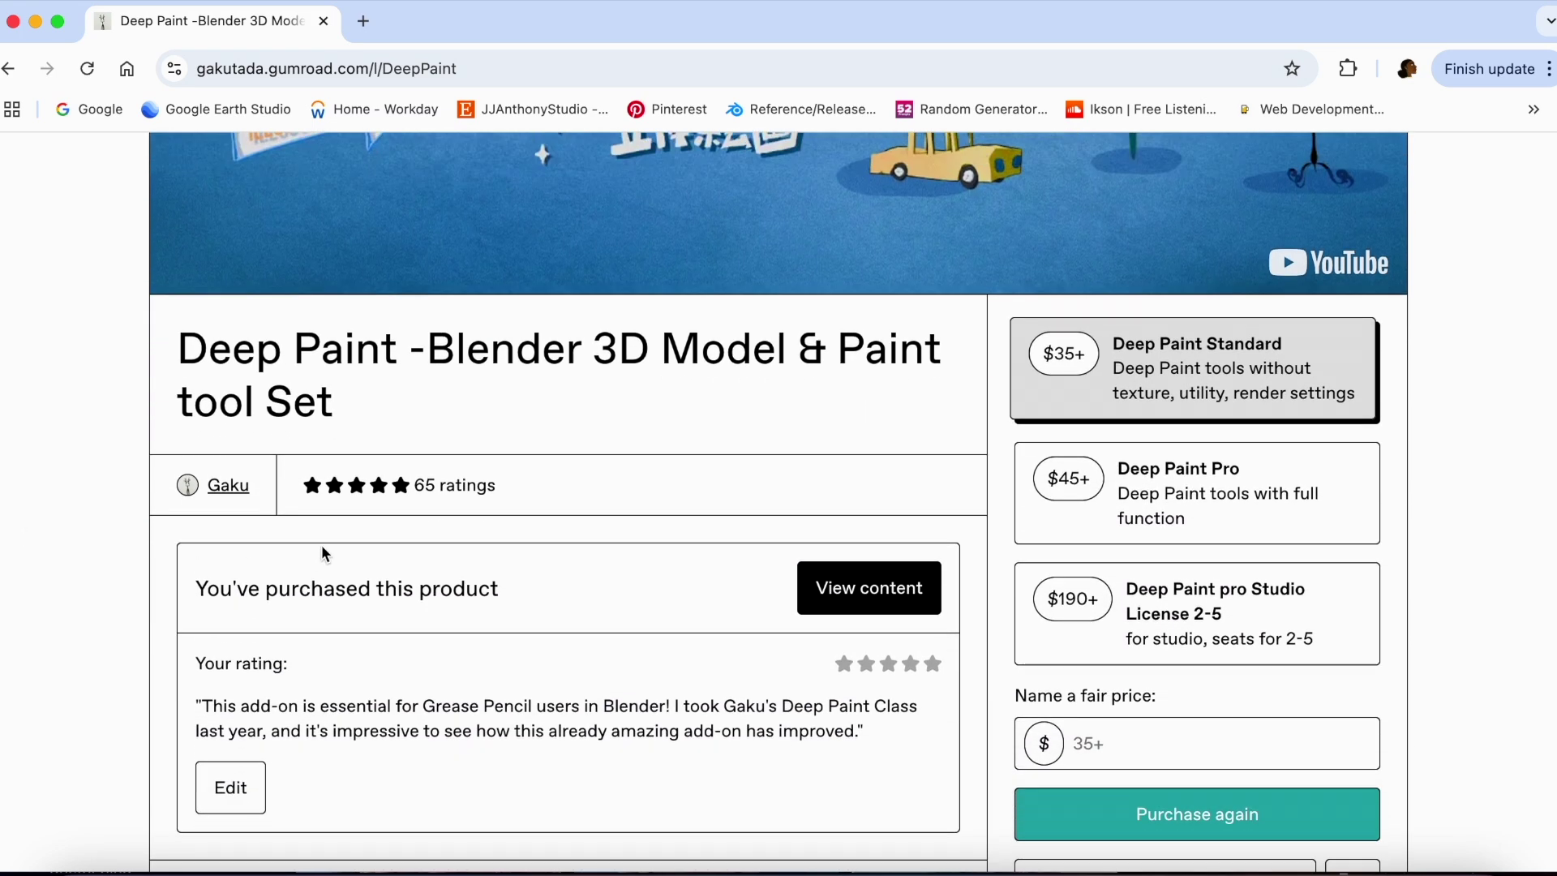
click(1193, 492)
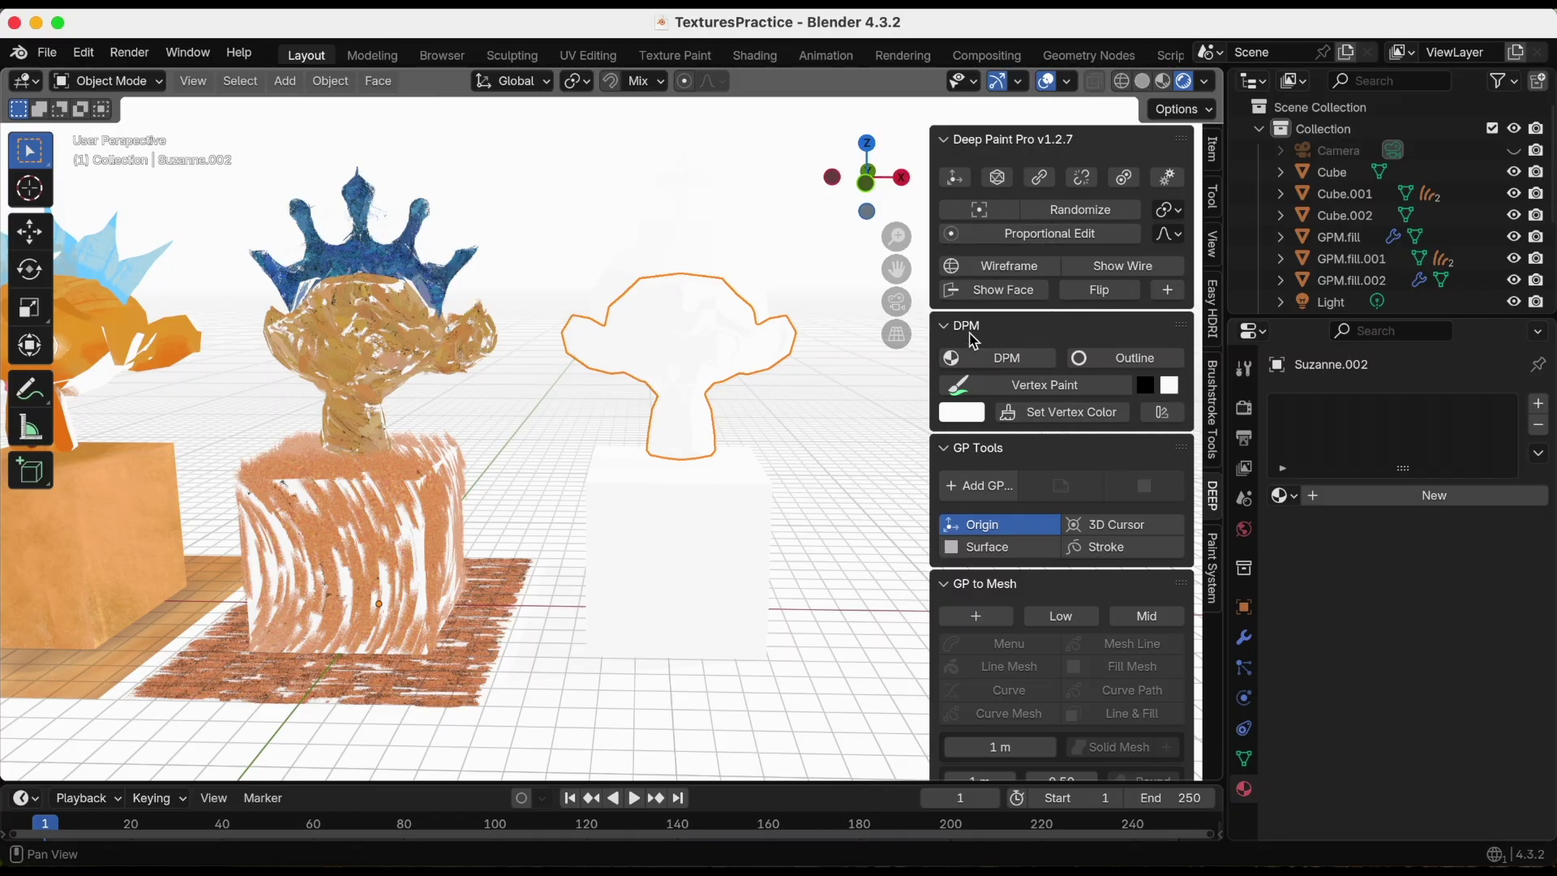
- Back in Blender, apply Deep Paint's DPM material to the third monkey head and set its vertex color swatch to orange
click(1020, 361)
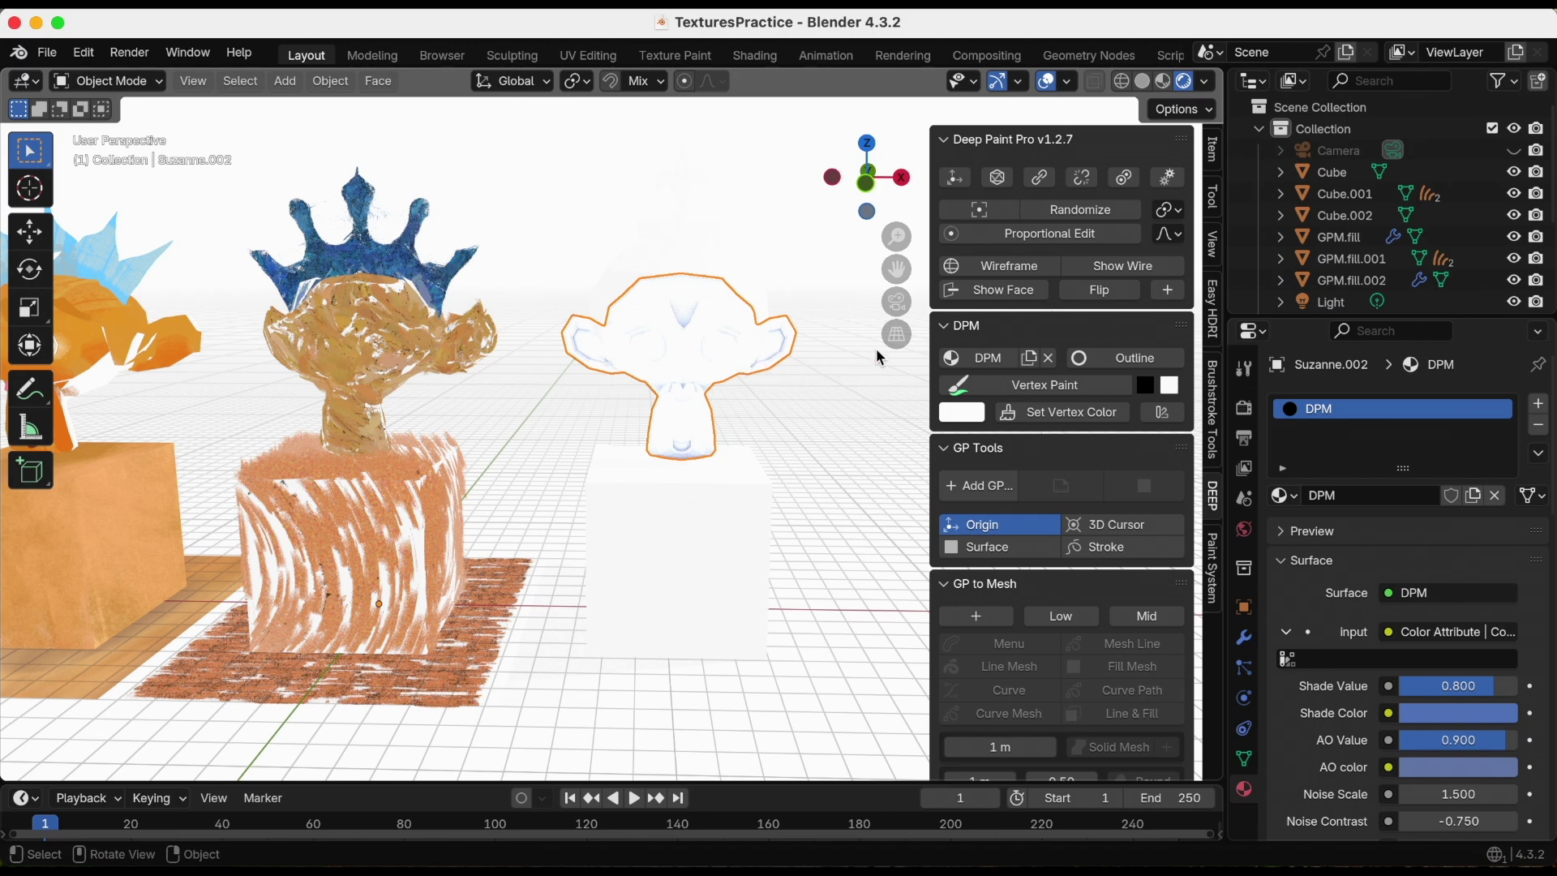
key(ctrl+v)
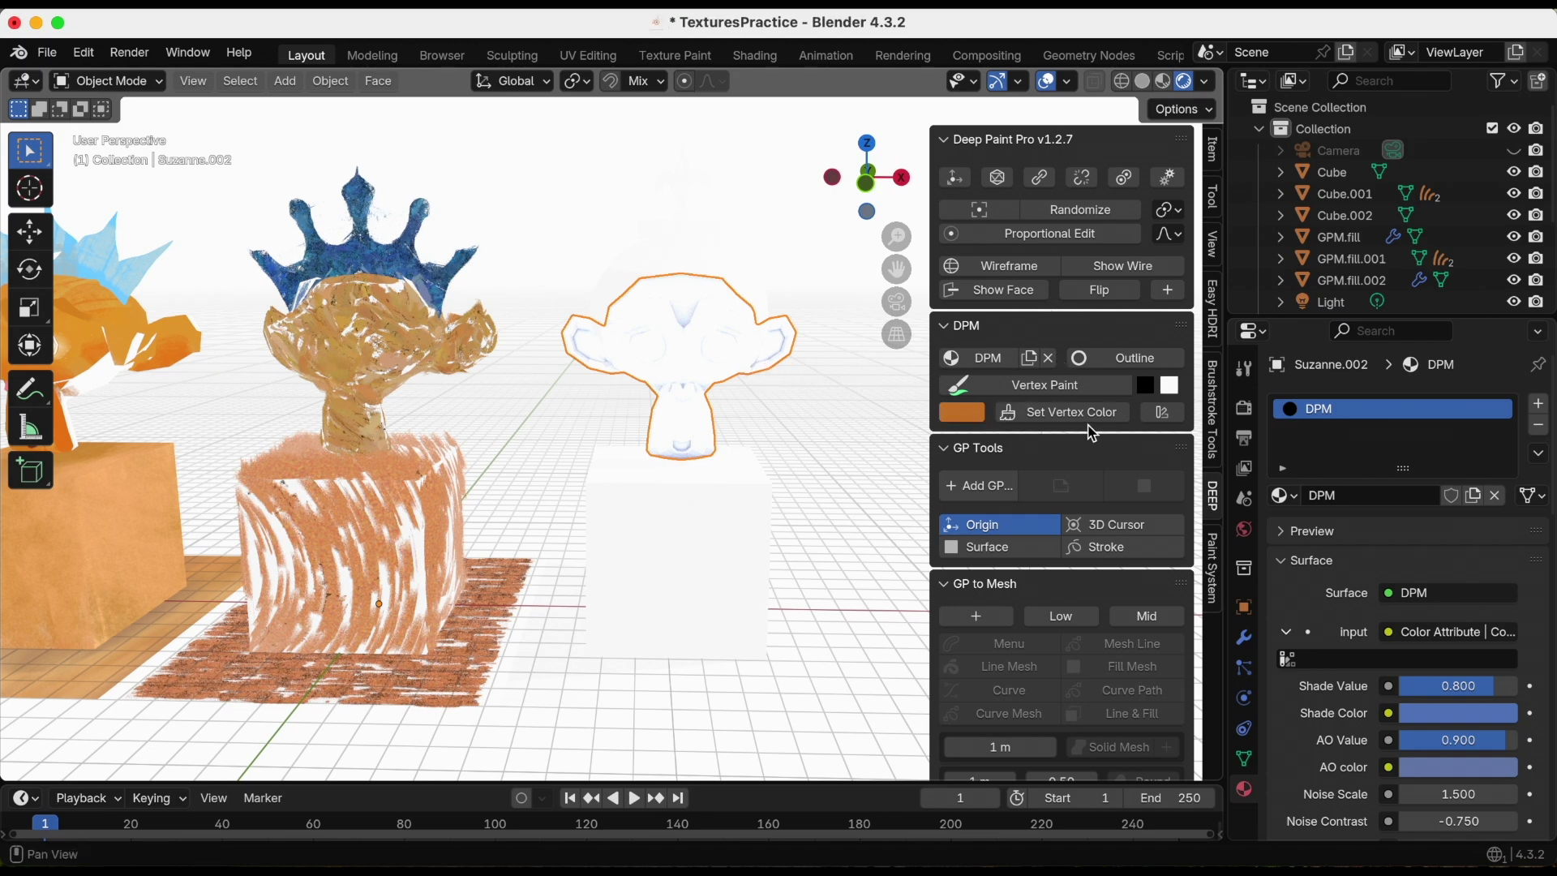
click(1087, 423)
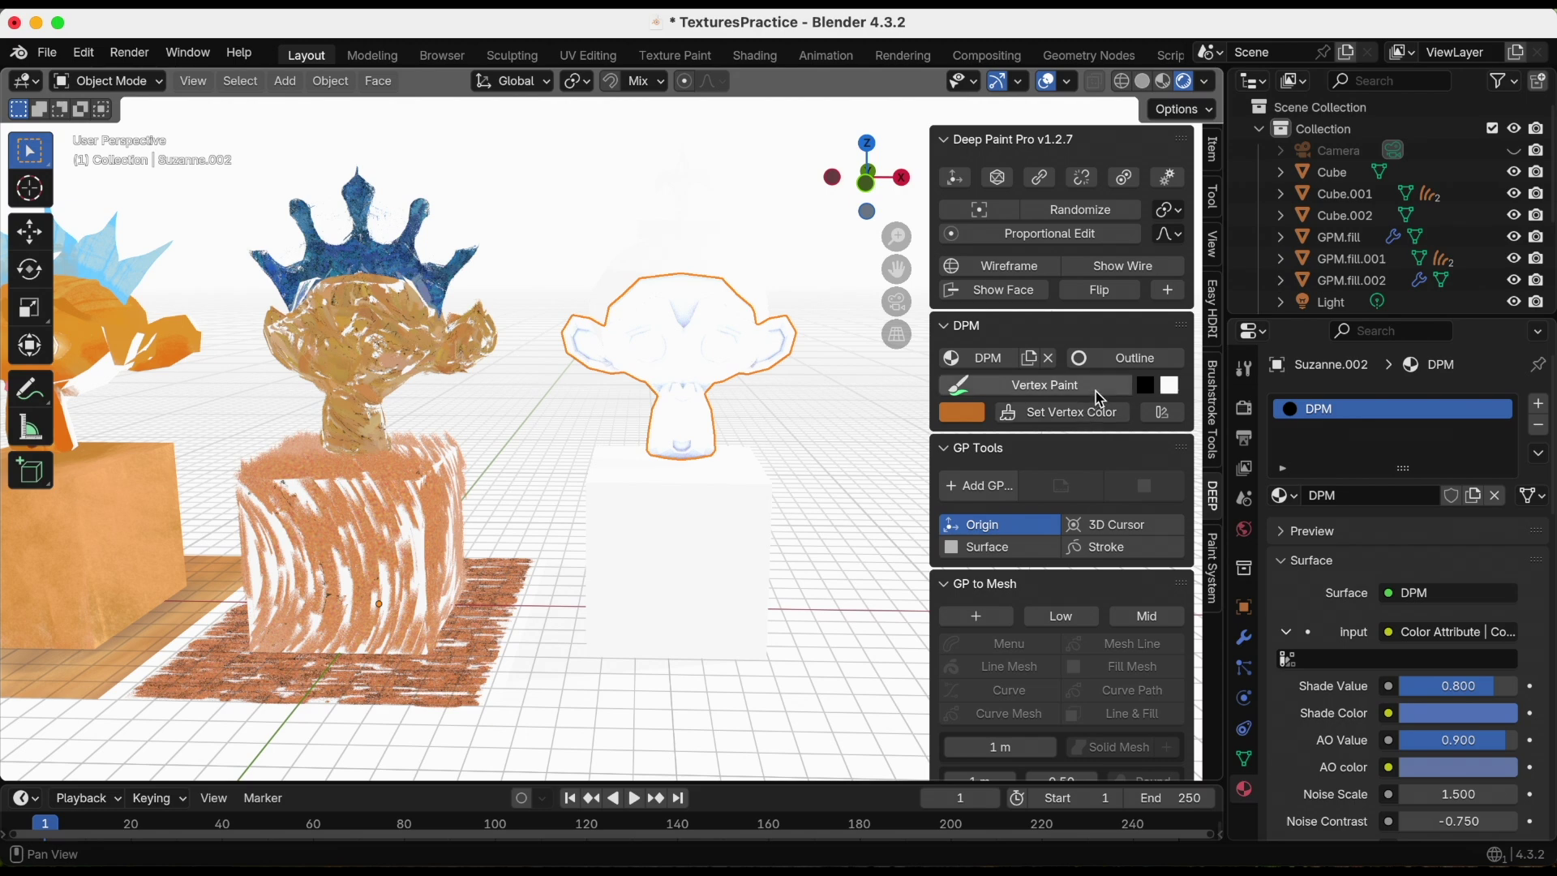
- Enter Vertex Paint mode and paint the third monkey's neck and lower face light orange with the Paint Soft brush
click(1096, 388)
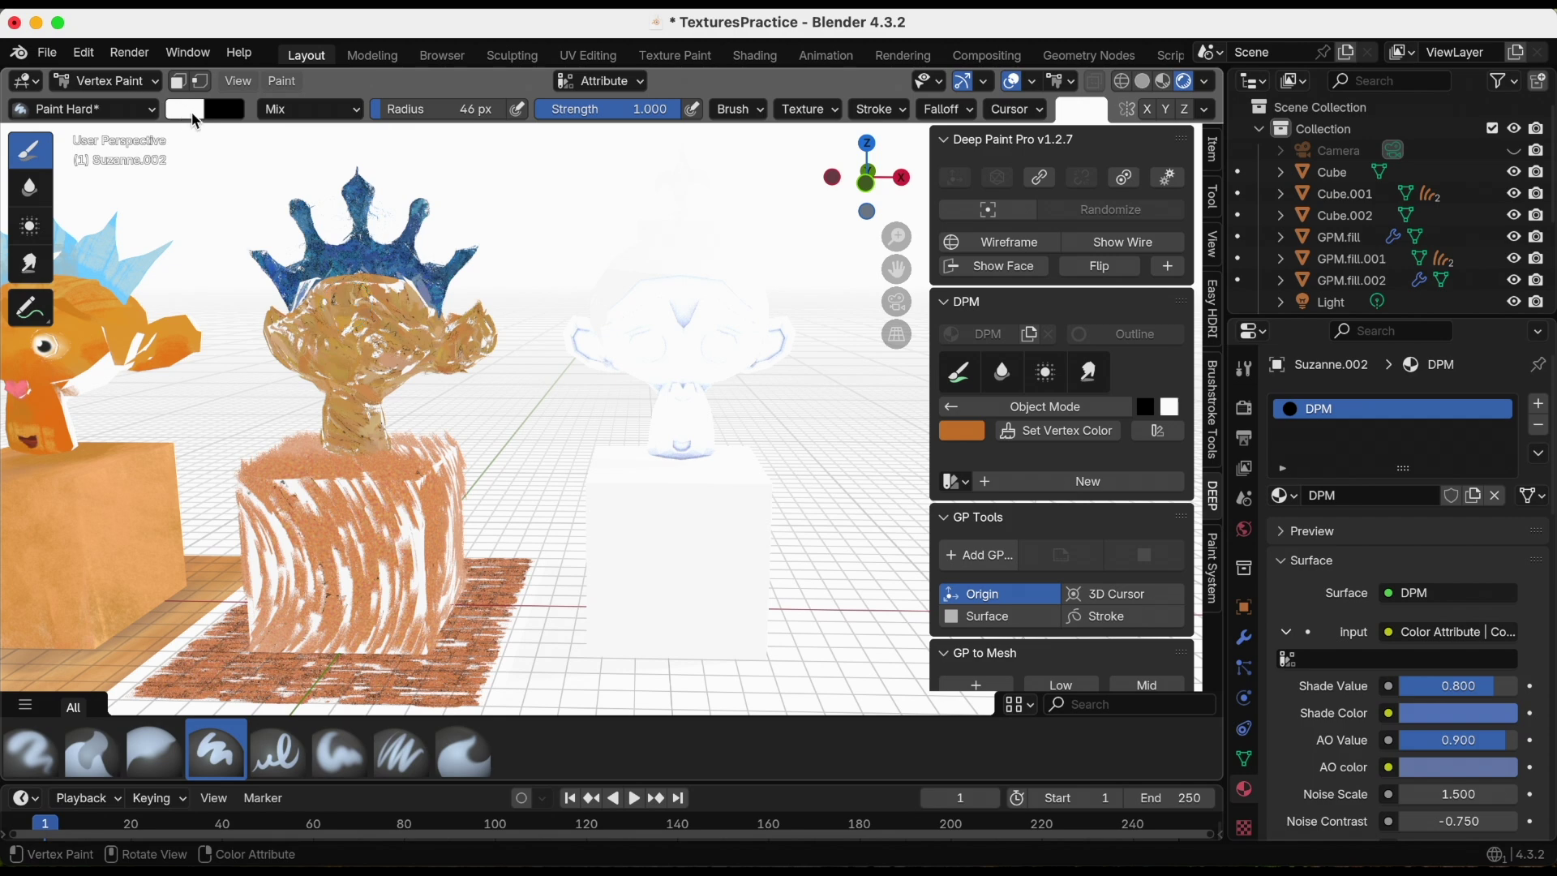
click(194, 120)
click(234, 266)
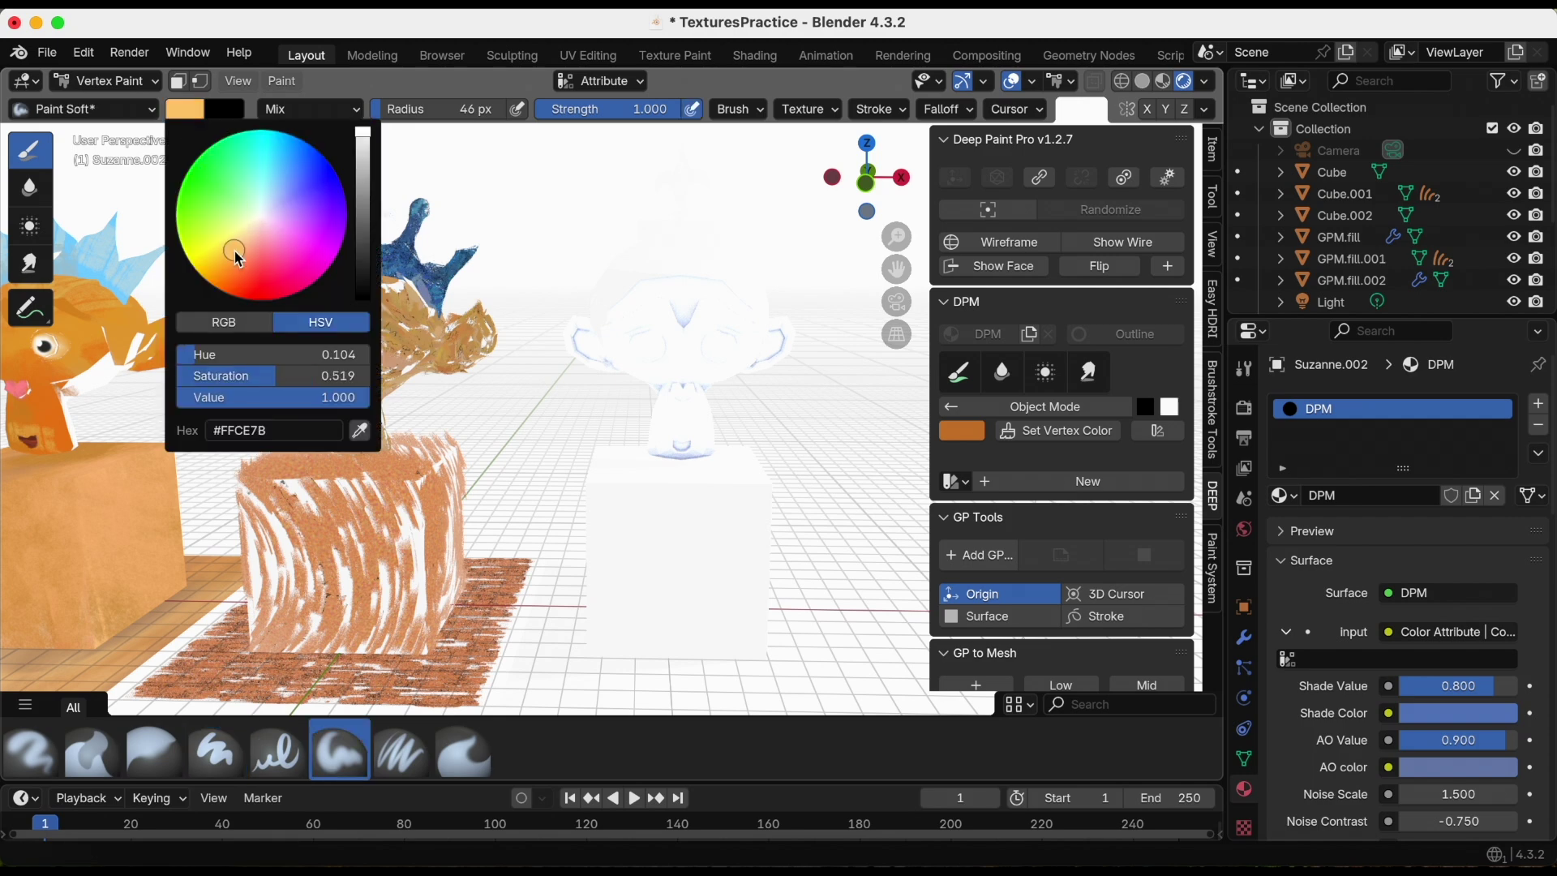
drag(235, 251, 236, 259)
mouse_move(650, 358)
mouse_down()
mouse_move(696, 403)
mouse_move(709, 363)
mouse_move(668, 420)
mouse_up()
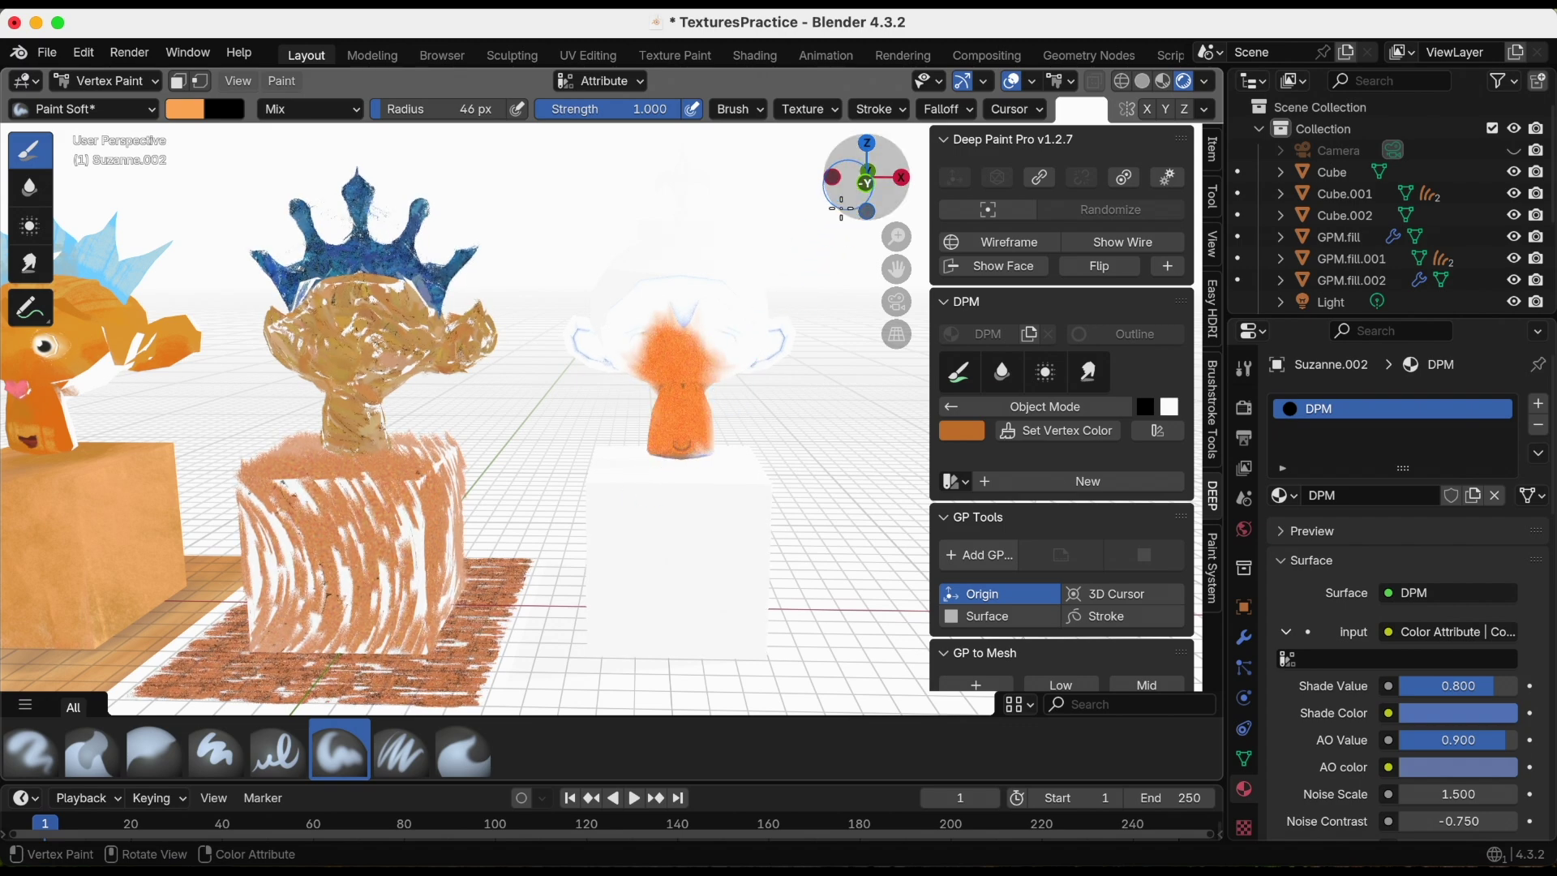
- Cover the rest of the third monkey's head and ears in orange with a 109 px brush, and reduce the radius to 86 px
drag(838, 167, 800, 236)
drag(478, 117, 530, 117)
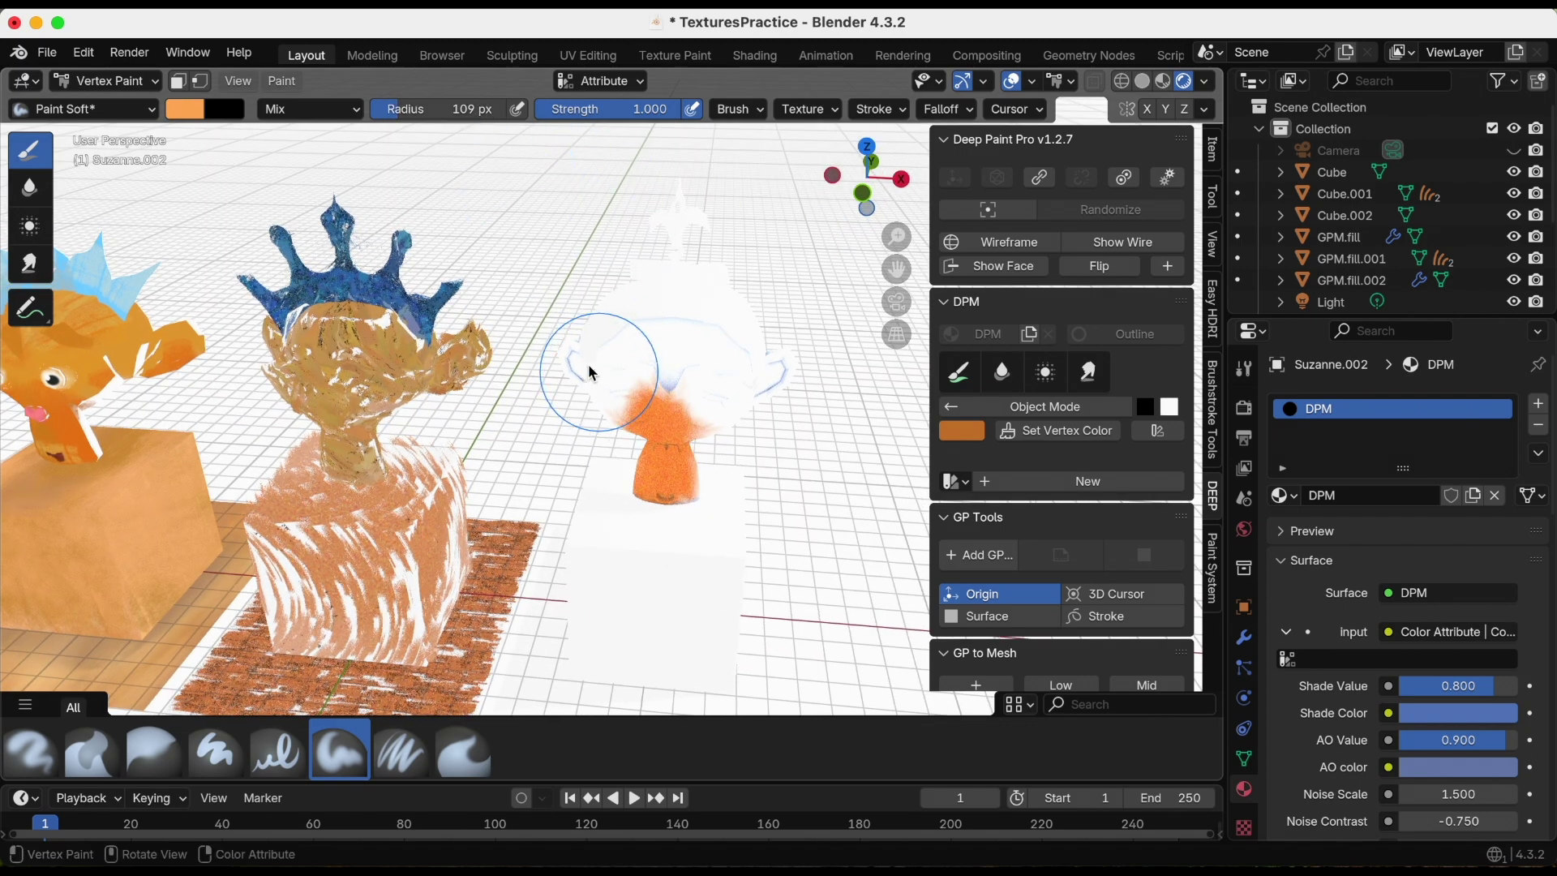
mouse_move(660, 334)
mouse_down()
mouse_move(632, 357)
mouse_move(653, 377)
mouse_move(702, 352)
mouse_move(772, 361)
mouse_up()
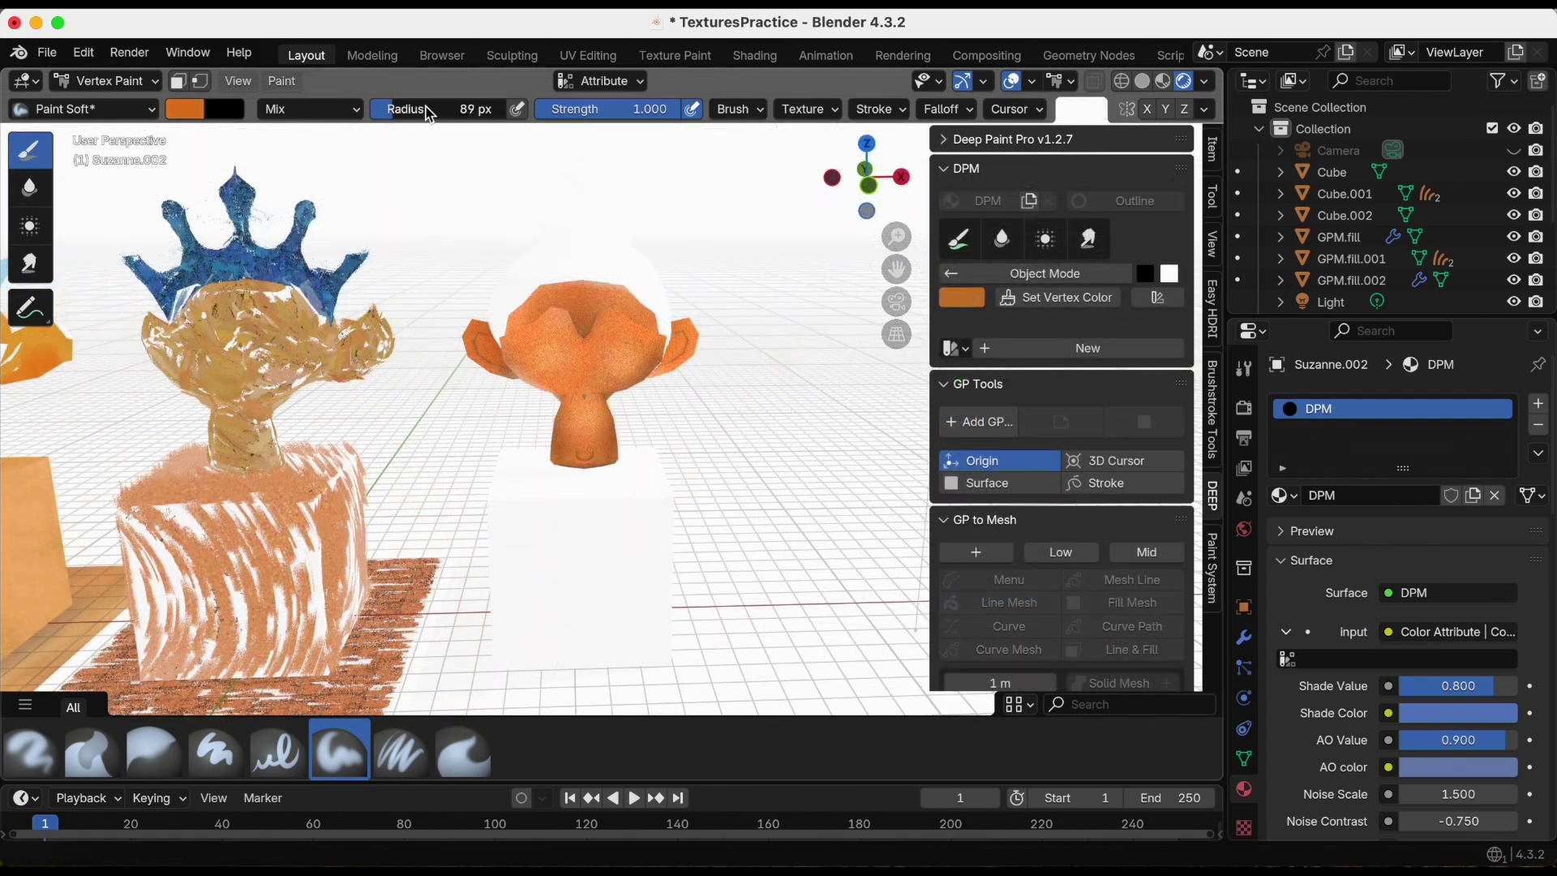
drag(430, 113, 427, 113)
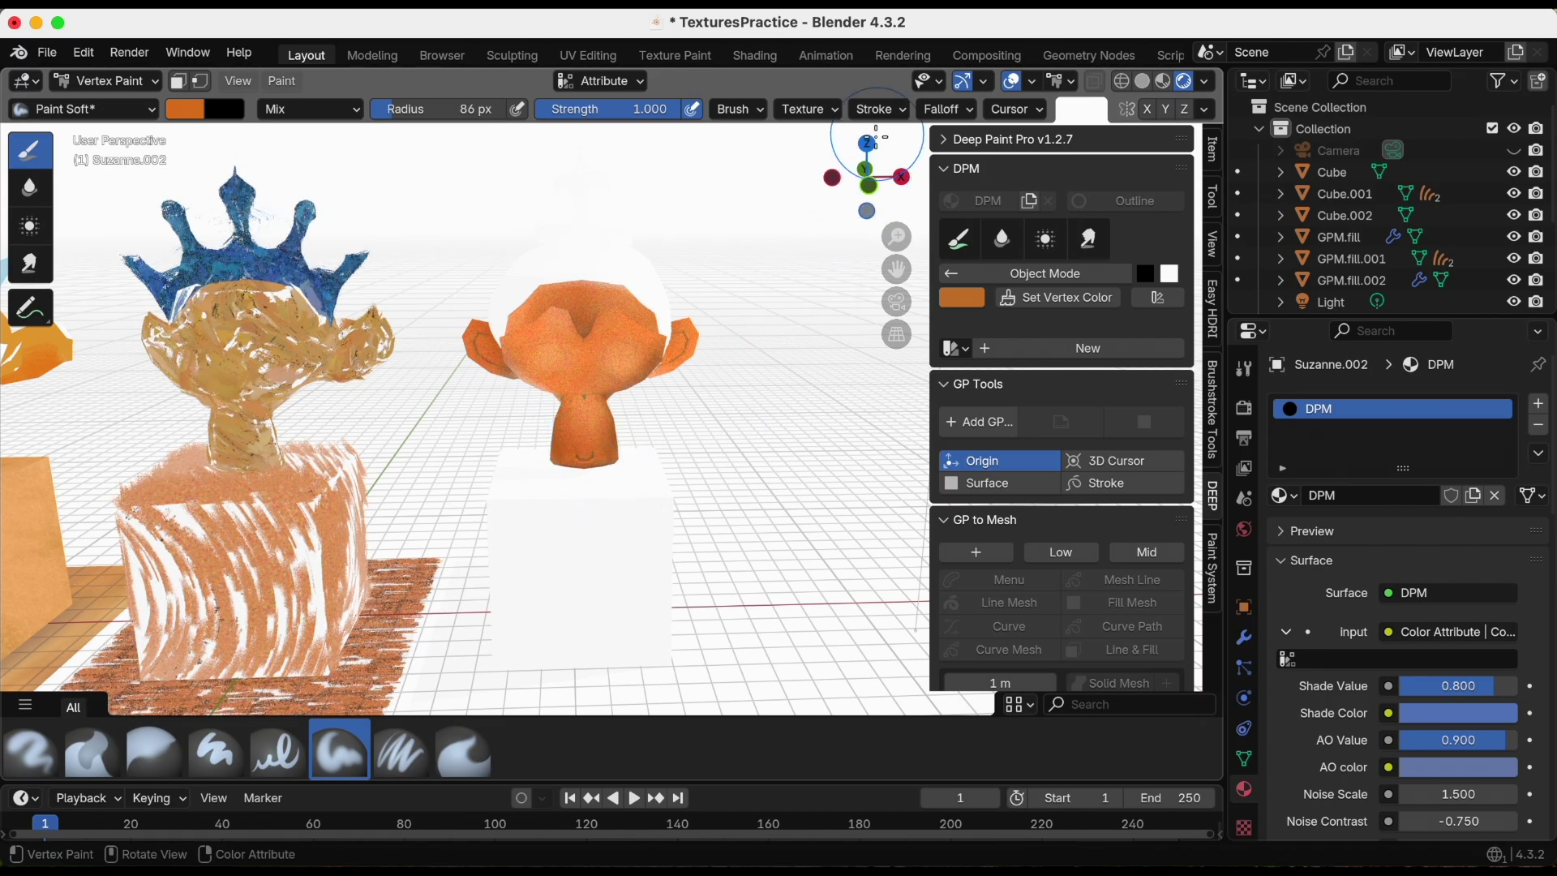
drag(866, 177, 879, 235)
- Save the TexturesPractice file
key(super+s)
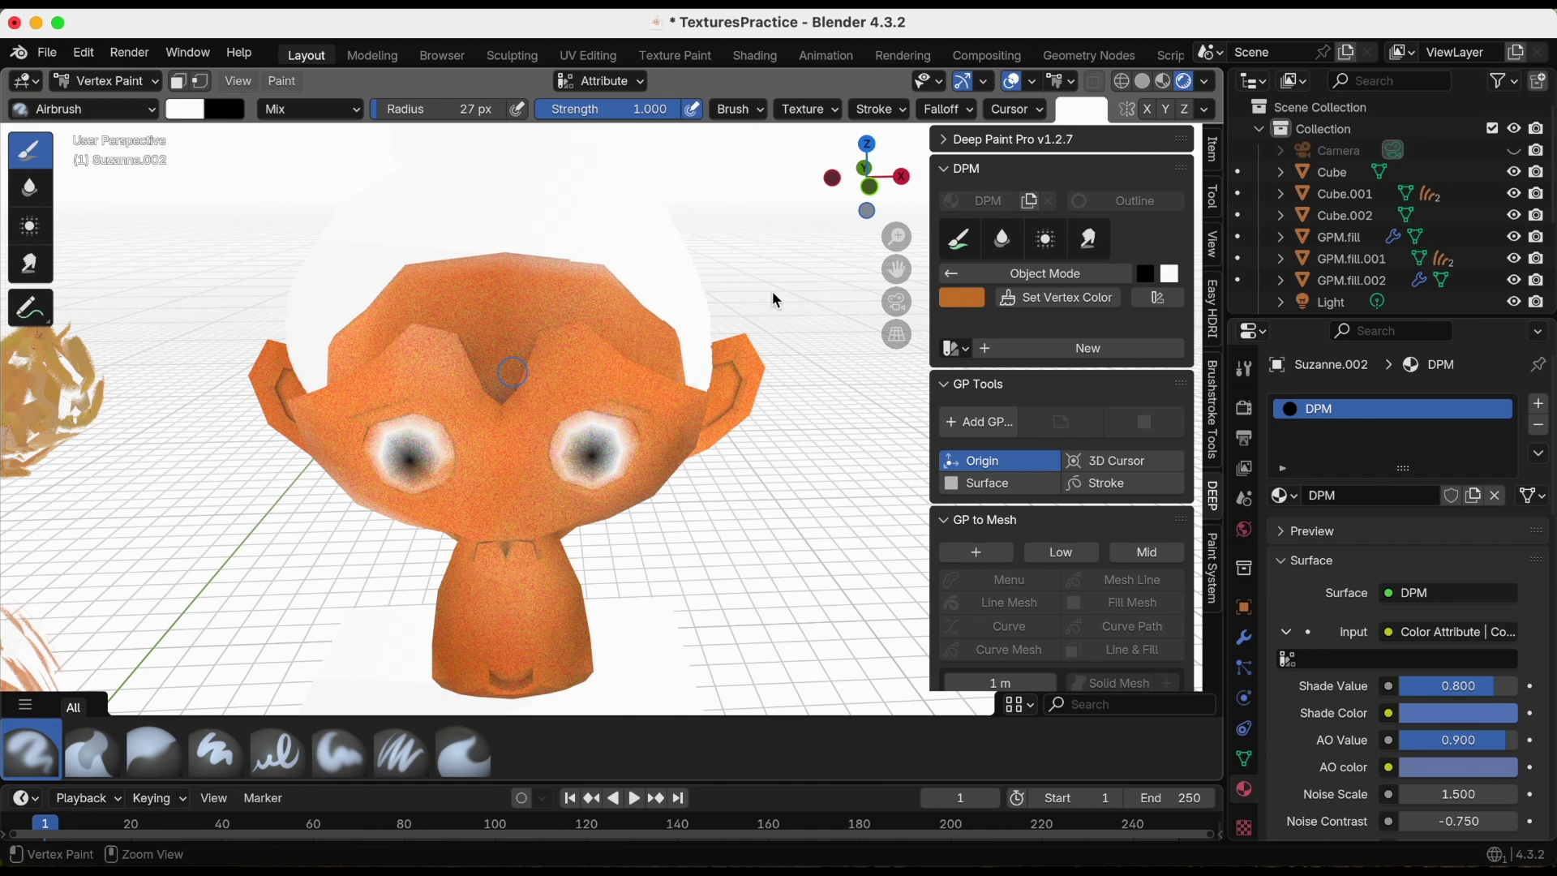
key(super+s)
drag(897, 237, 882, 485)
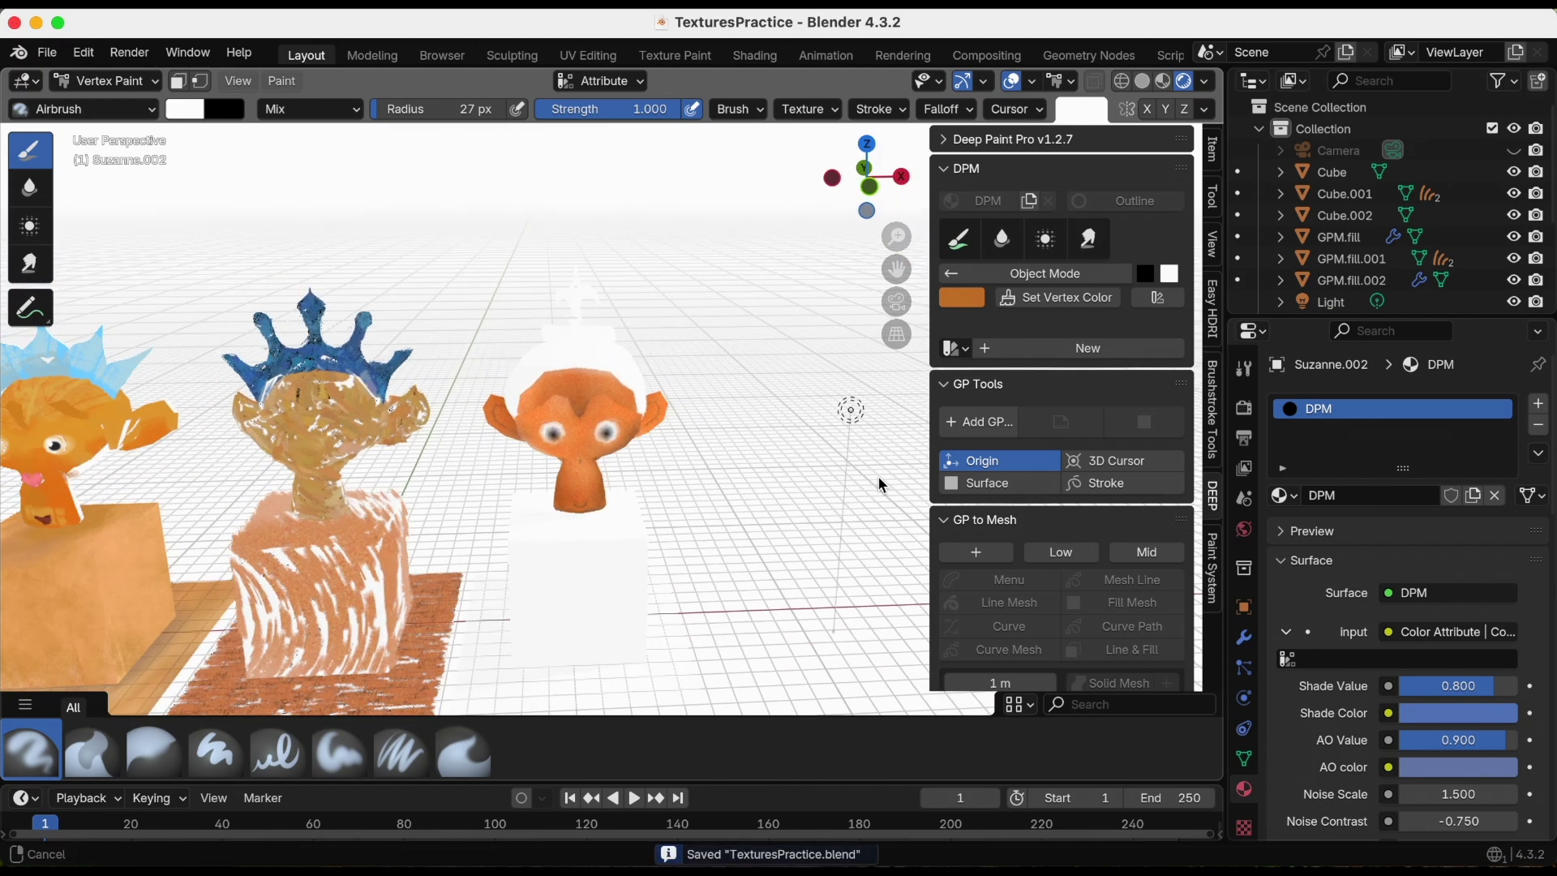
- Add a white 1024 × 1024 px base paint texture named Base.001 to the third monkey's crown
drag(860, 130, 625, 194)
click(898, 175)
click(895, 177)
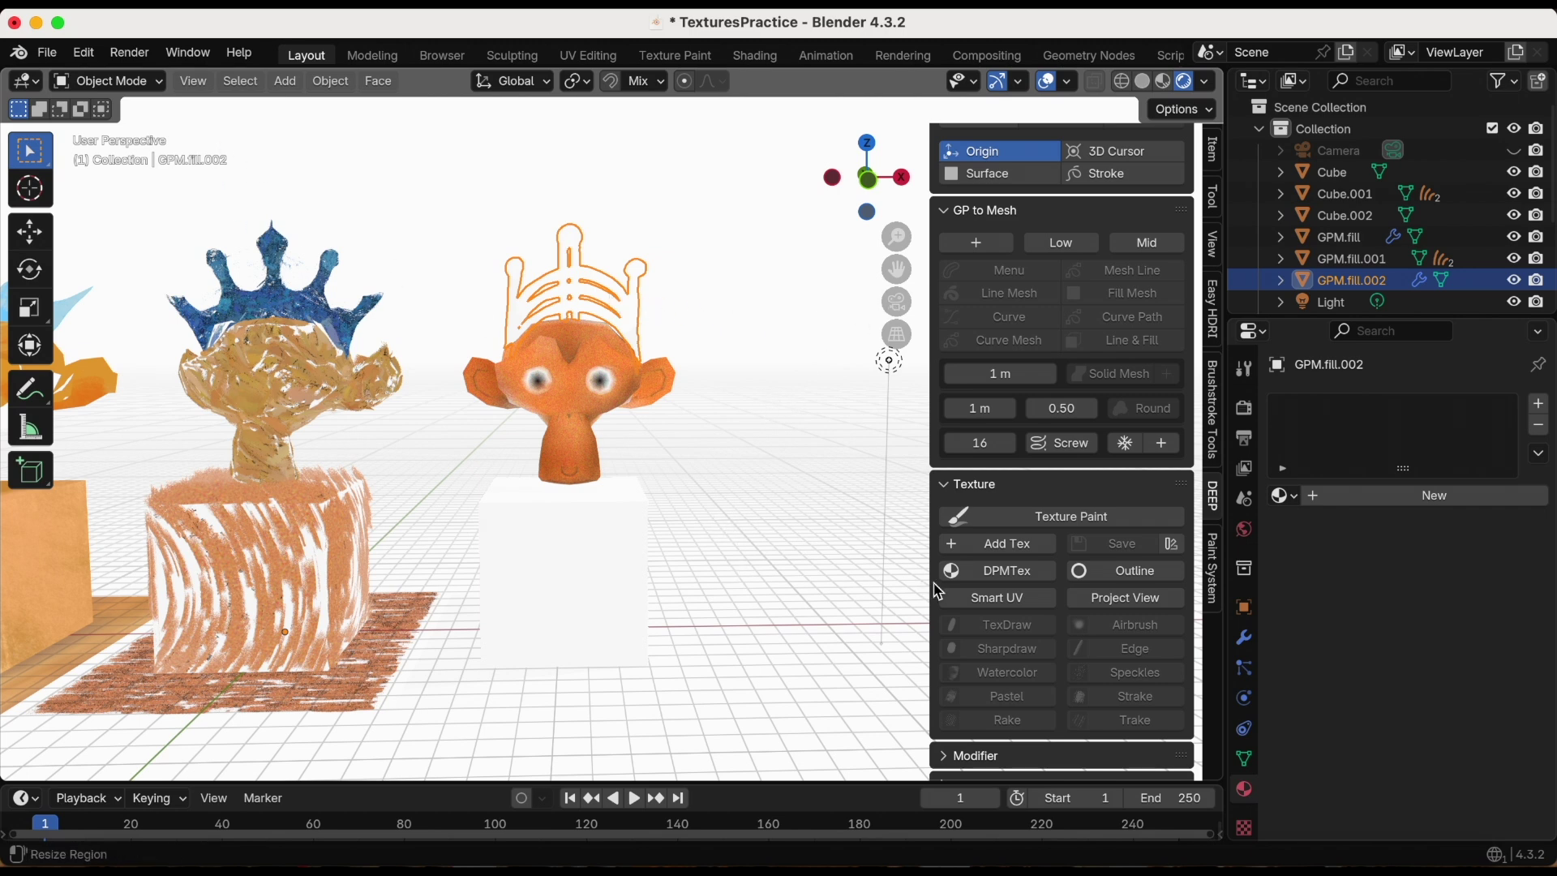
click(1020, 551)
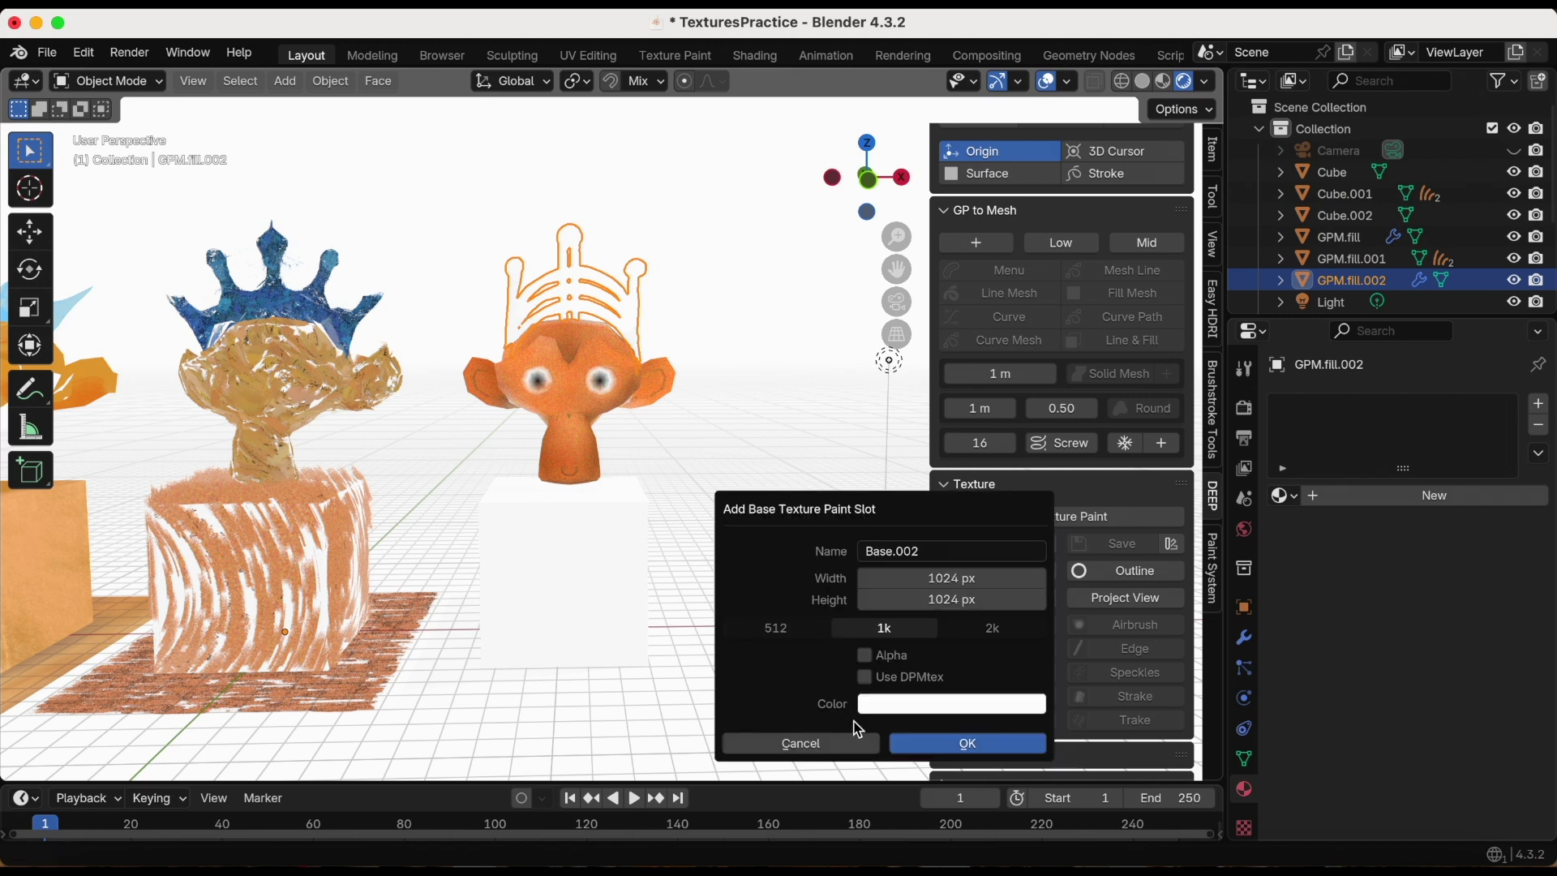
click(971, 551)
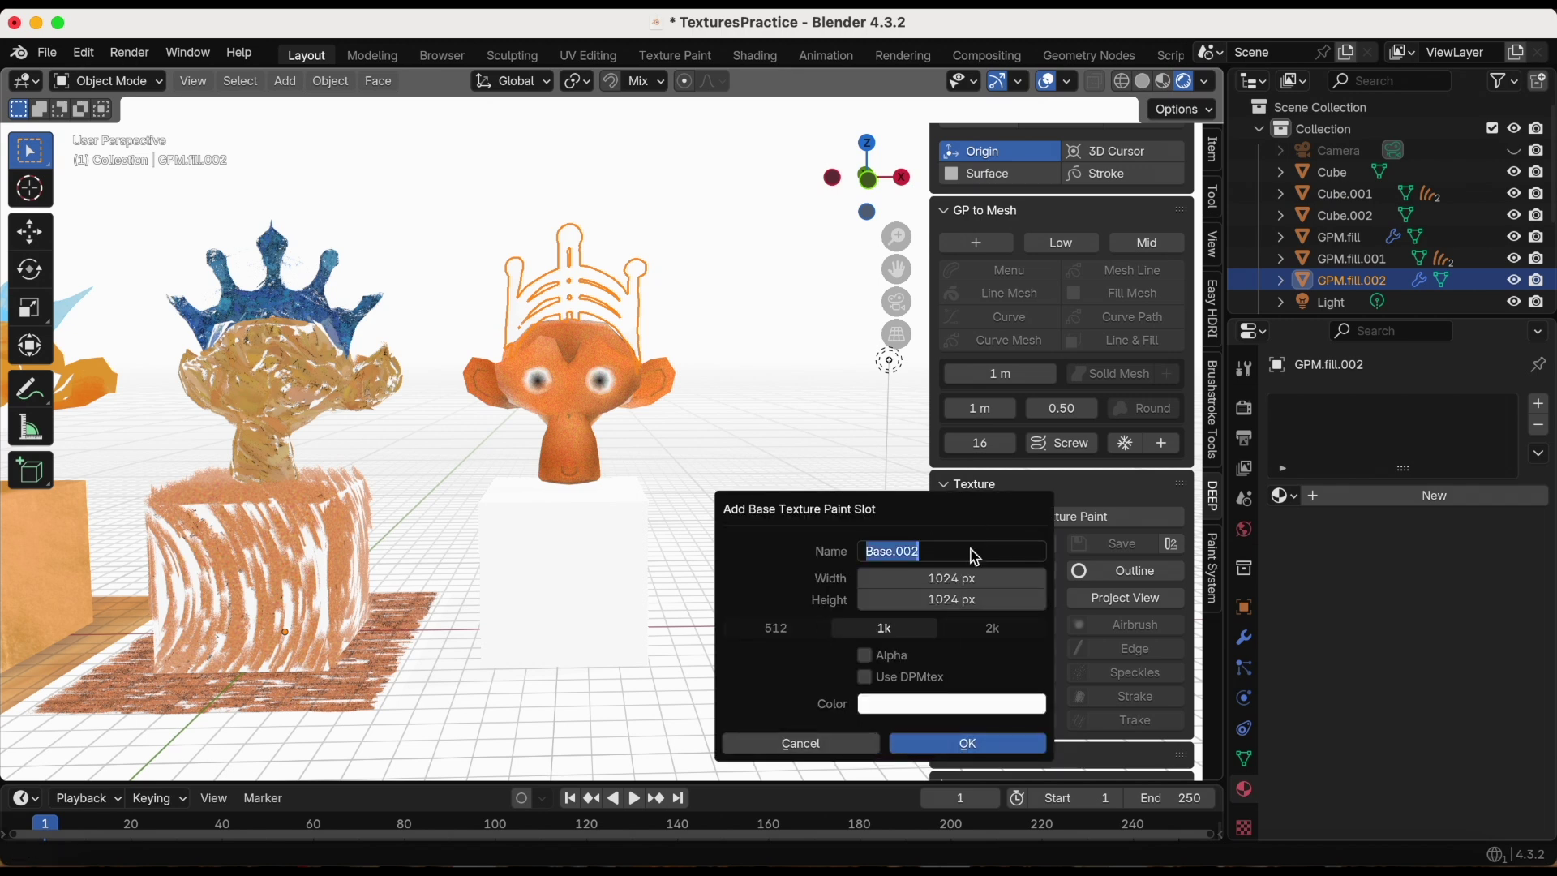
click(976, 557)
click(985, 744)
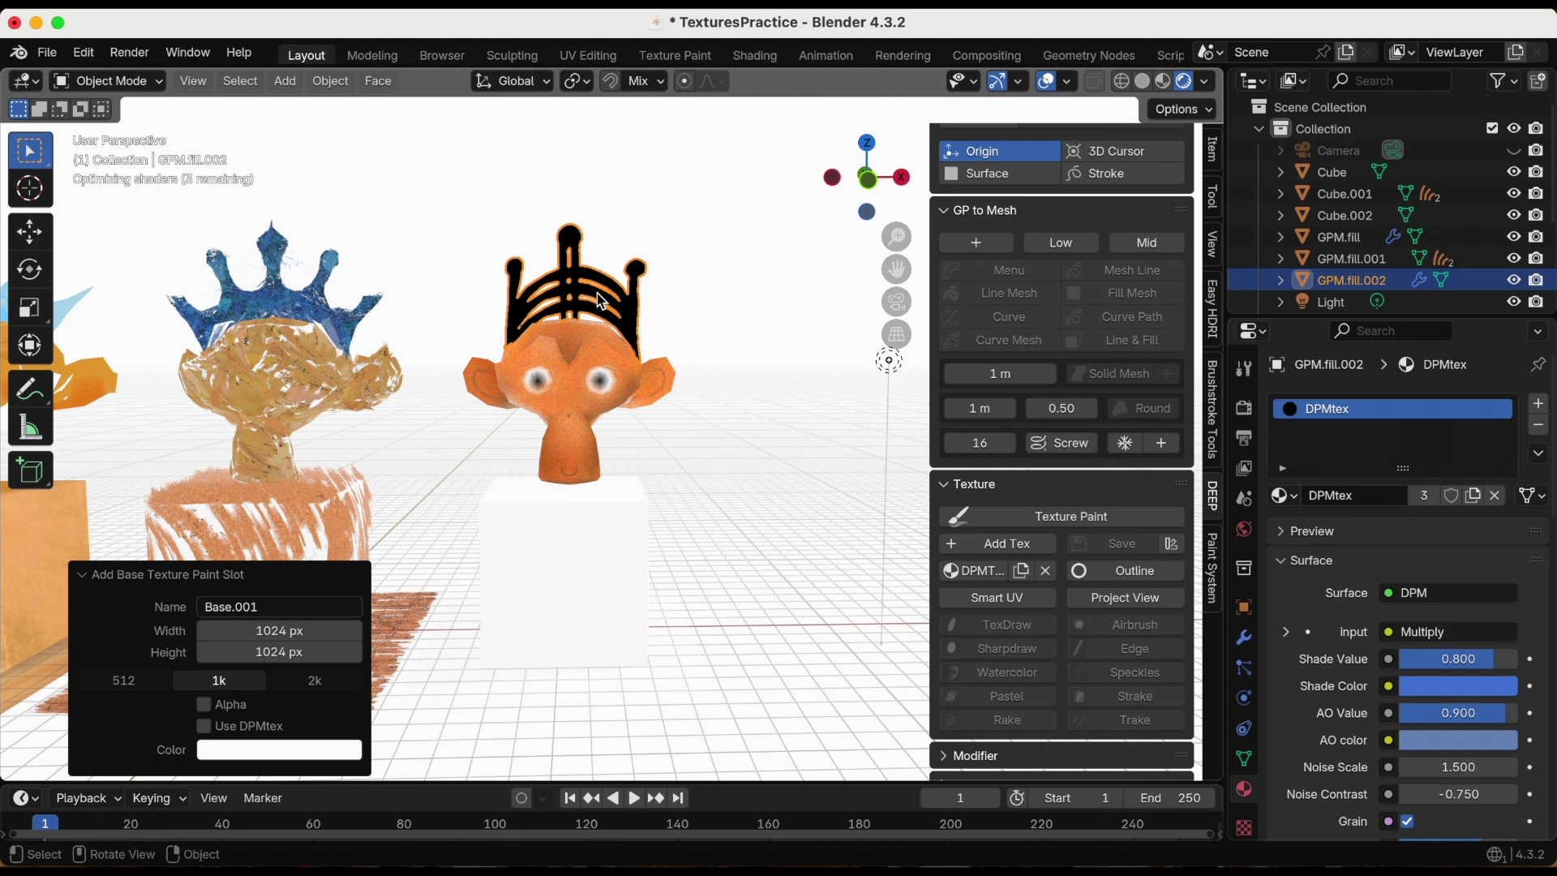
- Apply the White vertex color preset to the third monkey's crown
scroll(1070, 438, up, 5)
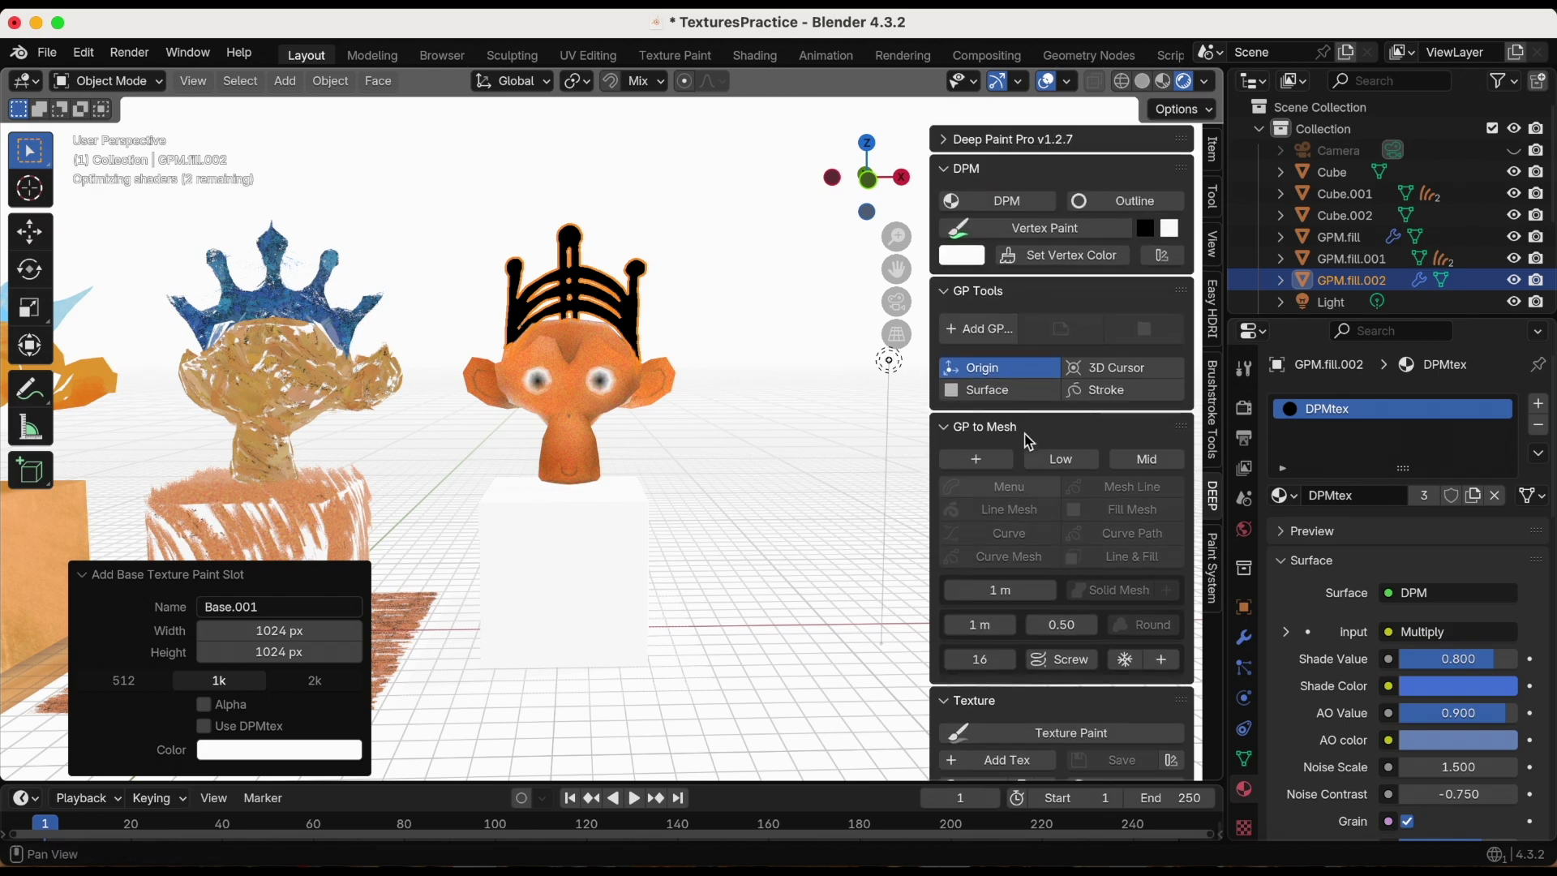
click(1168, 231)
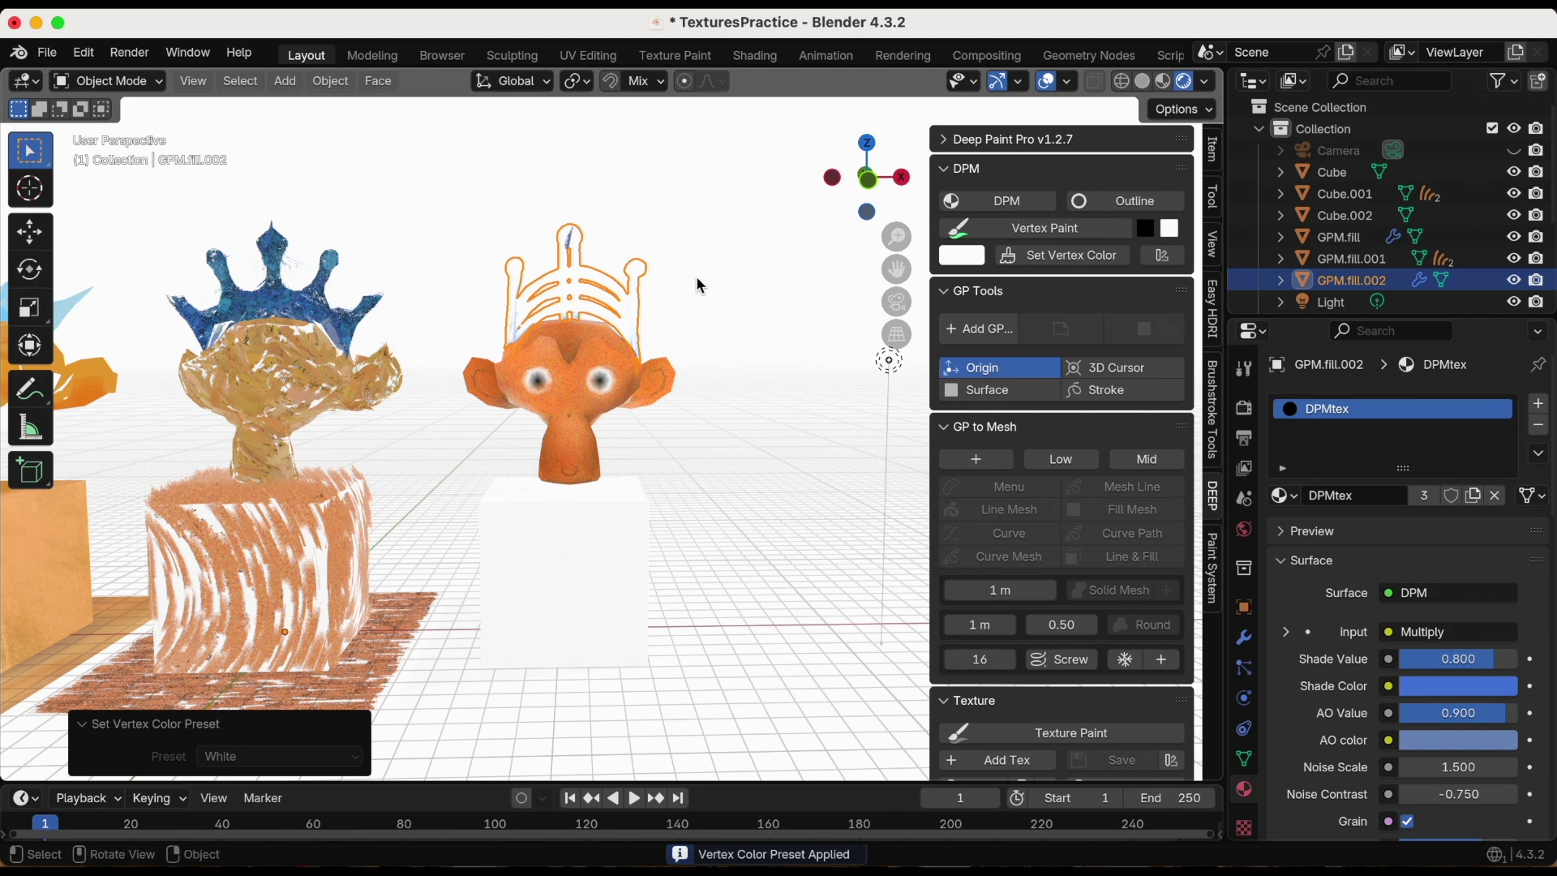
- In the Shading workspace, put the crown into Texture Paint mode and choose Base.001 as the texture to paint on
click(755, 55)
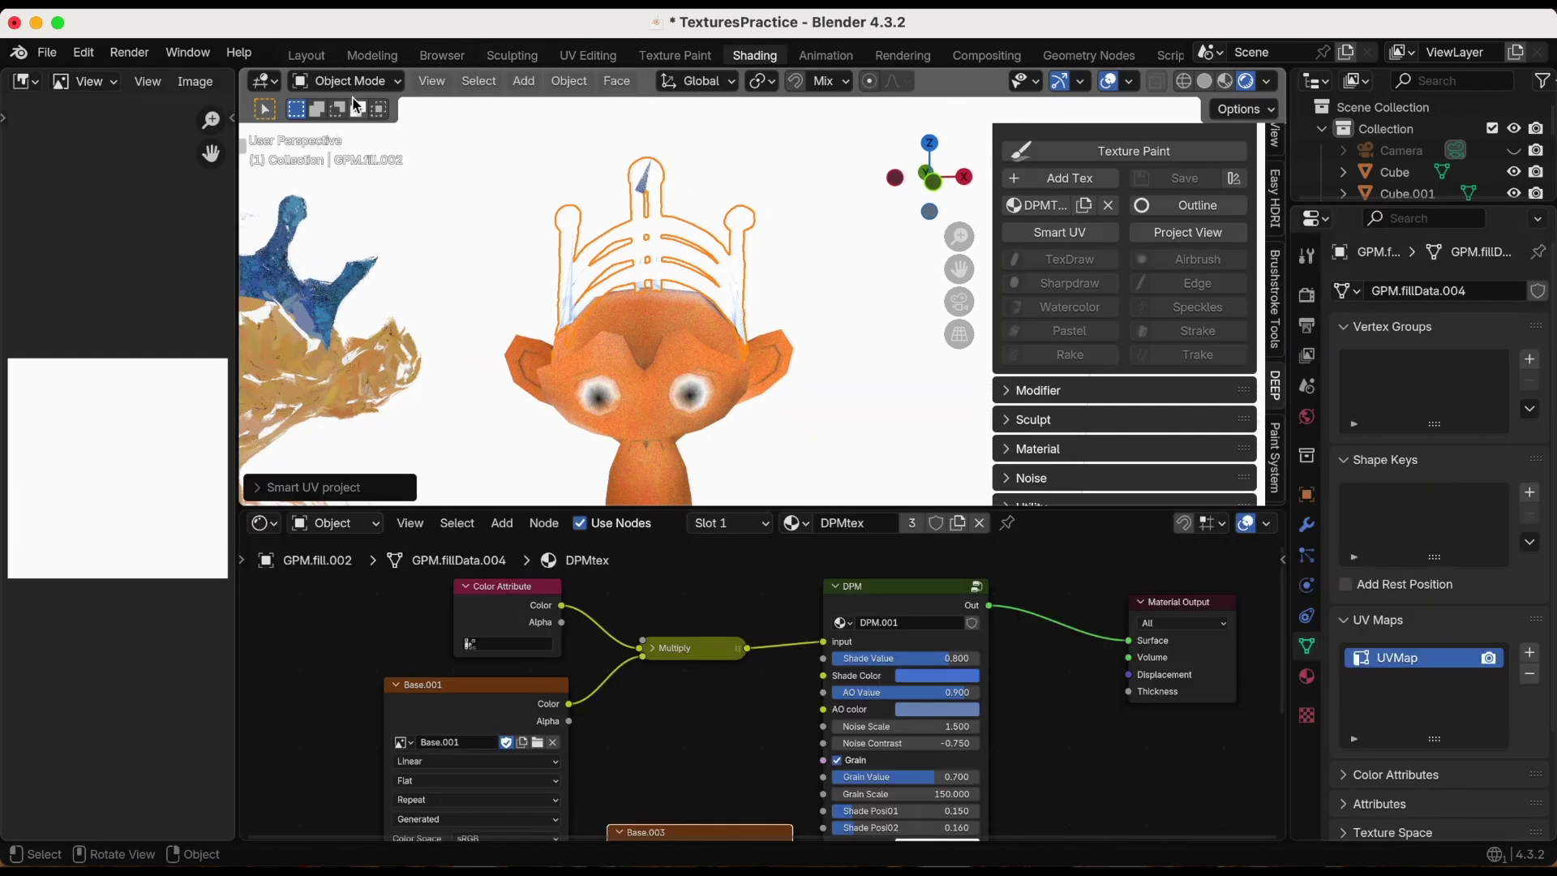
click(356, 81)
click(358, 224)
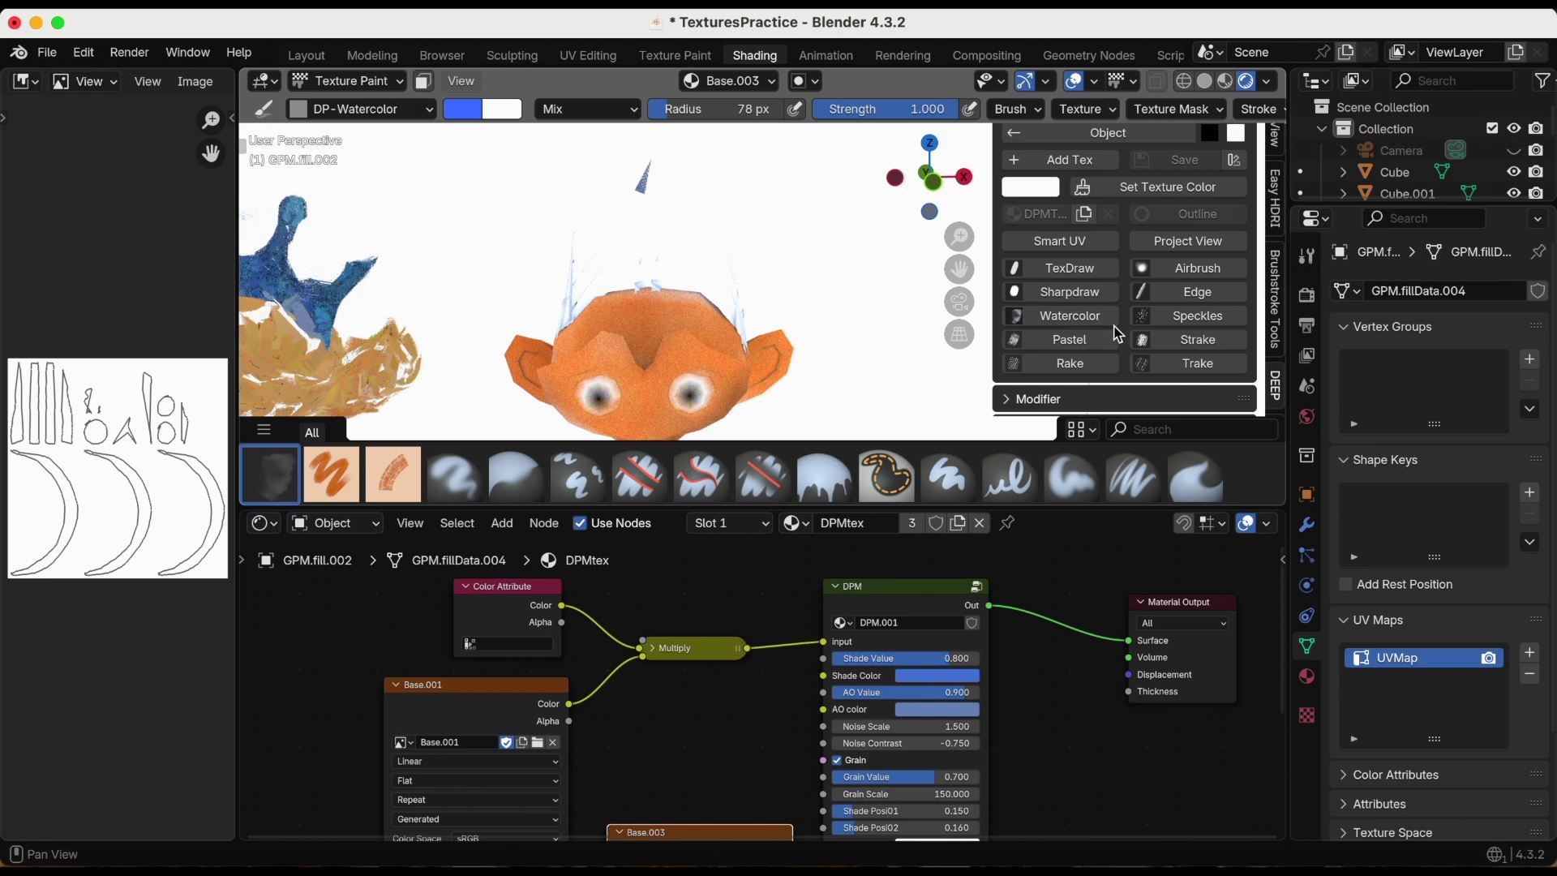
click(754, 81)
click(738, 168)
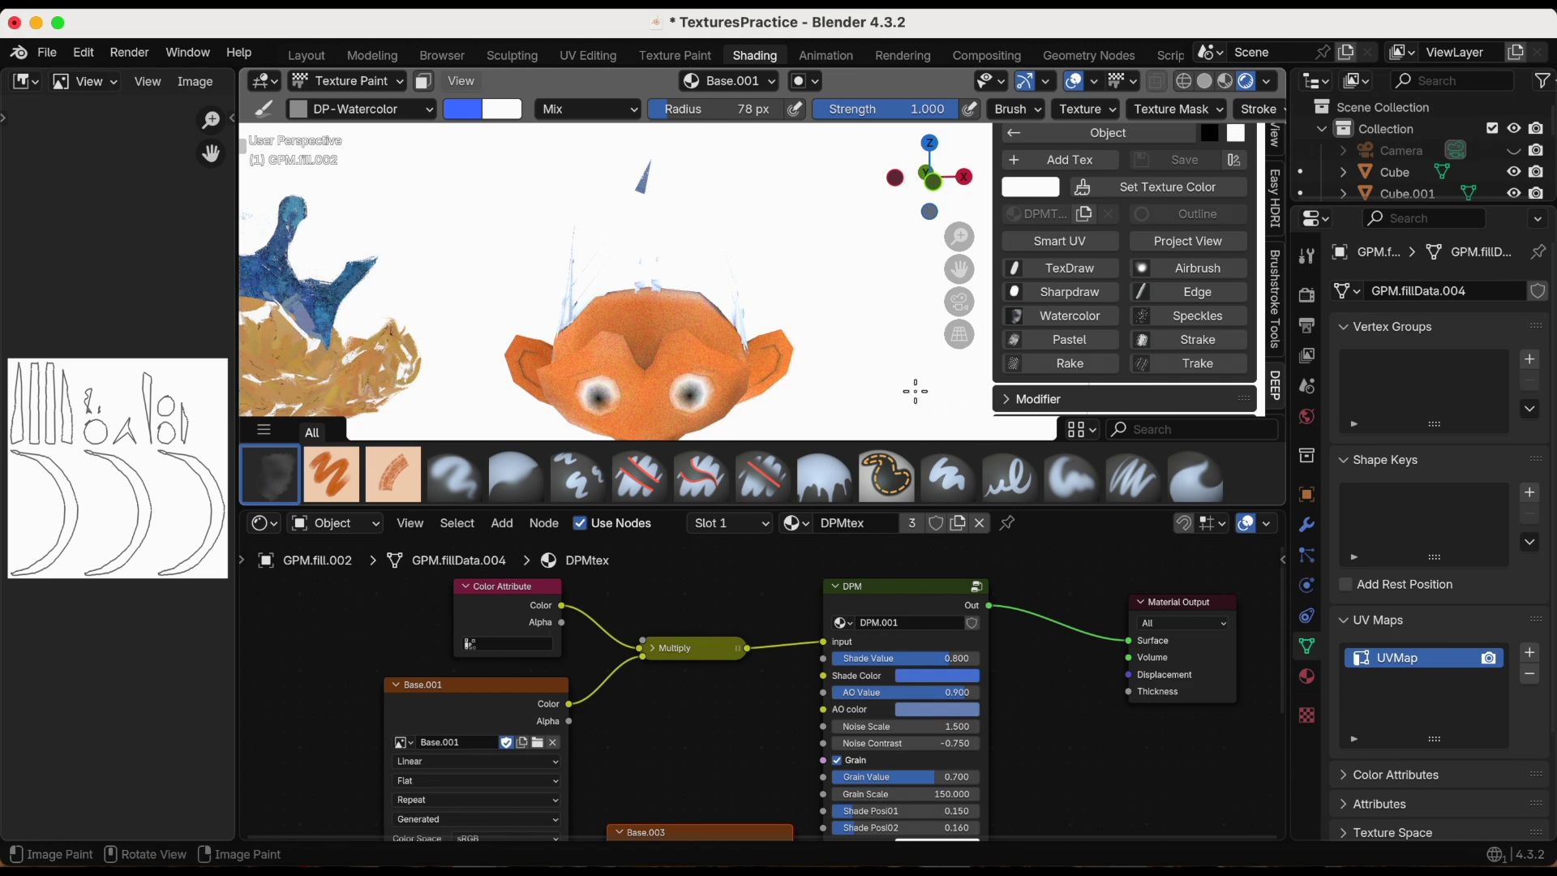
- Paint the spikes, balls and arches of the third monkey's crown saturated blue with the Watercolor brush at 78 px radius
click(1052, 322)
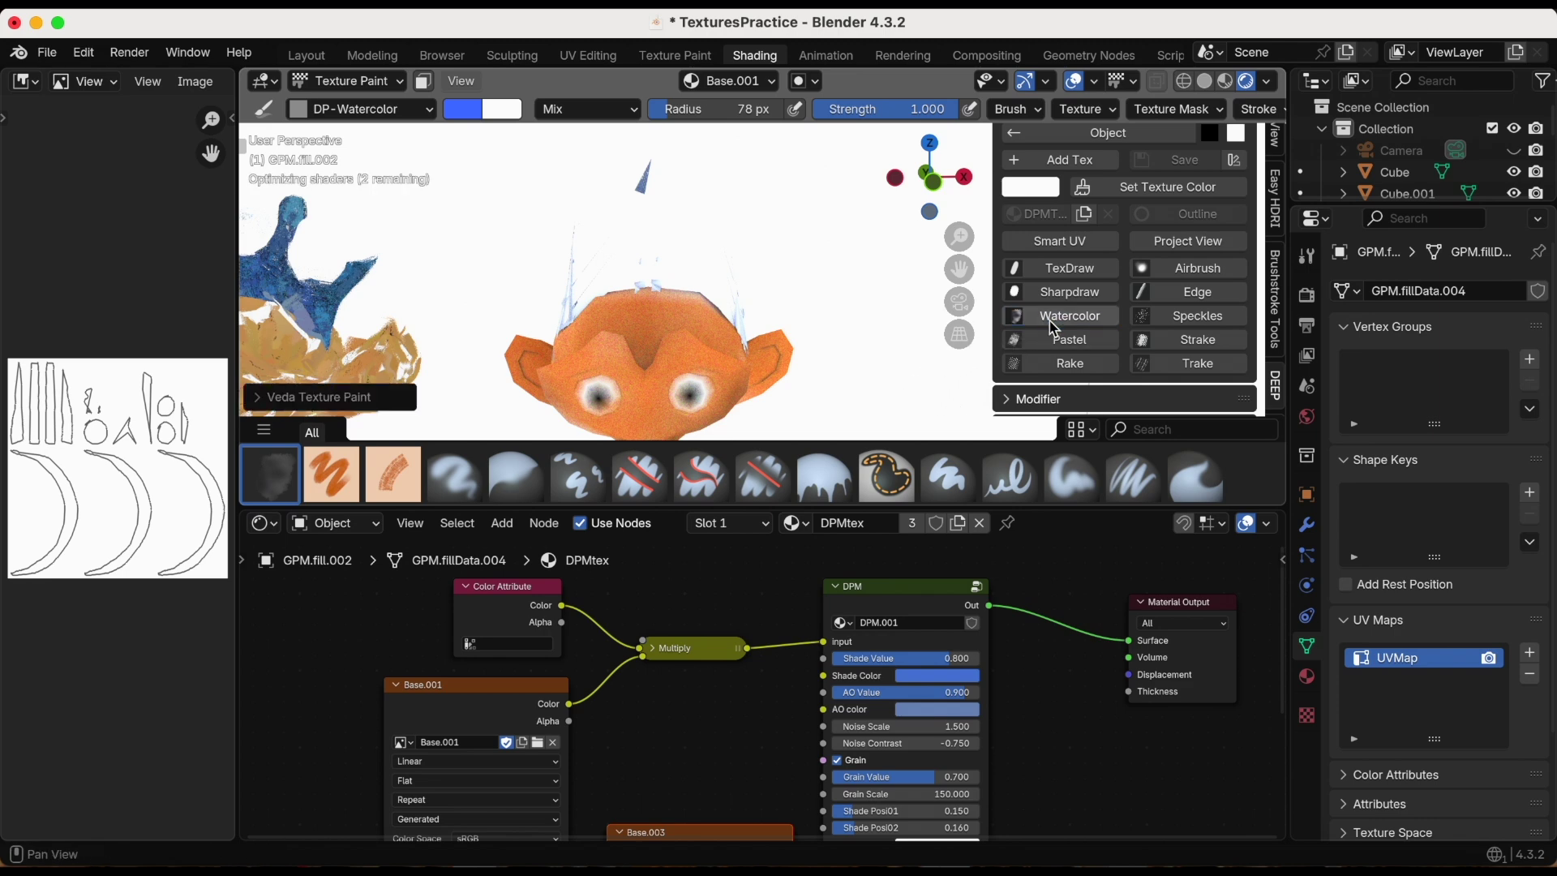
click(467, 110)
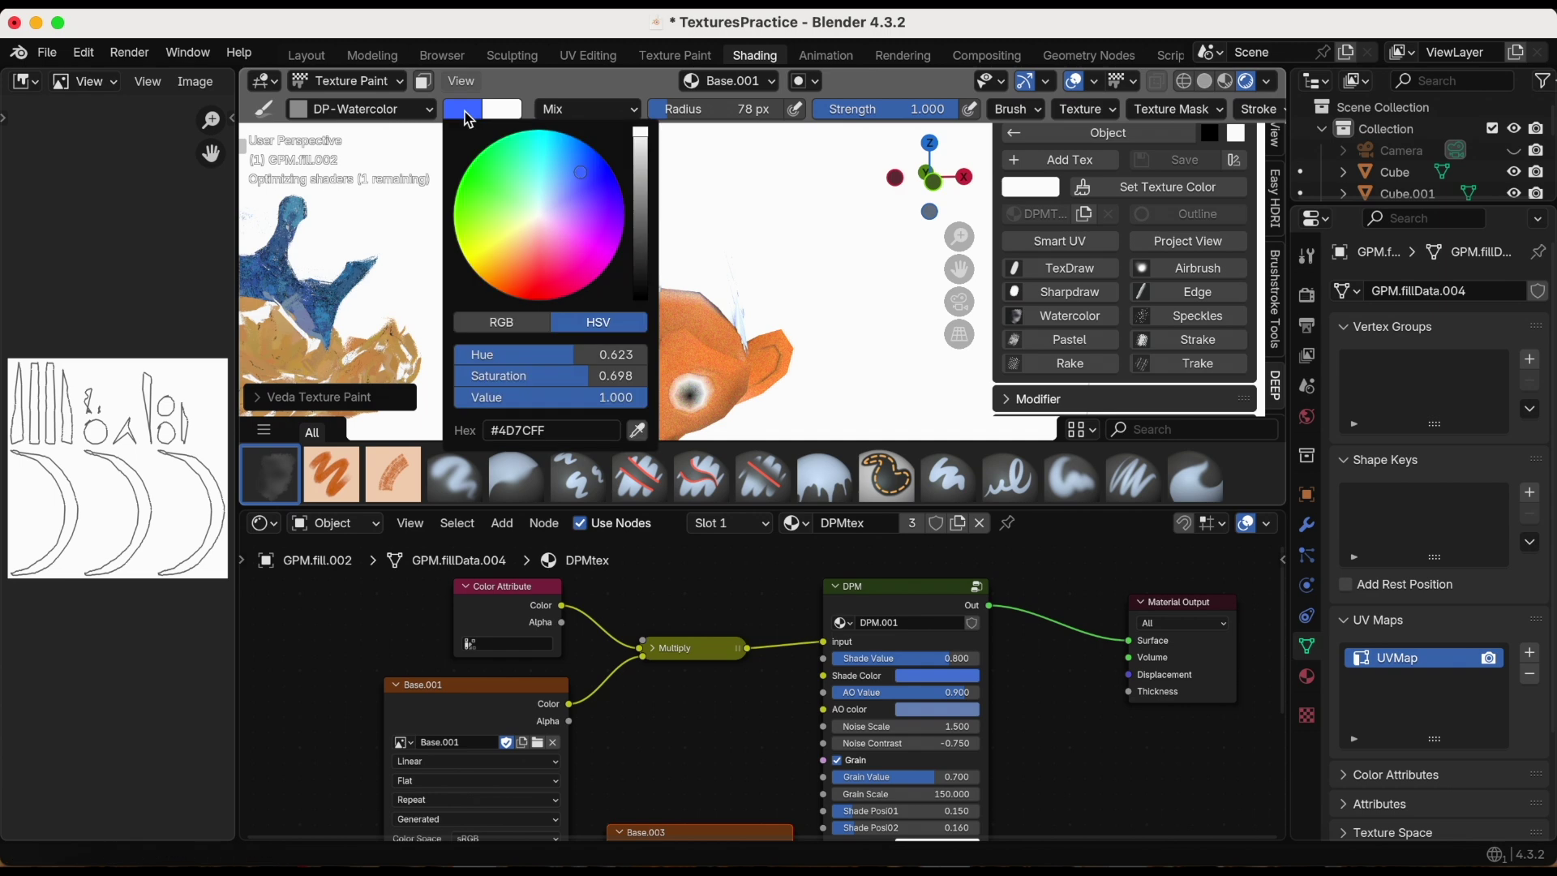
drag(599, 188, 596, 160)
mouse_move(727, 233)
mouse_down()
mouse_move(734, 276)
mouse_move(742, 218)
mouse_up()
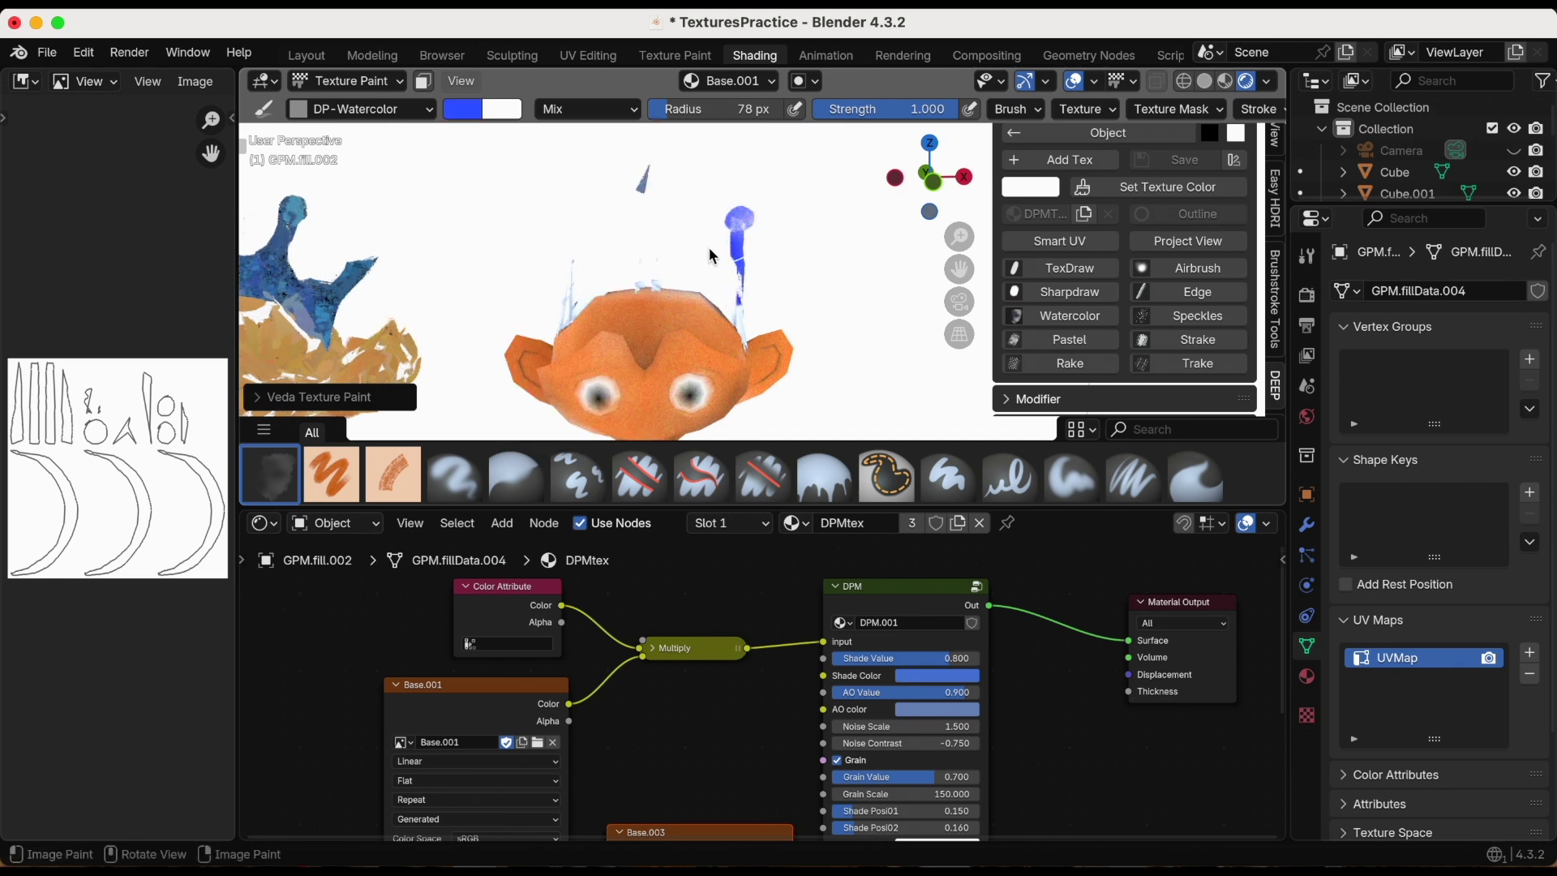
drag(649, 167, 657, 279)
mouse_move(571, 209)
mouse_down()
mouse_move(582, 302)
mouse_move(560, 335)
mouse_up()
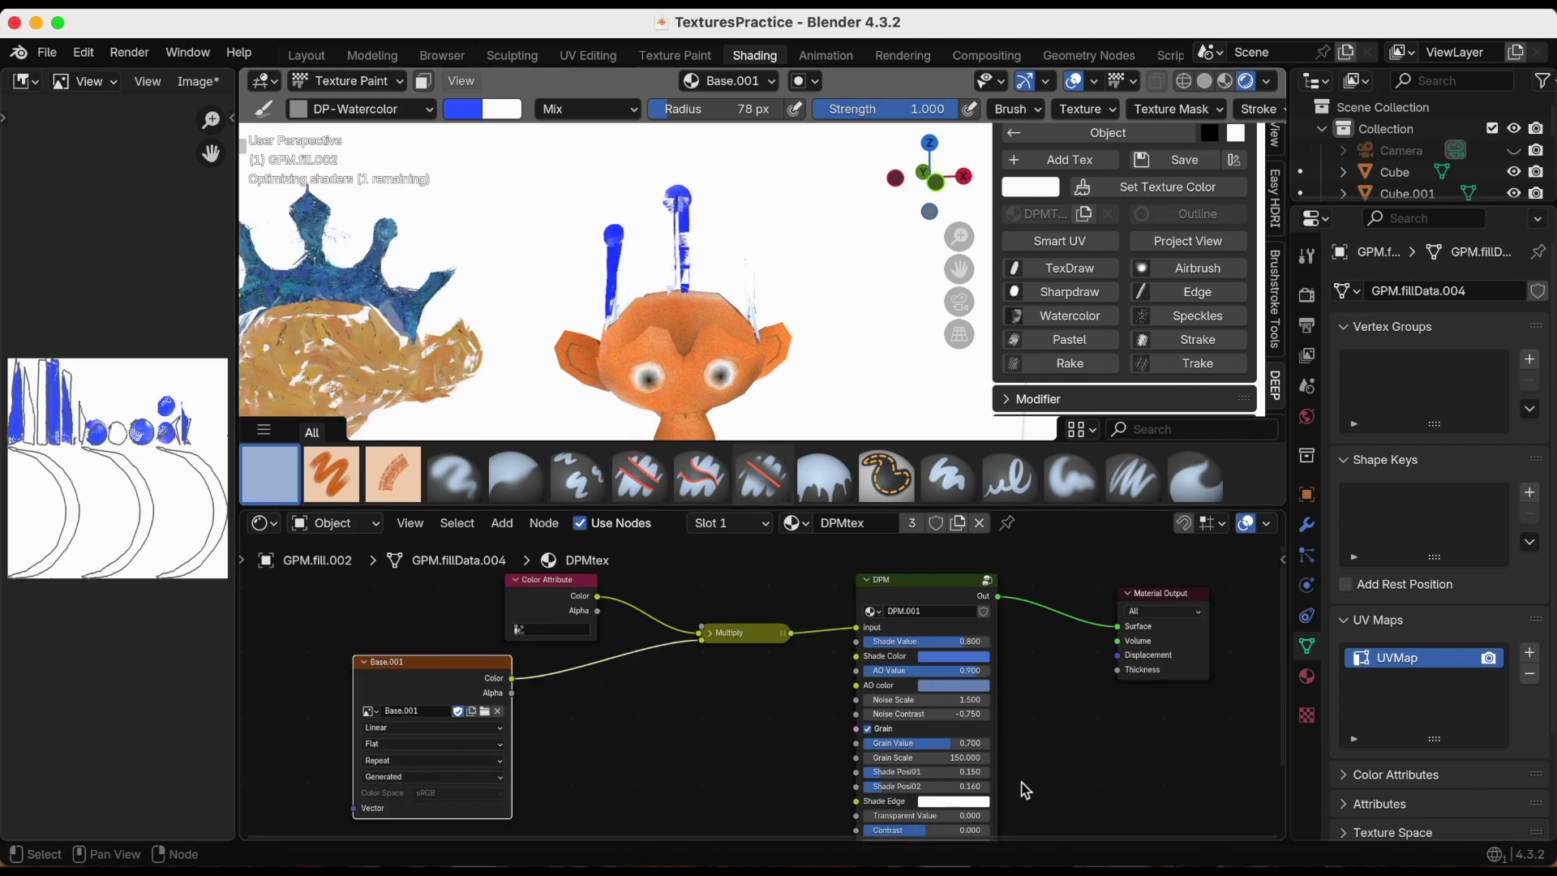
mouse_move(610, 336)
mouse_down()
mouse_move(672, 276)
mouse_move(680, 239)
mouse_up()
mouse_move(750, 292)
mouse_down()
mouse_move(708, 296)
mouse_move(742, 277)
mouse_move(754, 234)
mouse_move(760, 356)
mouse_move(780, 319)
mouse_up()
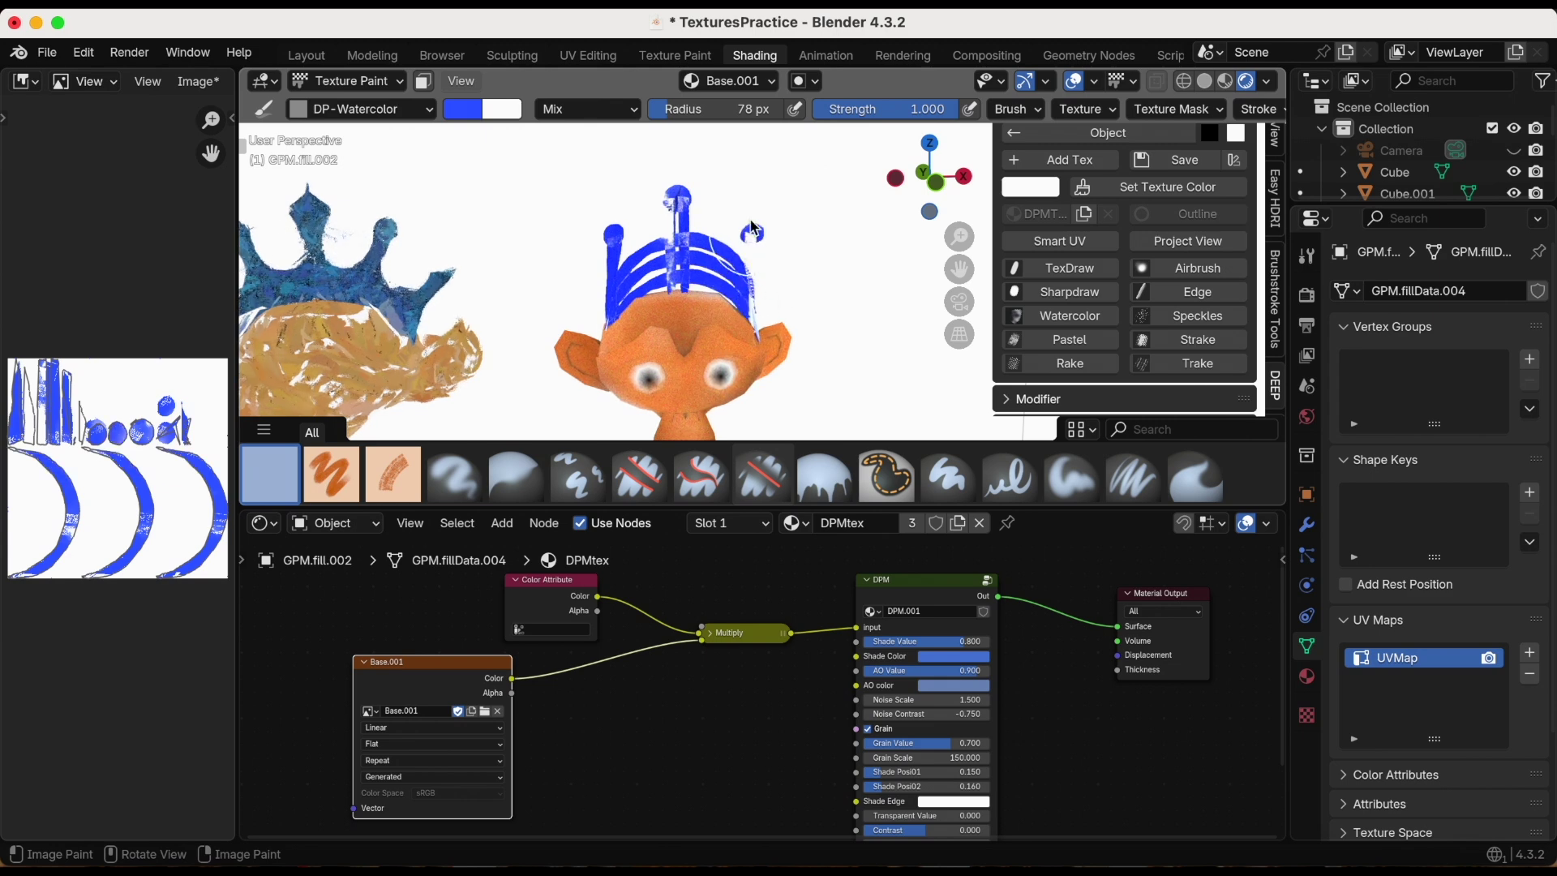
click(755, 233)
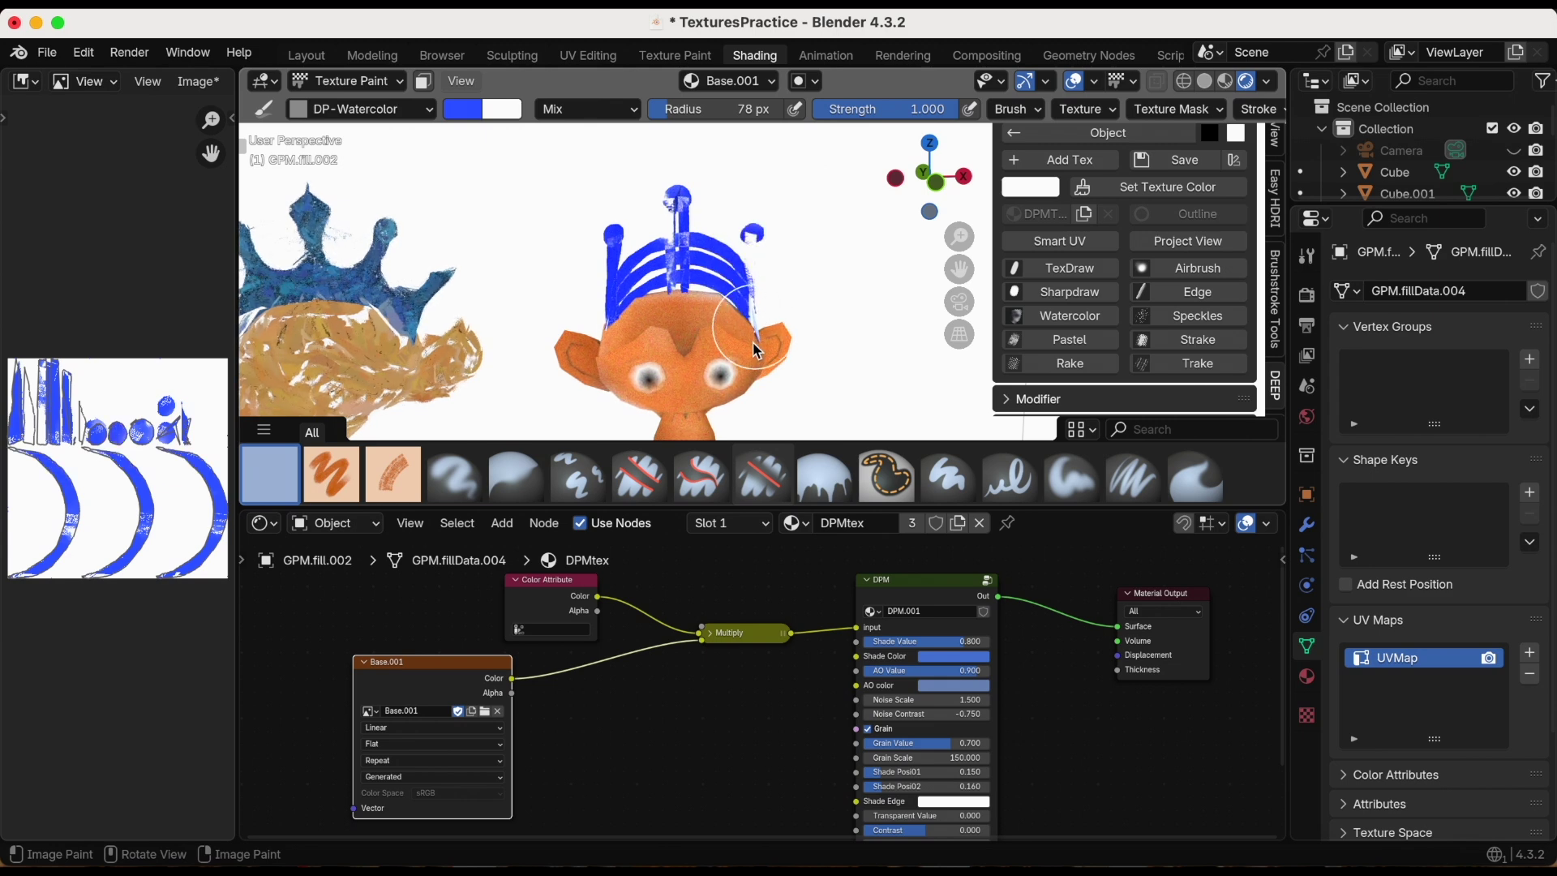
- Choose a lighter blue, set the brush radius to 49 px and paint over the middle of the third monkey's crown
right_click(646, 284)
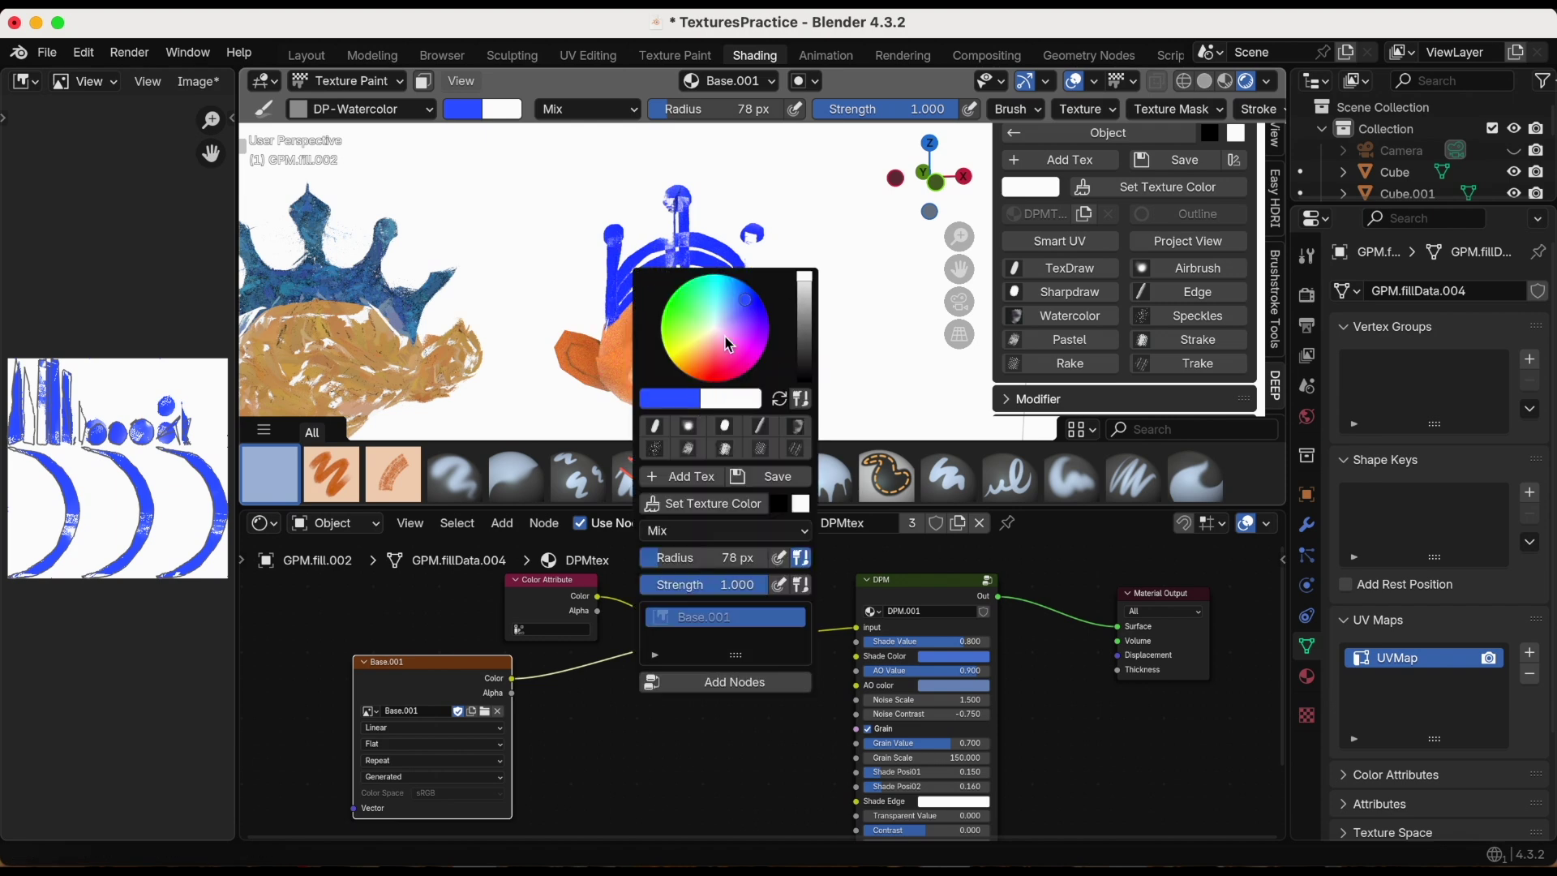
click(739, 300)
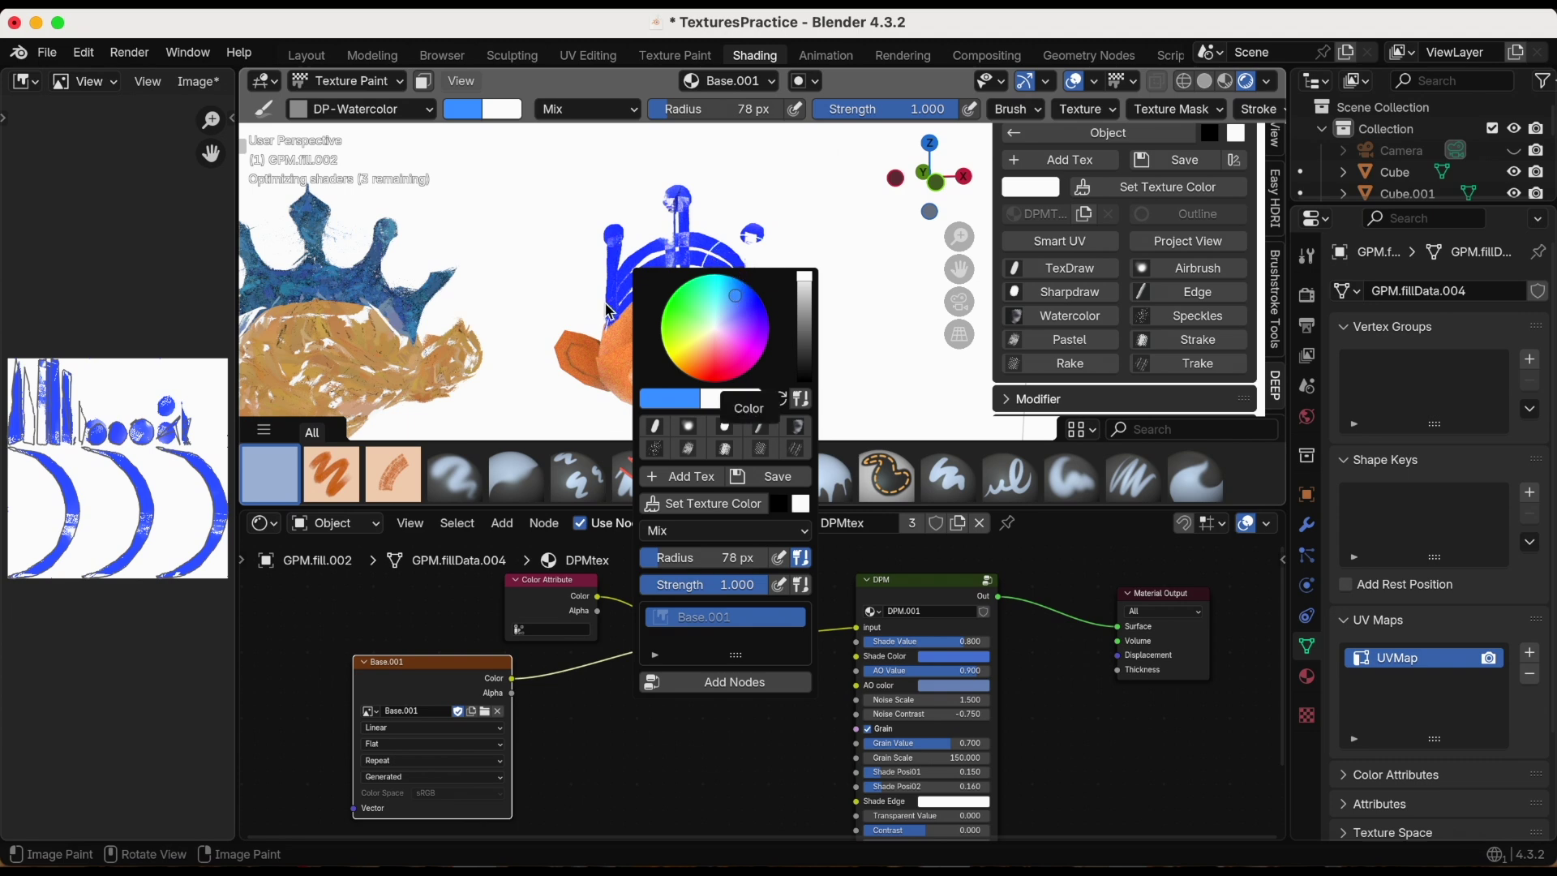
drag(702, 568, 671, 560)
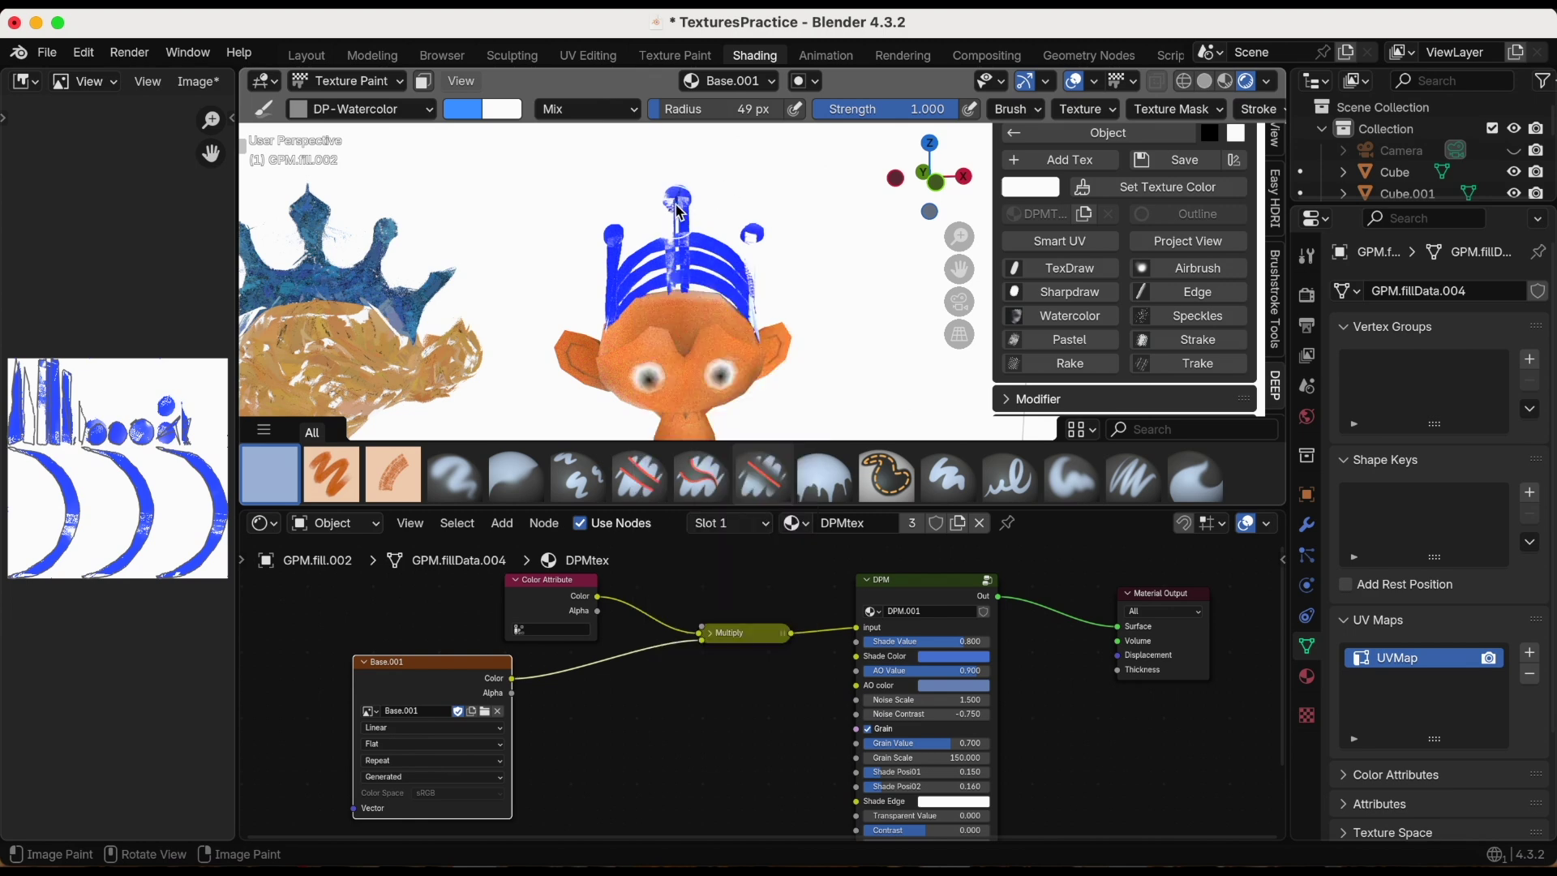
mouse_move(674, 276)
mouse_down()
mouse_move(665, 243)
mouse_move(663, 296)
mouse_move(656, 260)
mouse_move(617, 284)
mouse_move(643, 296)
mouse_move(642, 254)
mouse_move(645, 318)
mouse_move(662, 307)
mouse_move(640, 247)
mouse_move(685, 236)
mouse_move(683, 204)
mouse_move(701, 240)
mouse_move(700, 324)
mouse_move(690, 276)
mouse_move(683, 297)
mouse_move(649, 260)
mouse_up()
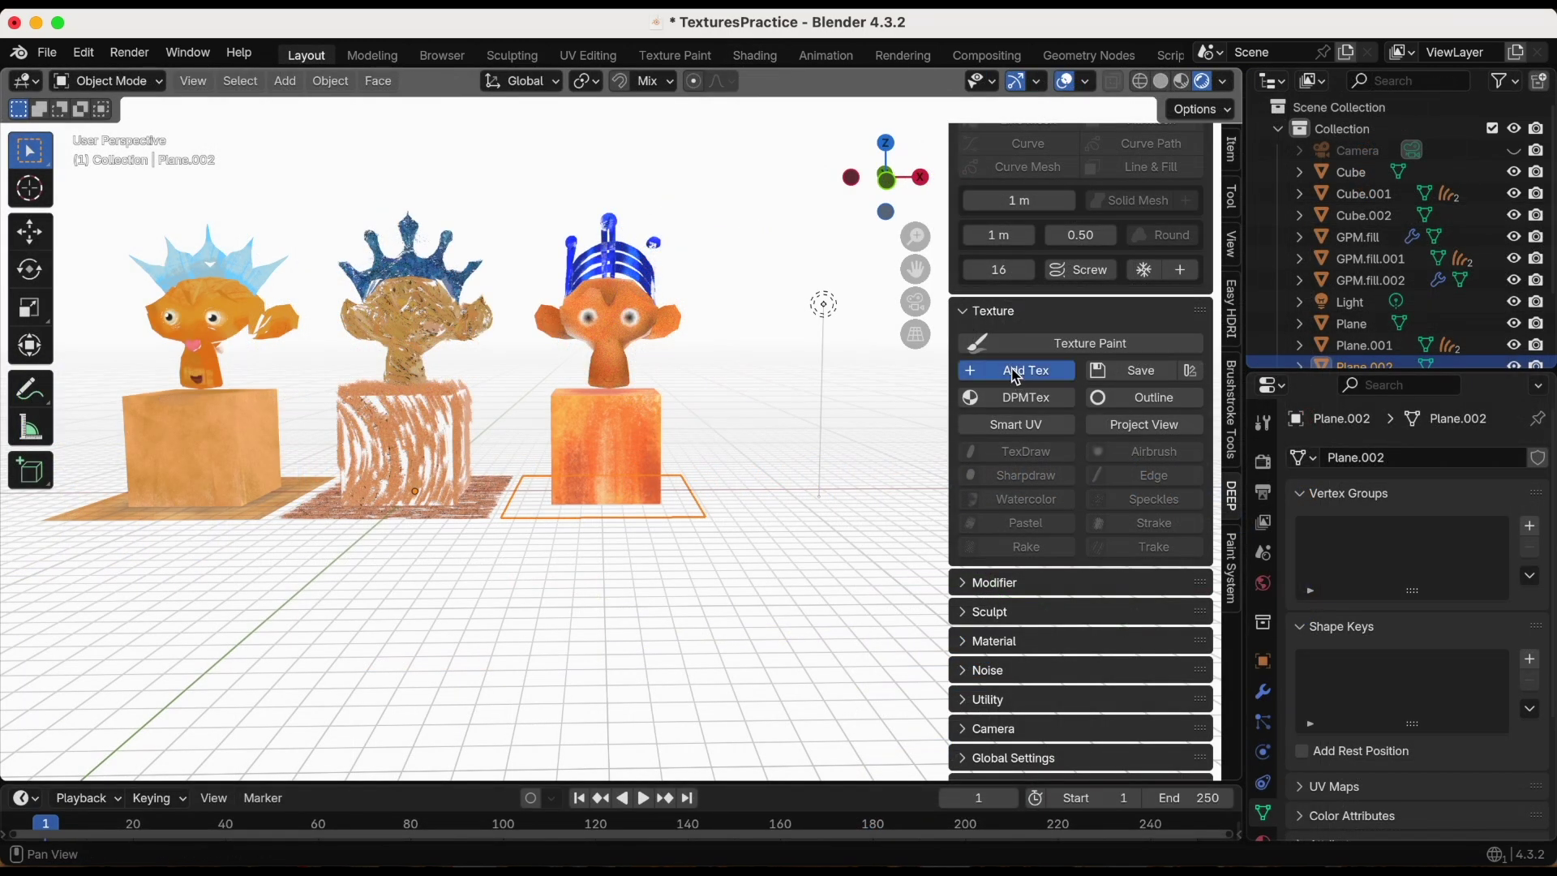
- Try adding a white 1024 × 1024 px base paint texture to the third monkey's ground plane and undo it
click(1016, 373)
click(970, 569)
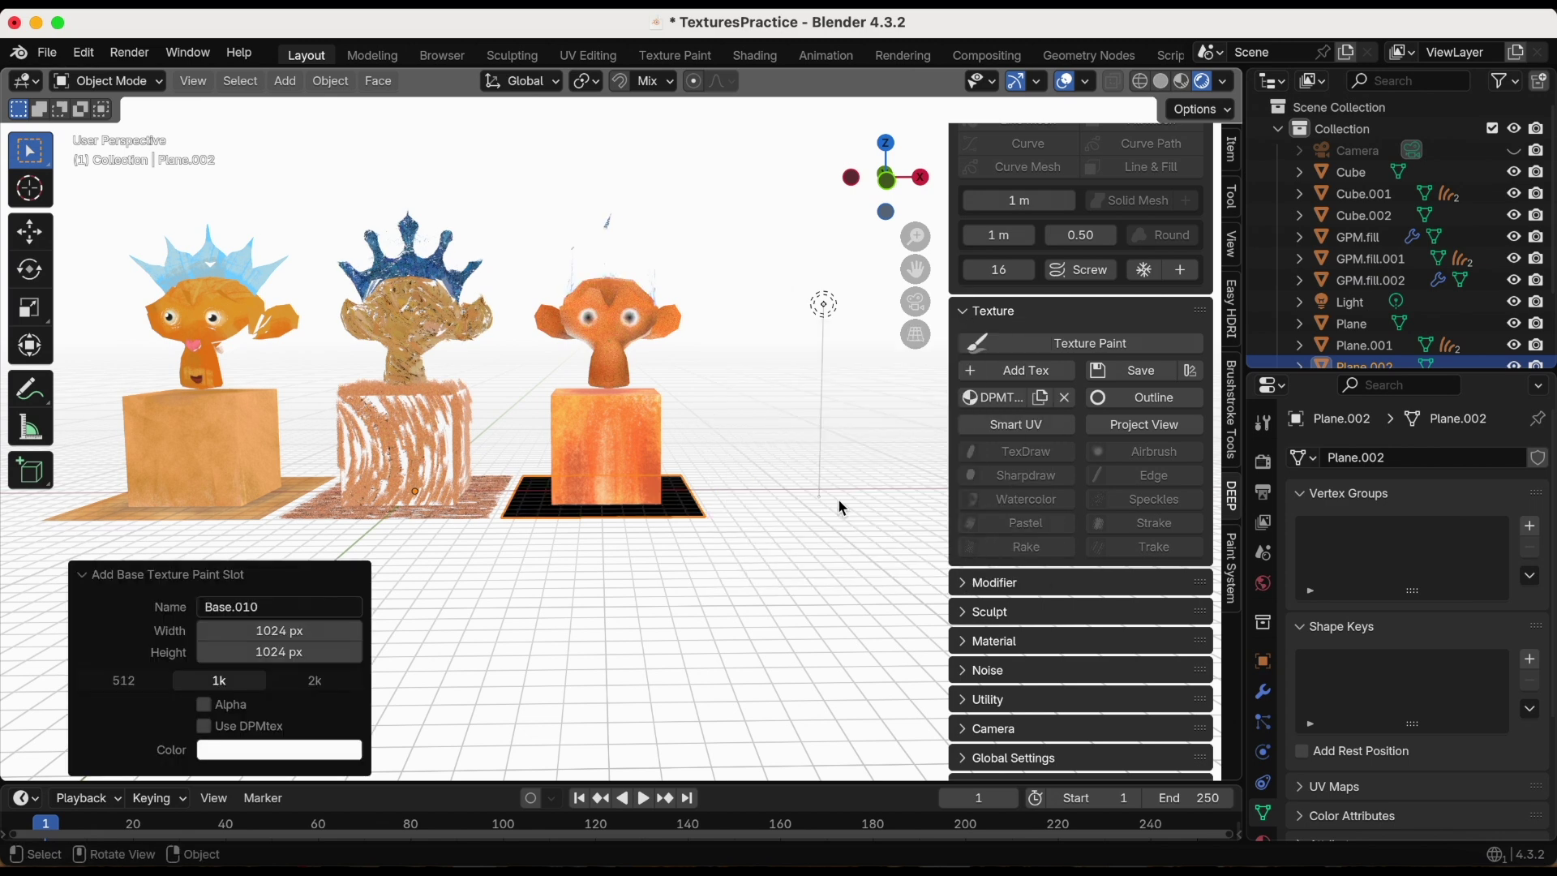
key(ctrl)
key(ctrl+z)
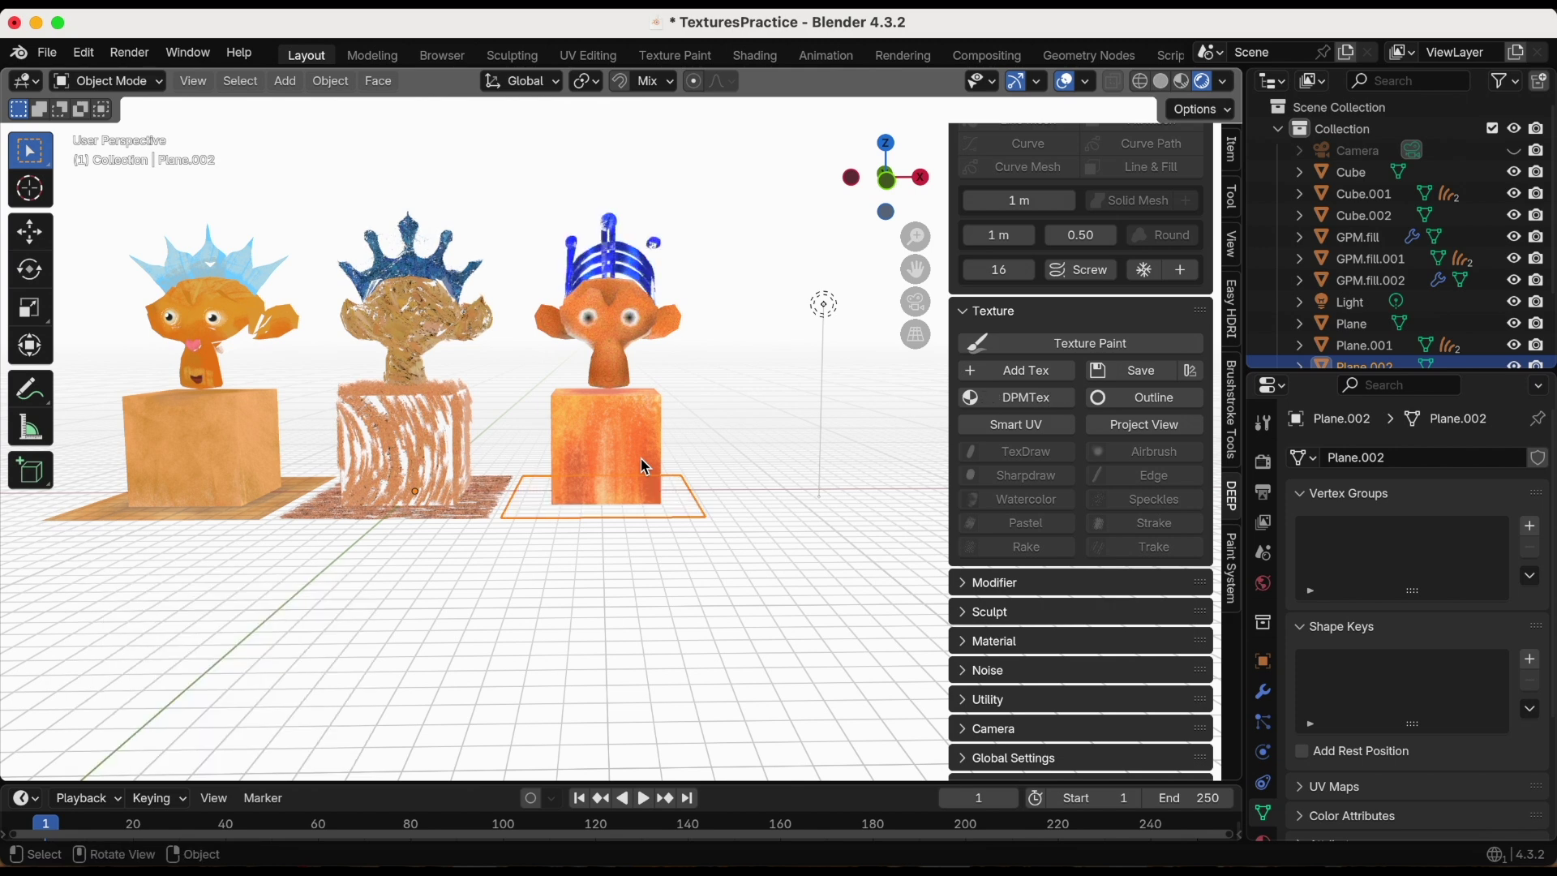
- Create a new material named PlaneTexture on the third monkey's ground plane
scroll(1411, 649, down, 4)
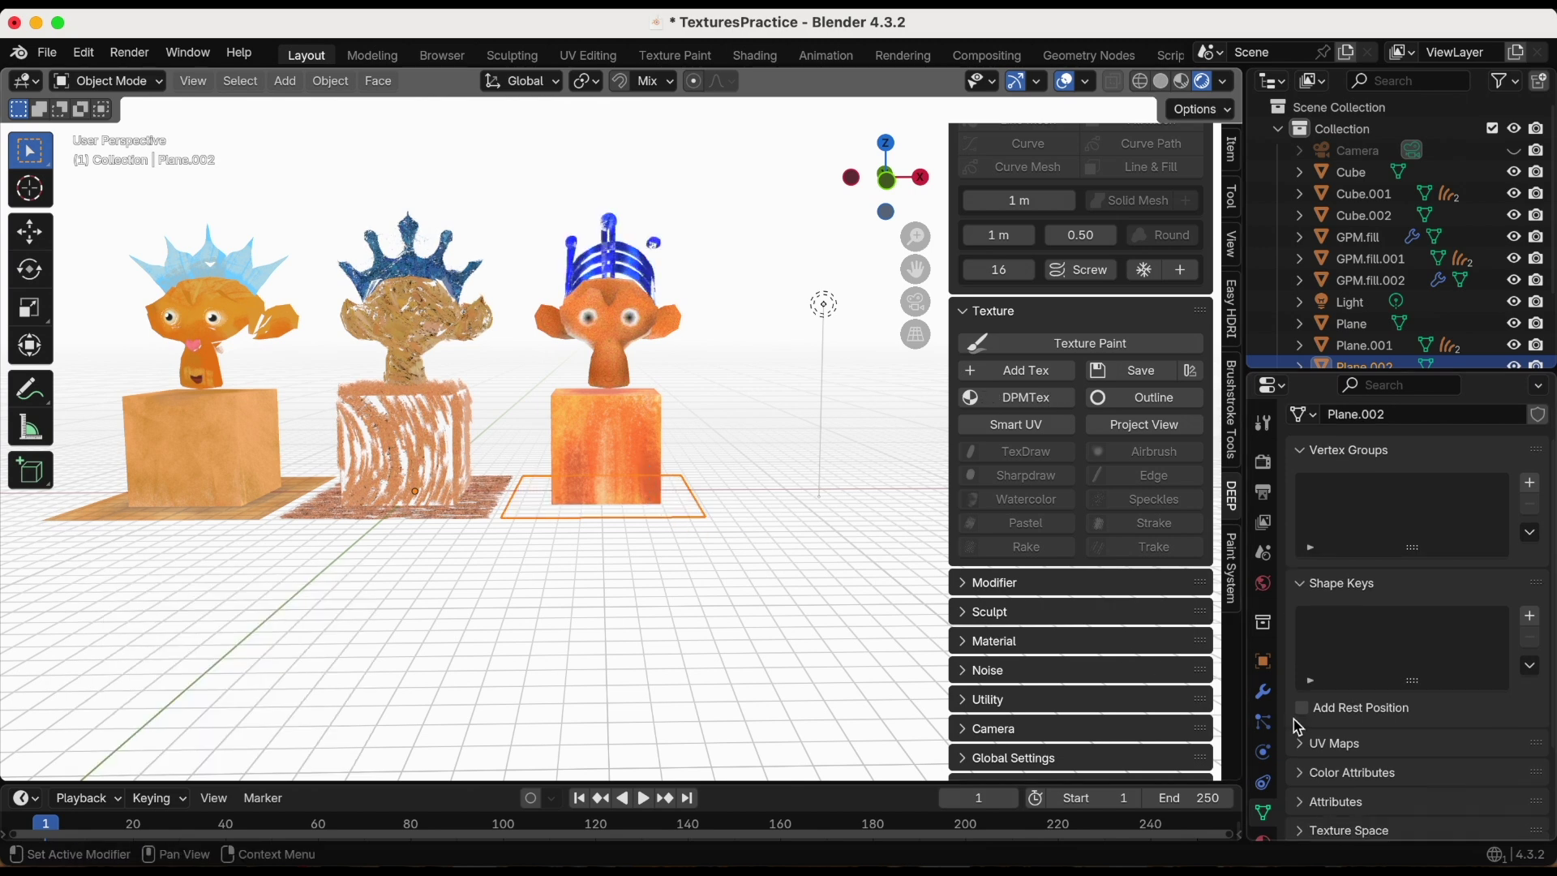
scroll(1265, 754, down, 2)
click(1263, 780)
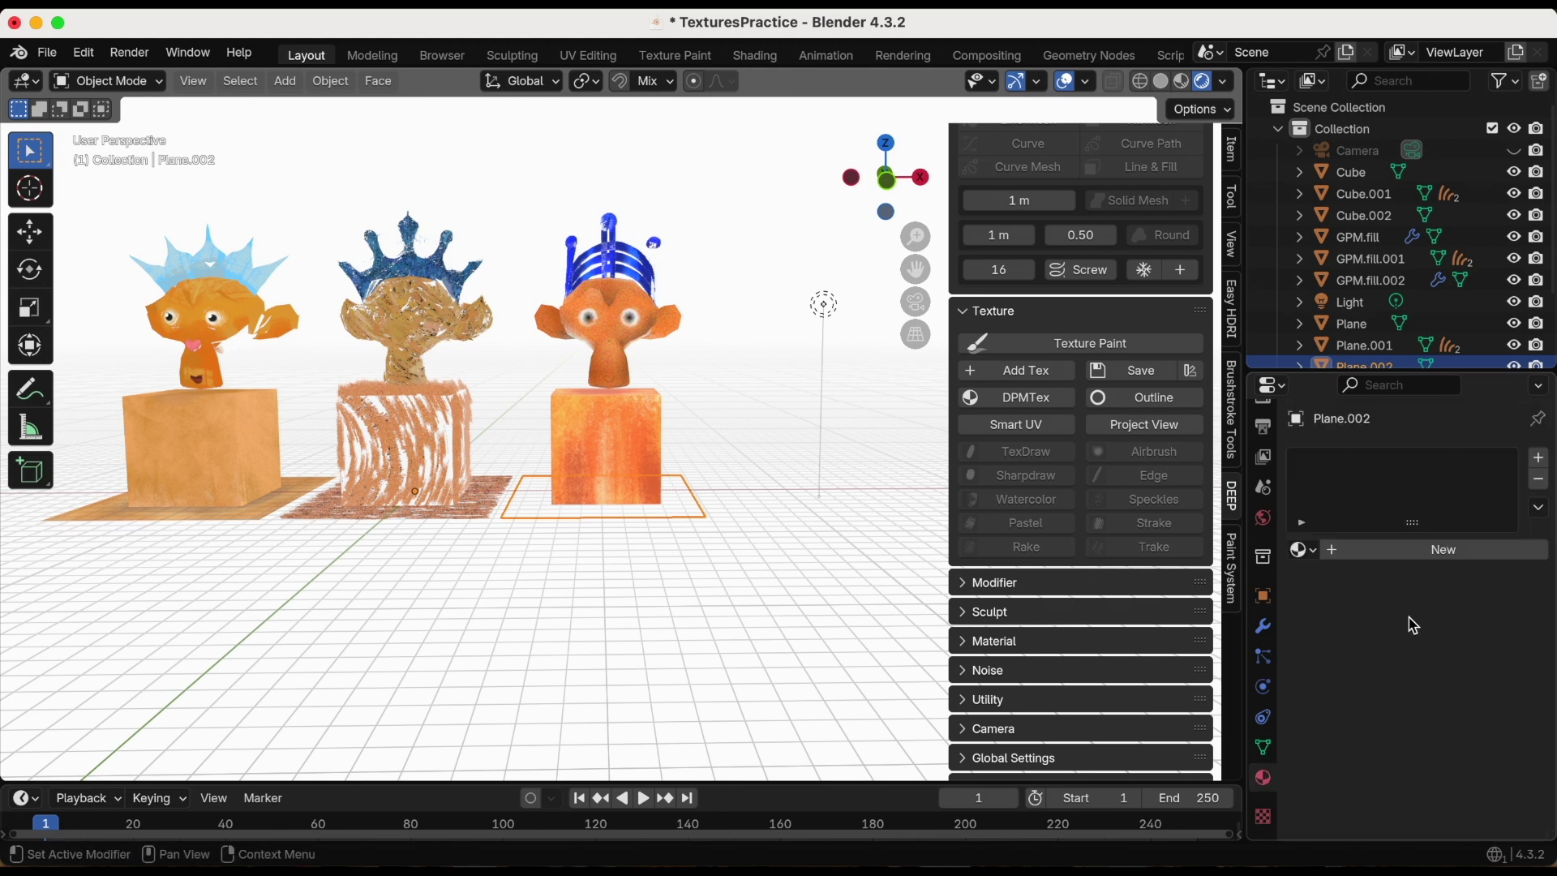
click(1346, 553)
click(1362, 551)
text(PlaneTexture)
key(Return)
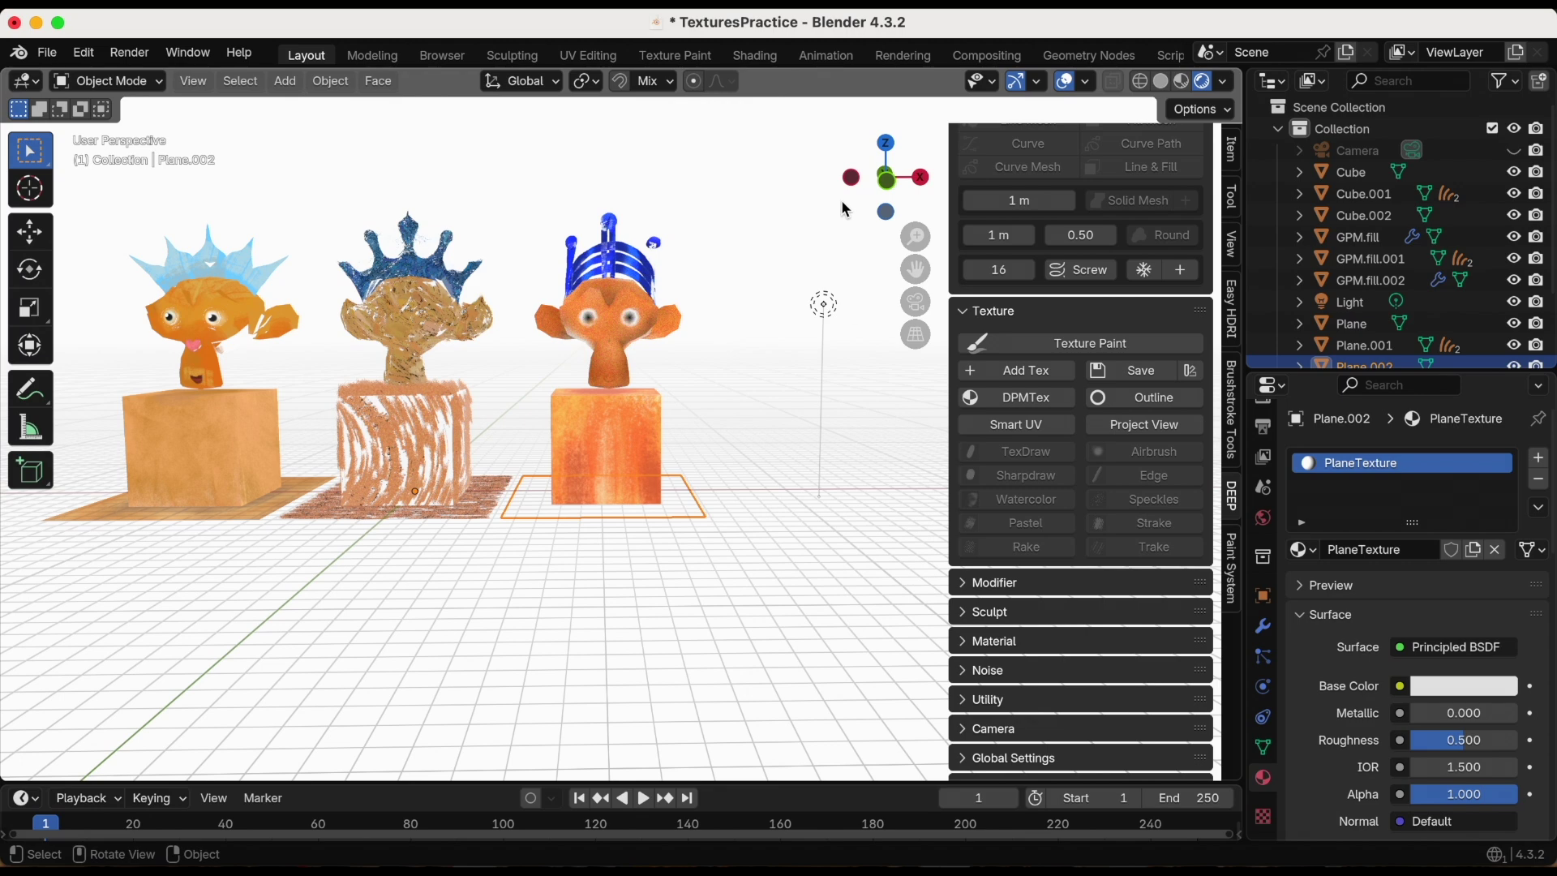
- In the Shading workspace, add an Image Texture node beside the Principled BSDF of the PlaneTexture material
click(755, 56)
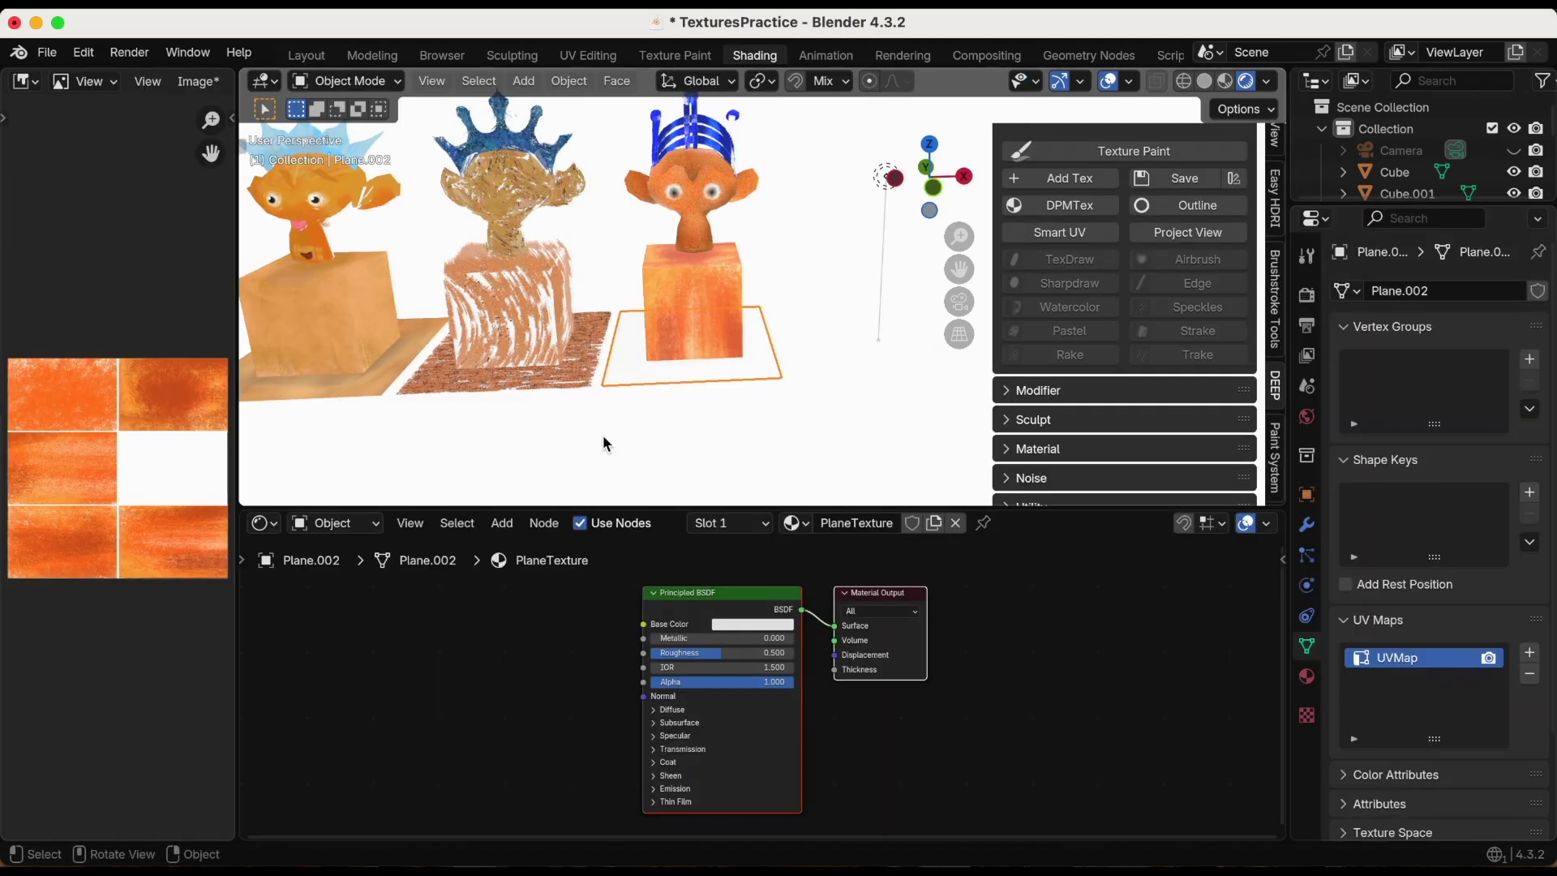
click(463, 684)
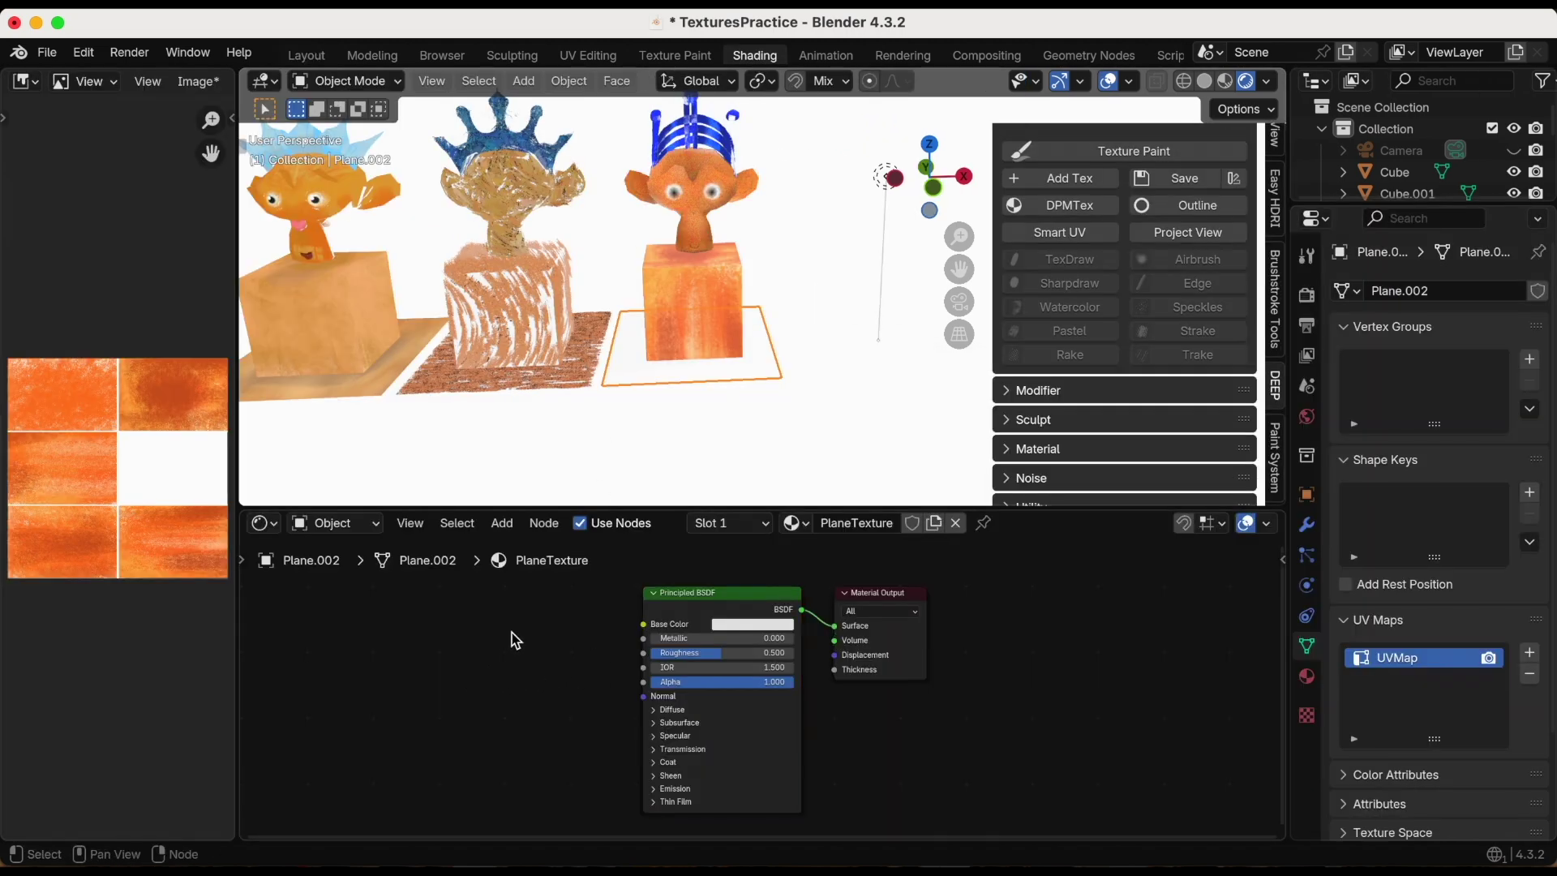
key(shift+a)
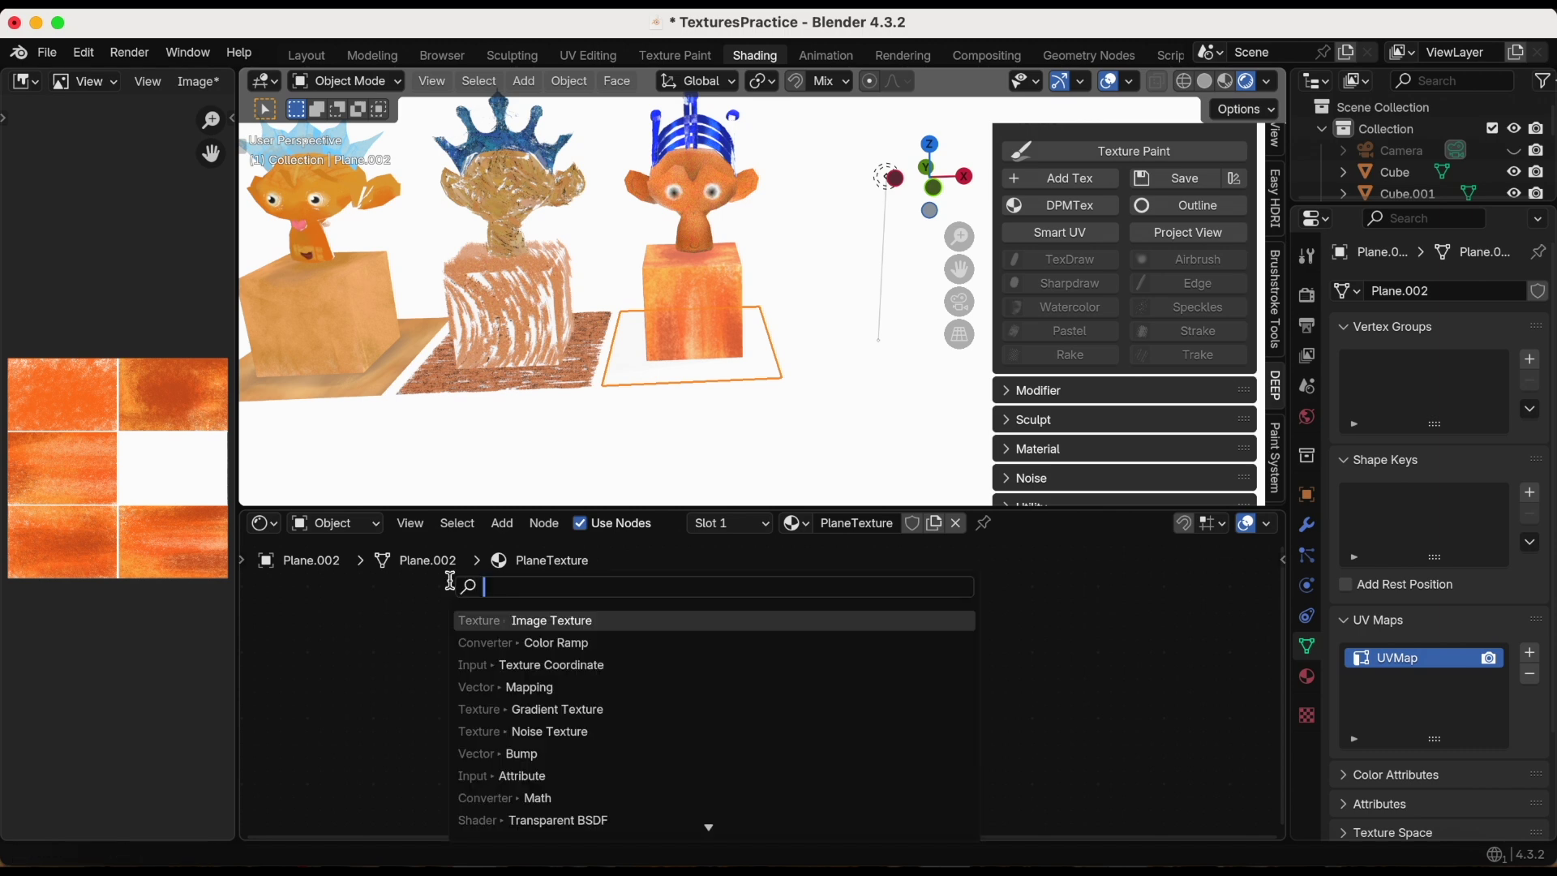
text(image)
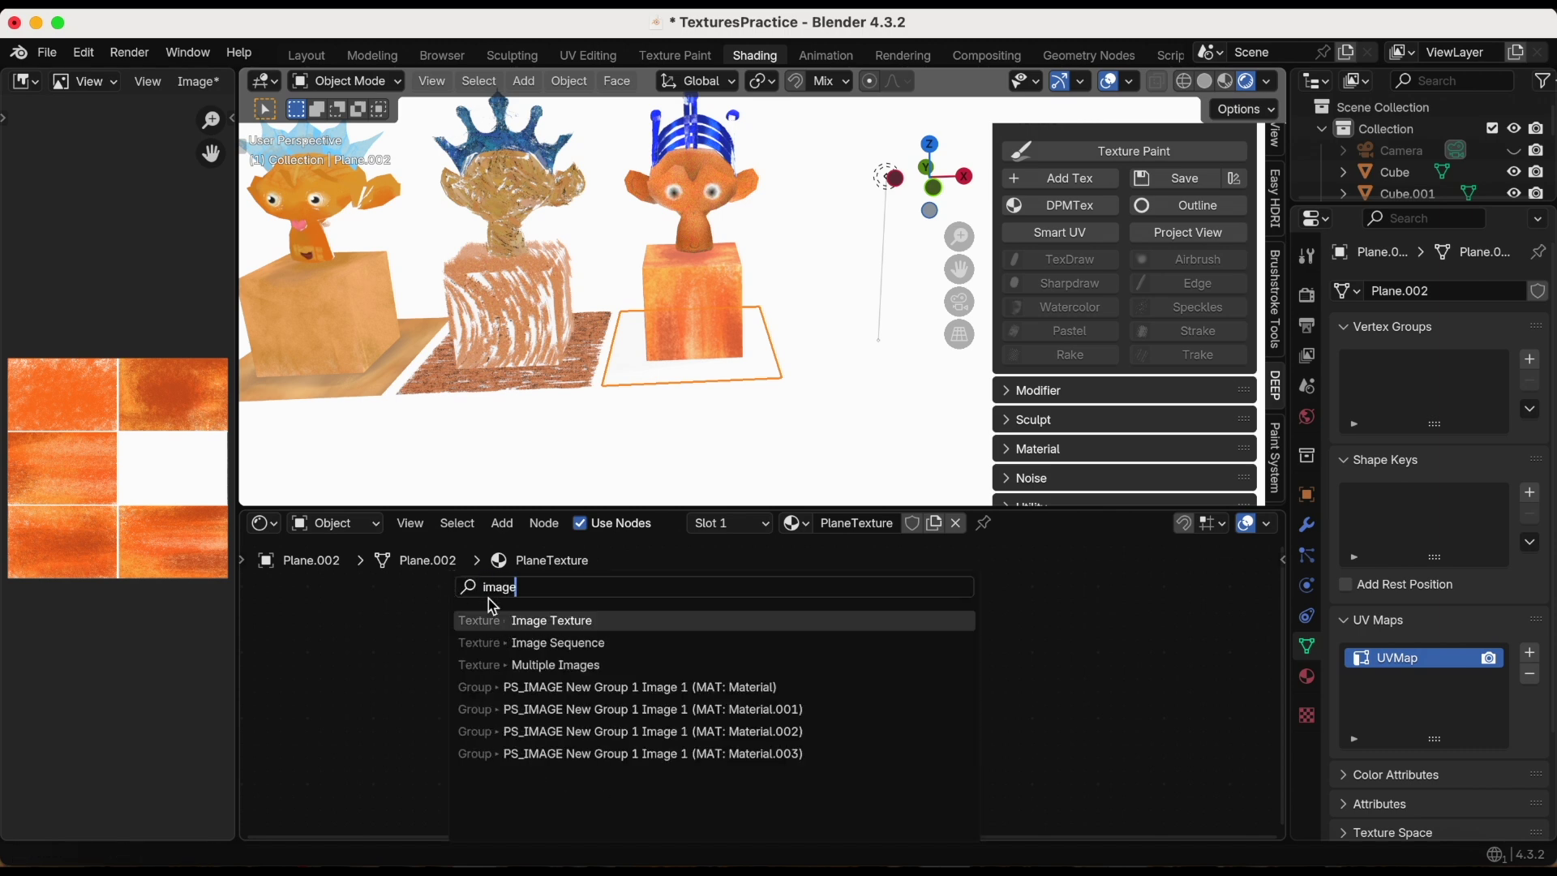
click(533, 633)
click(412, 637)
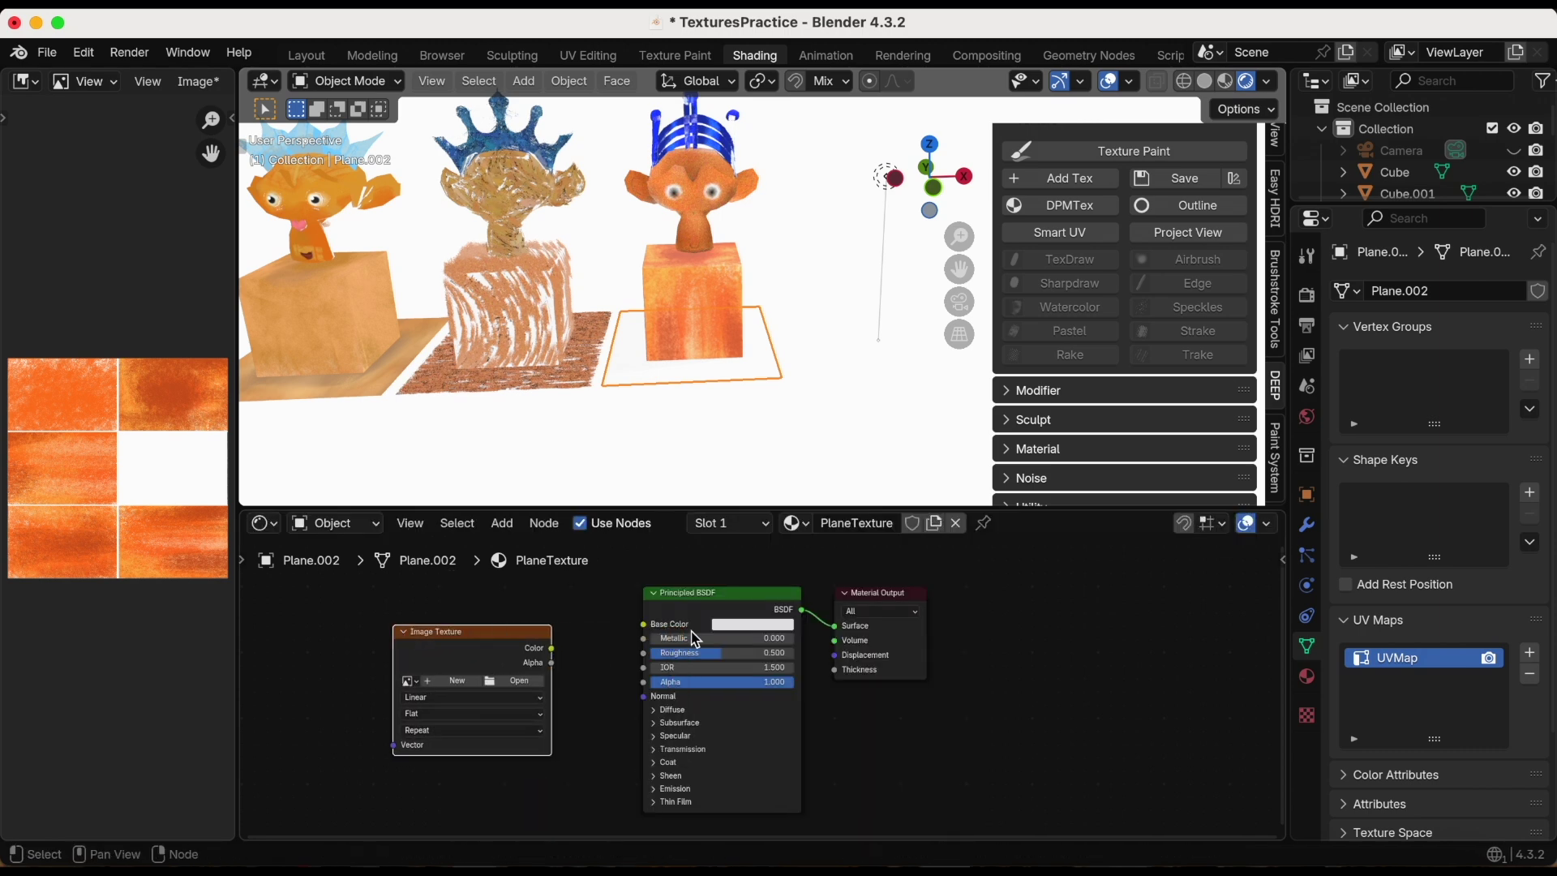
- Create a blank 1024 × 1024 px image named PlaneTexture in the Image Texture node and connect its Color to Base Color
click(1306, 678)
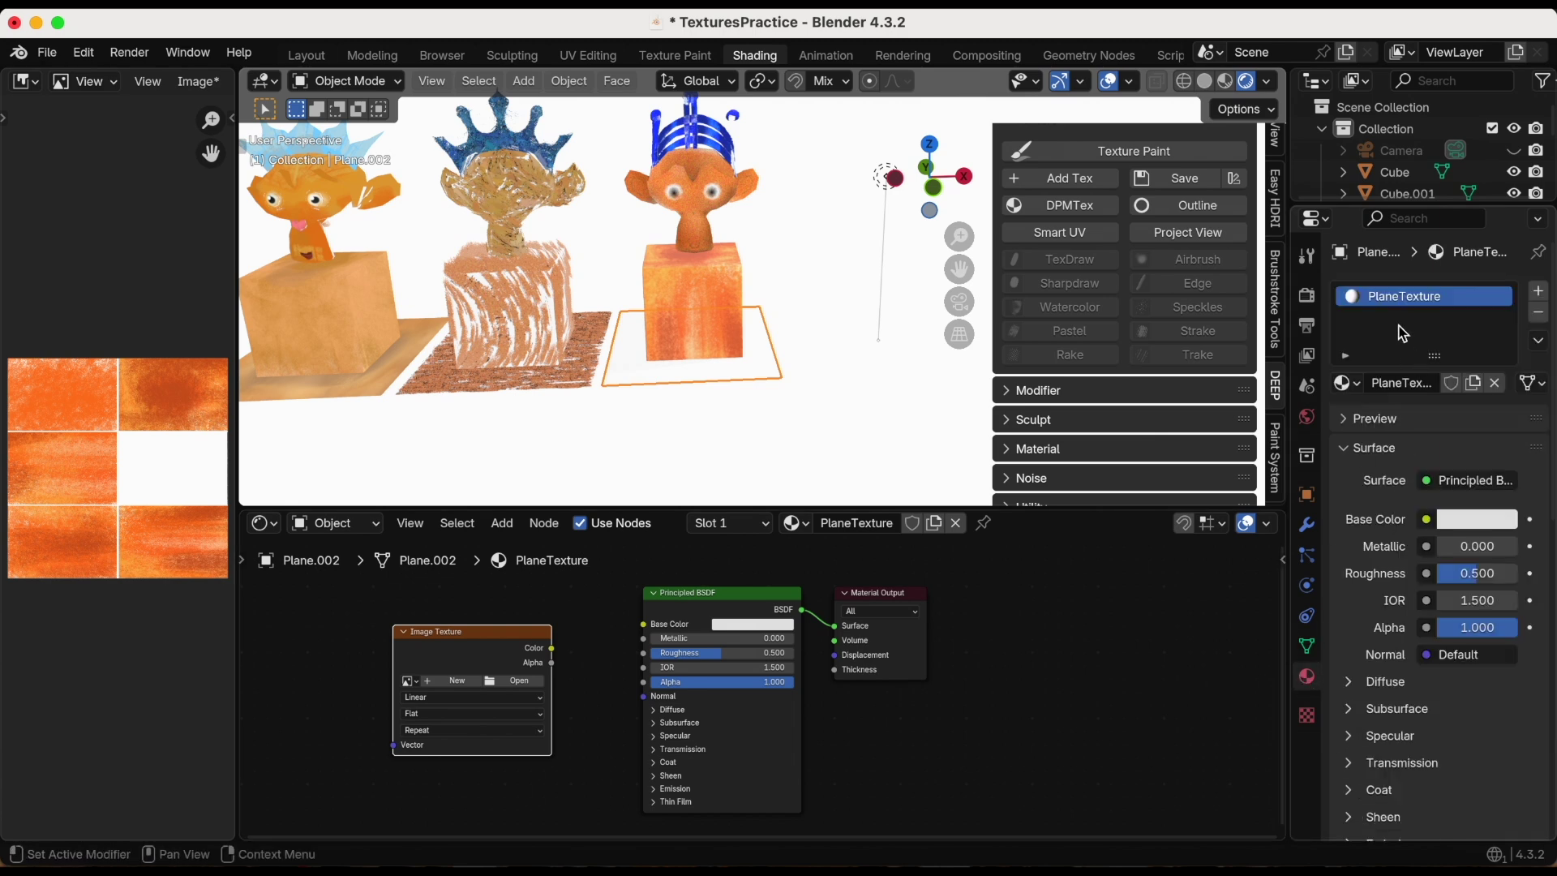
click(451, 680)
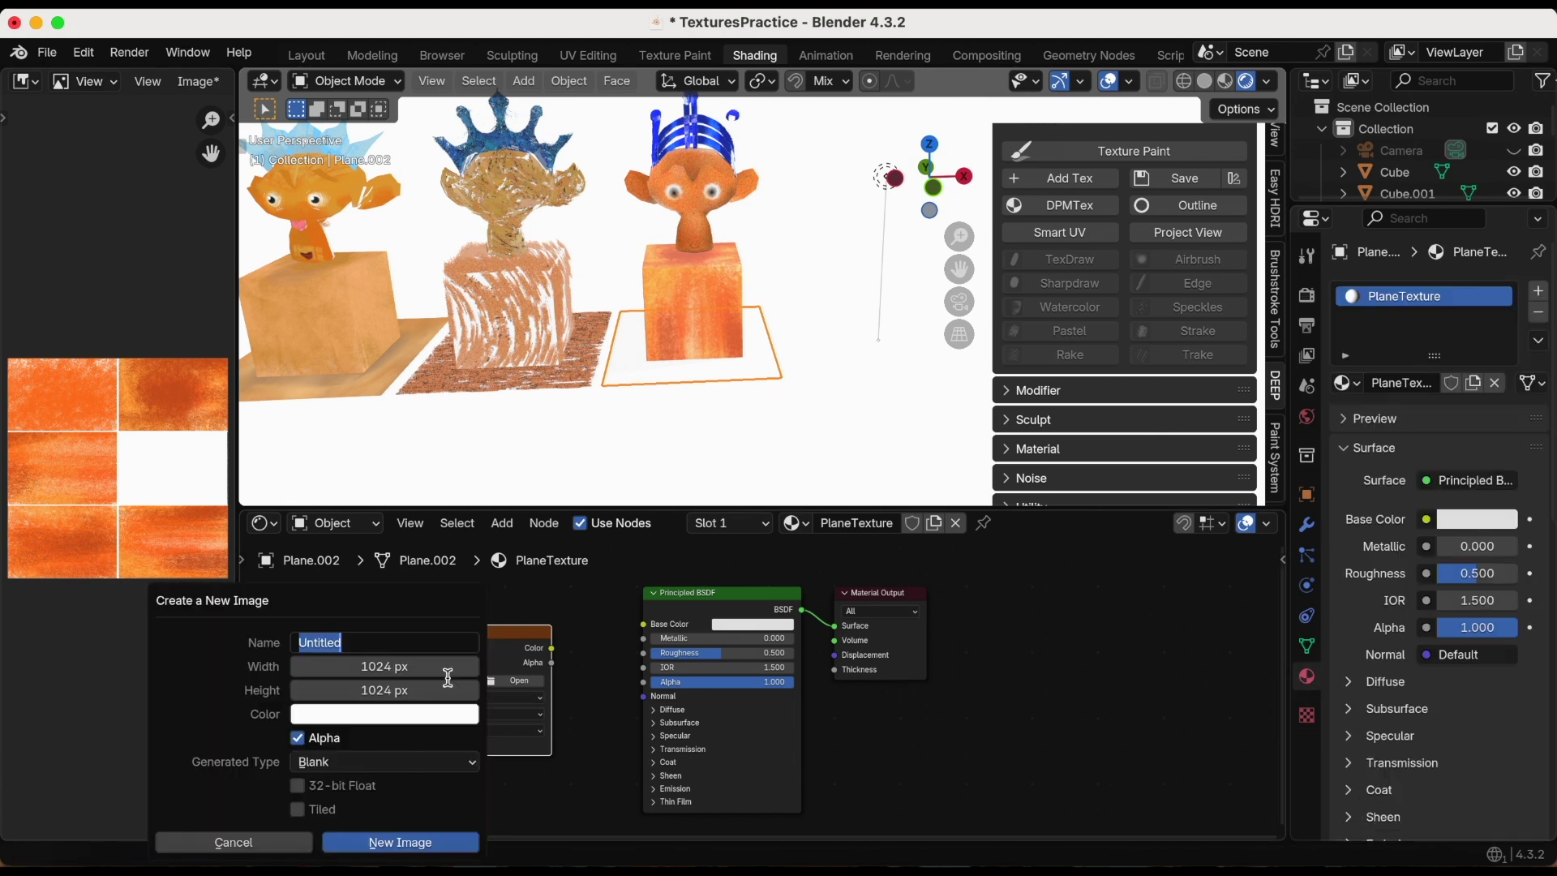
text(PlaneTexture)
key(Return)
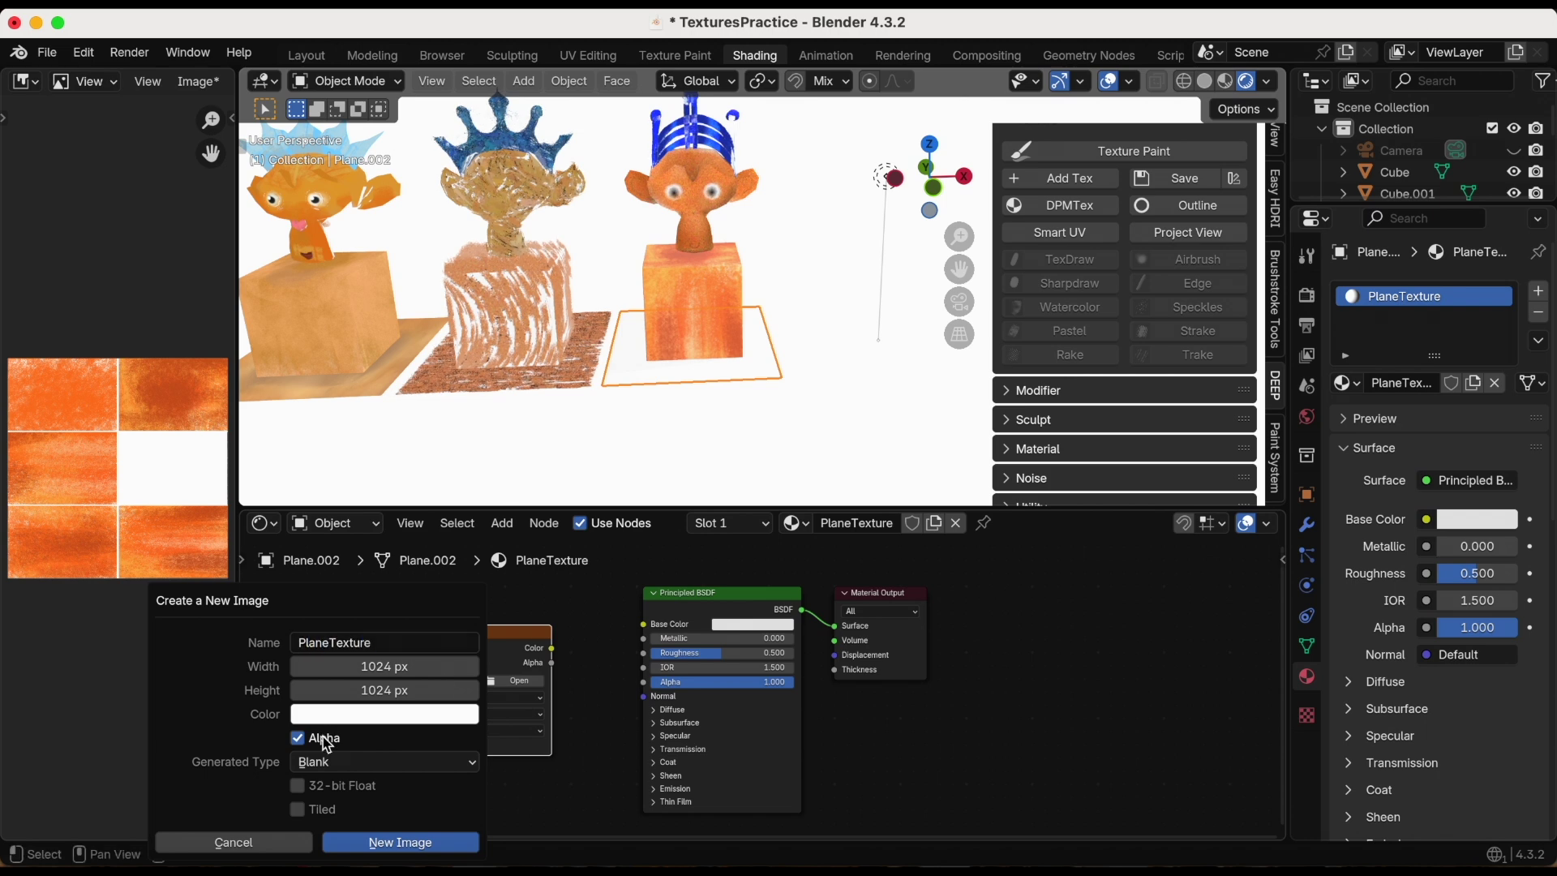
click(369, 842)
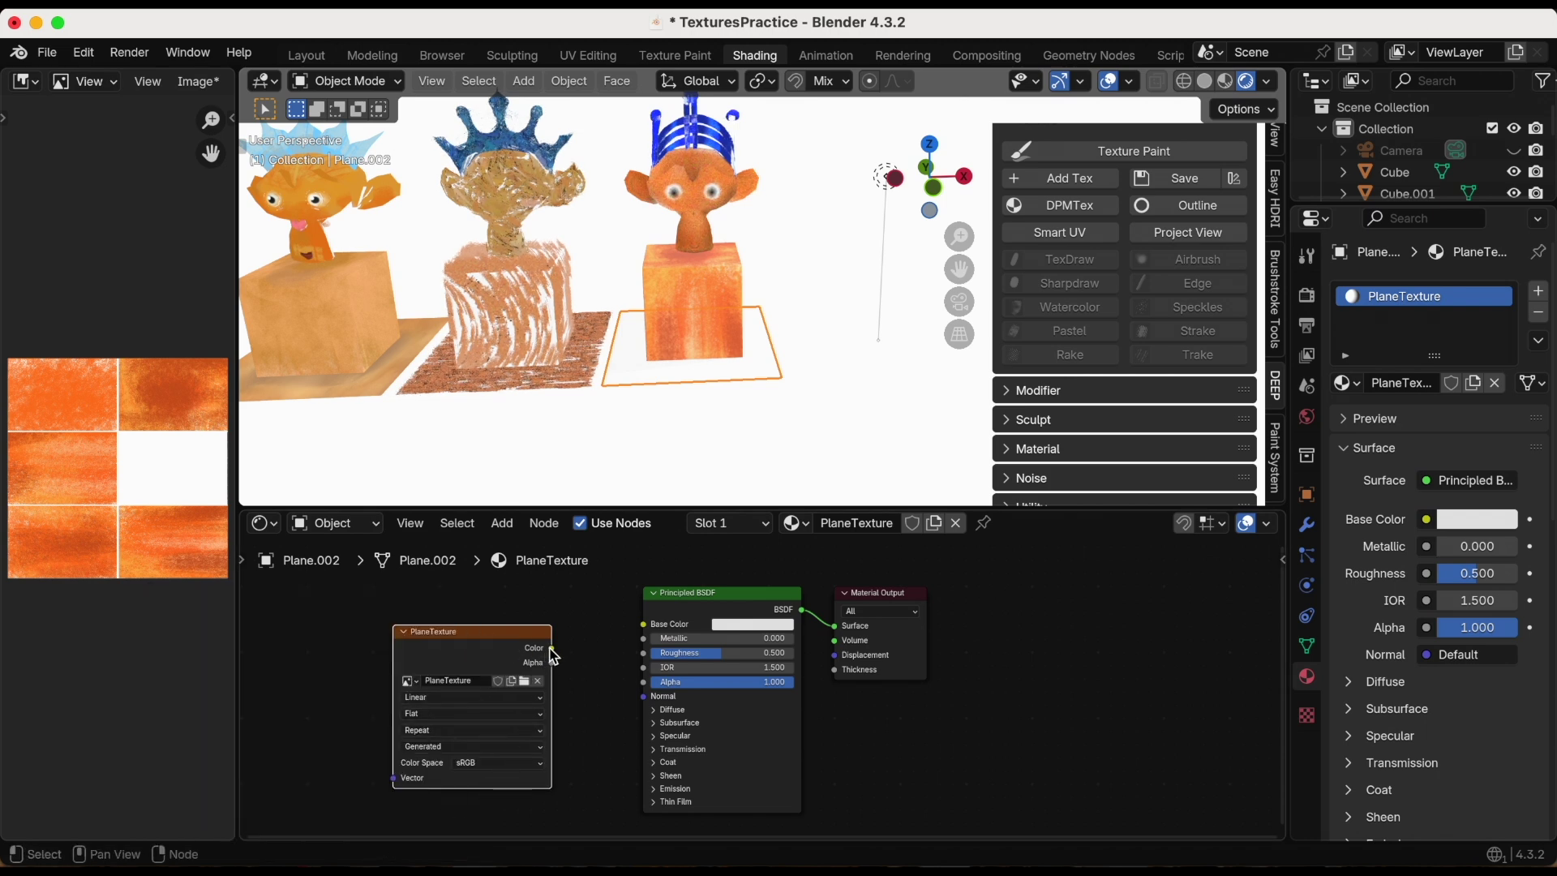
drag(553, 649, 651, 632)
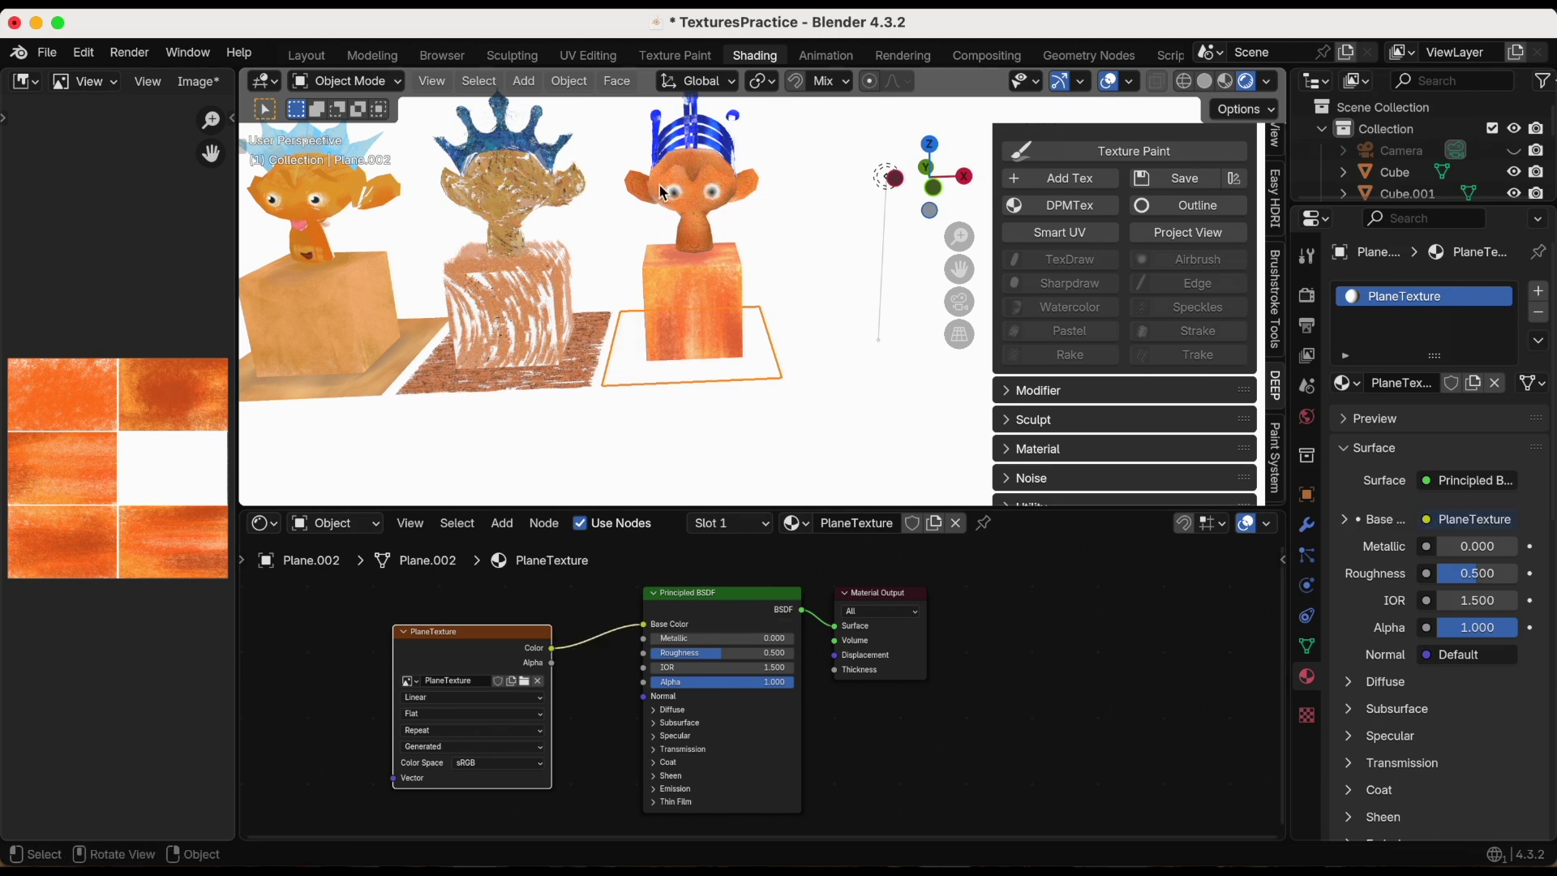
- In the UV Editing workspace, unwrap the ground plane with Smart UV Project at a 66° angle limit and 0.020 island margin
click(591, 62)
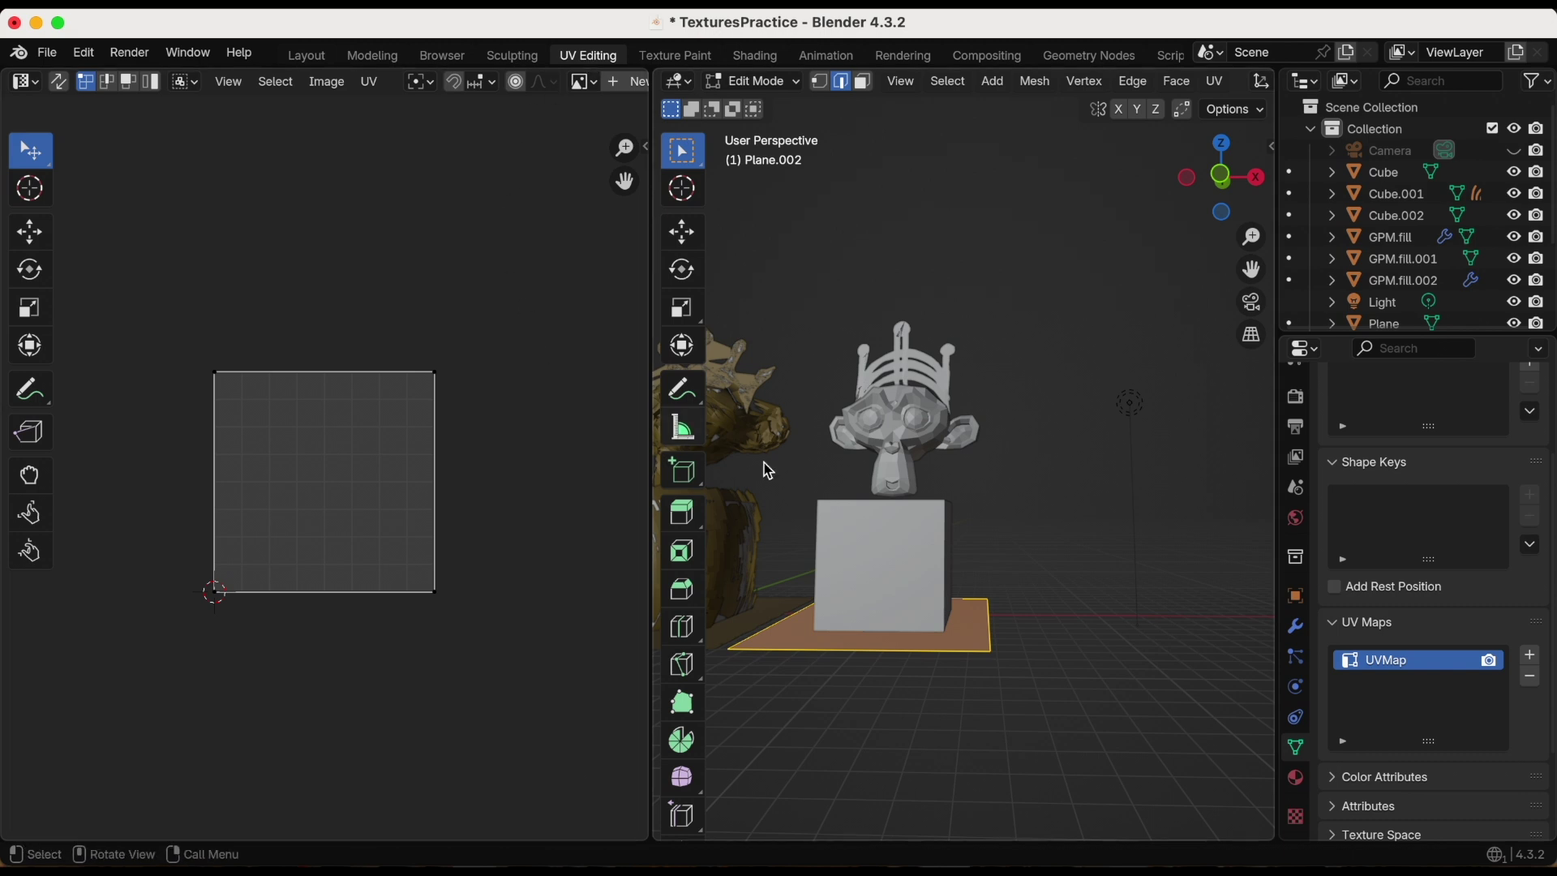
middle_drag(765, 462, 987, 514)
key(u)
mouse_move(991, 516)
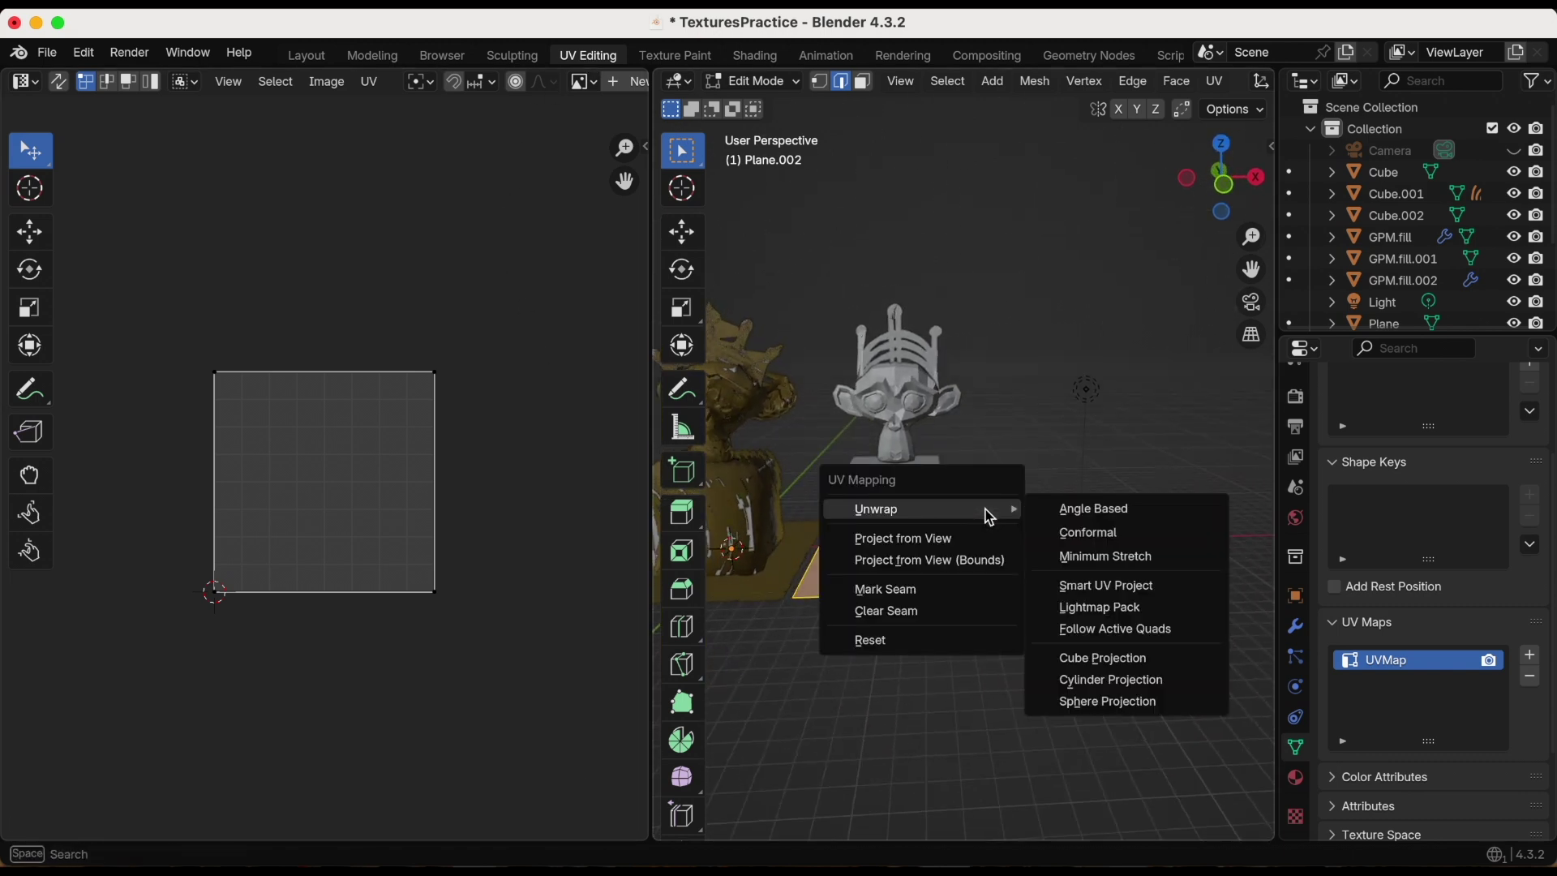
click(1119, 595)
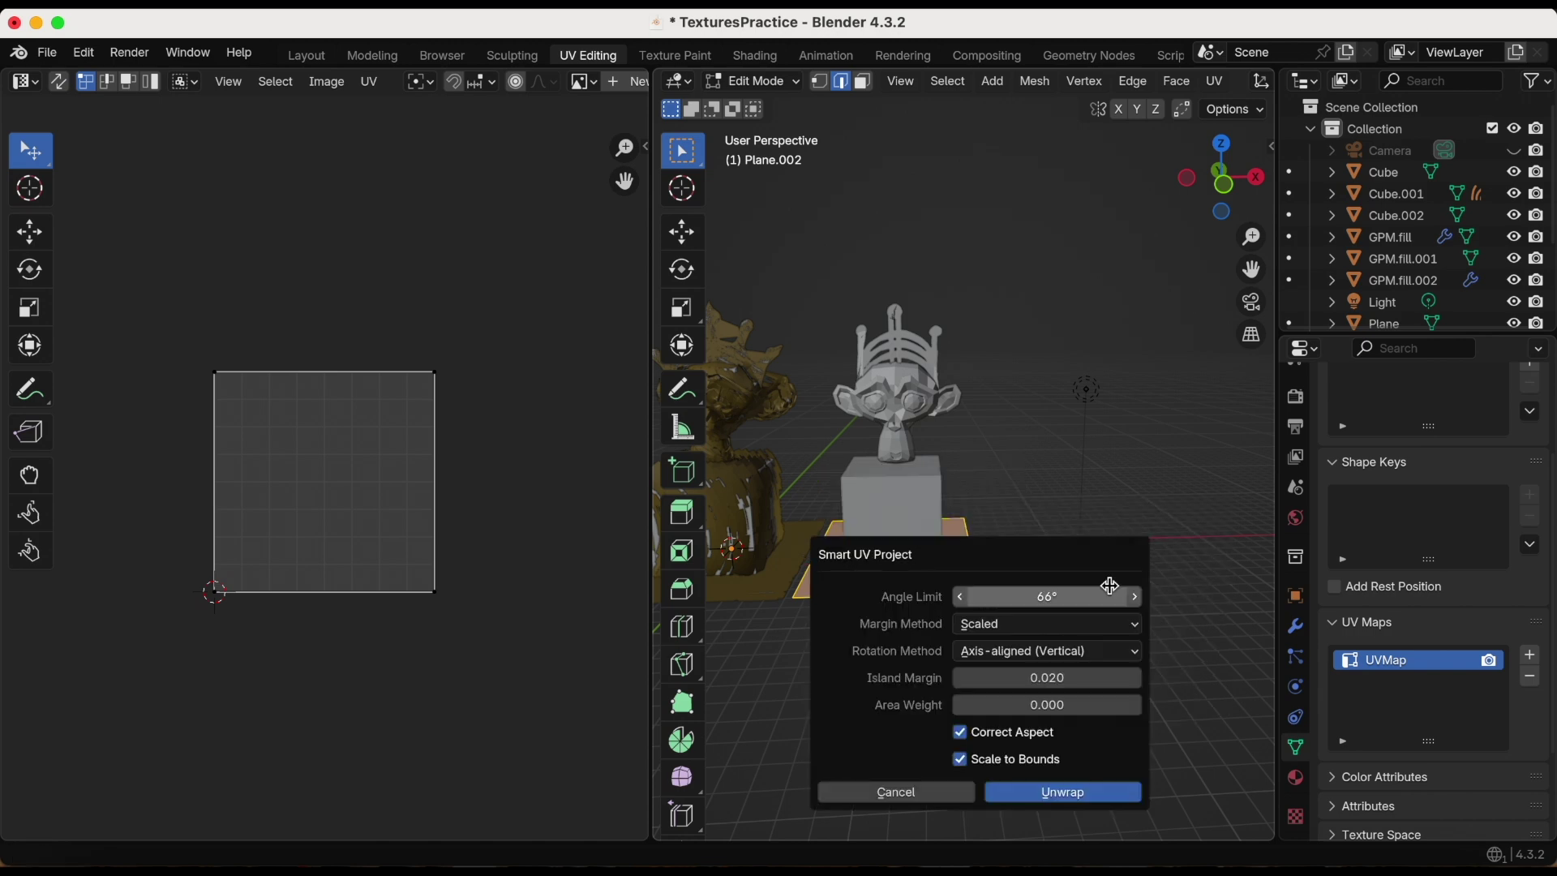
click(1024, 792)
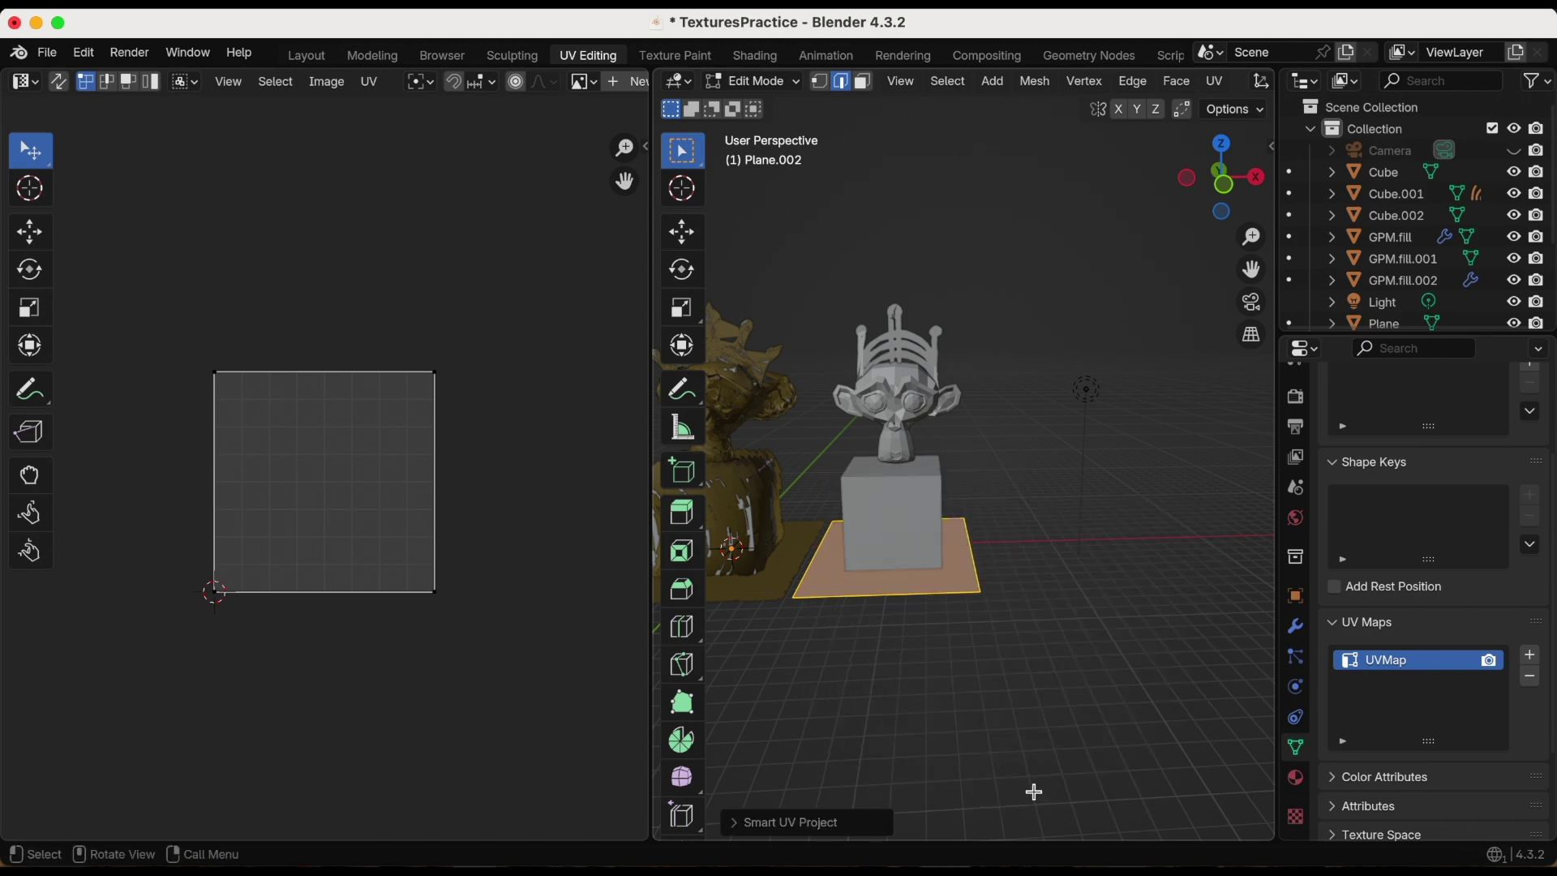
- In the Layout workspace, add a white 1024 × 1024 px base paint texture named Base.011 to the third monkey's ground plane
click(755, 57)
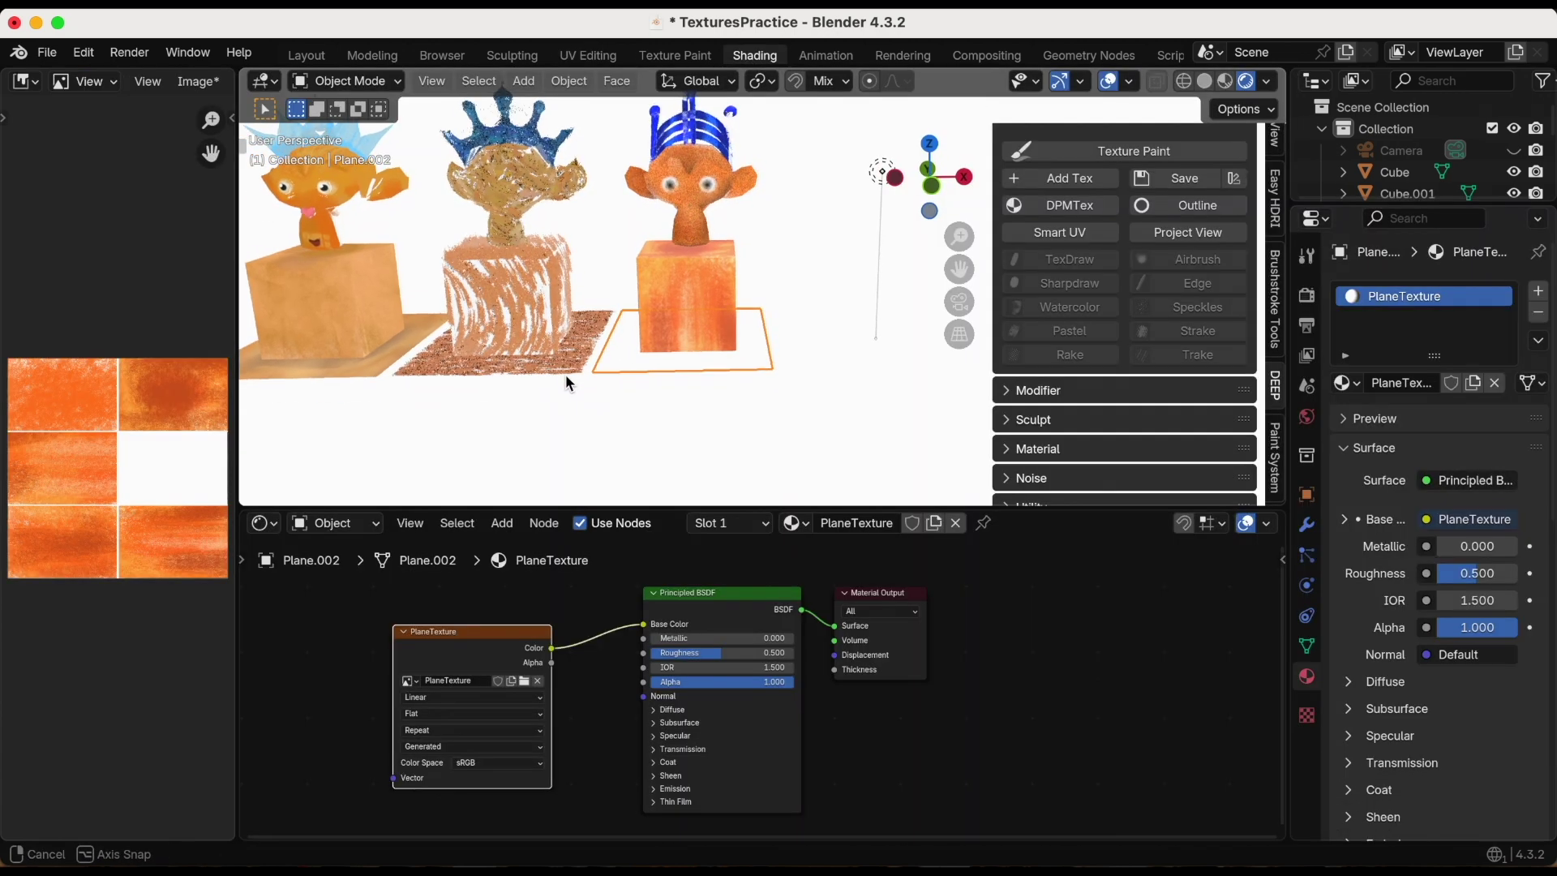
click(307, 55)
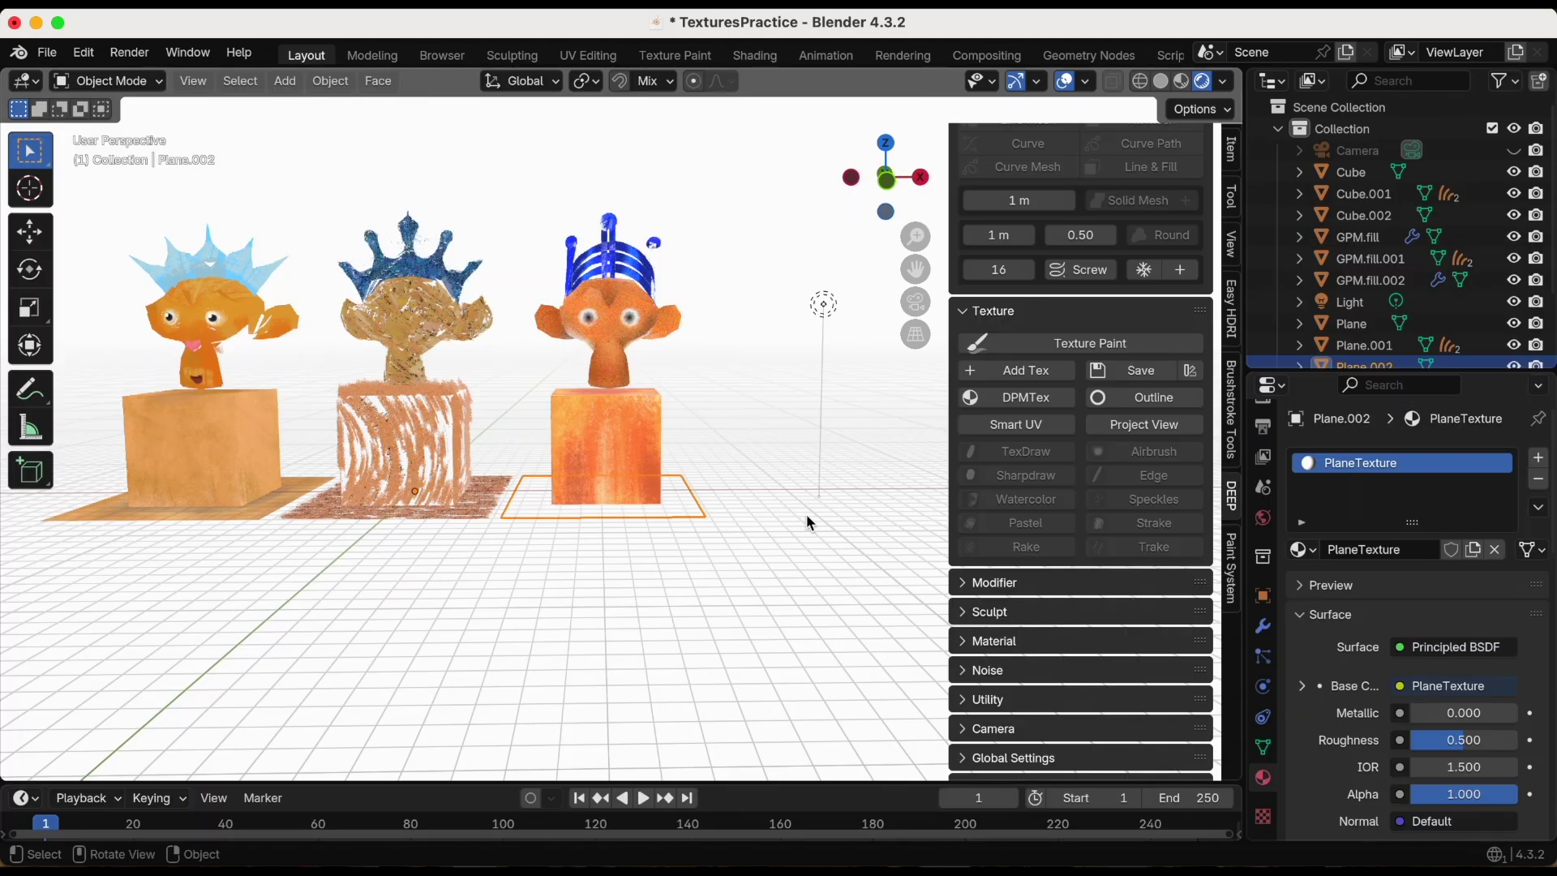
click(1027, 372)
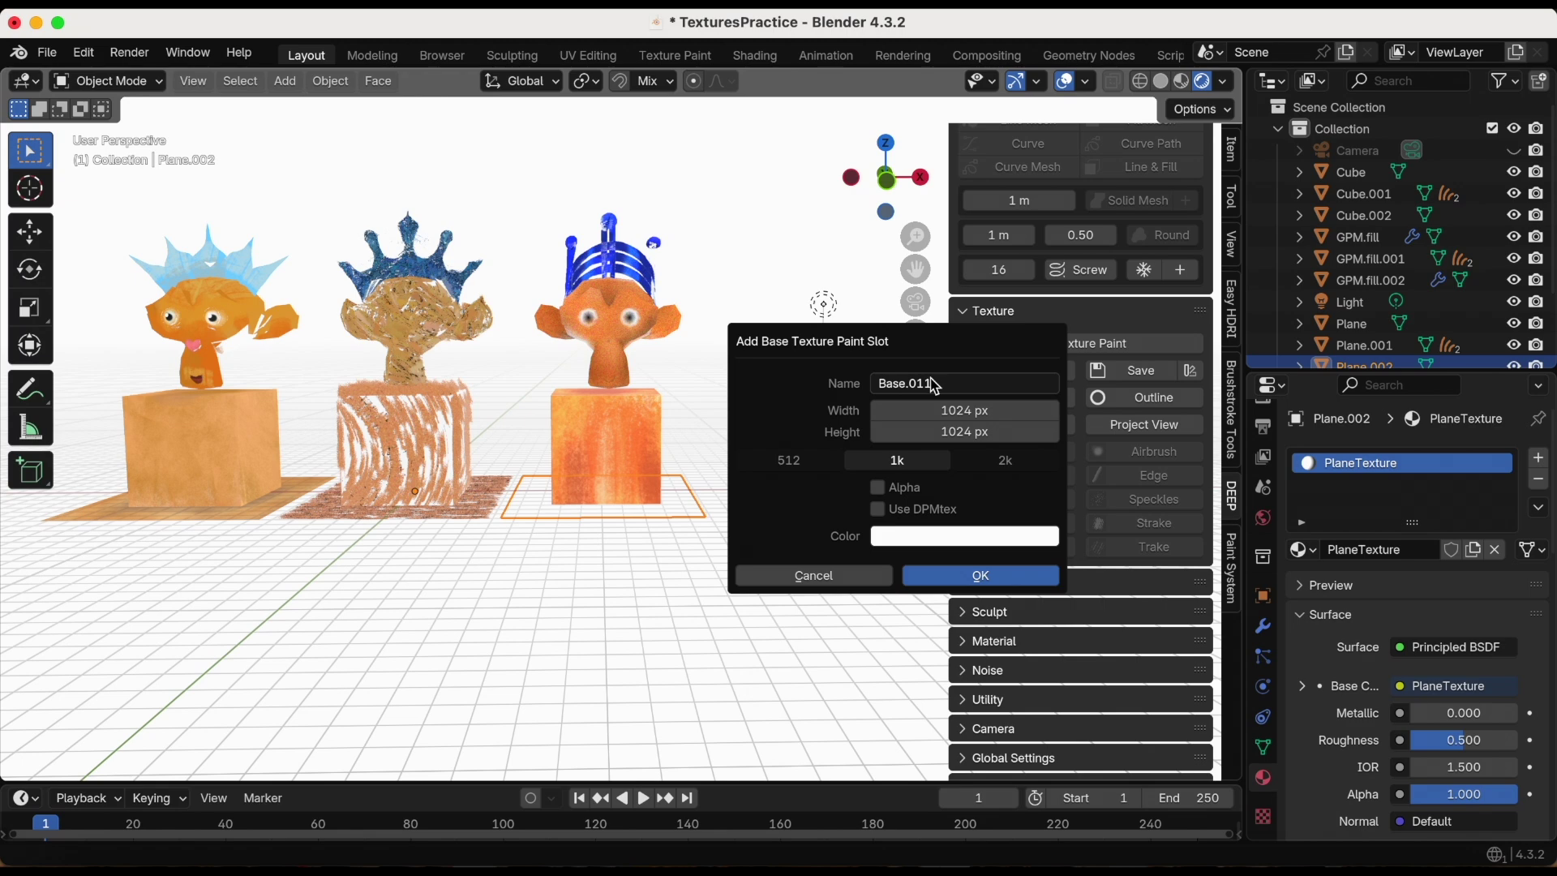
click(979, 574)
scroll(738, 527, up, 3)
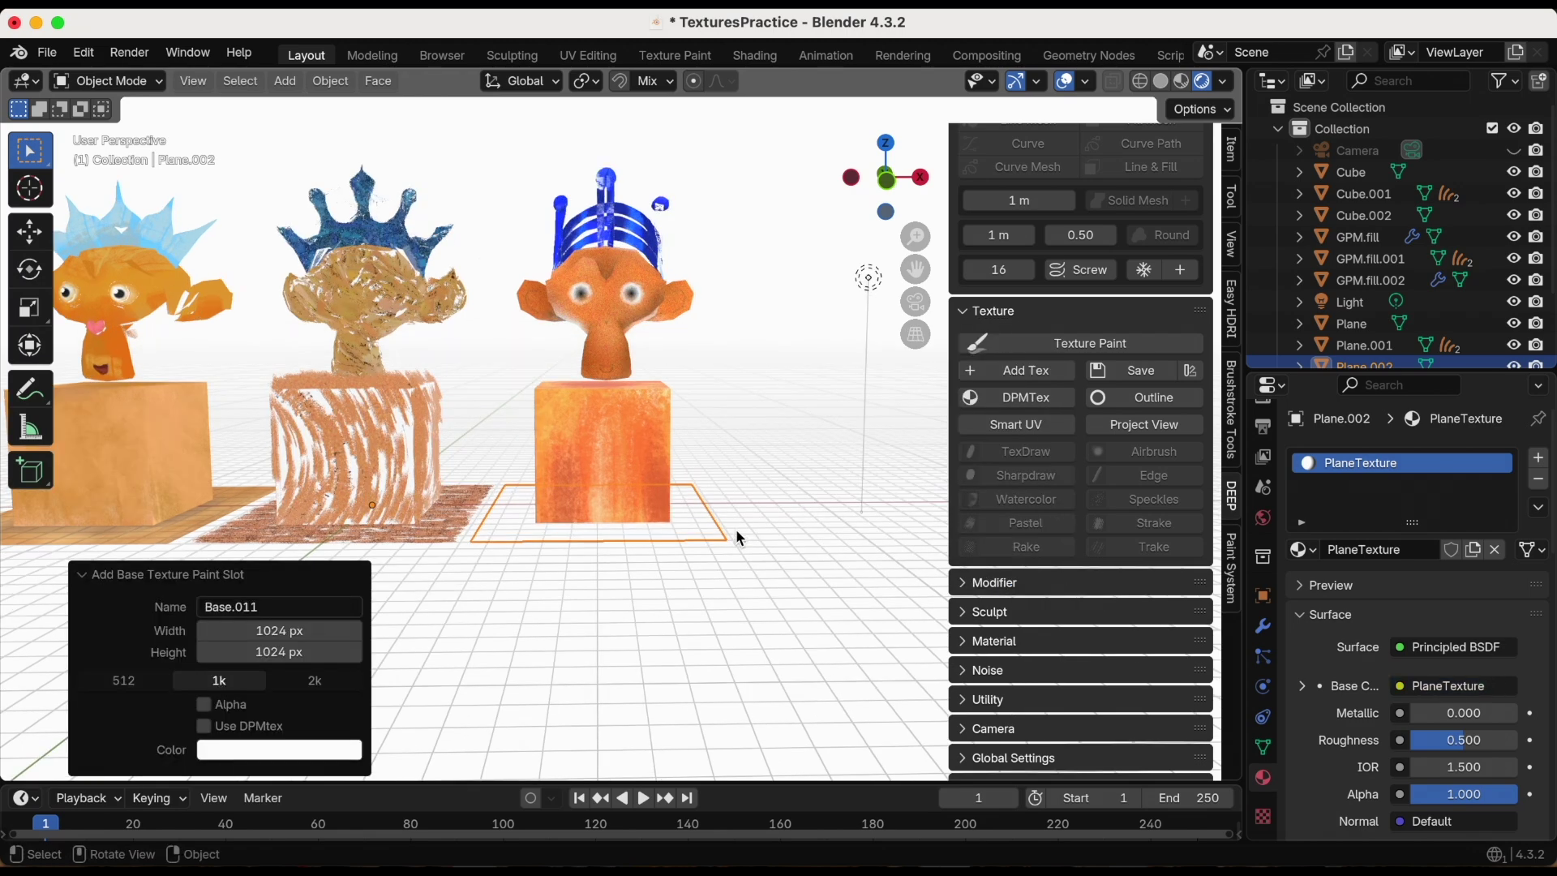
- Return to the Shading workspace and put the third monkey's ground plane into Texture Paint mode
click(766, 60)
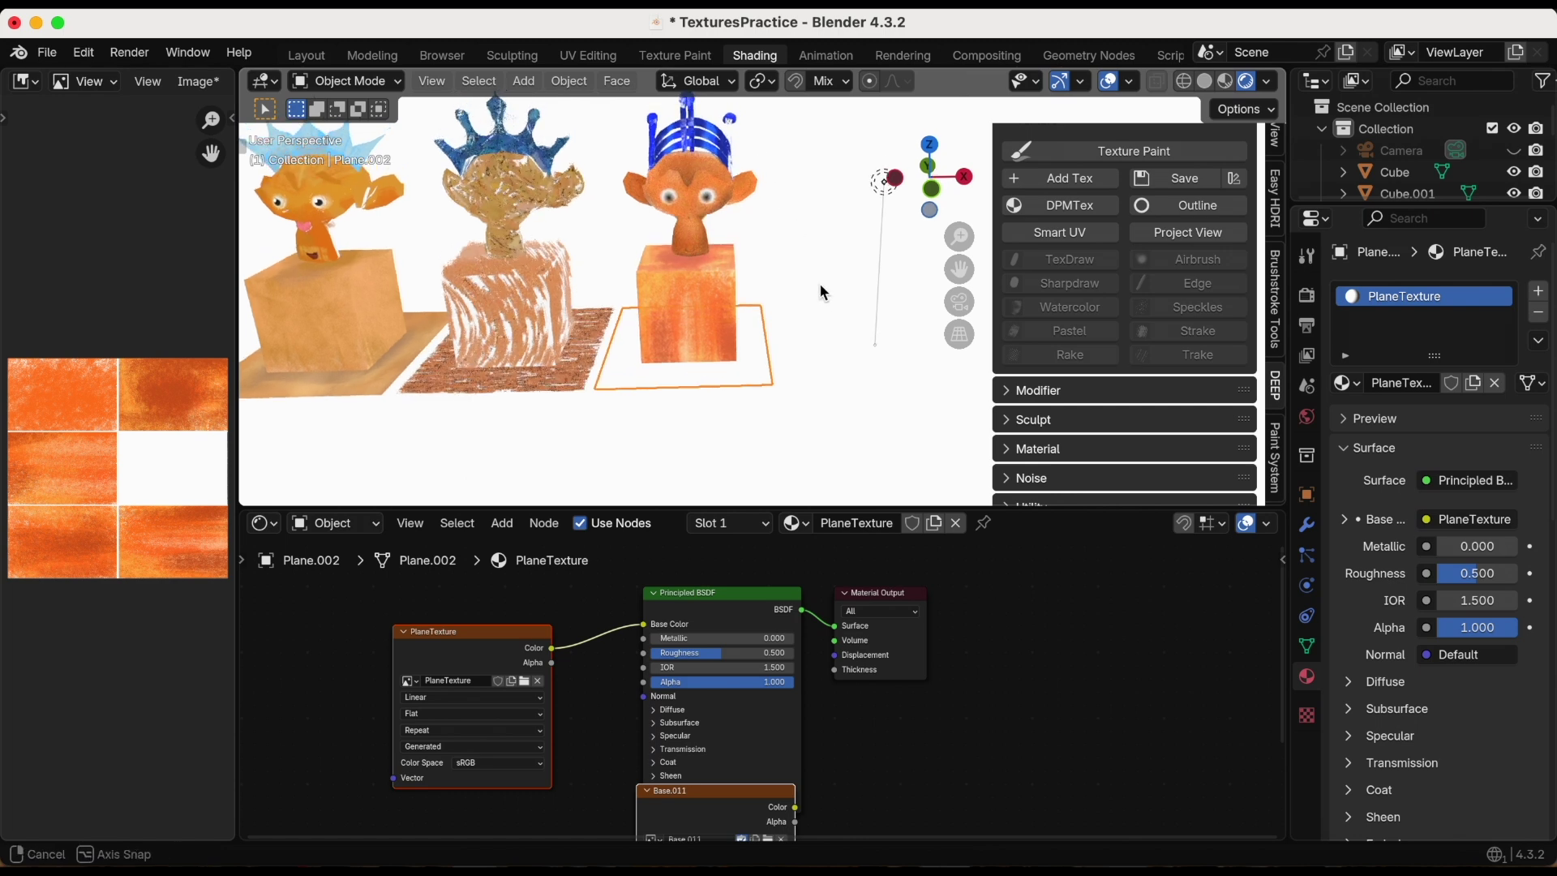
click(348, 81)
click(357, 225)
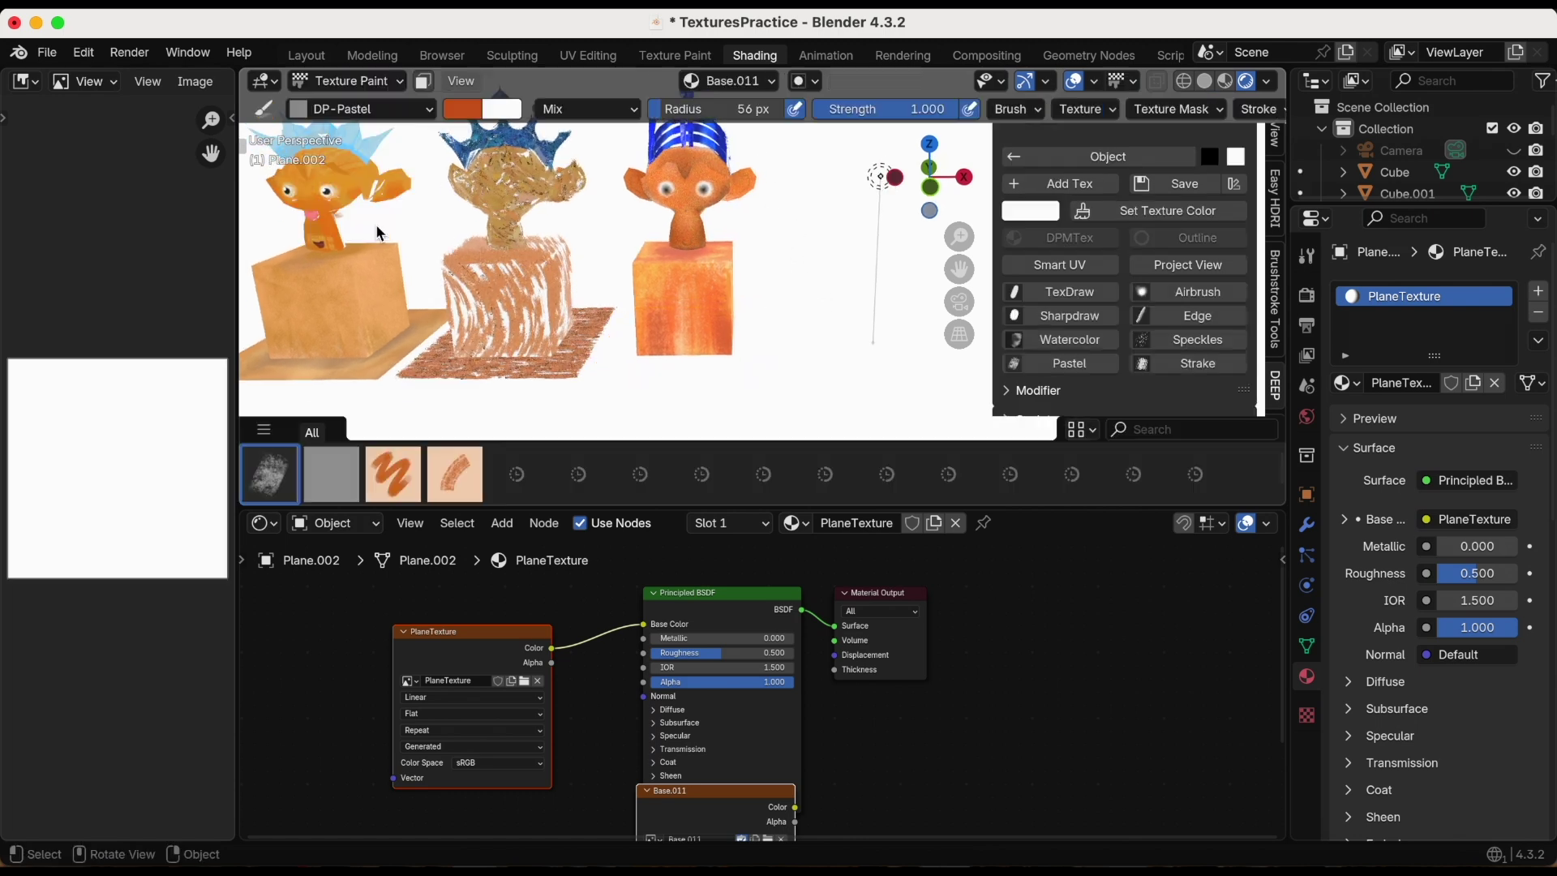
- Make PlaneTexture the active paint image for the third monkey's ground plane and choose the Deep Paint Watercolor brush
scroll(746, 329, up, 3)
scroll(748, 300, down, 1)
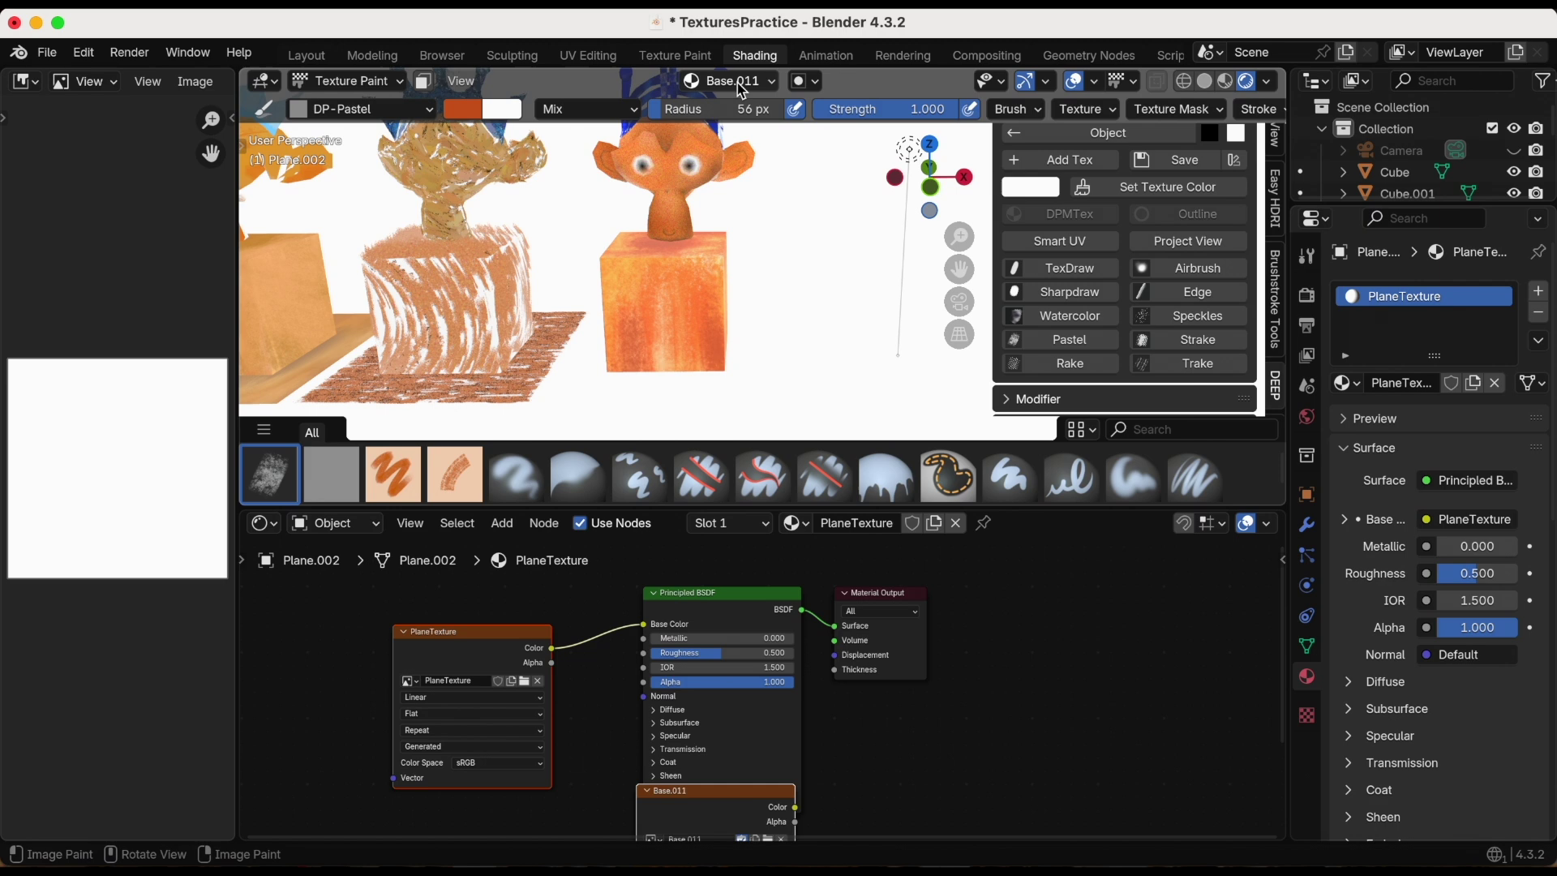
click(691, 81)
click(695, 168)
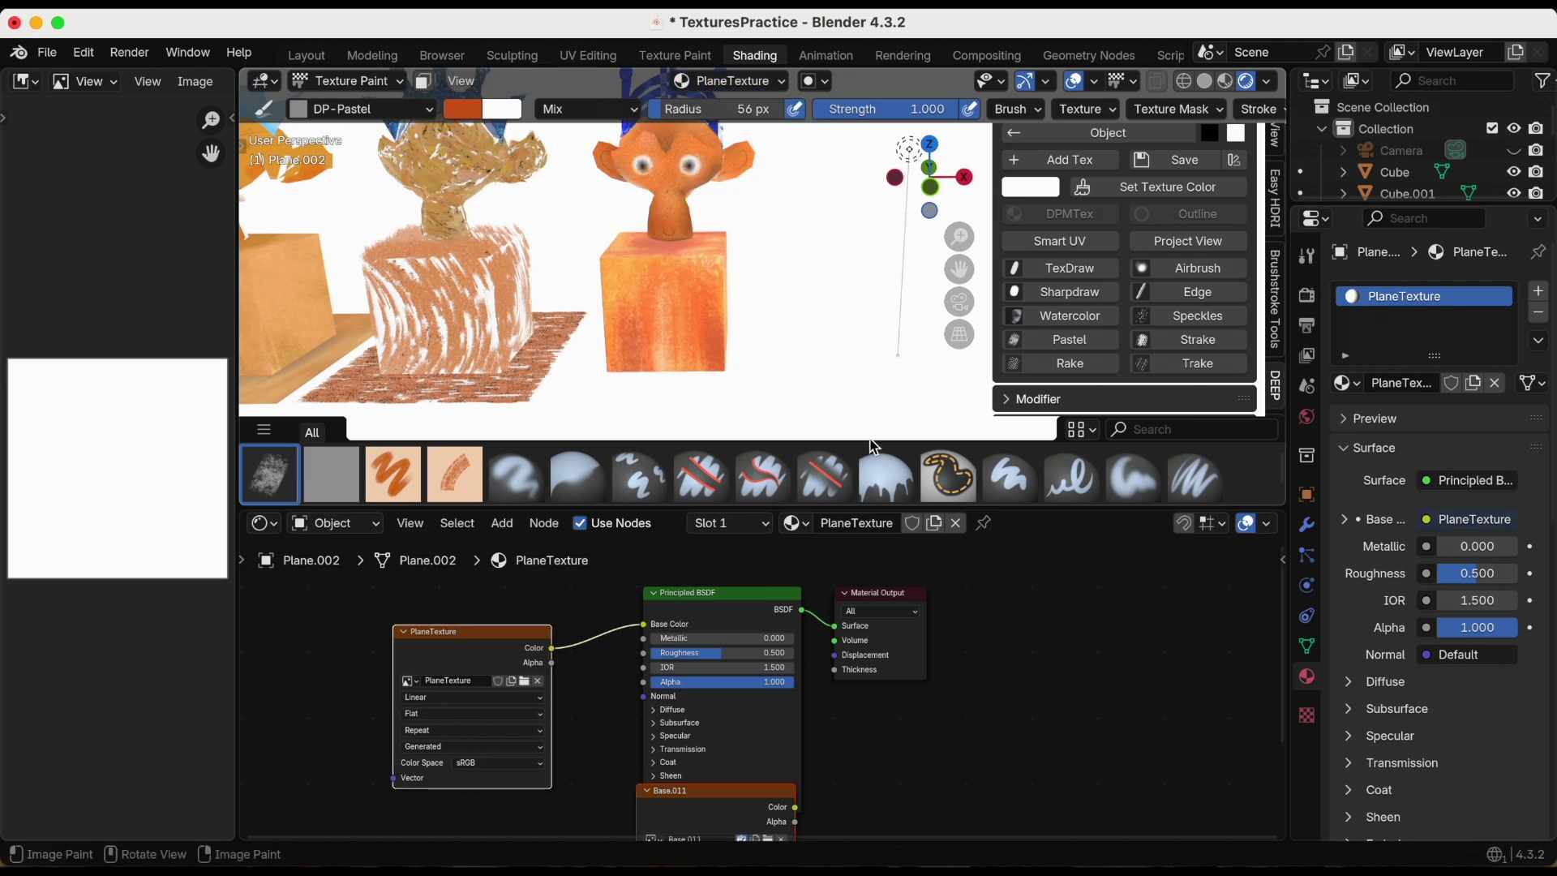
click(1080, 319)
scroll(651, 357, down, 1)
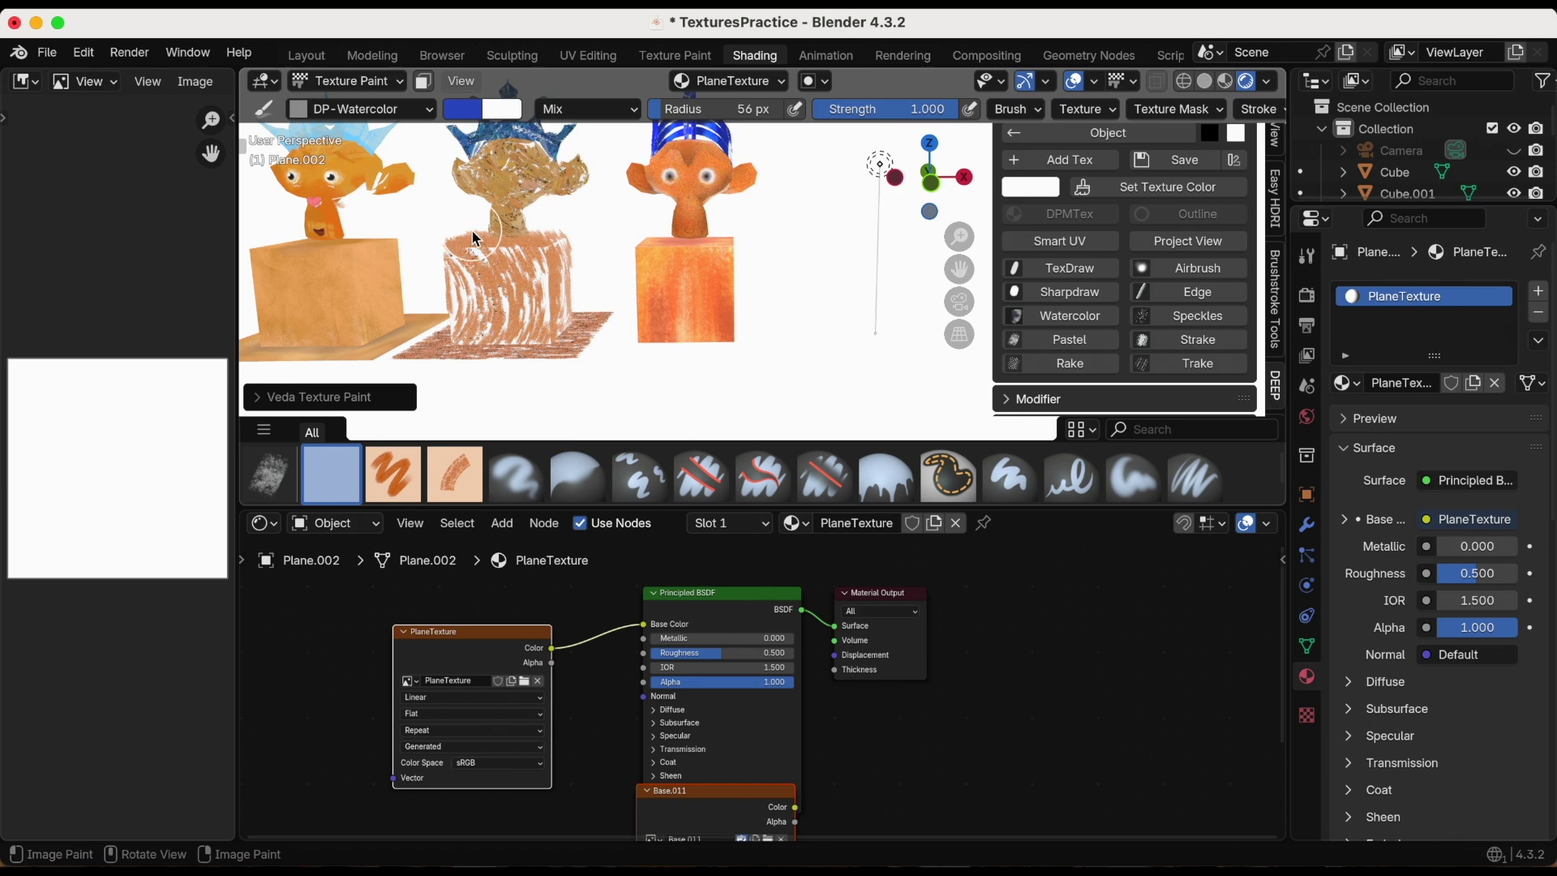
- Paint the third monkey's ground plane with an orange-brown watercolor base in #C9883D at full strength
click(464, 109)
click(521, 280)
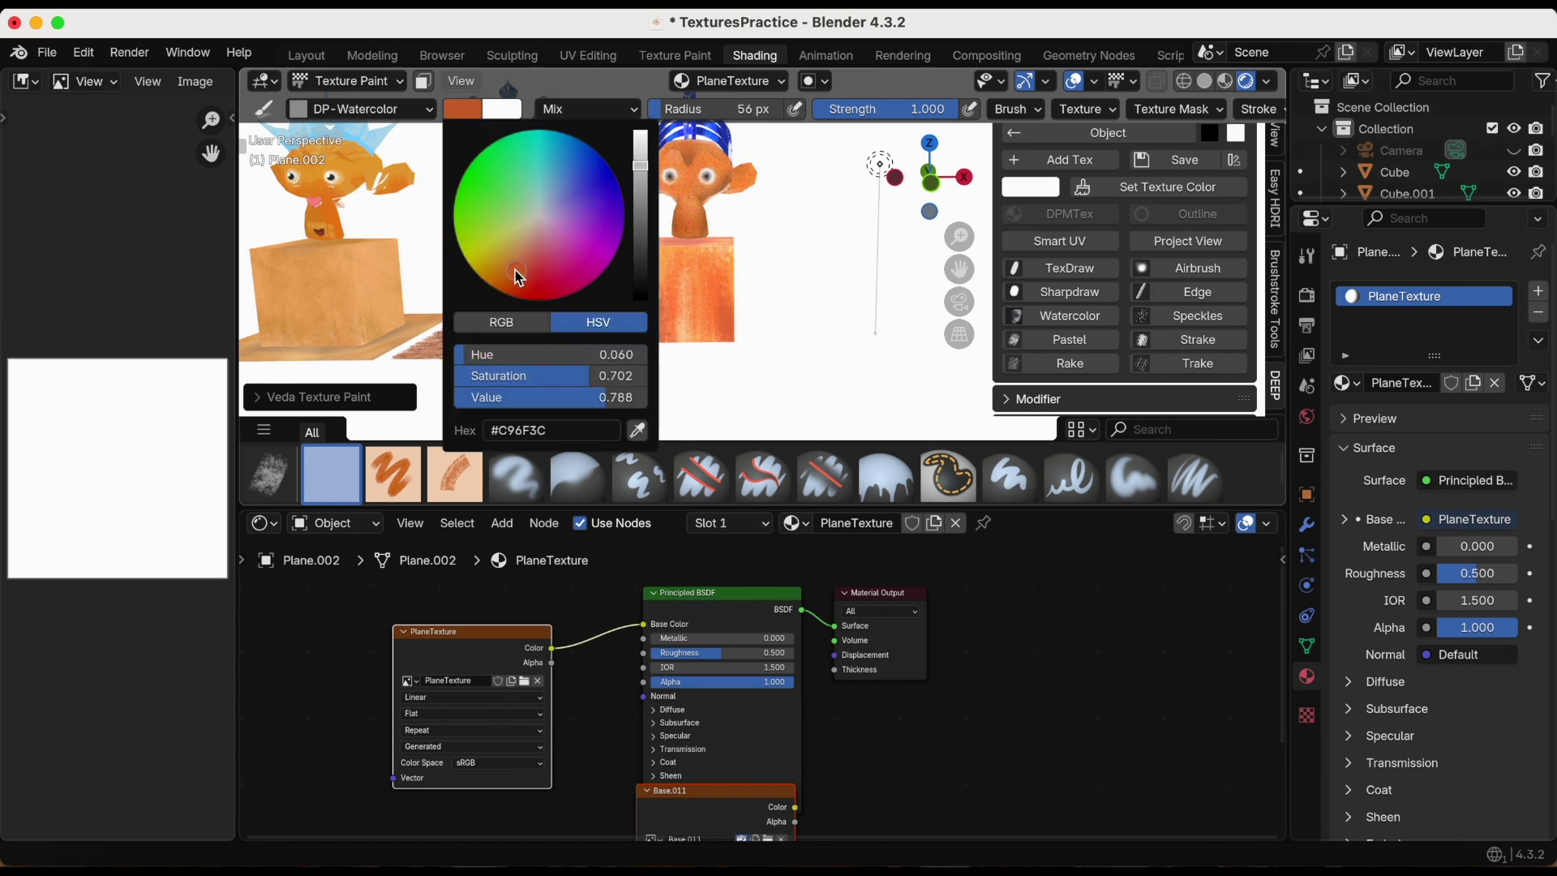
click(515, 272)
scroll(502, 243, up, 2)
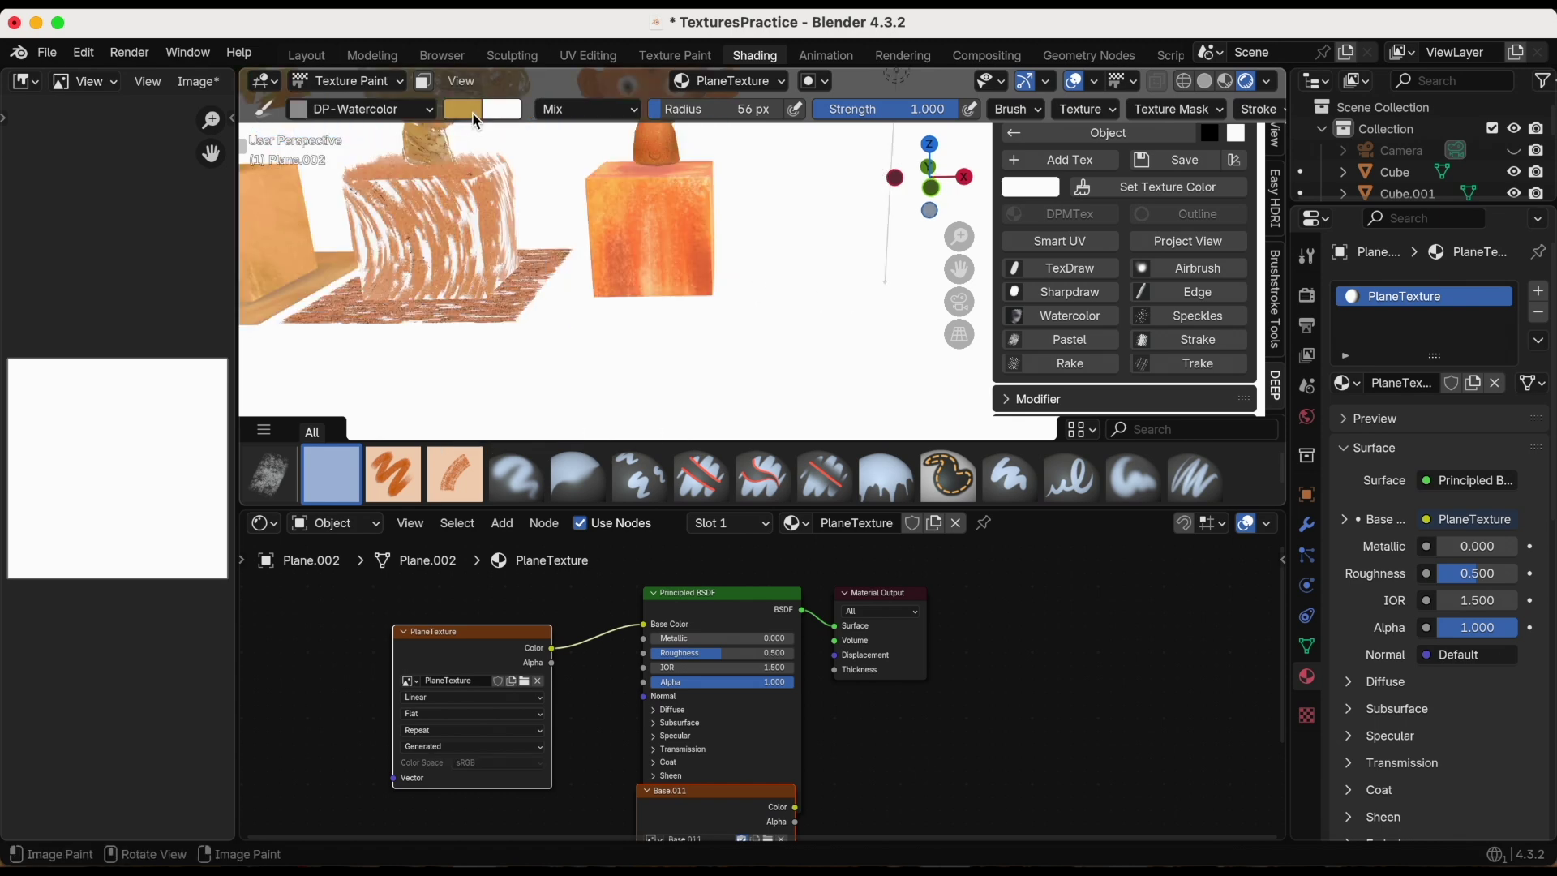
click(470, 111)
click(513, 273)
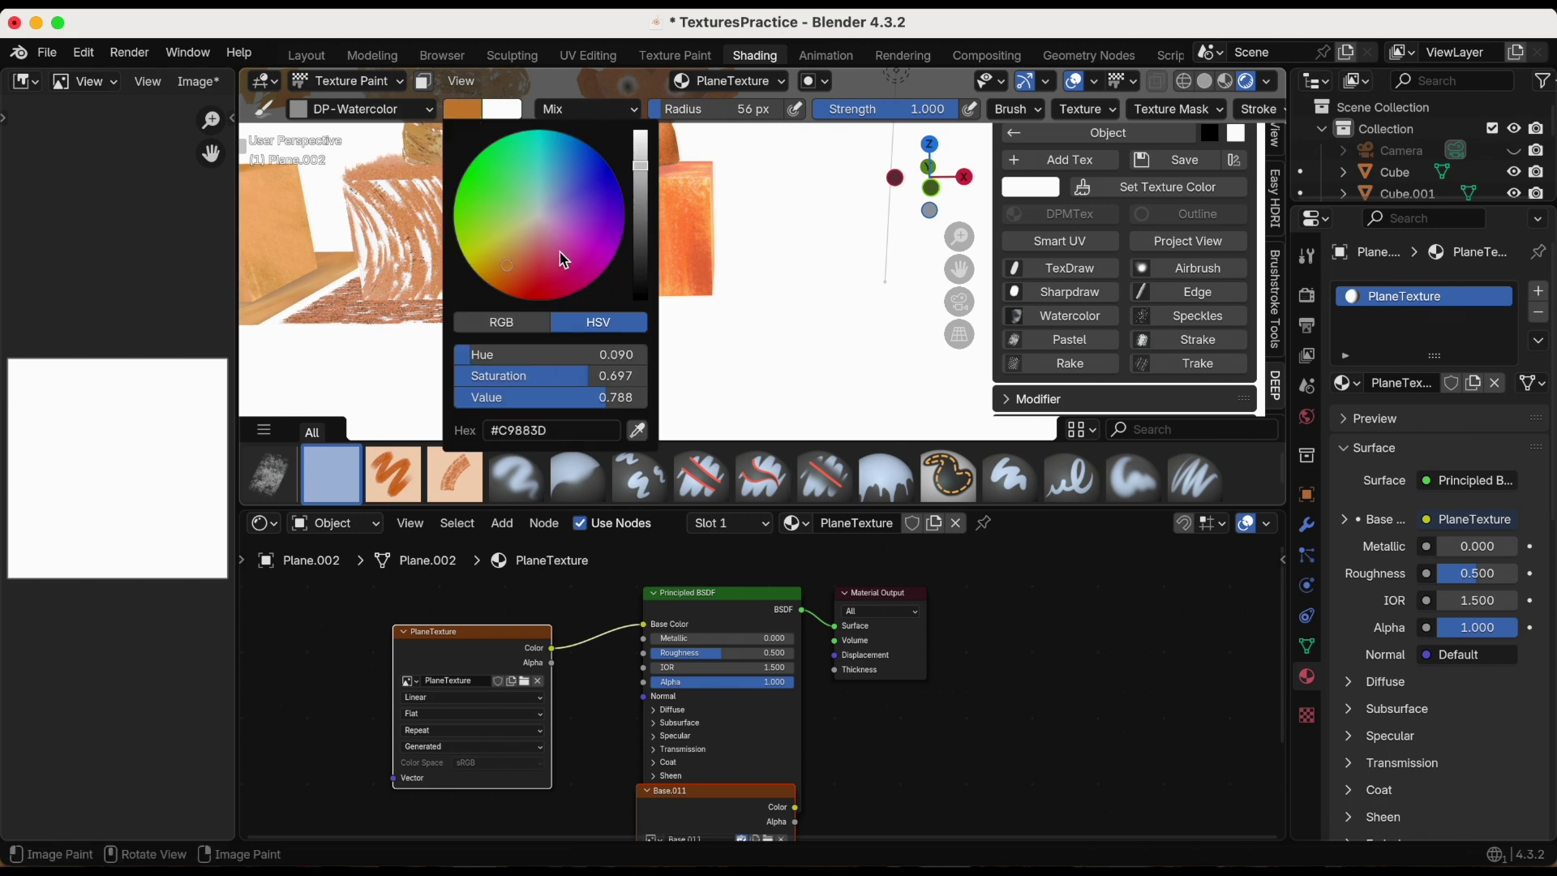
click(553, 334)
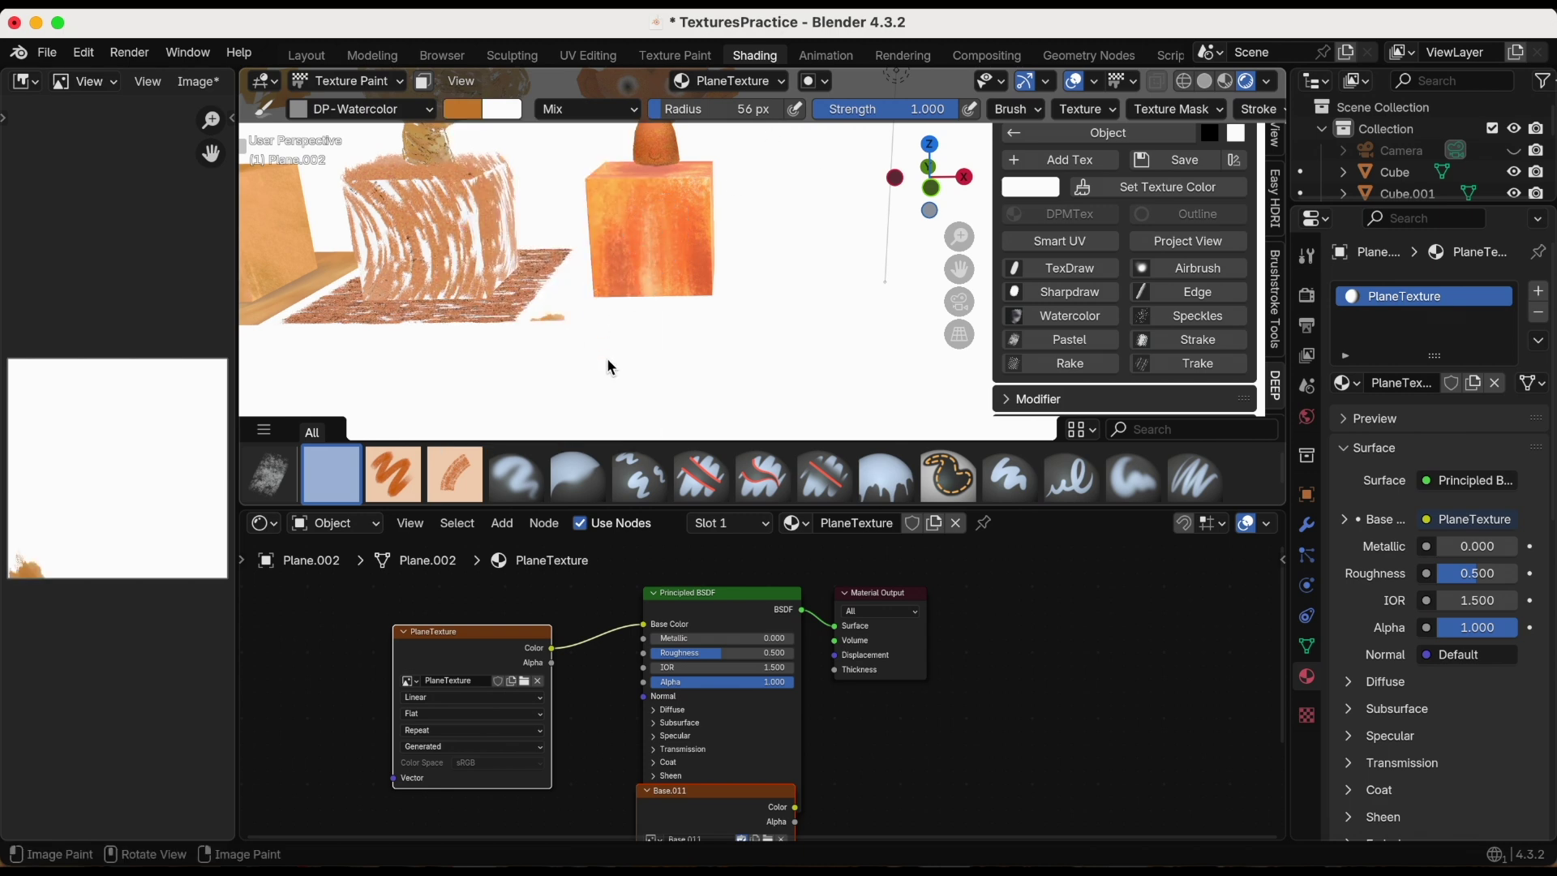
click(734, 253)
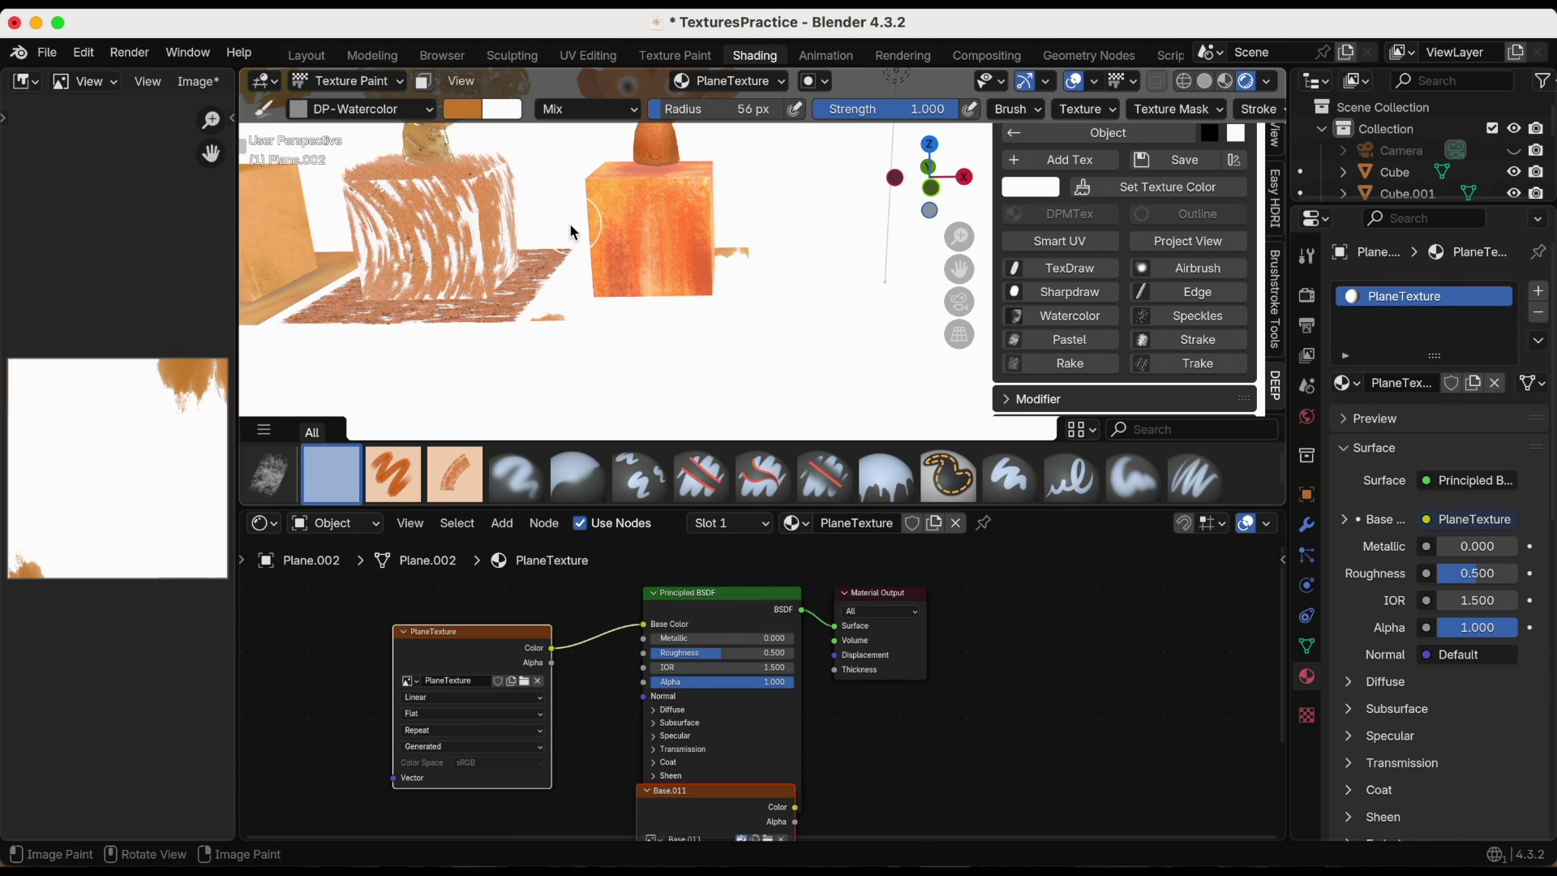
mouse_move(571, 233)
mouse_down()
mouse_move(606, 352)
mouse_move(575, 322)
mouse_move(777, 314)
mouse_move(732, 292)
mouse_move(748, 258)
mouse_up()
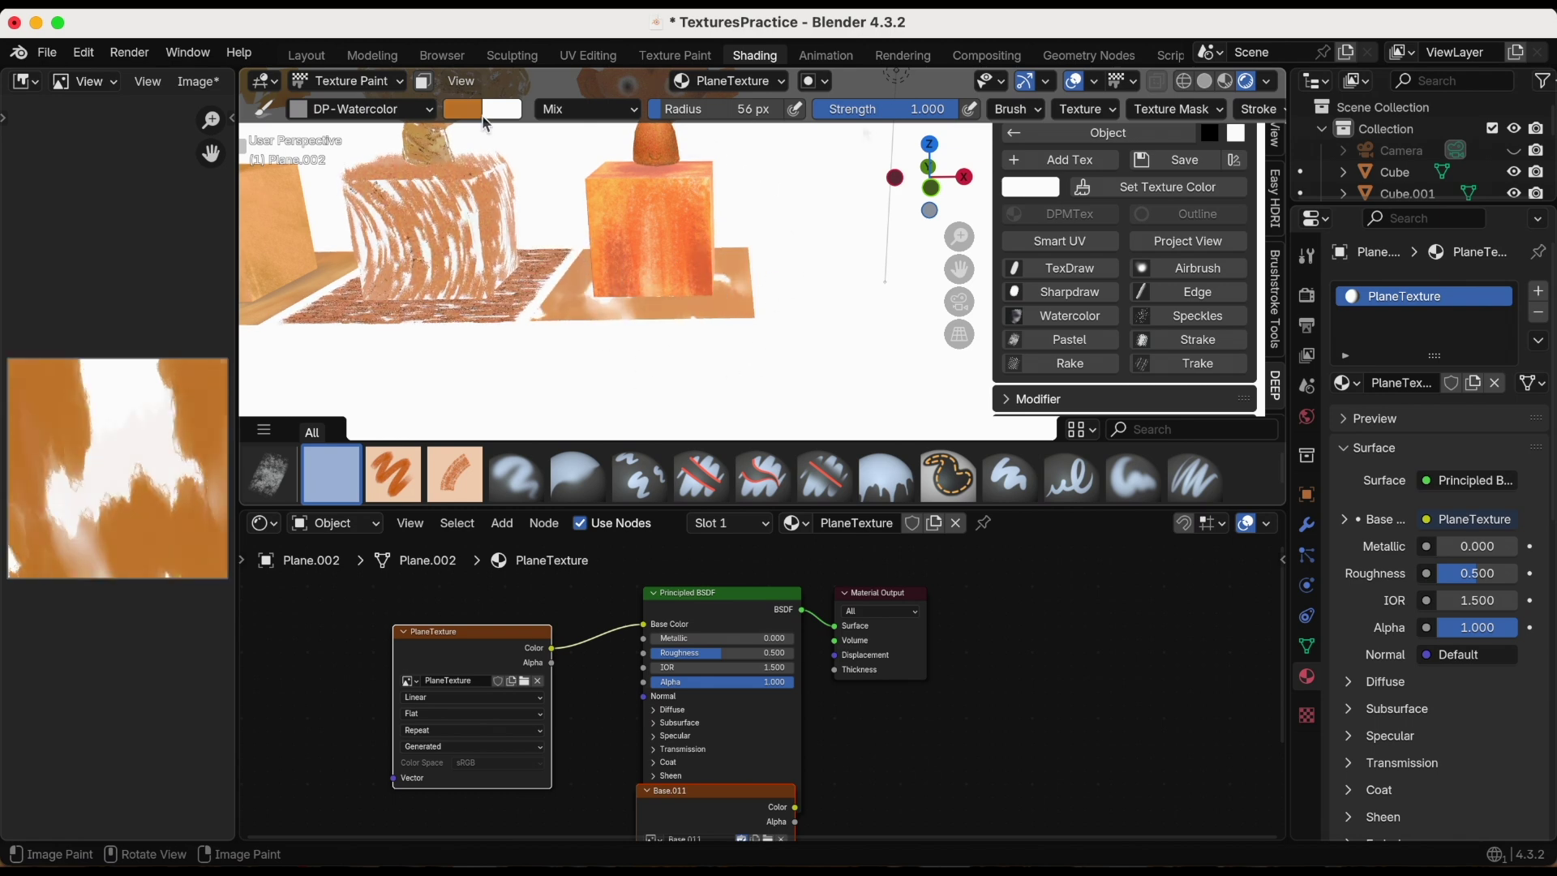
- Set the brush strength to 0.333 and paint darker reddish-brown shading on the ground plane, covering the white area behind the cube
drag(851, 109, 741, 108)
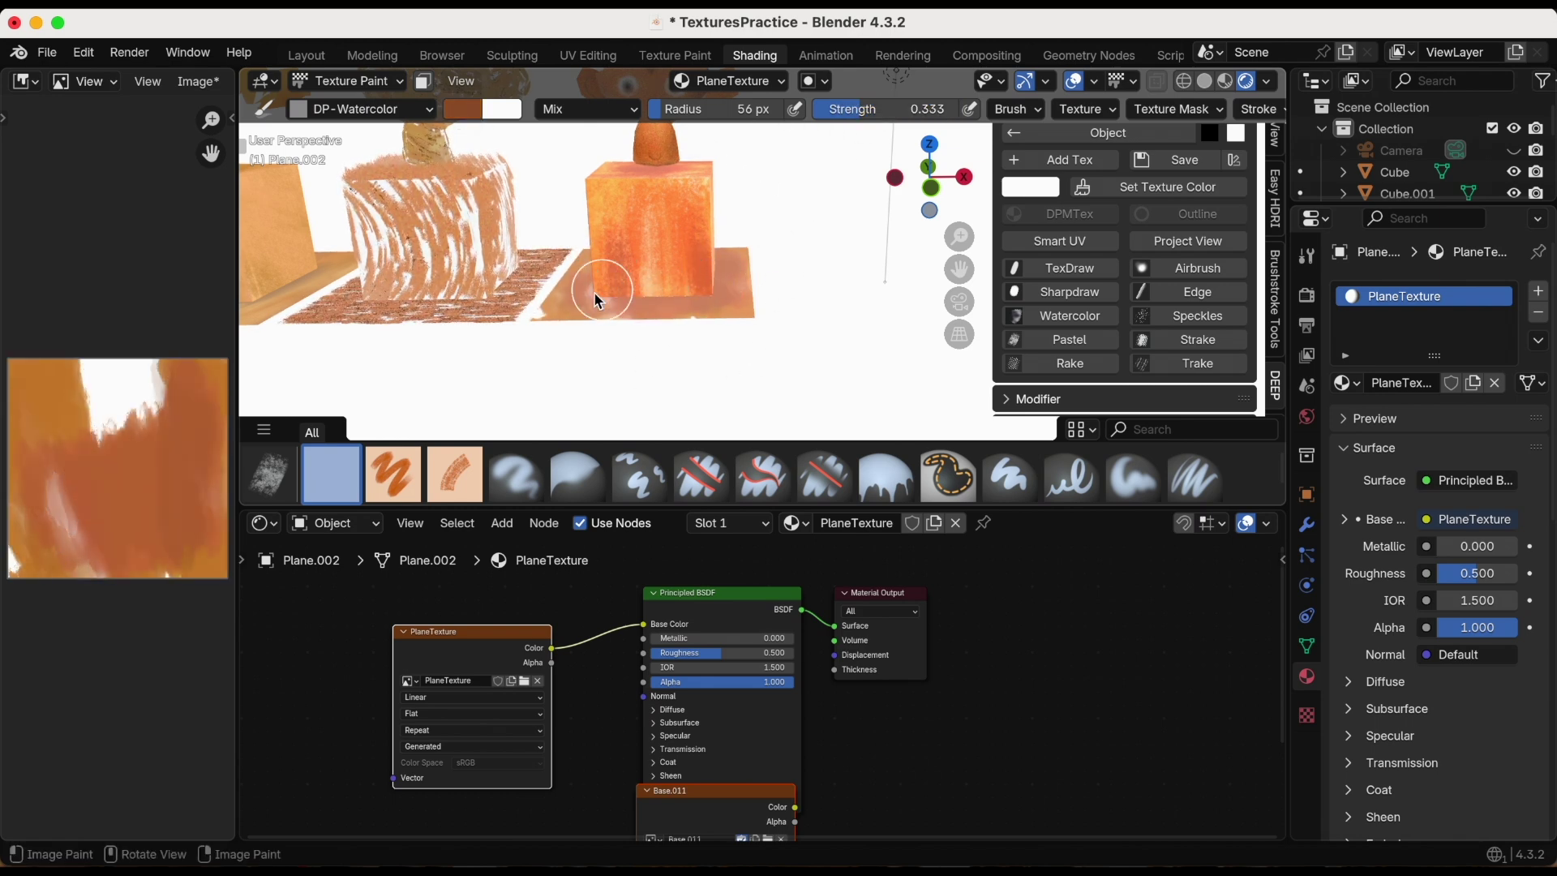
mouse_move(597, 300)
mouse_down()
mouse_move(751, 268)
mouse_move(733, 226)
mouse_up()
mouse_move(733, 227)
middle_down()
mouse_move(782, 295)
mouse_move(754, 190)
middle_up()
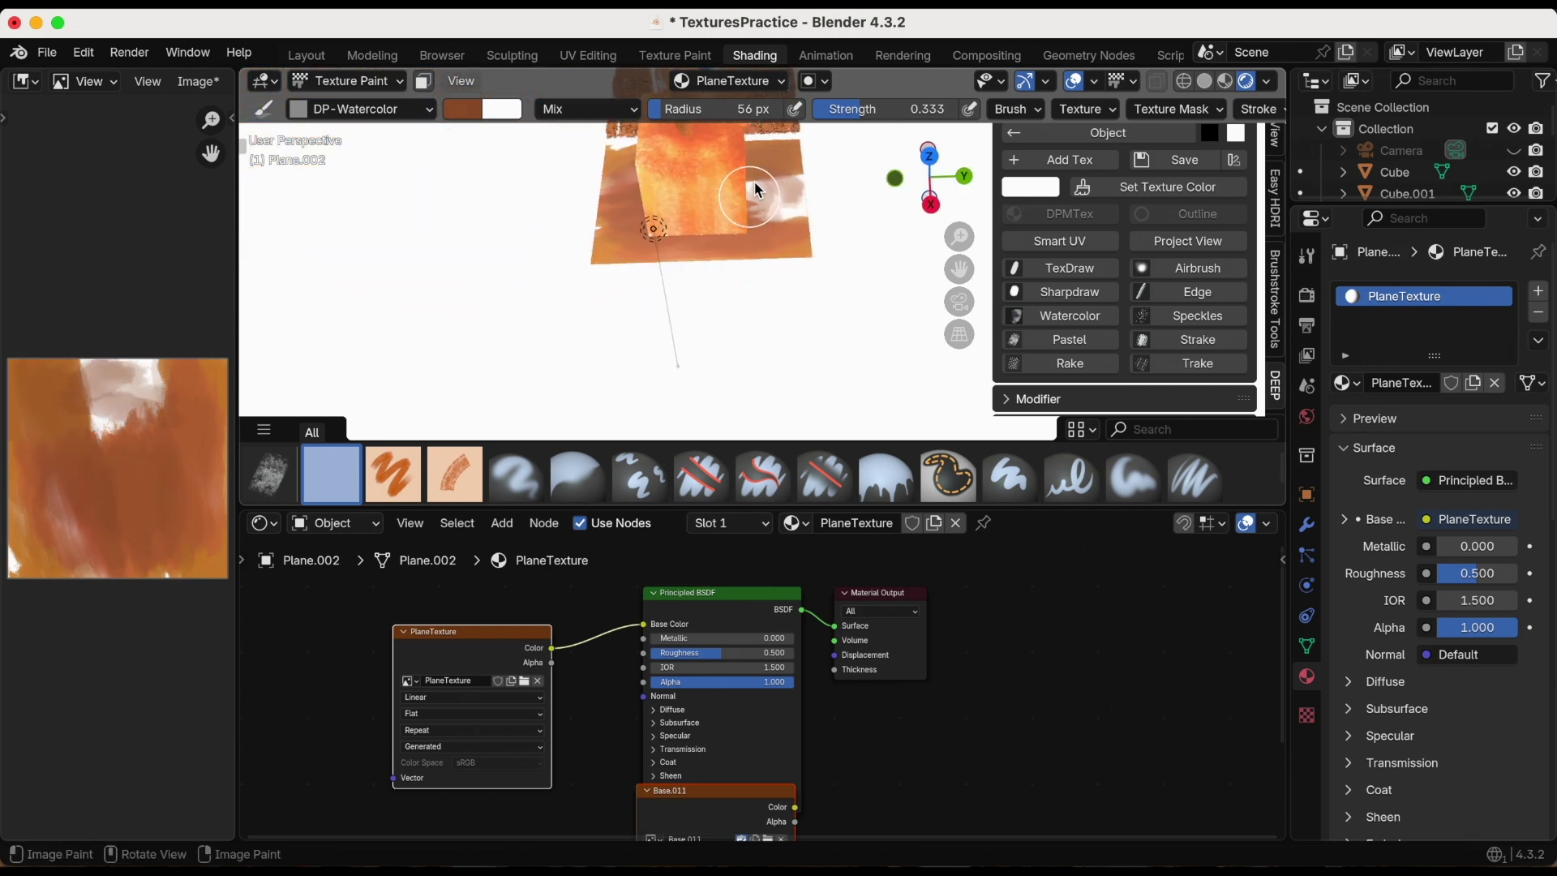
drag(754, 190, 754, 191)
- Set the brush strength to 0.802 and paint the remaining white front corners of the ground plane in brown #B9773A
drag(860, 108, 937, 109)
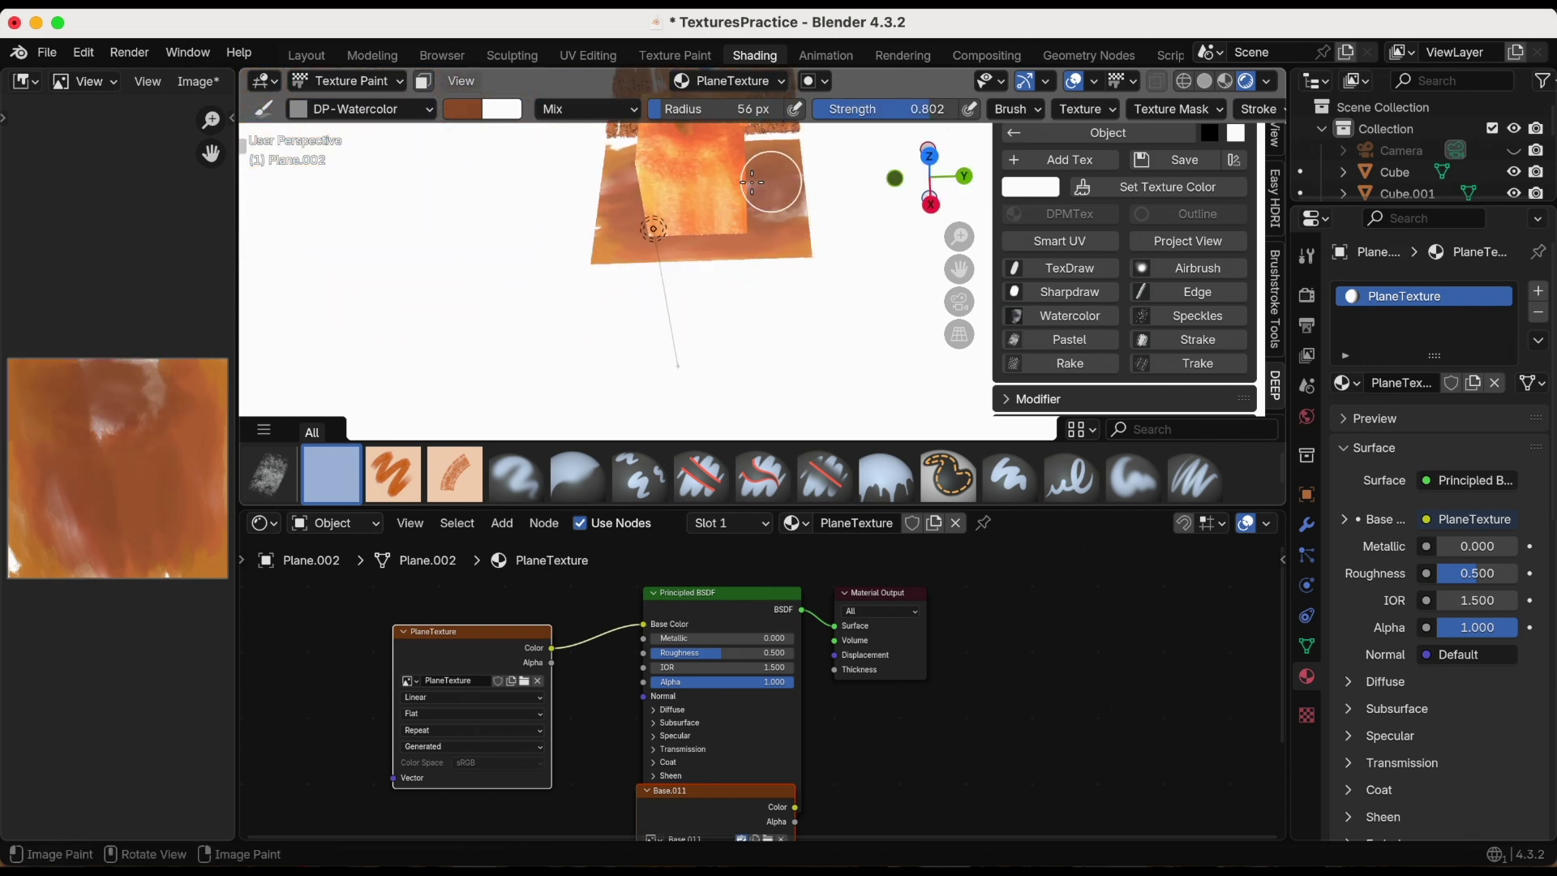
click(470, 116)
click(514, 261)
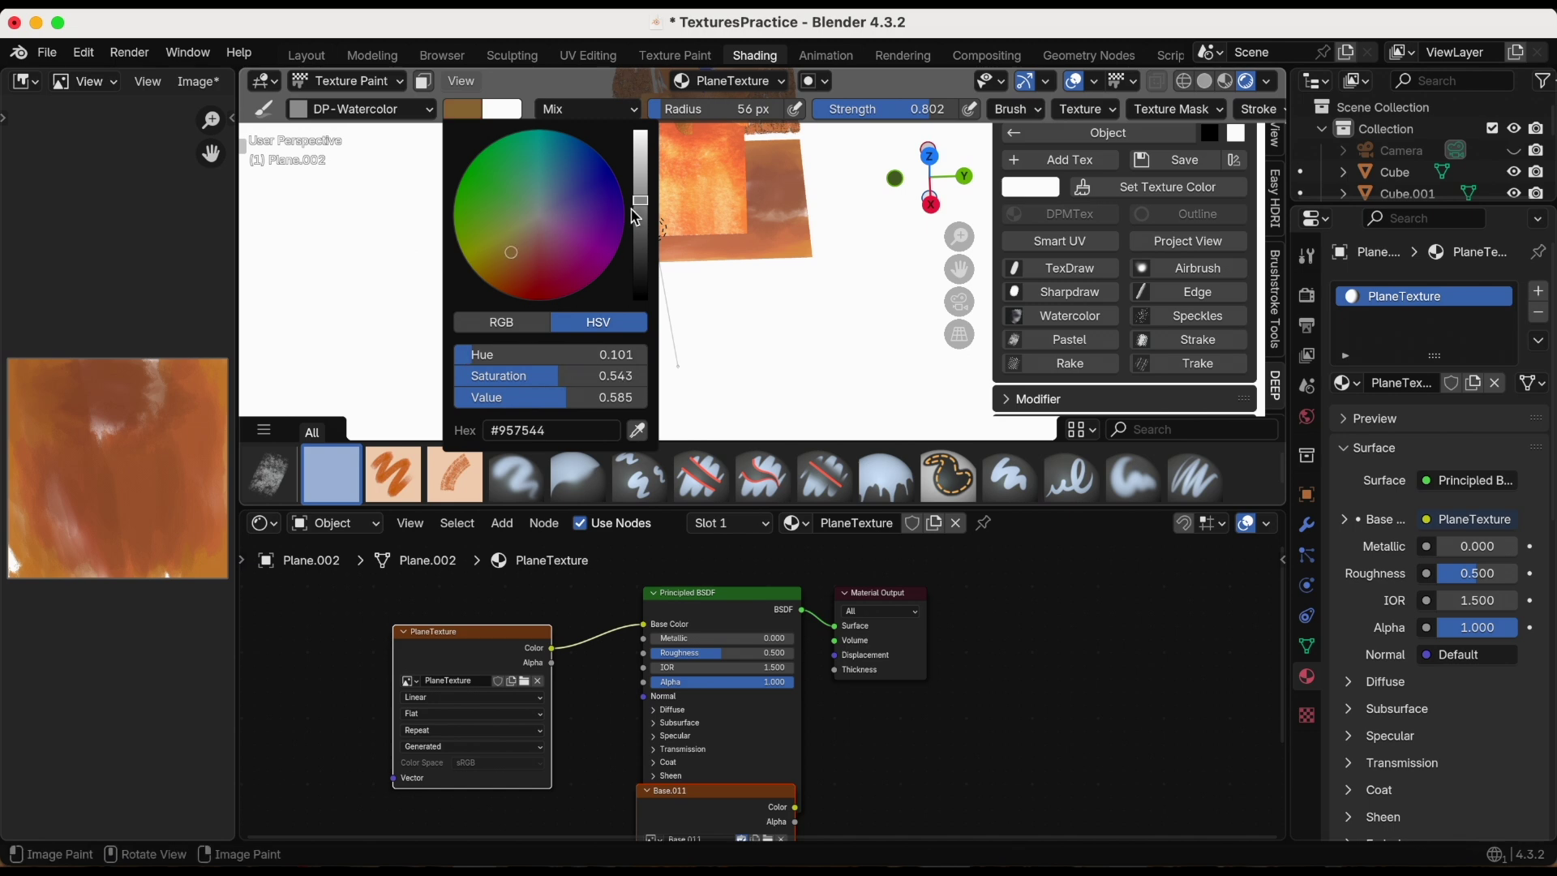
drag(641, 199, 640, 177)
middle_drag(690, 268, 556, 324)
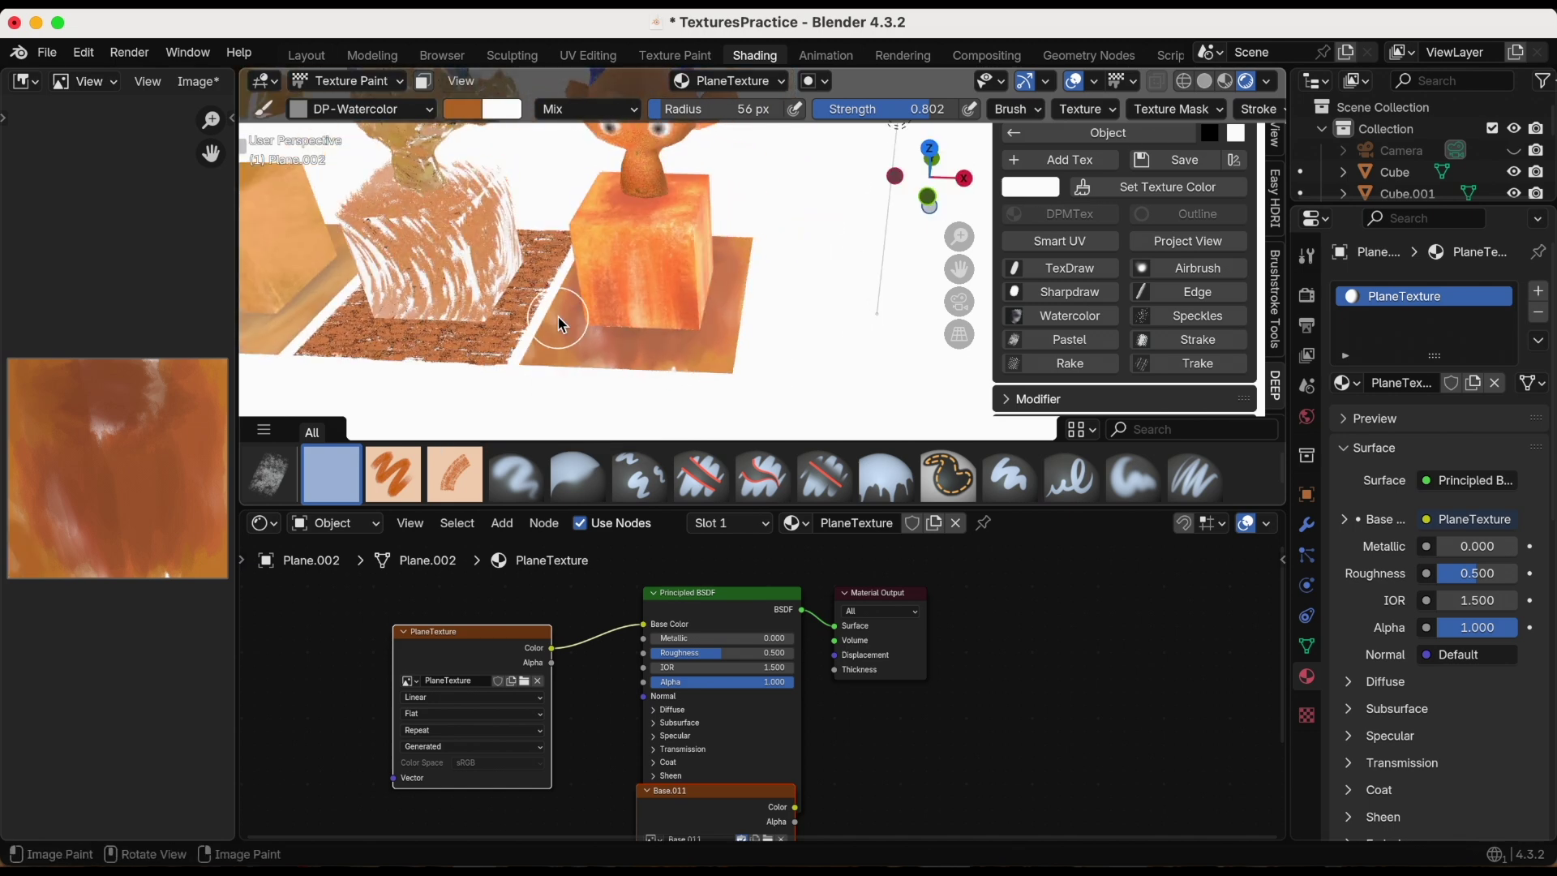
drag(953, 211, 928, 203)
- Brighten the brush color to orange for strokes along the ground plane's front edge, and lighten it further to a pale tan
click(464, 108)
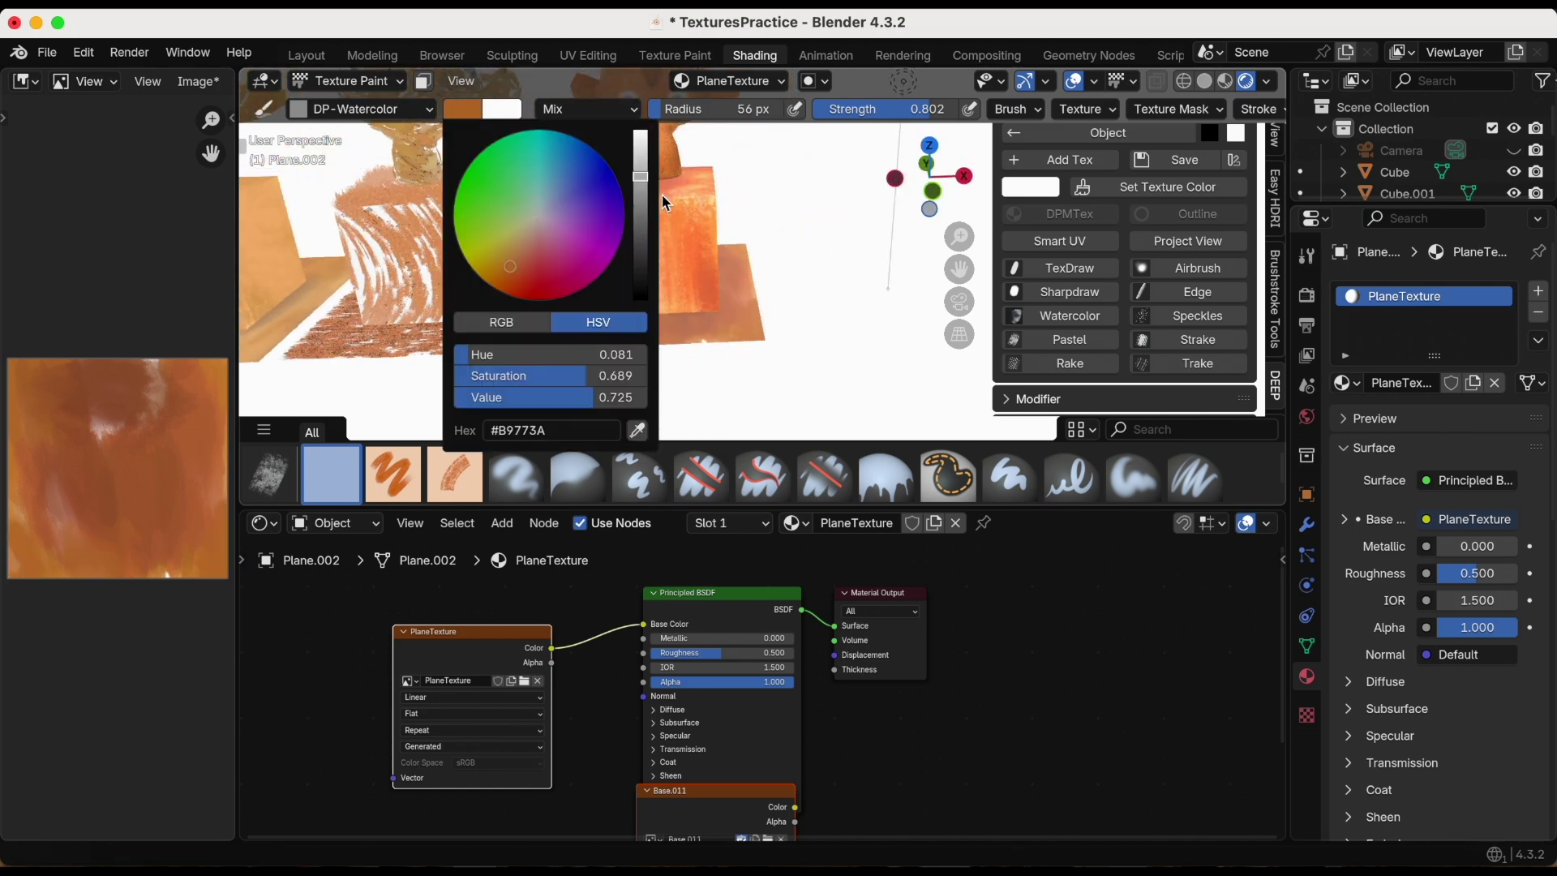
click(642, 166)
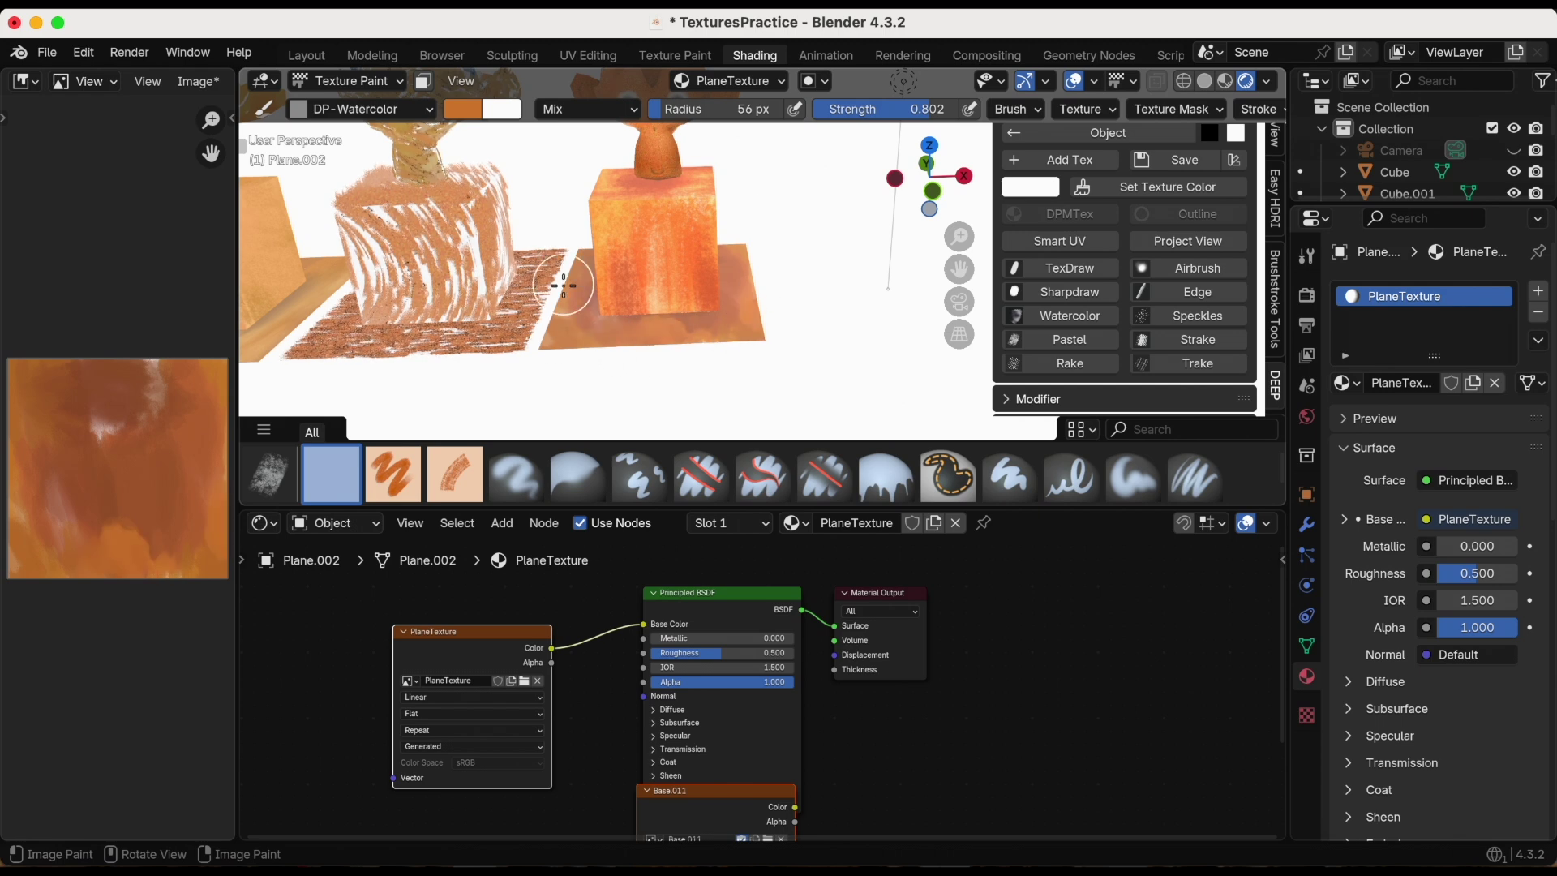
click(476, 113)
drag(514, 260, 528, 250)
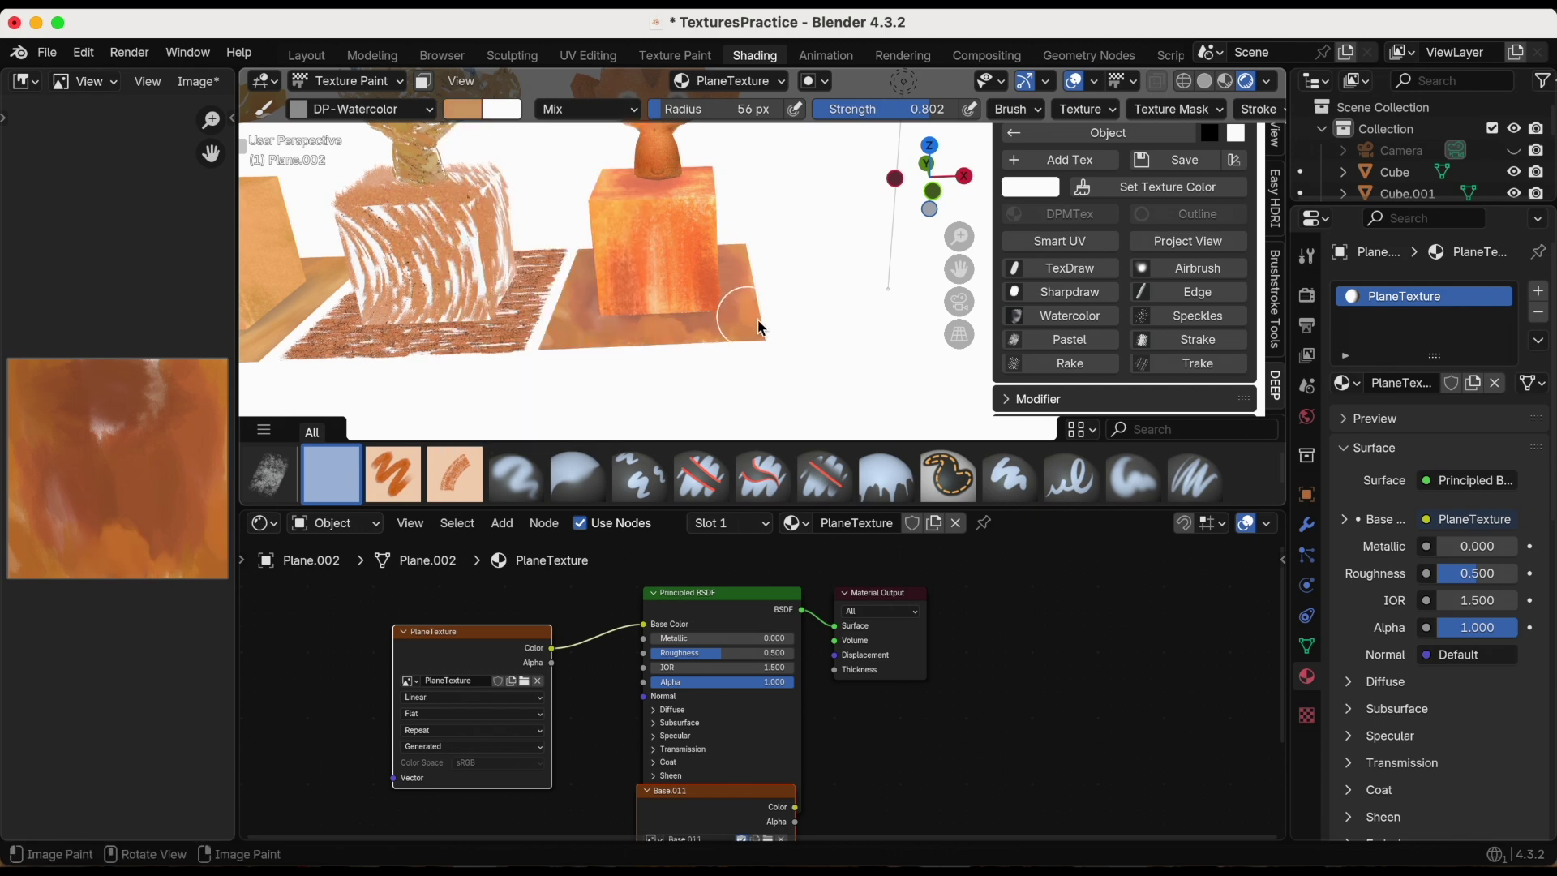
- Save the TexturesPractice file and return the ground plane to Object Mode in the Layout workspace
key(n)
key(super+s)
click(109, 81)
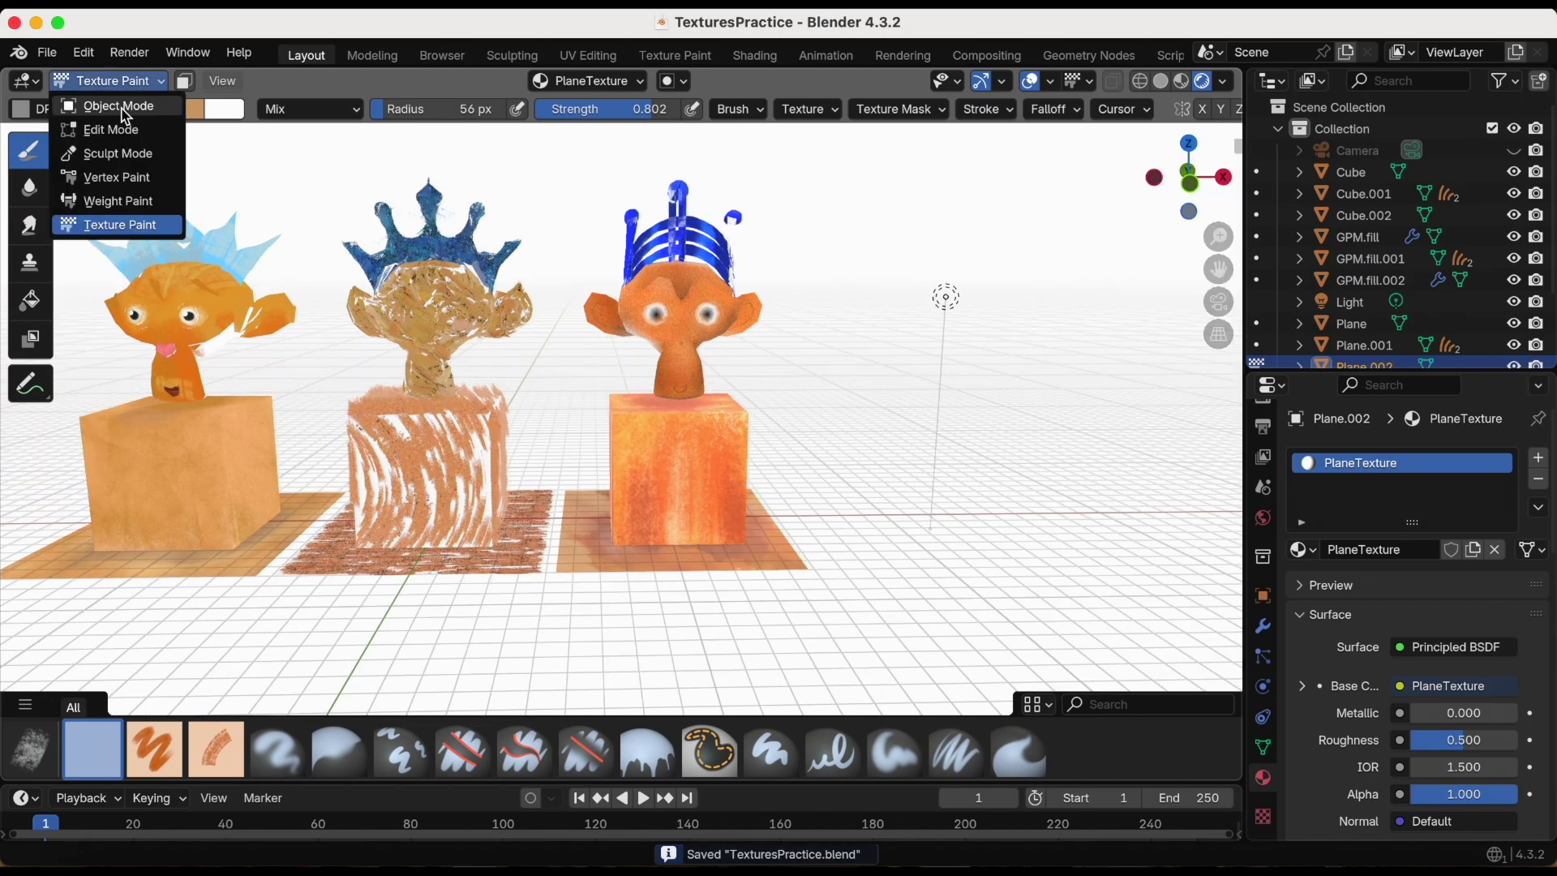
click(114, 100)
- Examine the three painted monkey setups side by side up close in the rendered view
drag(1220, 270, 1249, 292)
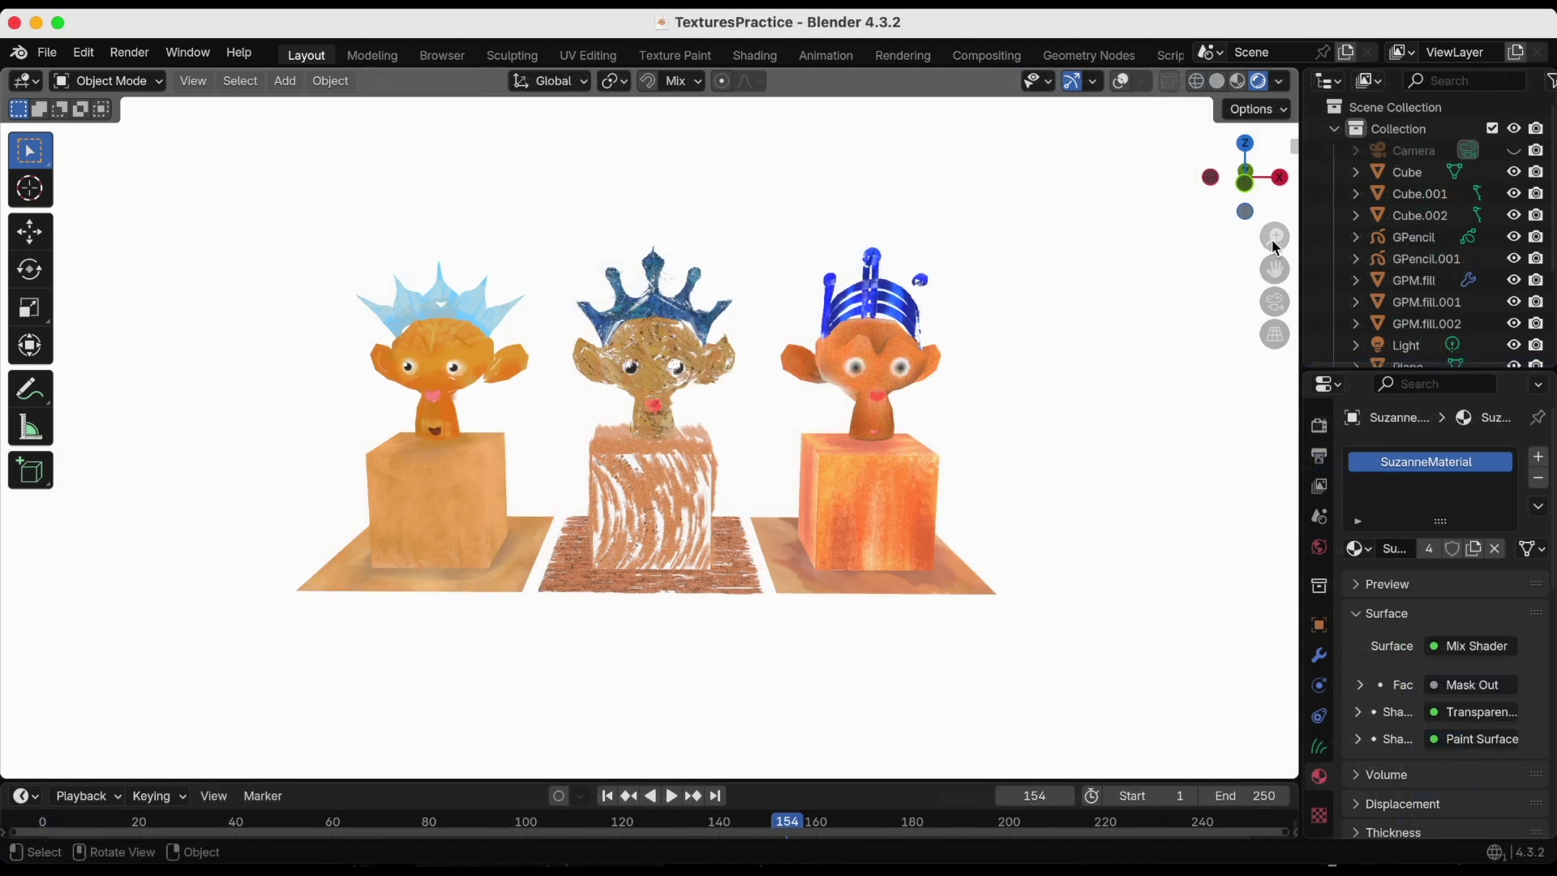
drag(1275, 237, 1275, 137)
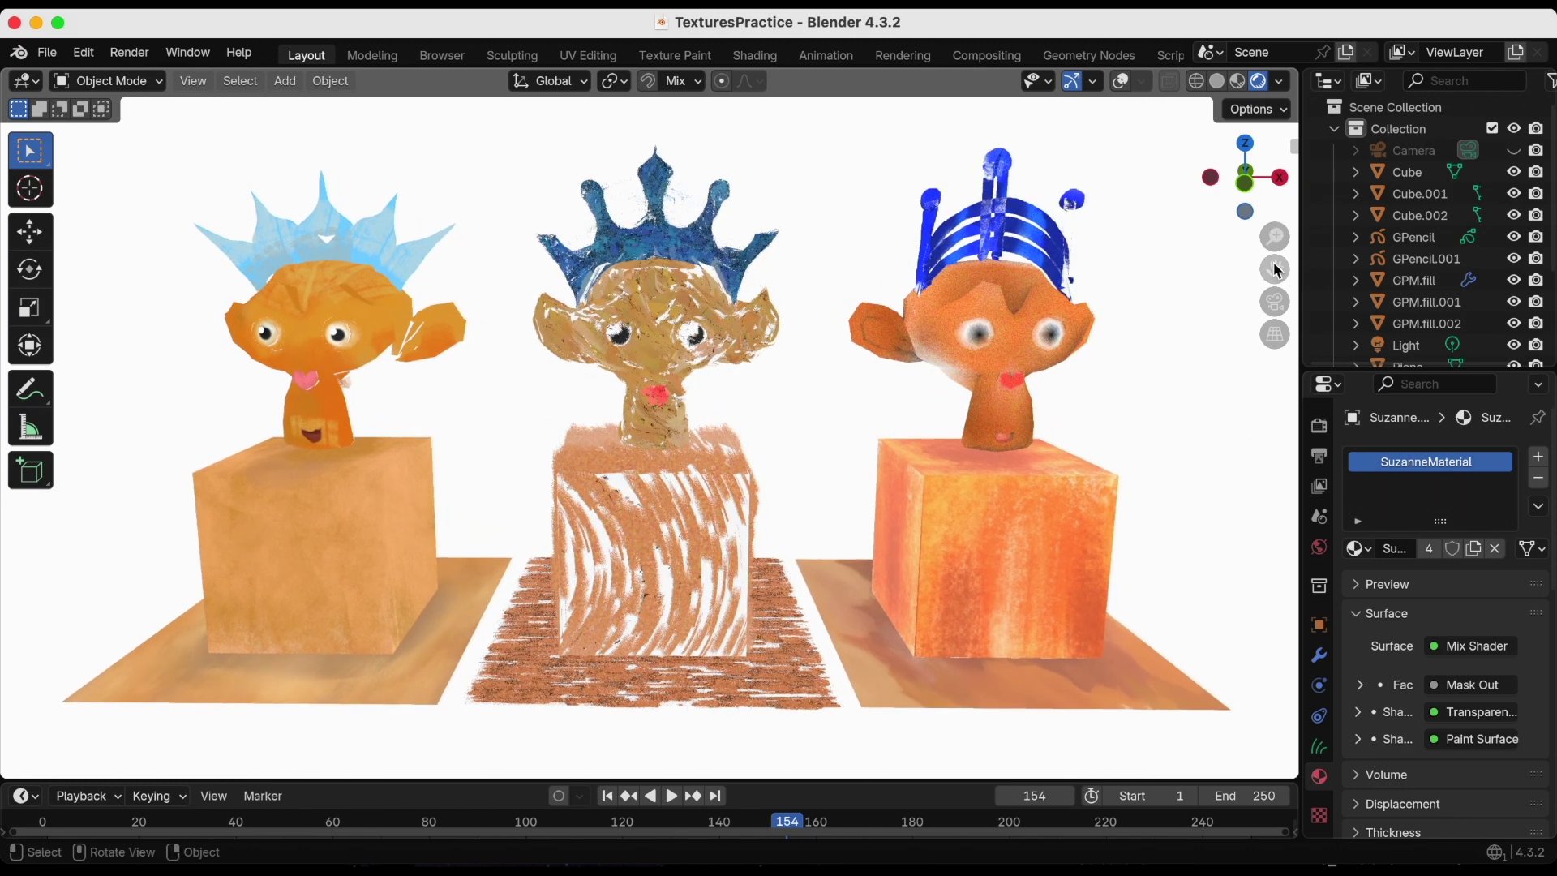
drag(1275, 138, 1275, 99)
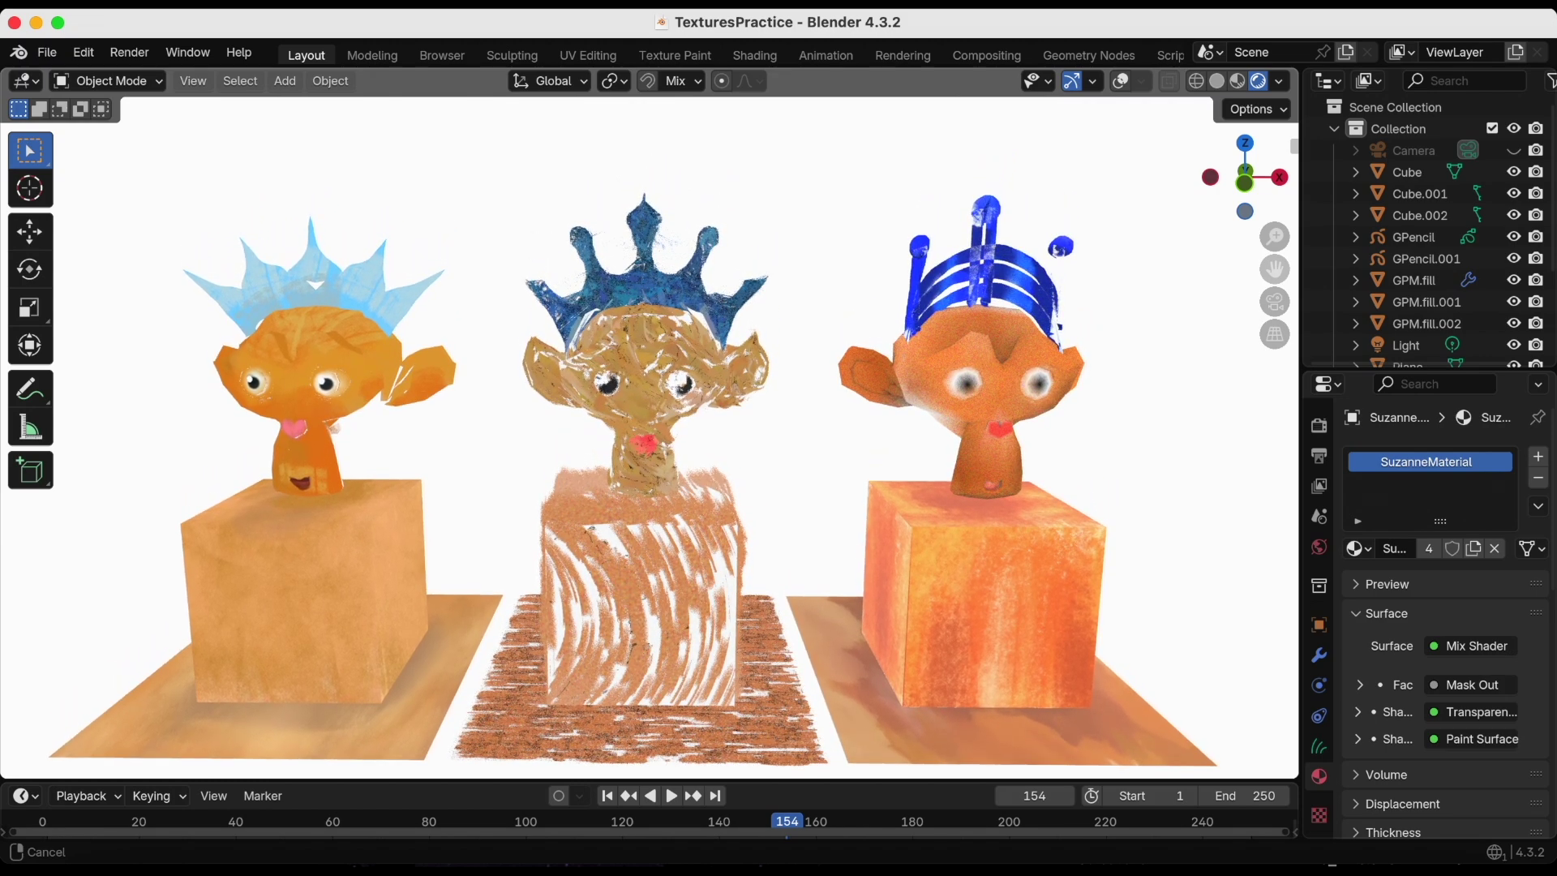
drag(1275, 99, 1275, 94)
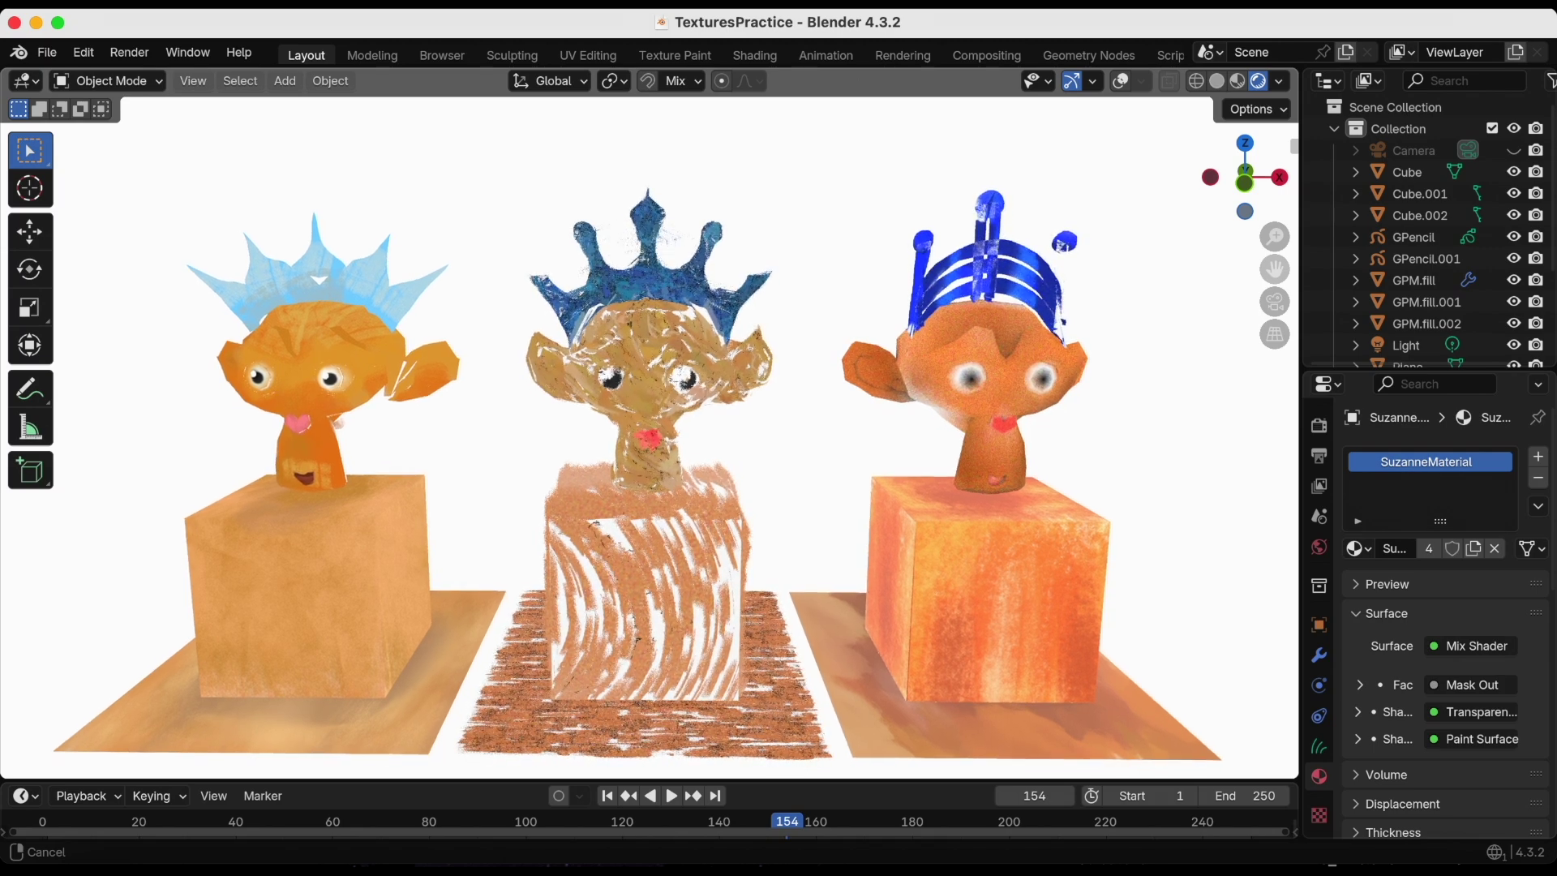